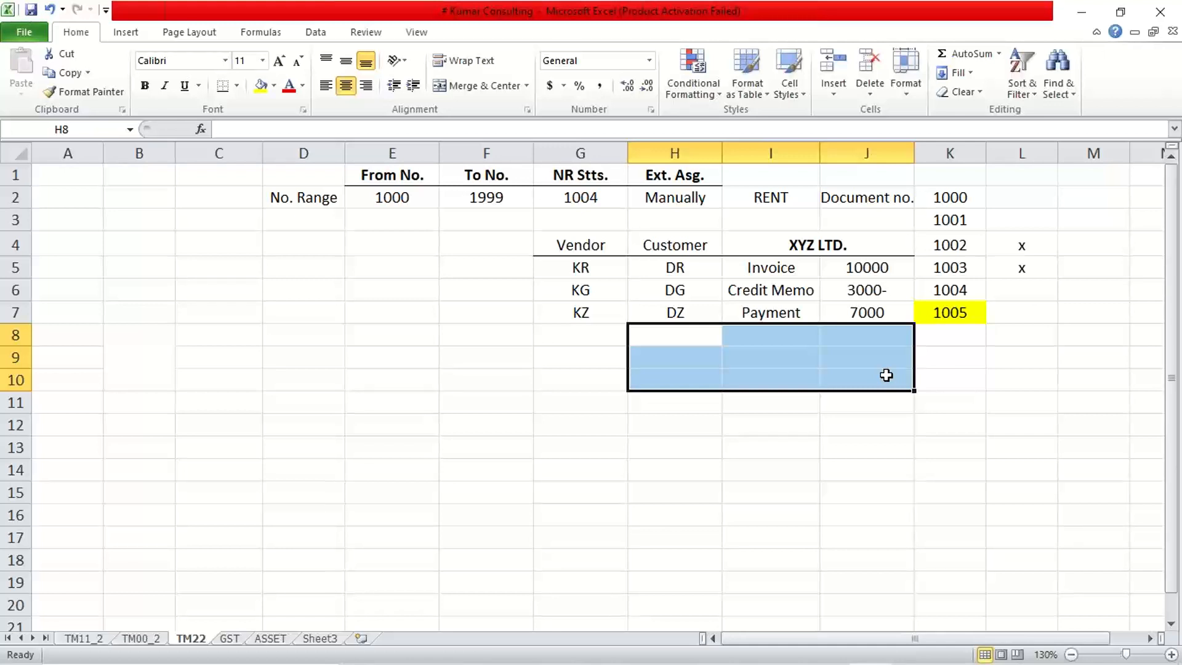
# Clear the document numbers from K2:K9 and the x marks from L3:L7.
pyautogui.moveTo(942, 197); pyautogui.dragTo(954, 345)
pyautogui.press('Delete')
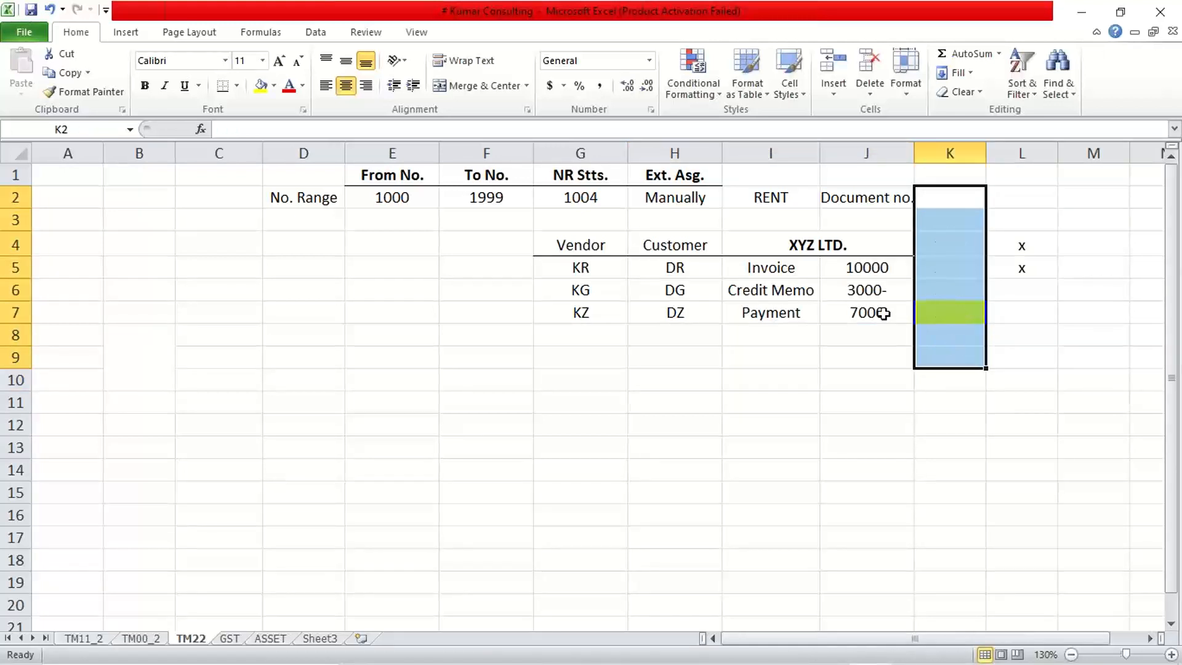
pyautogui.moveTo(1018, 220); pyautogui.dragTo(1022, 322)
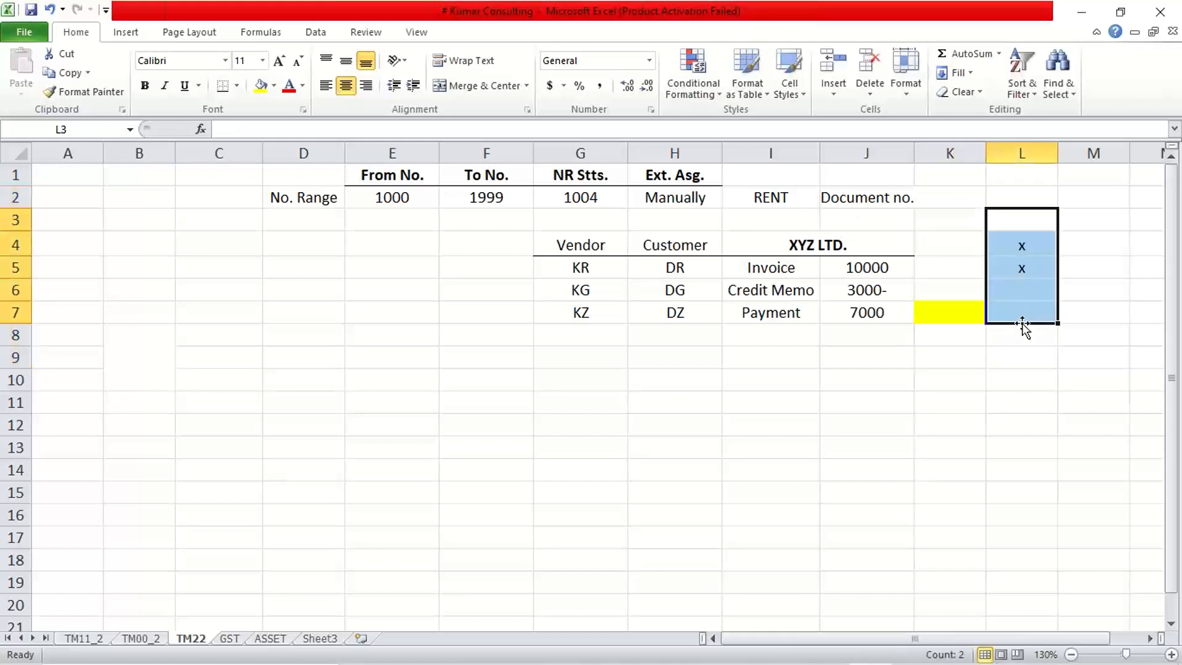
pyautogui.press('Delete')
pyautogui.click(862, 443)
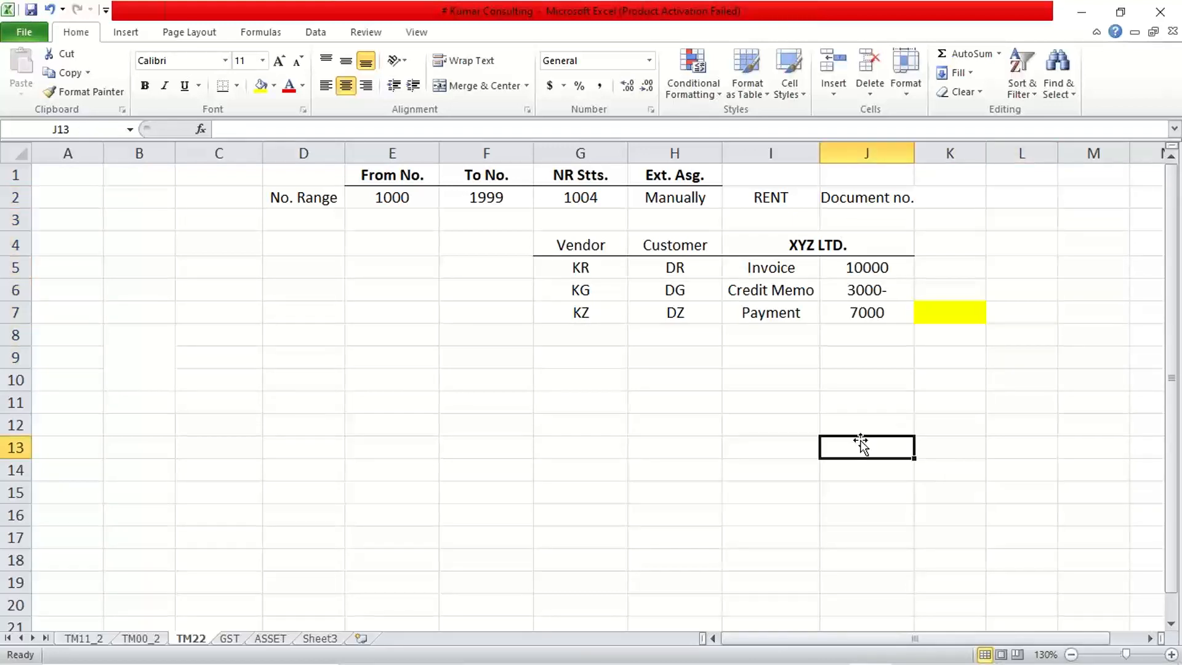
# Clear the RENT and Document no. entries from I2:J2.
pyautogui.moveTo(746, 194); pyautogui.dragTo(891, 197)
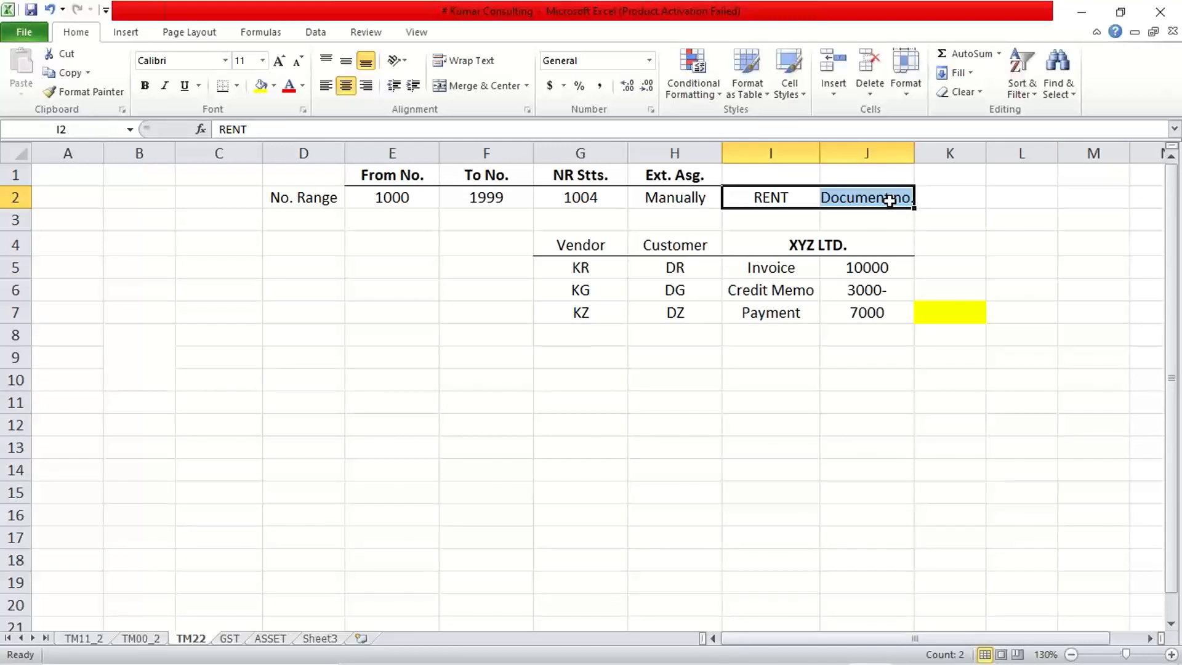
pyautogui.press('Delete')
pyautogui.click(951, 444)
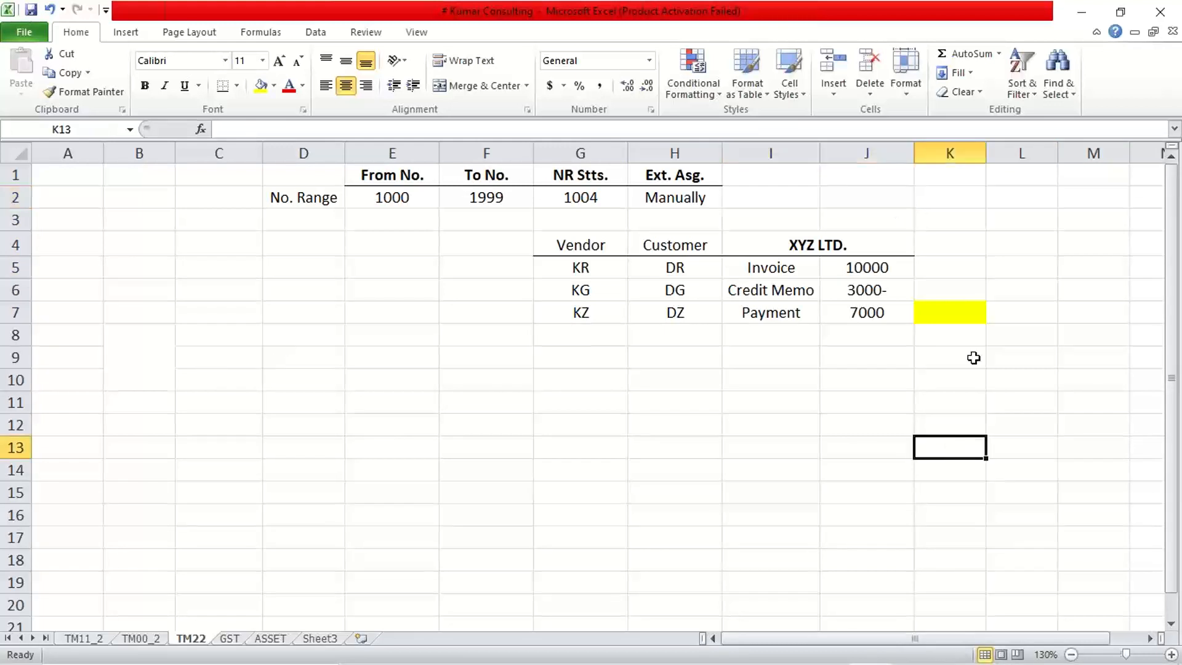
# Remove the yellow fill from column K by setting cells K4:K10 to no fill.
pyautogui.moveTo(978, 244); pyautogui.dragTo(967, 386)
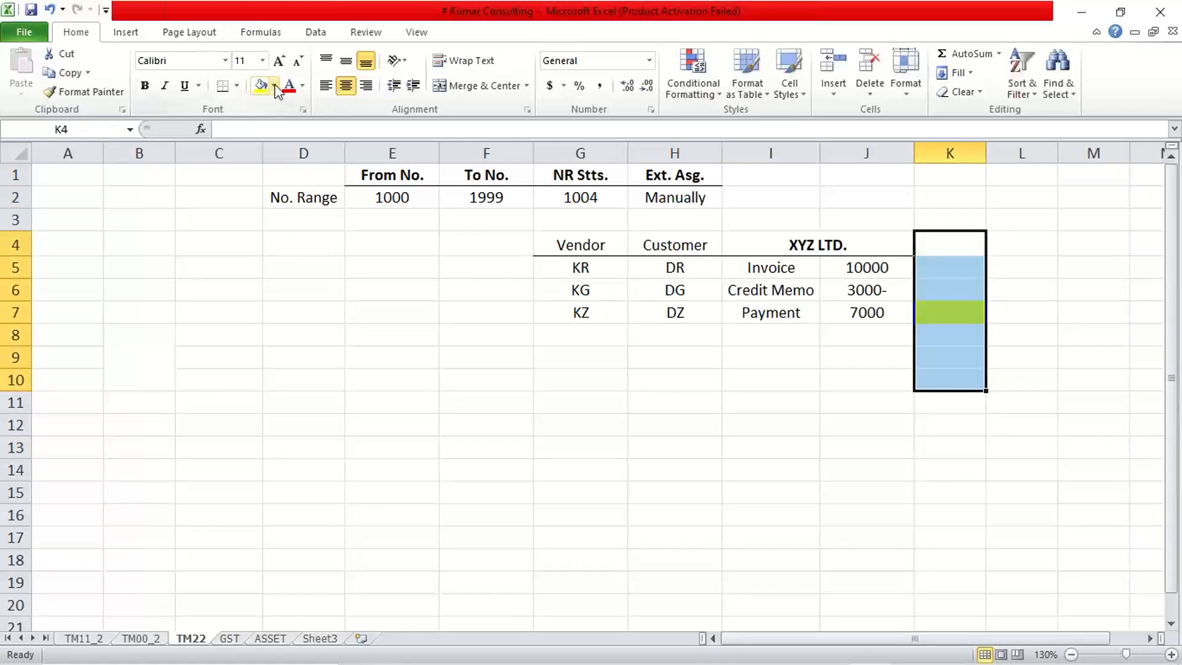
pyautogui.click(274, 86)
pyautogui.click(295, 229)
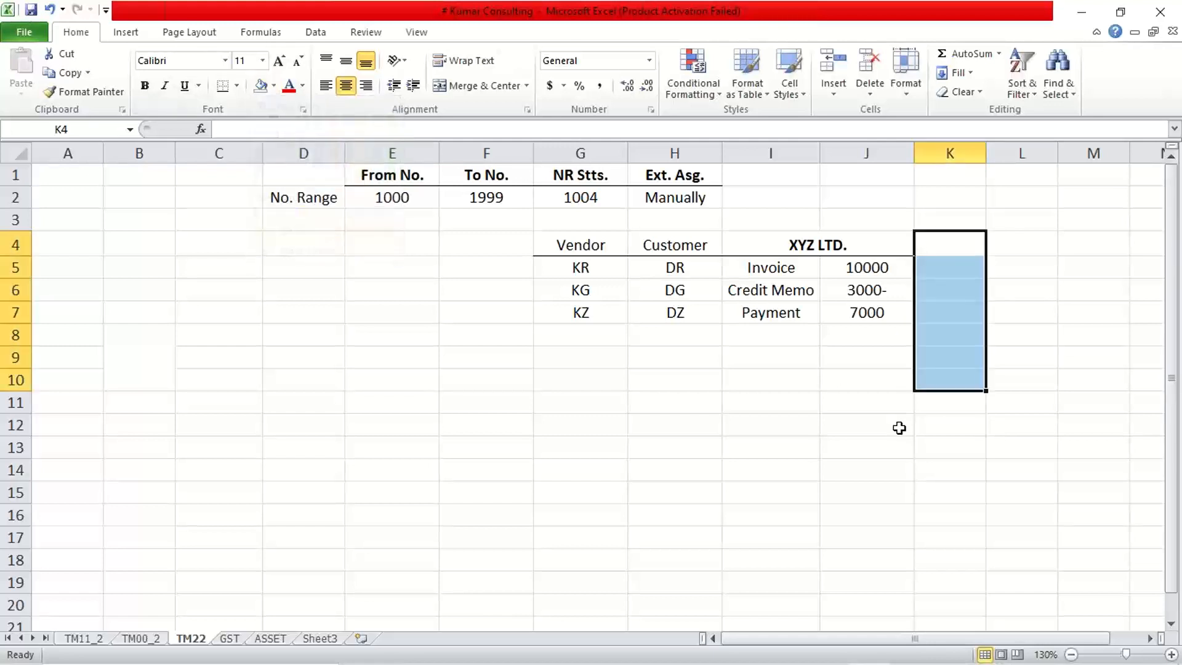
pyautogui.click(898, 427)
pyautogui.click(773, 397)
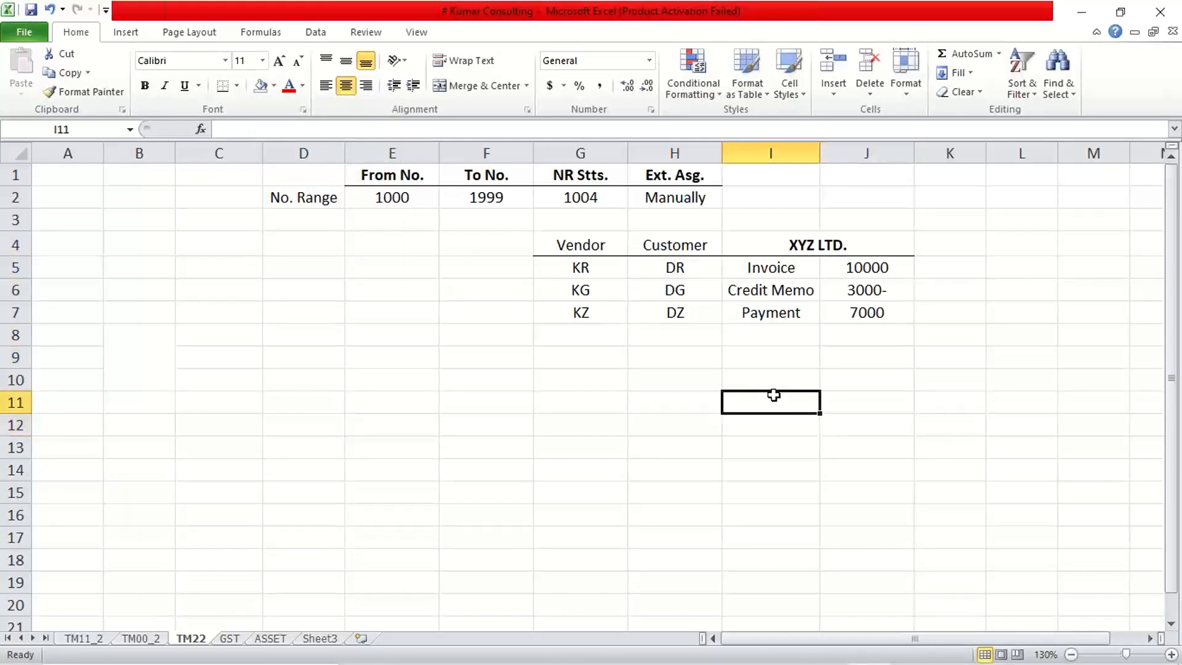
# Clear the Vendor column with its document types from G4:G10.
pyautogui.moveTo(591, 242); pyautogui.dragTo(593, 370)
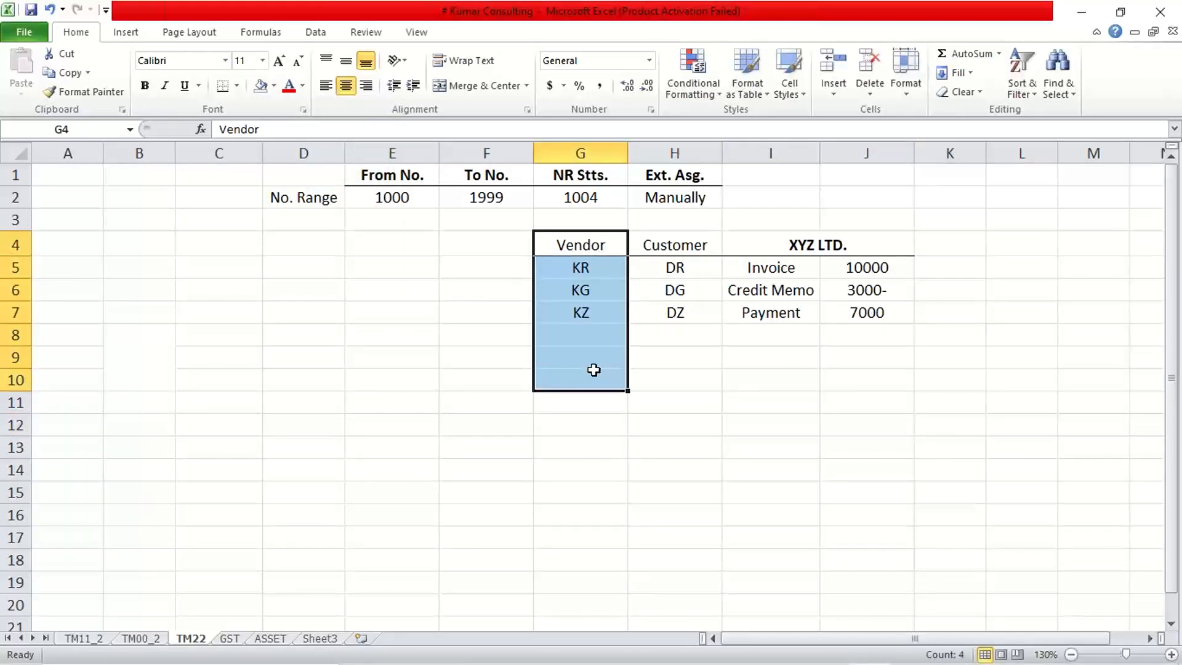
pyautogui.press('Delete')
pyautogui.press('BackSpace')
pyautogui.click(608, 514)
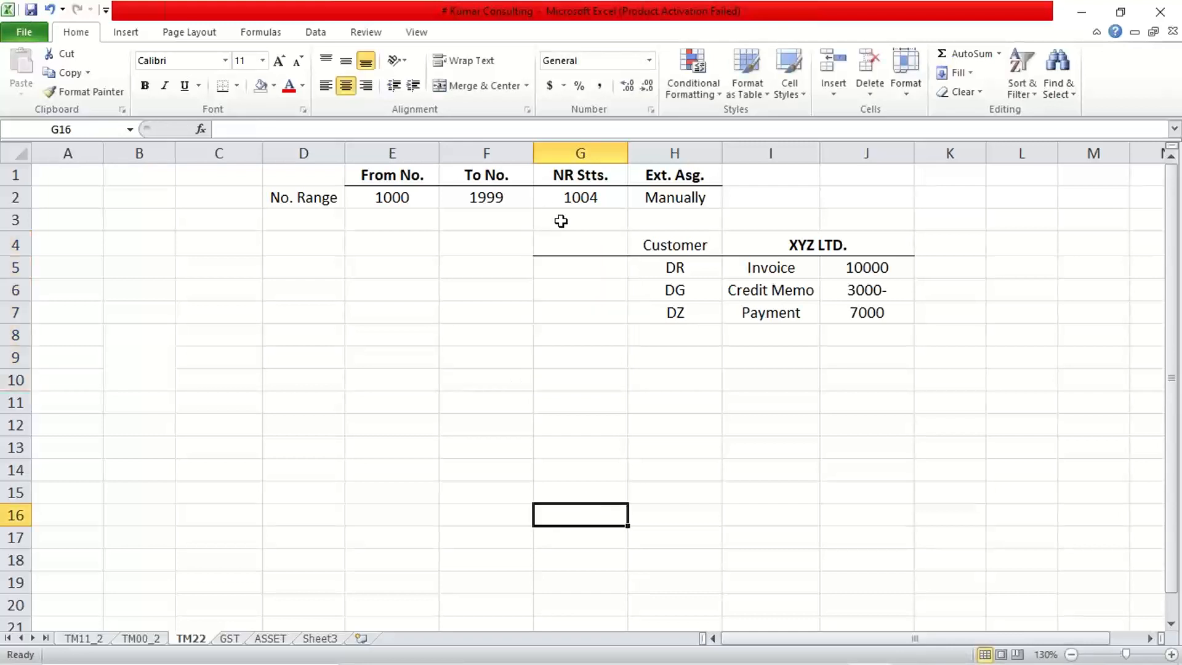
# Remove all borders from the emptied cells G4:G9.
pyautogui.moveTo(572, 240); pyautogui.dragTo(578, 363)
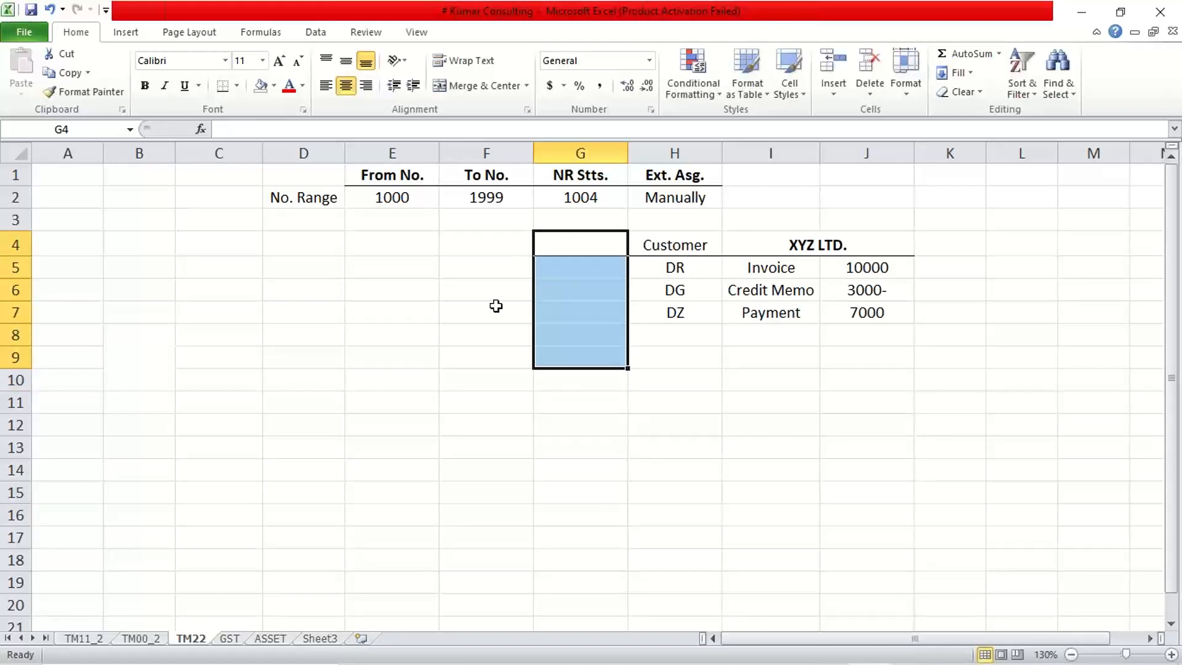
pyautogui.click(238, 86)
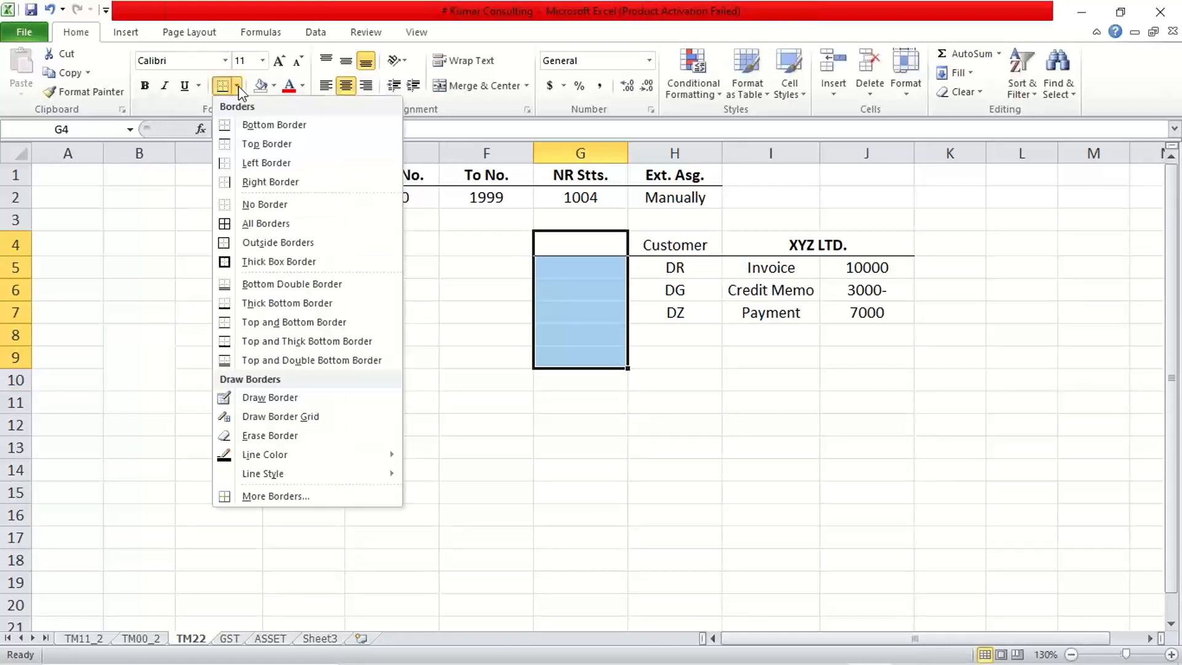
pyautogui.click(259, 205)
pyautogui.click(747, 469)
pyautogui.click(1090, 385)
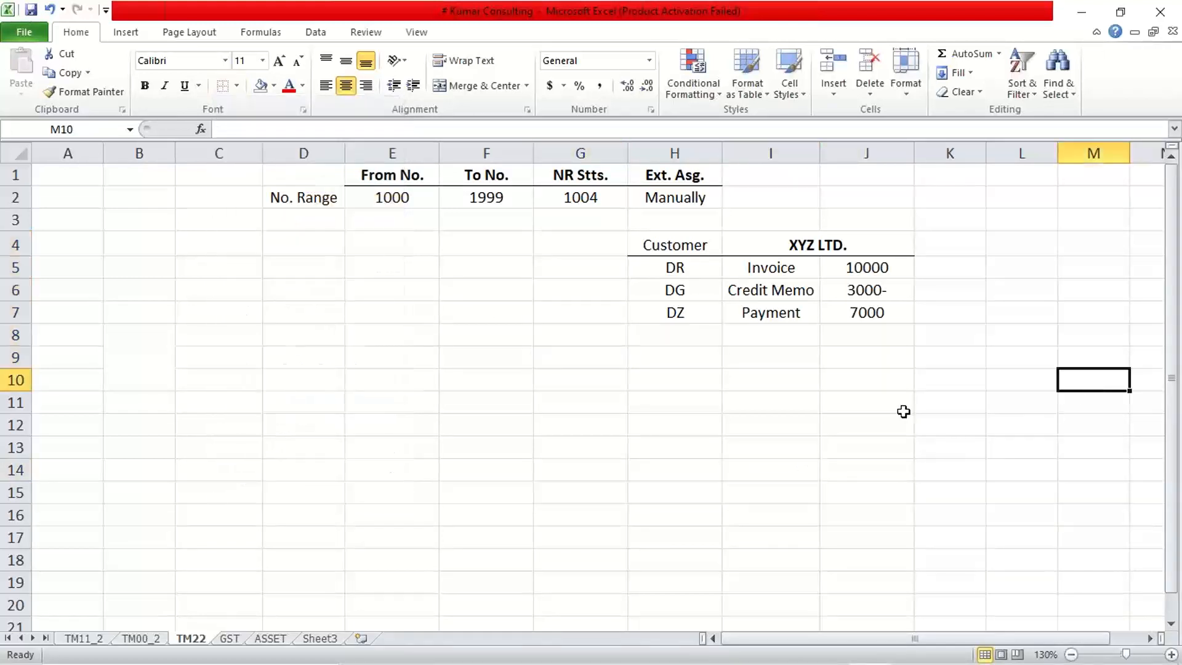
# Examine the XYZ LTD. amounts and compare the From No. and To No. values of the number range.
pyautogui.click(886, 414)
pyautogui.moveTo(858, 269); pyautogui.dragTo(864, 326)
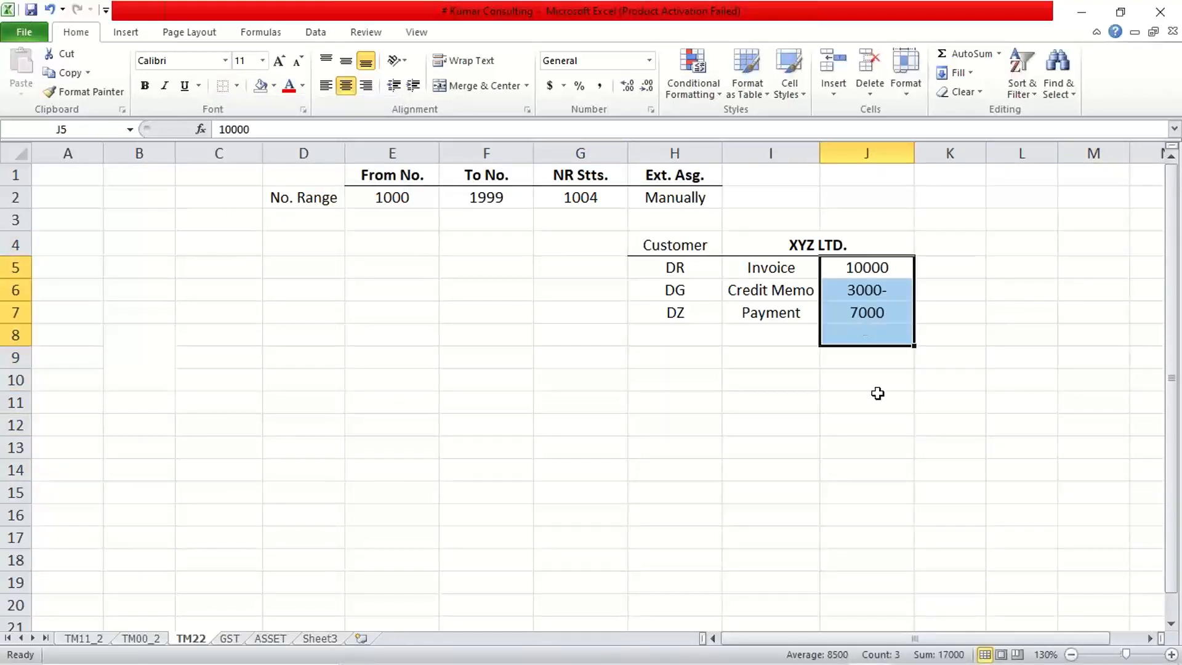
pyautogui.click(878, 400)
pyautogui.click(933, 271)
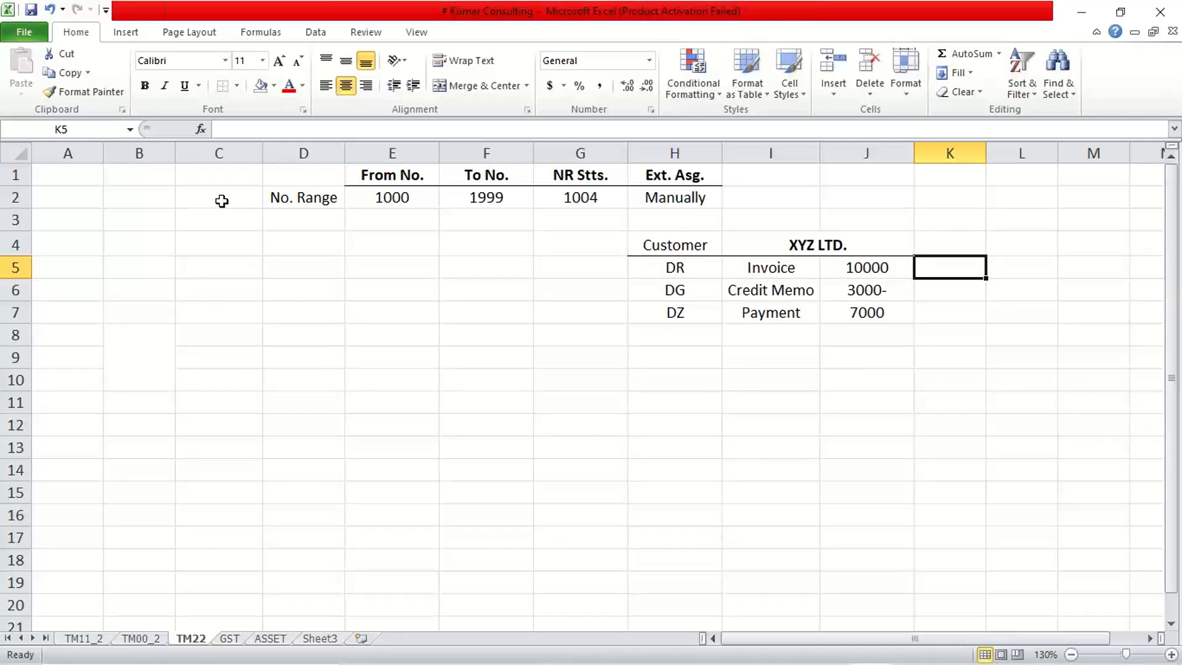
pyautogui.click(388, 181)
pyautogui.click(395, 201)
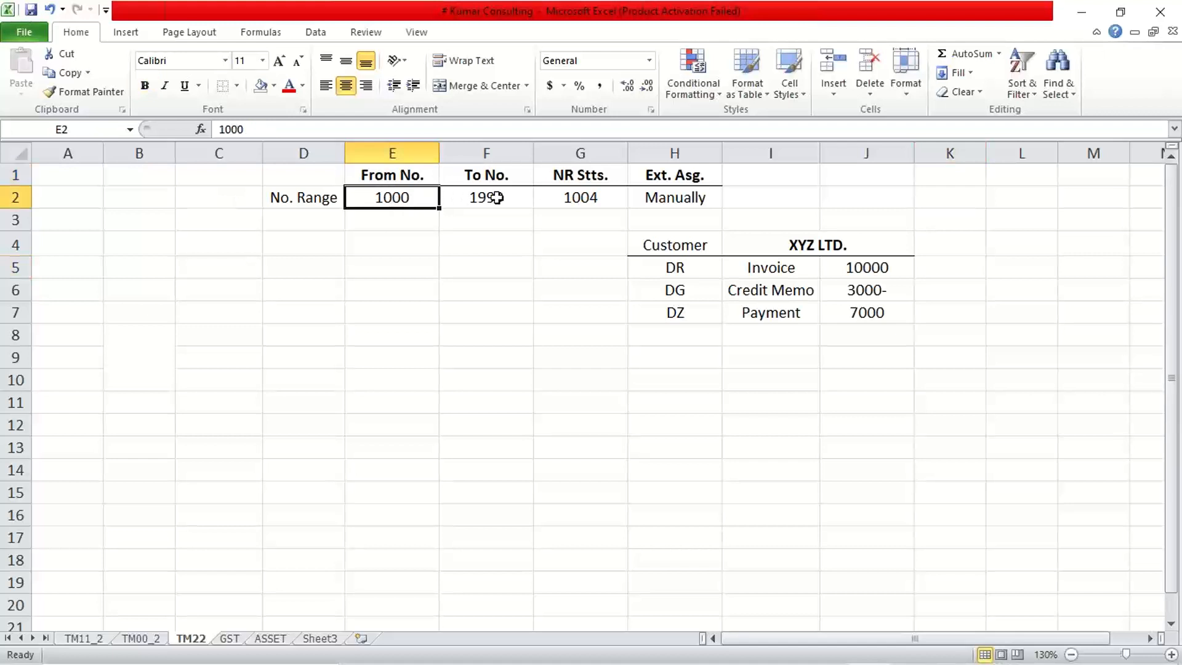
pyautogui.click(496, 197)
pyautogui.click(393, 199)
pyautogui.click(478, 198)
pyautogui.click(392, 197)
pyautogui.click(498, 195)
pyautogui.click(392, 197)
pyautogui.click(496, 196)
pyautogui.click(400, 196)
pyautogui.click(522, 299)
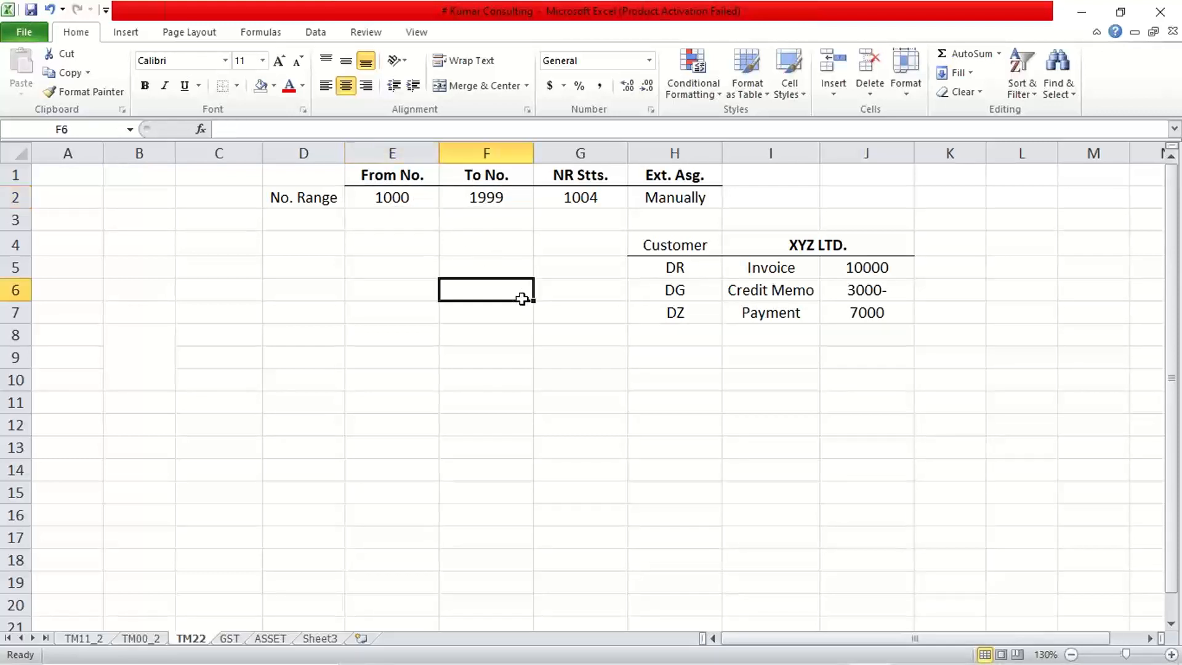
# Undo the border removal and the clearing of the Vendor column.
pyautogui.hotkey('ctrl', 'z')
pyautogui.hotkey('ctrl', 'z')
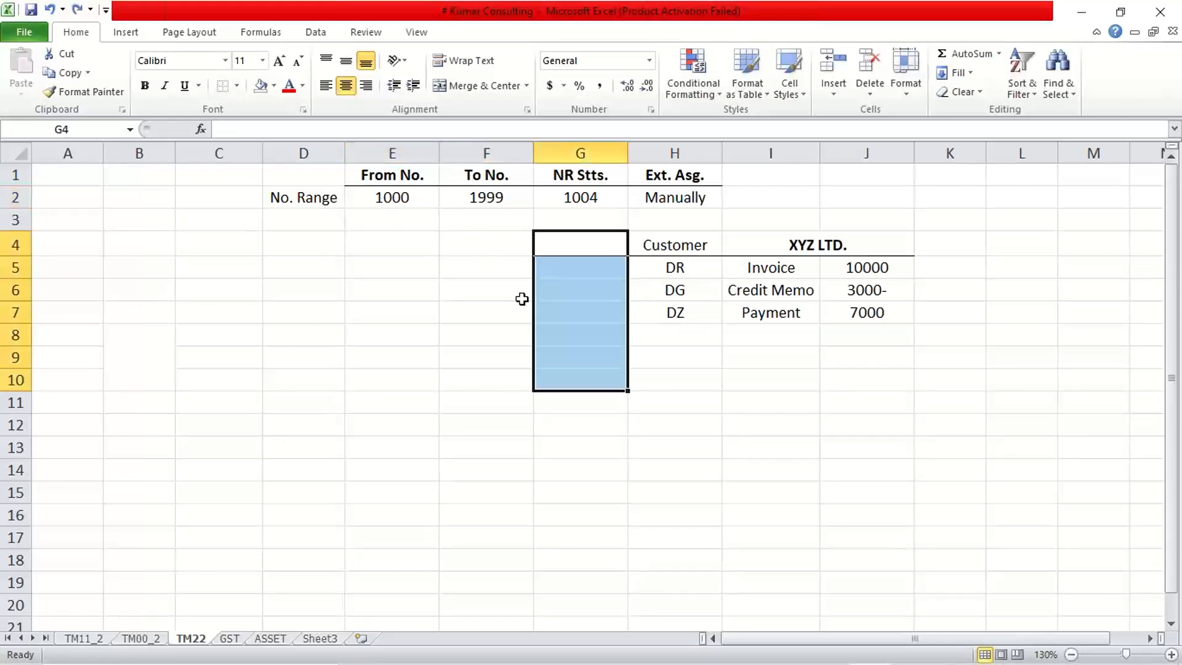
pyautogui.hotkey('ctrl', 'z')
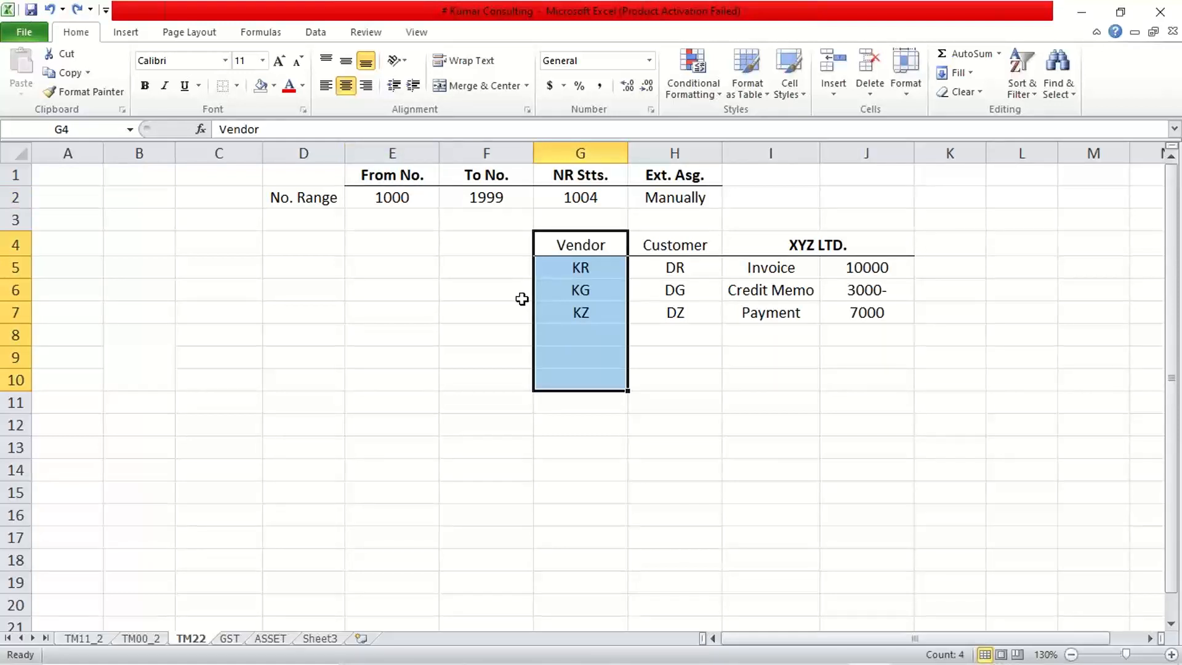
pyautogui.click(520, 298)
pyautogui.click(392, 198)
pyautogui.click(477, 197)
pyautogui.click(657, 202)
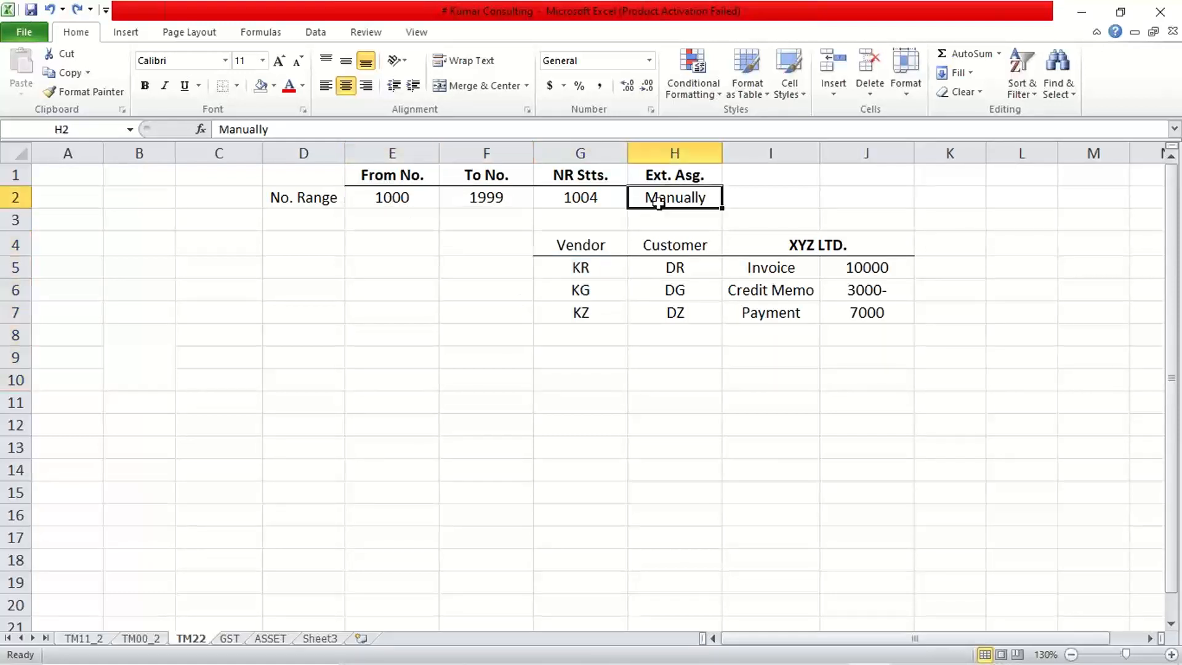
pyautogui.click(610, 196)
# Move the Vendor, Customer and XYZ LTD. table from G4:J7 so that it starts at G10.
pyautogui.moveTo(586, 241); pyautogui.dragTo(855, 322)
pyautogui.hotkey('ctrl', 'c')
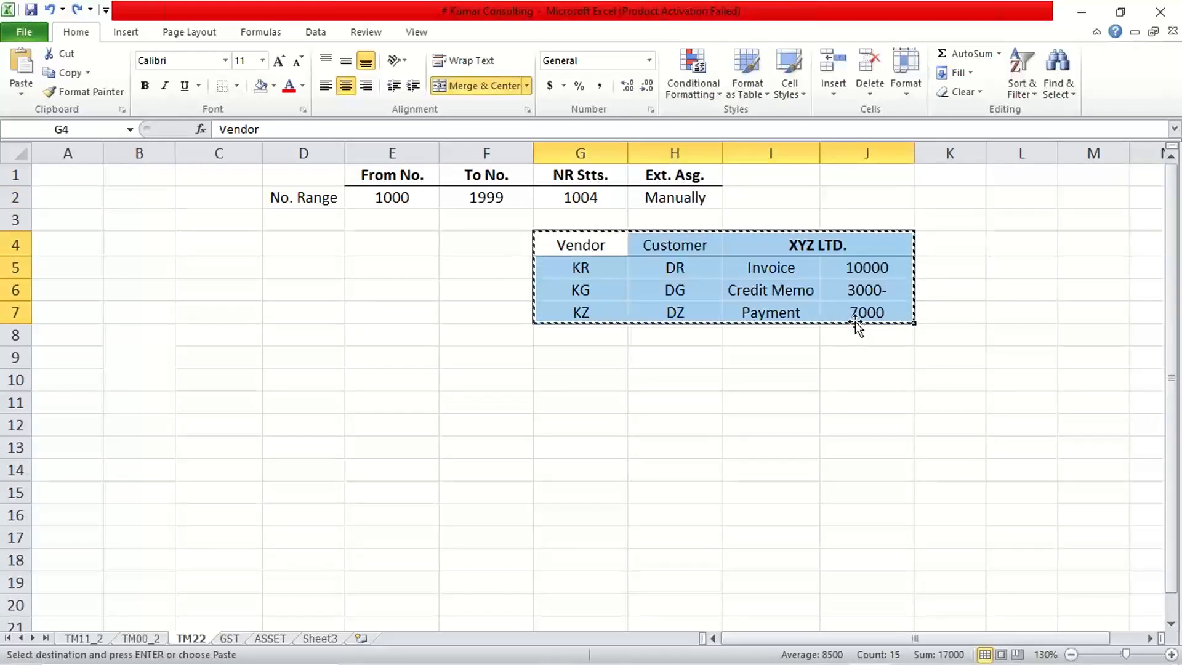
pyautogui.click(565, 386)
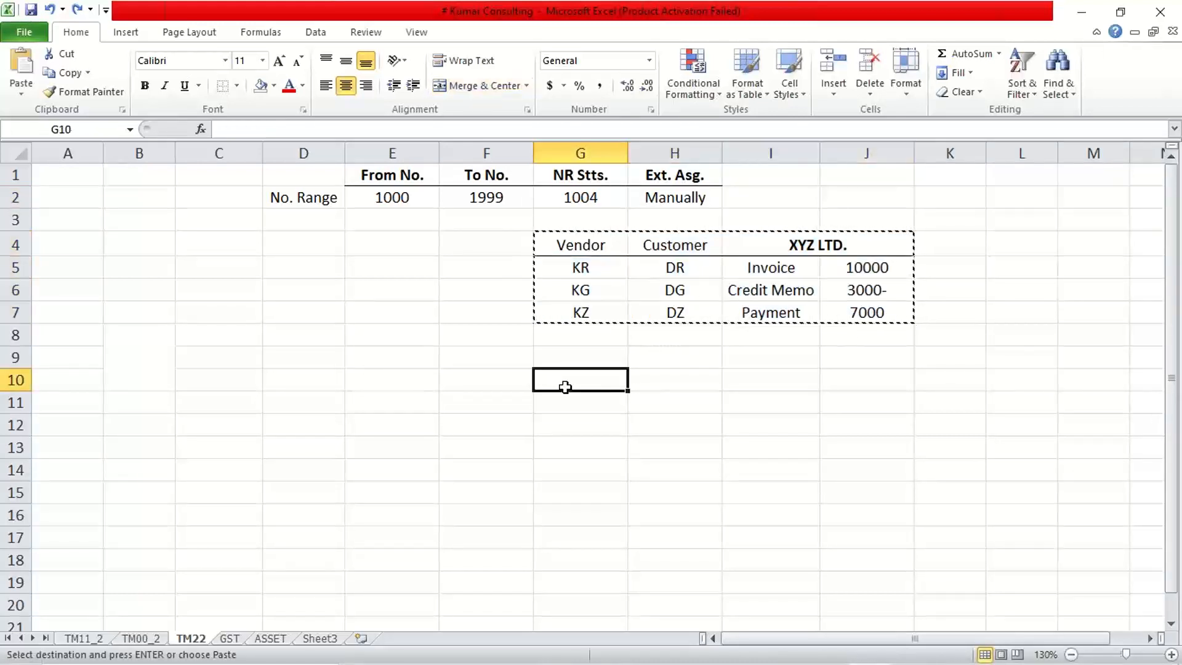
pyautogui.press('Return')
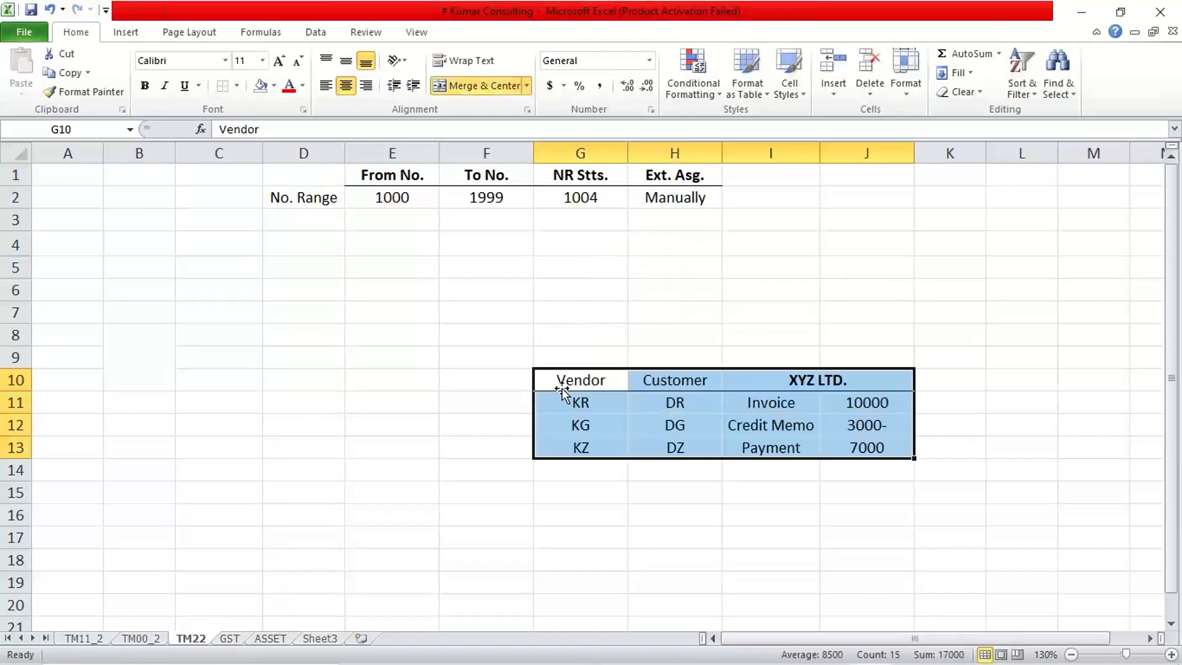
# Delete the No. Range label in D2 and enter the heading "NR. Cd." in D1.
pyautogui.click(293, 196)
pyautogui.press('Delete')
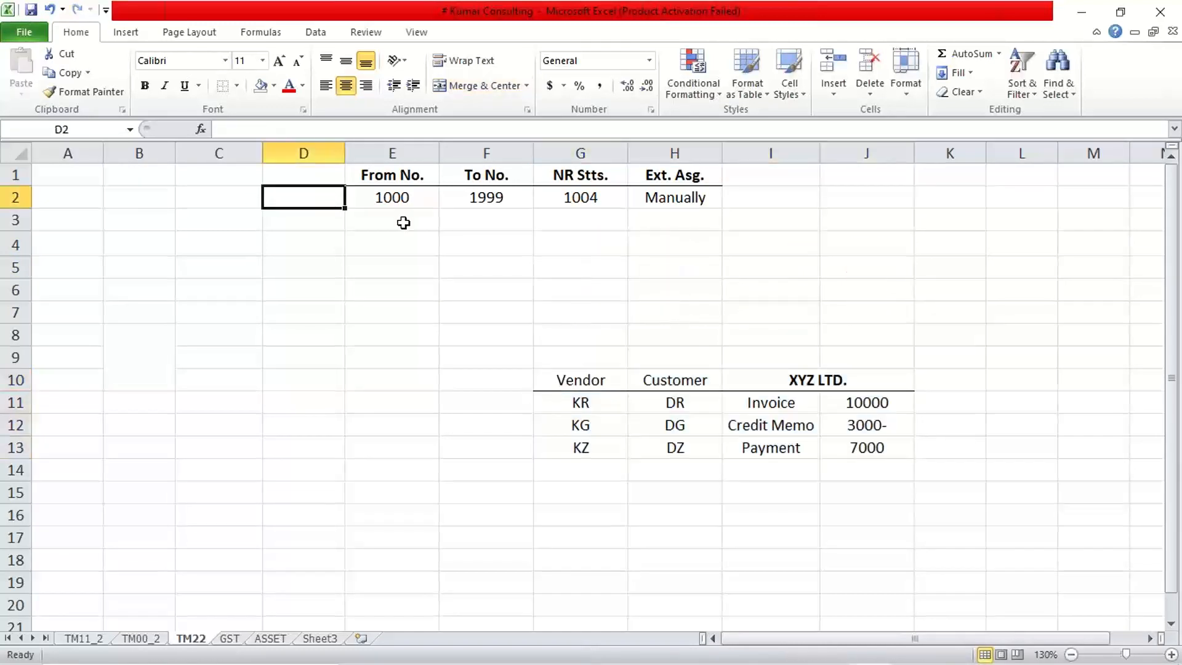
pyautogui.press('Up')
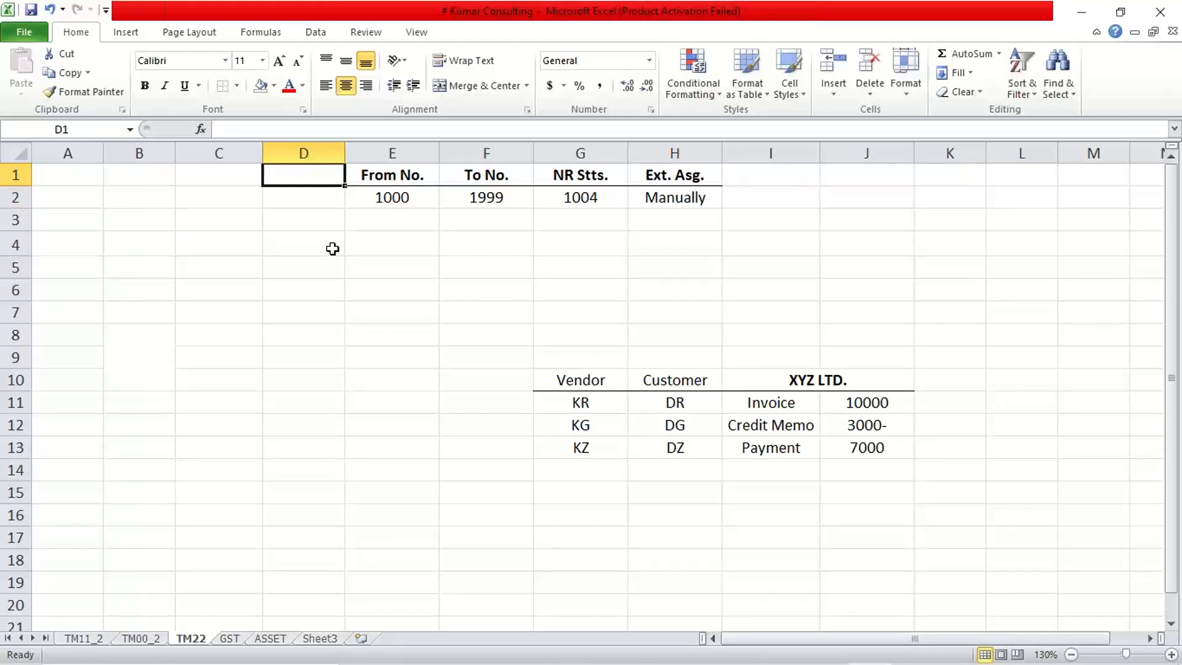
pyautogui.write('NR.')
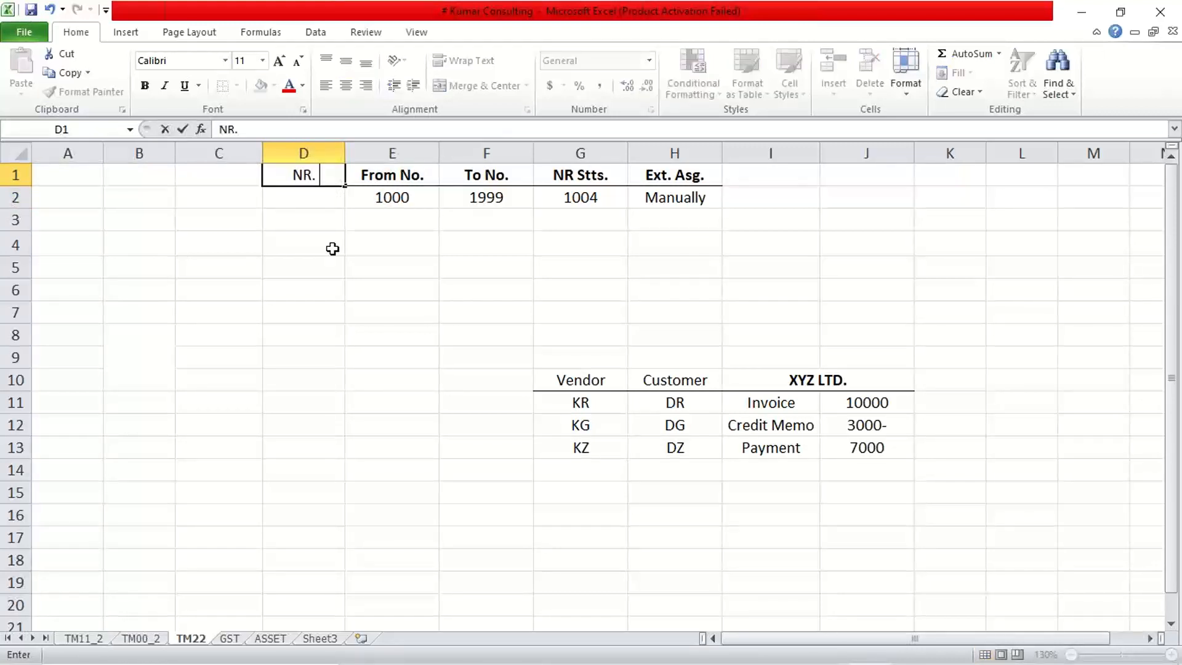
pyautogui.write(' Cd.')
pyautogui.press('Return')
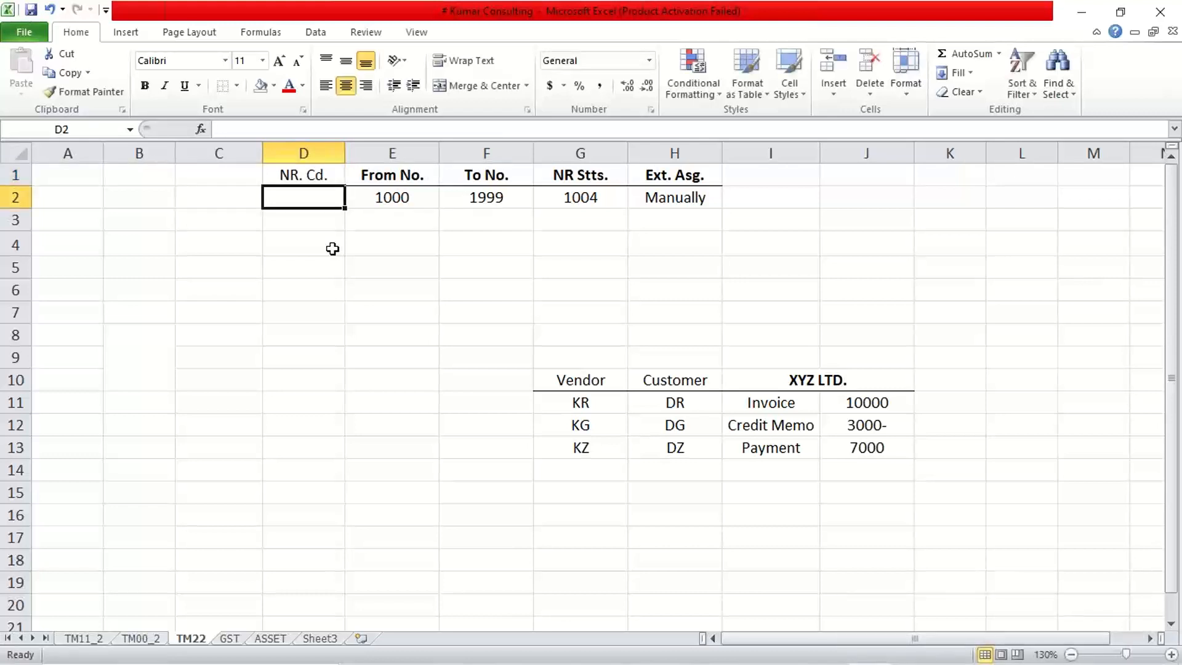
# Enter the number range codes 01, 02 and 03 as text in cells D2 to D4.
pyautogui.write("'")
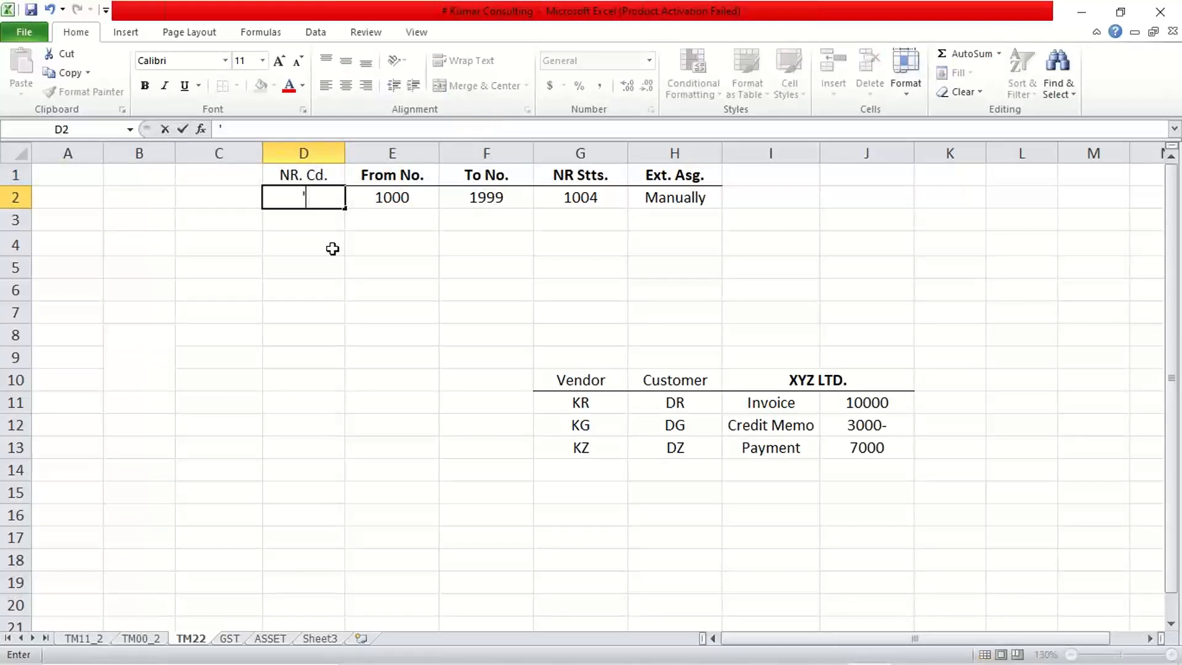
pyautogui.write('01')
pyautogui.press('Return')
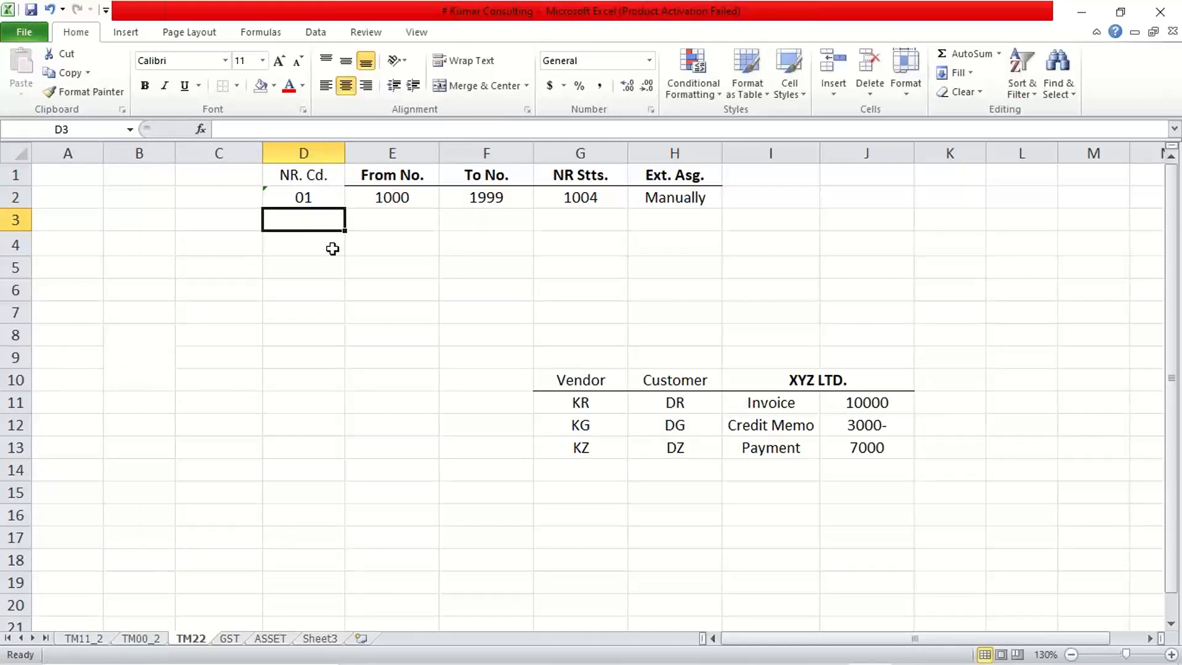
pyautogui.write("'02")
pyautogui.press('Return')
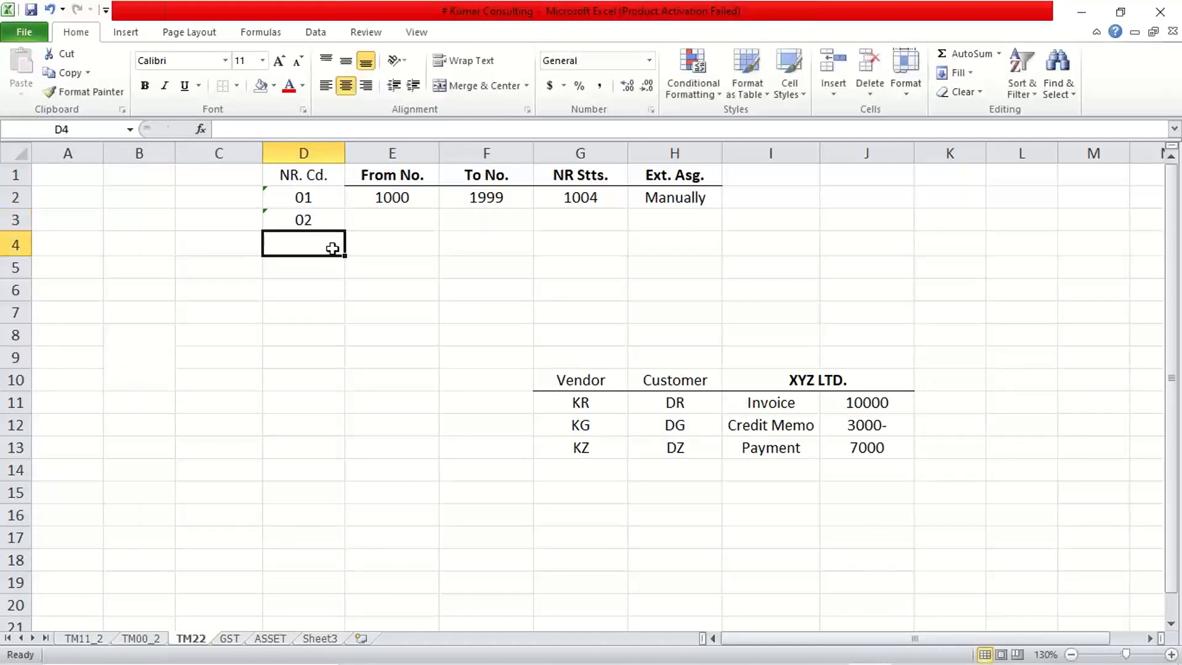
pyautogui.write("'03")
pyautogui.press('BackSpace')
pyautogui.press('BackSpace')
pyautogui.press('BackSpace')
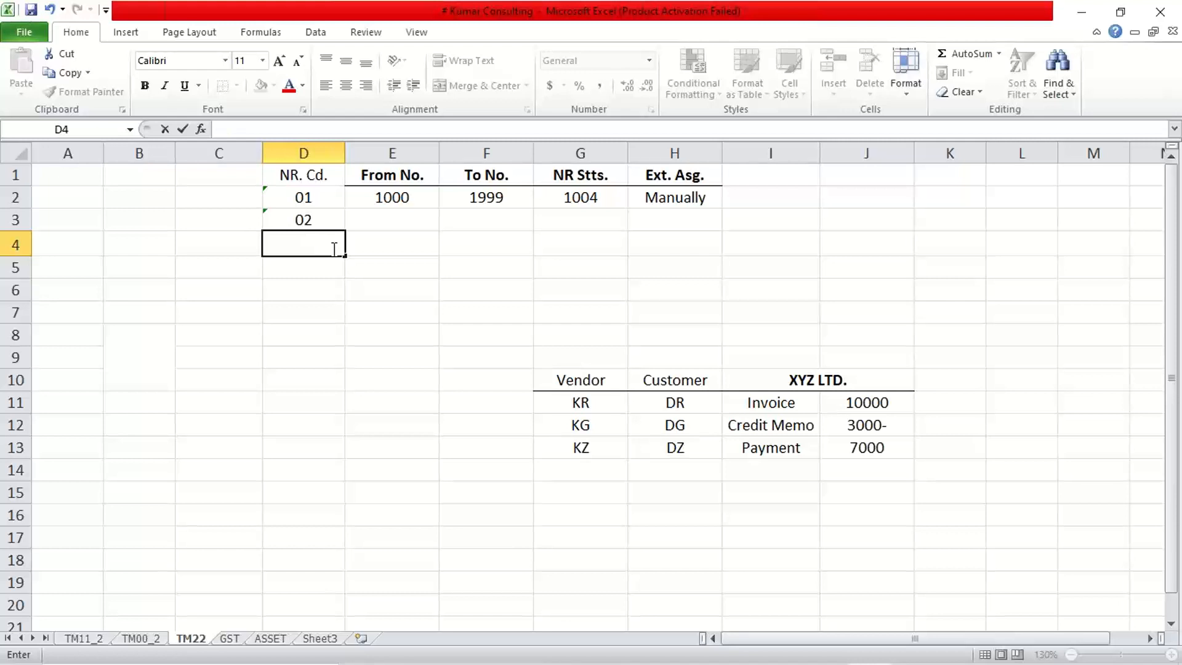
pyautogui.write("'03")
pyautogui.press('Return')
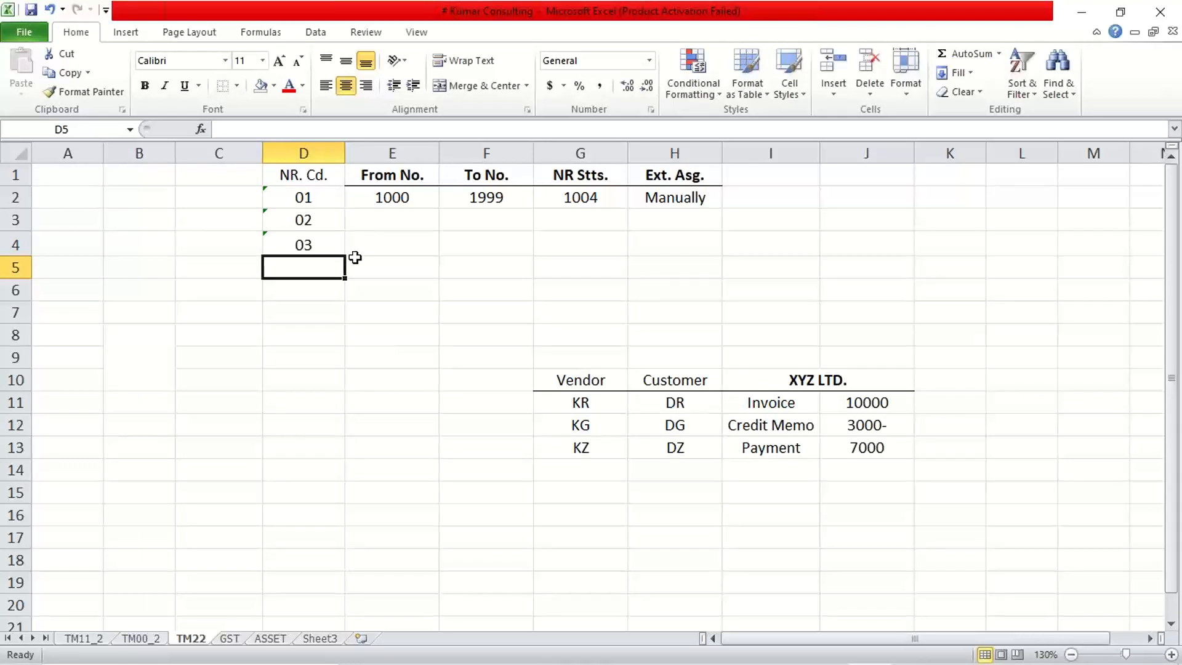
pyautogui.click(656, 192)
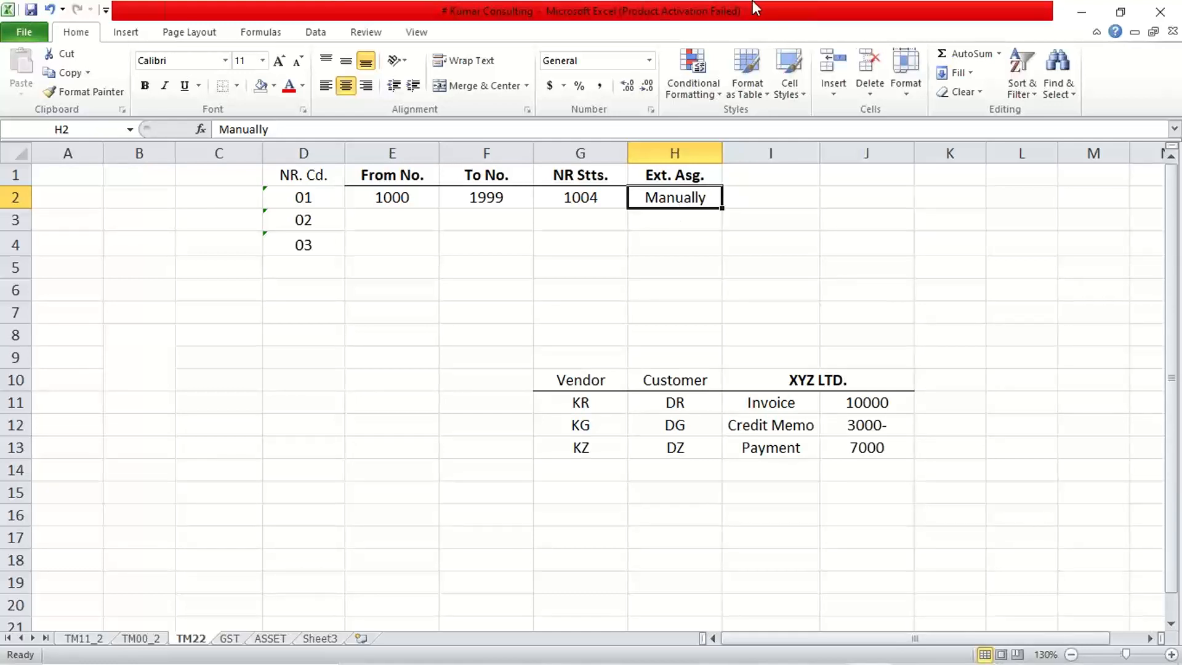
pyautogui.click(838, 24)
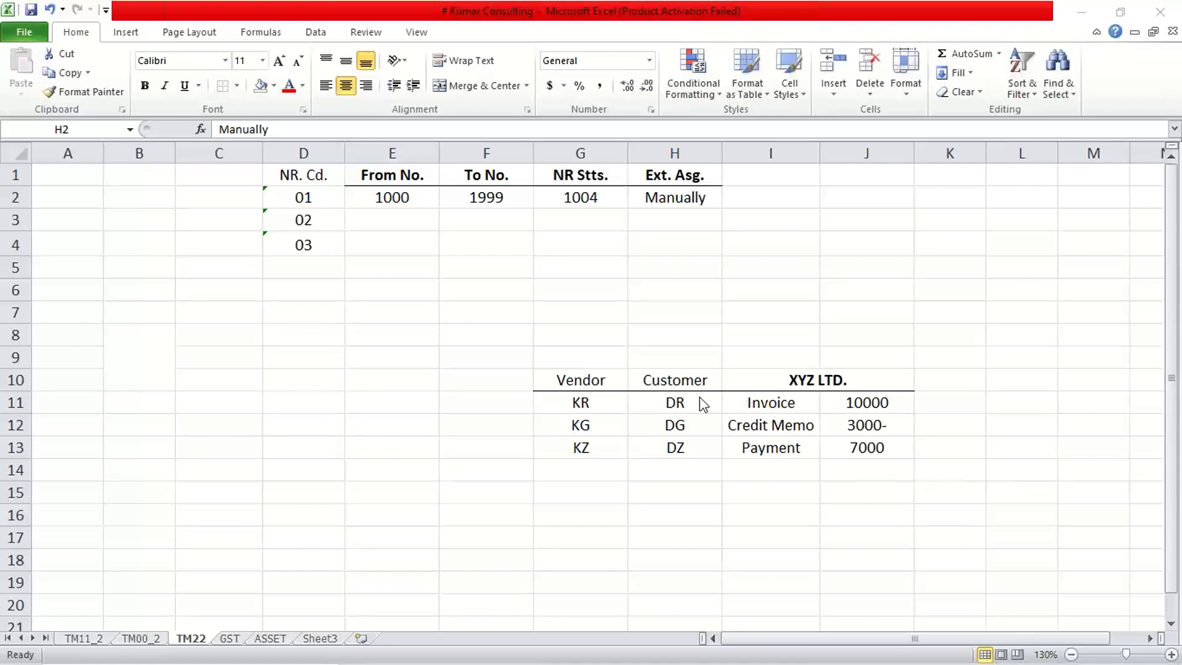
pyautogui.click(661, 220)
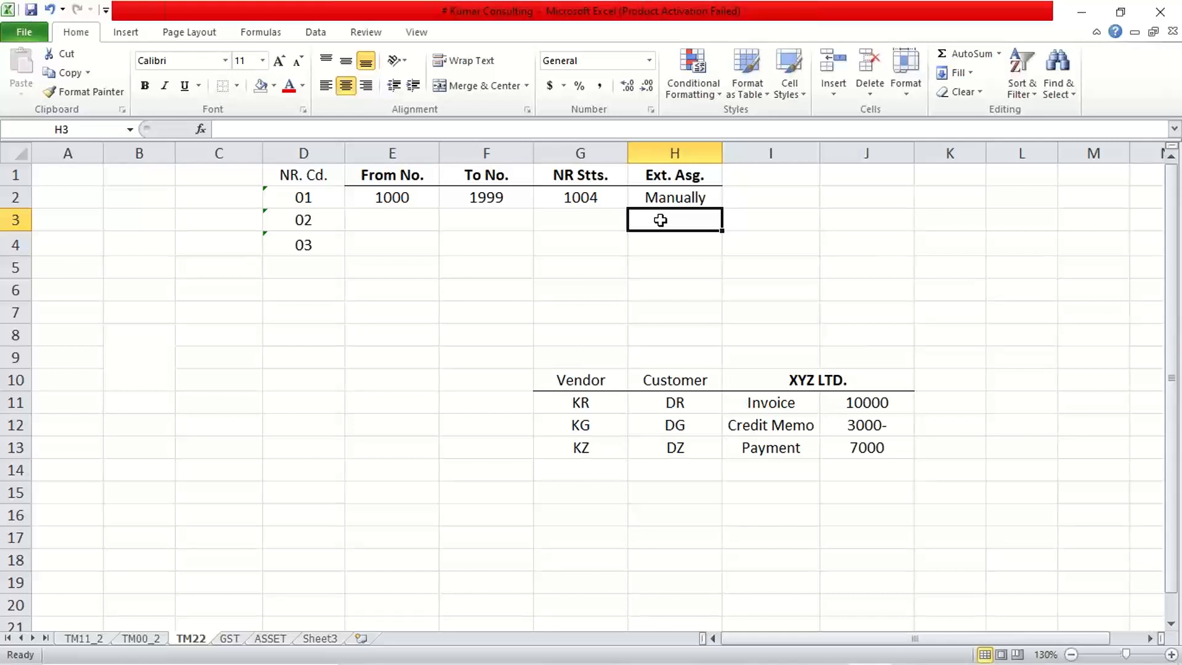
# Clear the Ext. Asg. heading and its Manually entry in H1:H2 and remove the border from those cells.
pyautogui.click(663, 198)
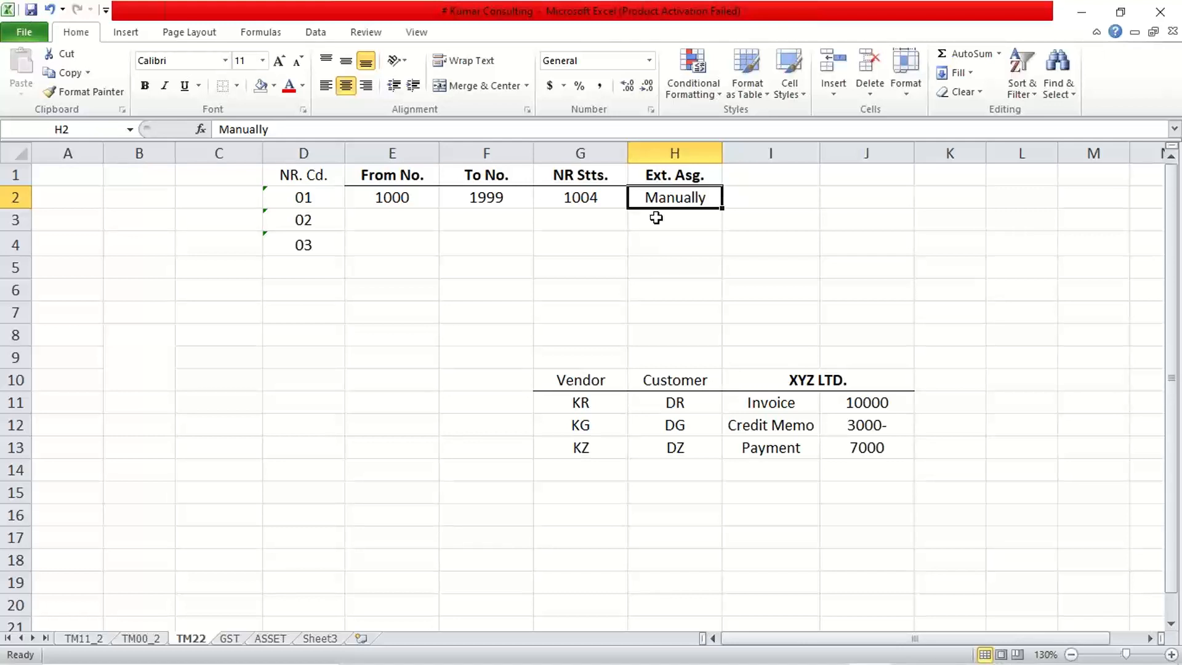
pyautogui.click(672, 153)
pyautogui.click(676, 237)
pyautogui.click(675, 198)
pyautogui.press('Delete')
pyautogui.click(683, 177)
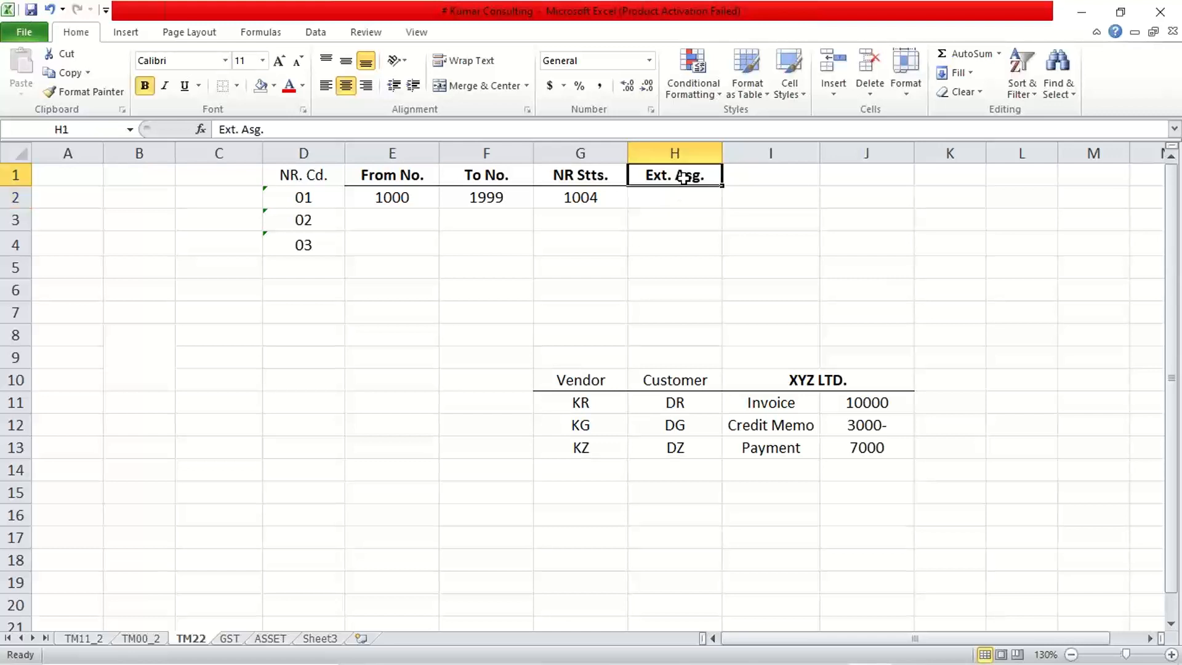
pyautogui.press('Delete')
pyautogui.moveTo(683, 183); pyautogui.dragTo(683, 202)
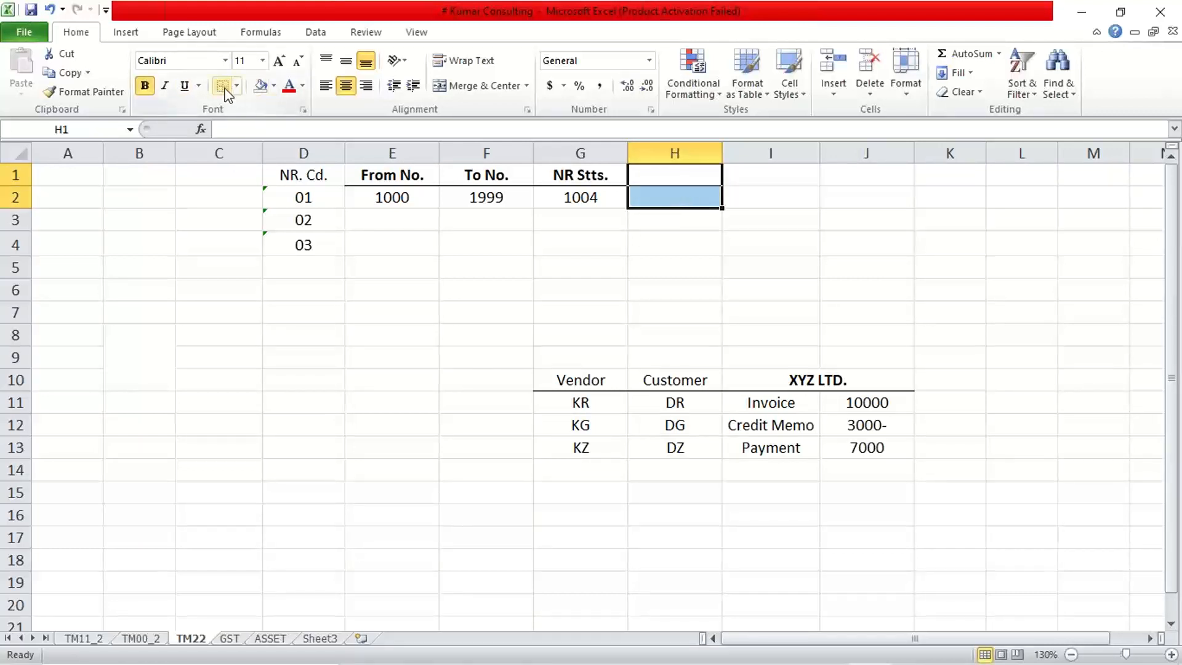
pyautogui.click(280, 291)
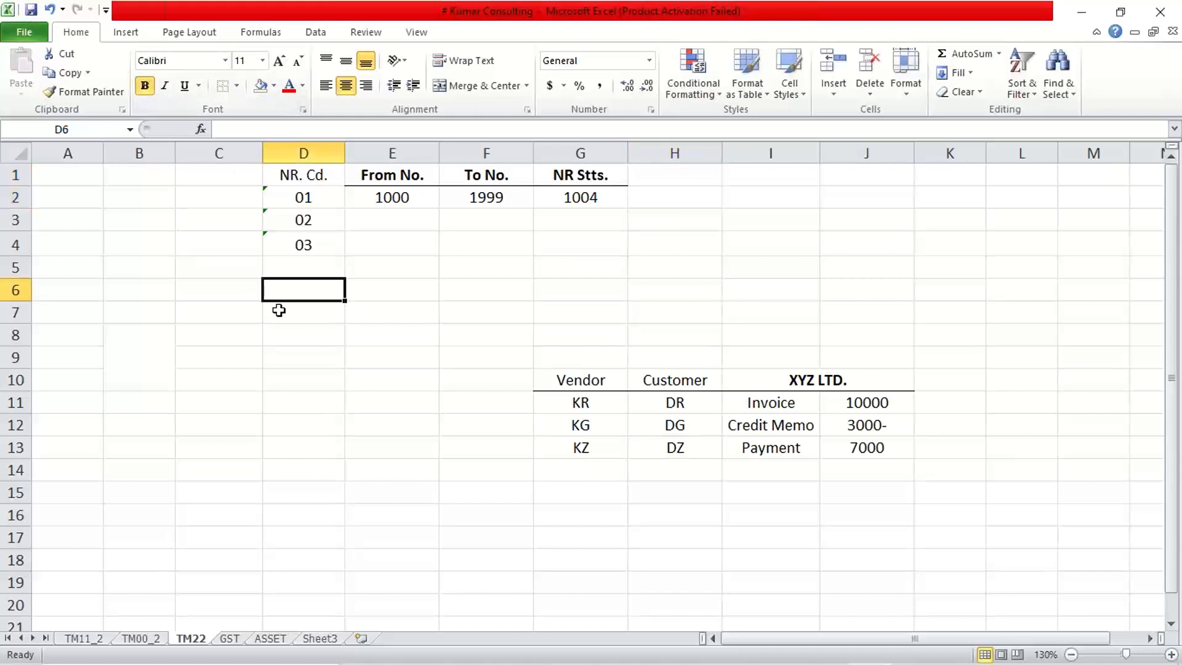
# Make the NR. Cd. heading in D1 bold and add a bottom border to it.
pyautogui.click(282, 180)
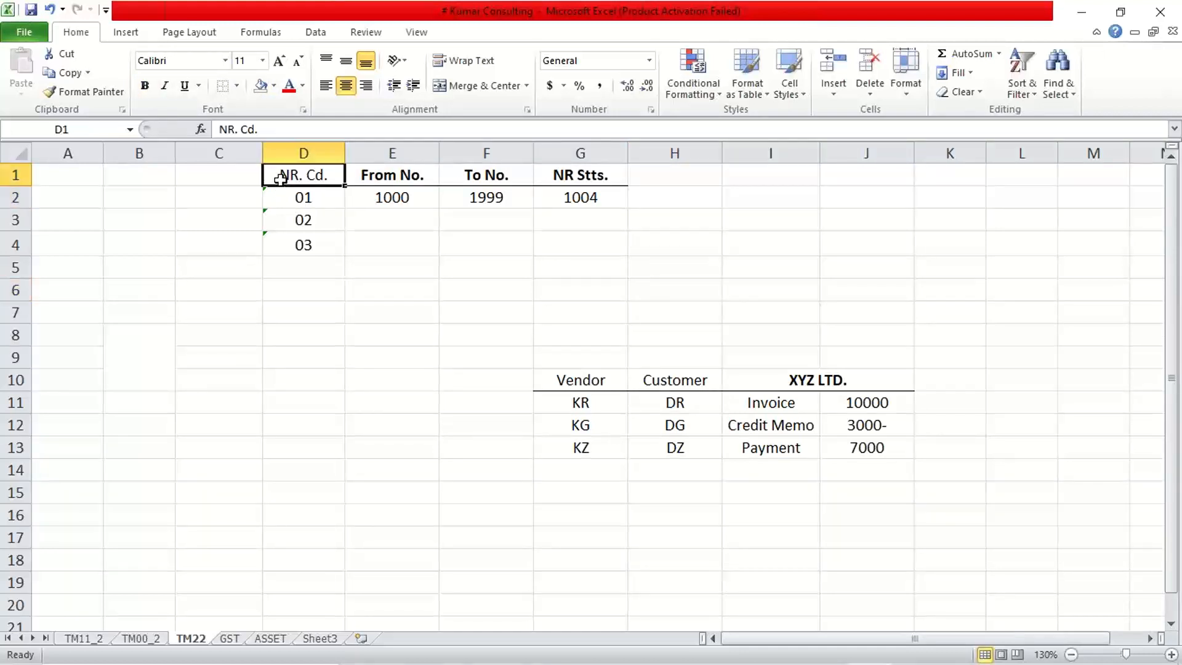
pyautogui.hotkey('ctrl', 'b')
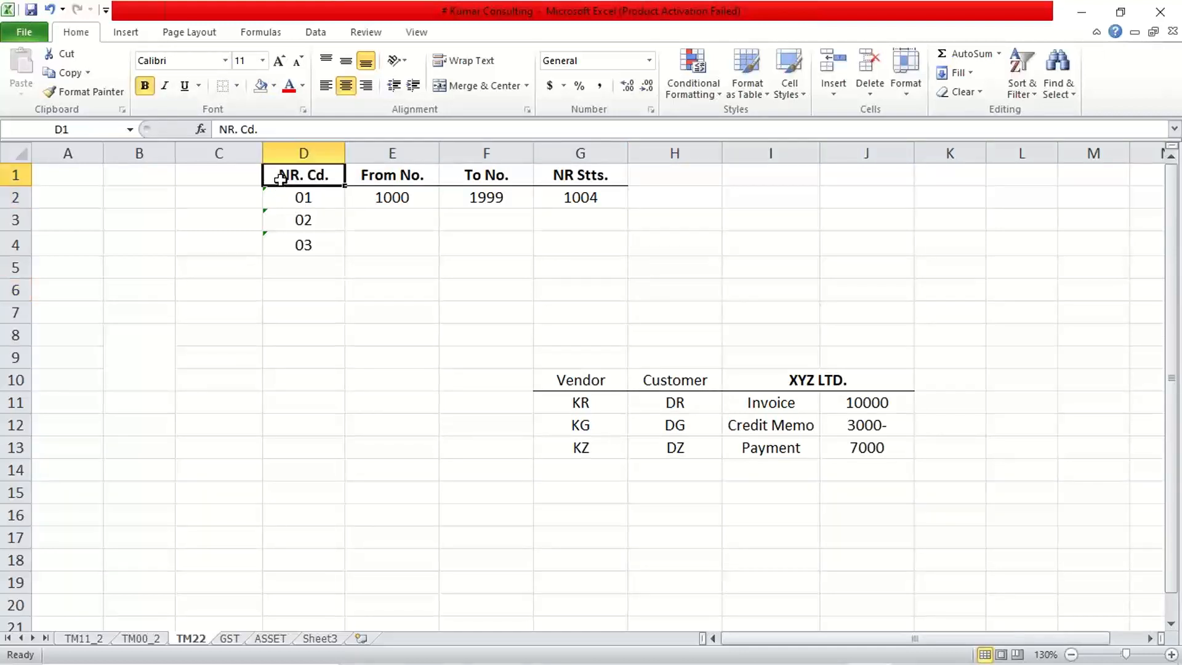
pyautogui.click(237, 86)
pyautogui.click(251, 124)
pyautogui.click(417, 308)
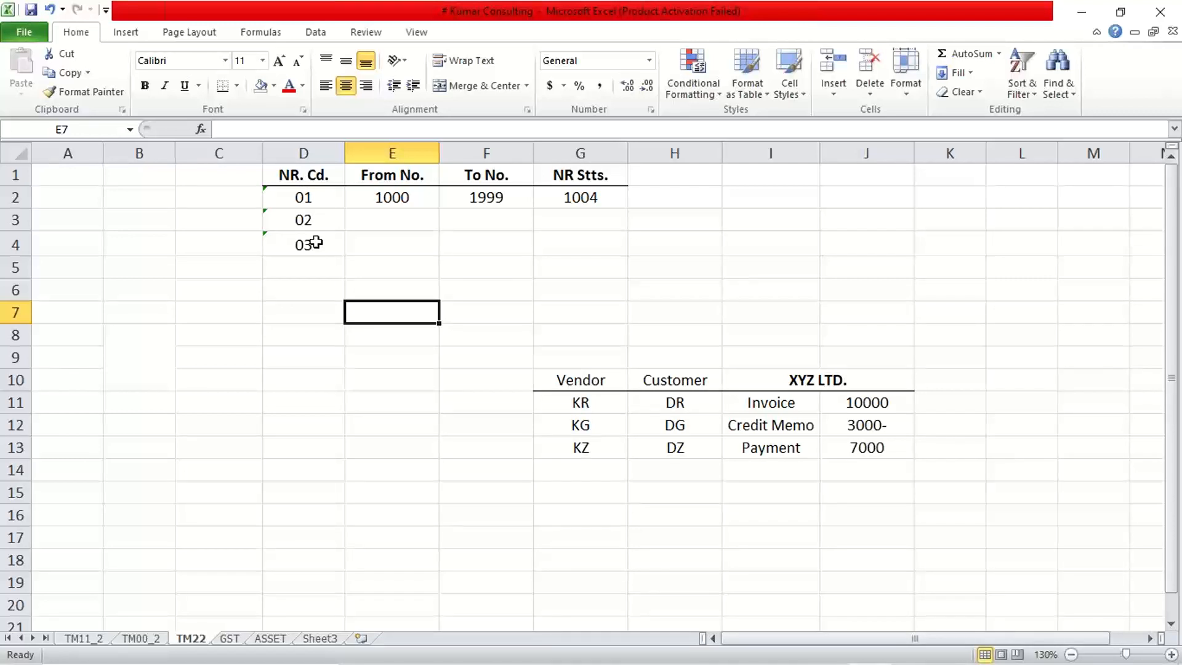
# Examine the From No., To No. and NR Stts. values of number range code 01 in row 2.
pyautogui.click(309, 196)
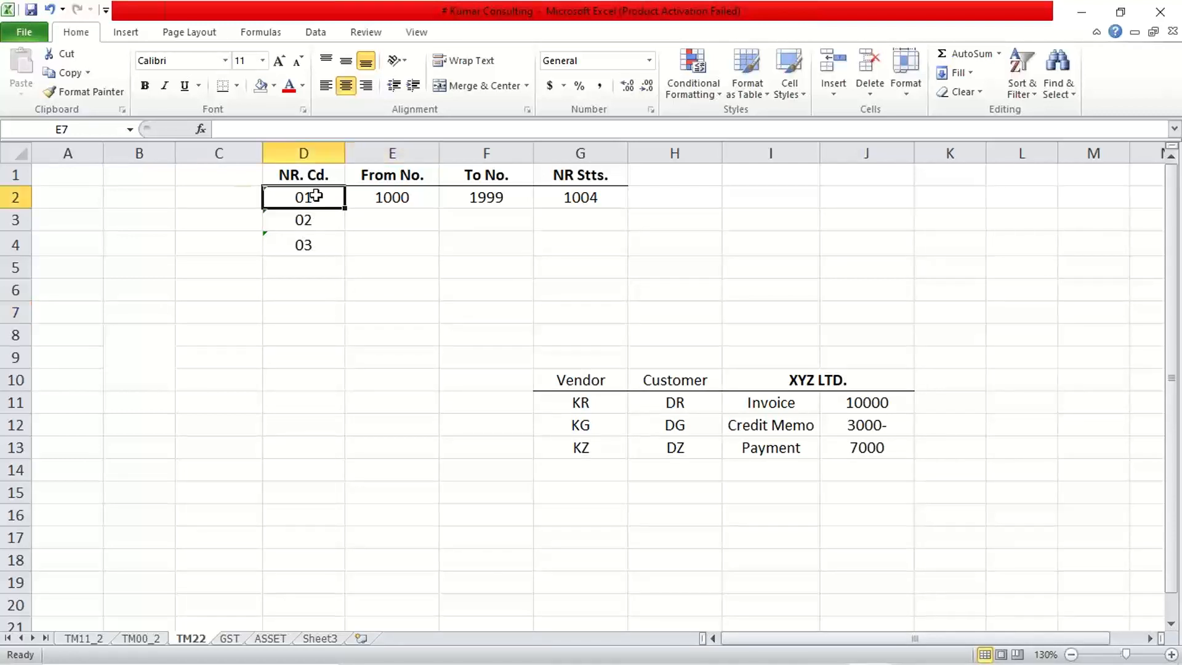
pyautogui.click(411, 198)
pyautogui.click(450, 198)
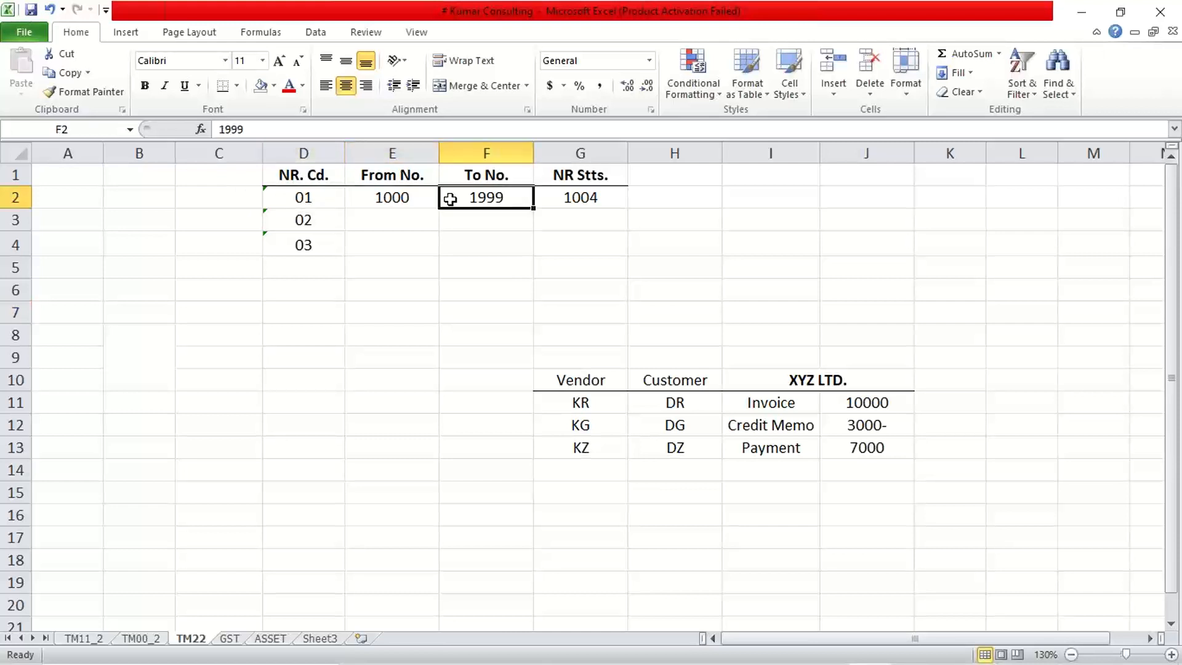
pyautogui.click(557, 203)
pyautogui.click(398, 200)
pyautogui.click(460, 198)
pyautogui.click(404, 196)
pyautogui.click(446, 198)
pyautogui.click(417, 198)
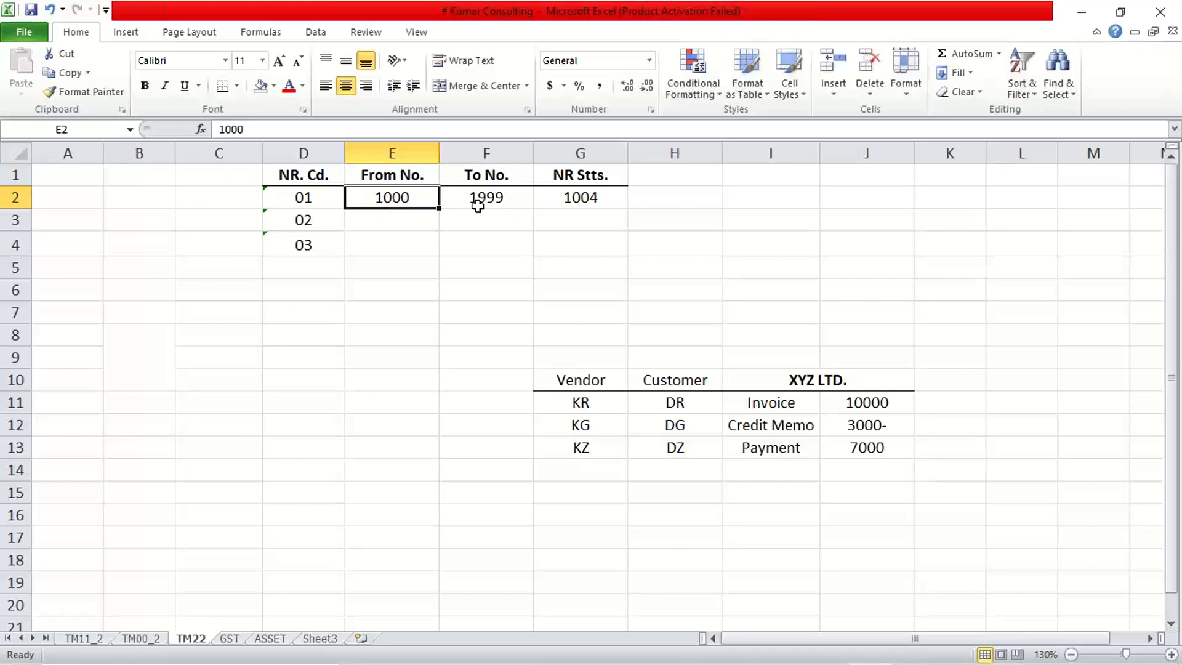
pyautogui.click(319, 197)
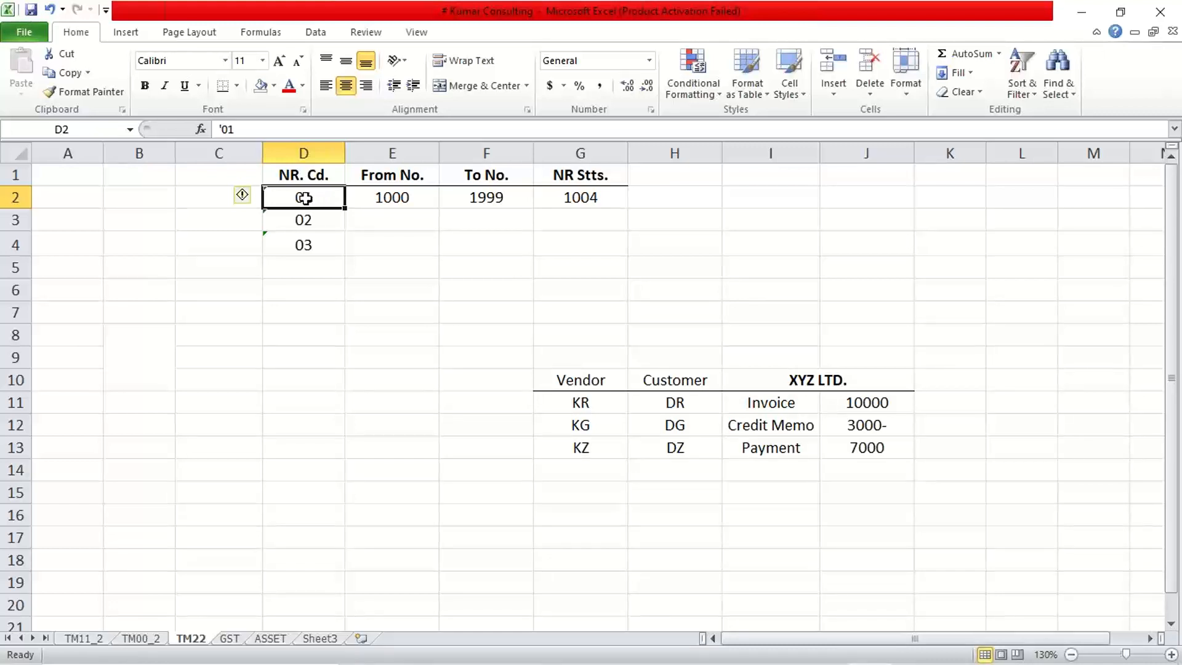
pyautogui.click(376, 200)
pyautogui.click(502, 200)
# Enter the interval for number range code 02 as 2000 in E3 and 2999 in F3.
pyautogui.click(299, 217)
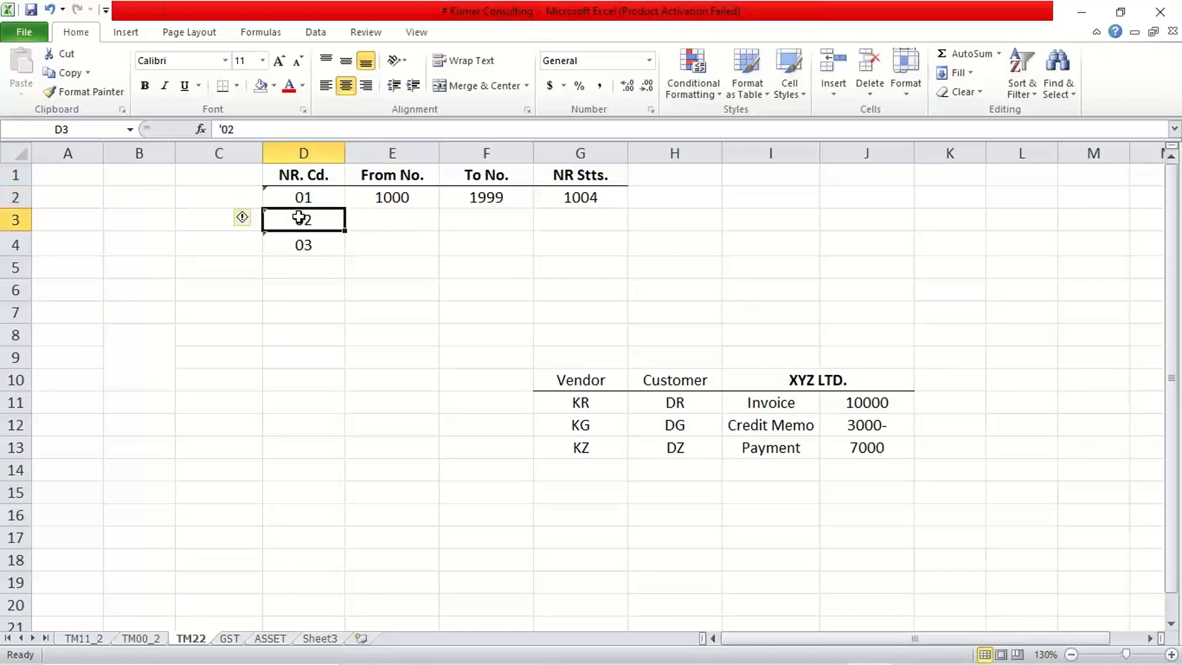
pyautogui.click(397, 230)
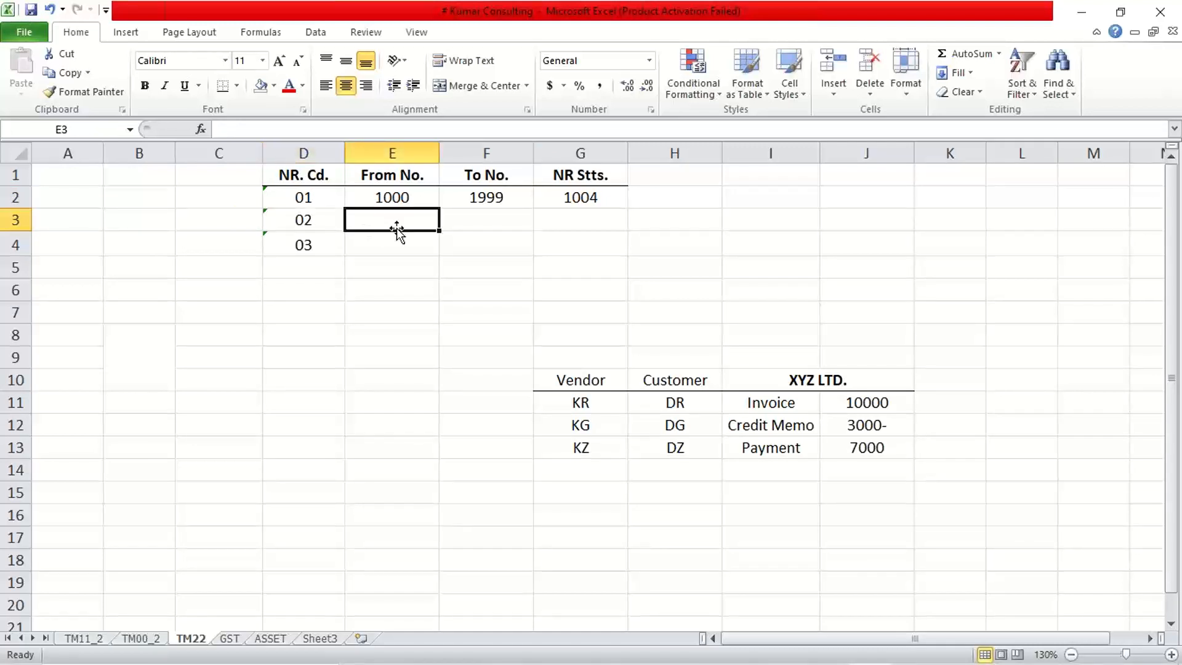
pyautogui.write('20000')
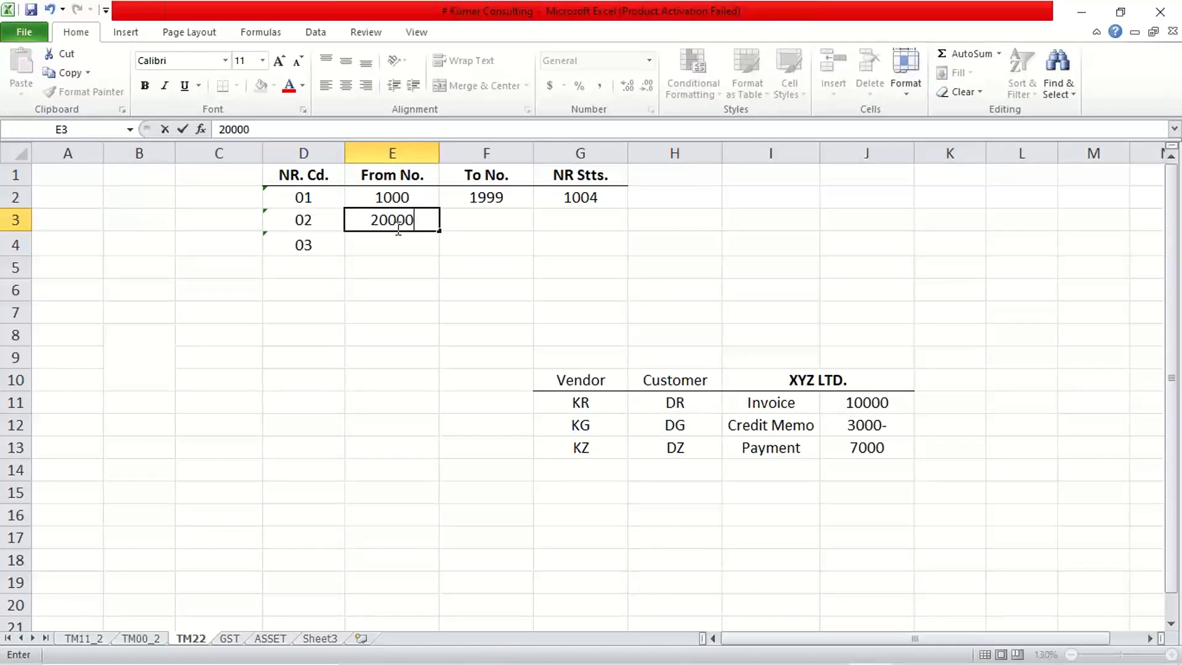
pyautogui.press('BackSpace')
pyautogui.press('Tab')
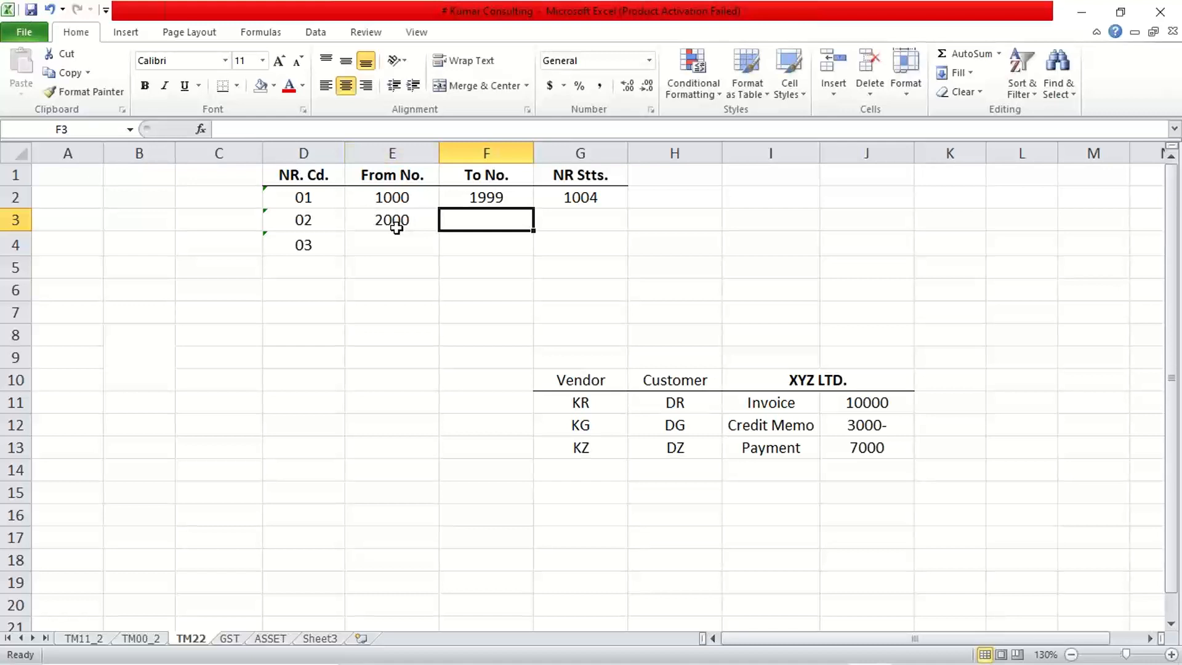
pyautogui.write('2999')
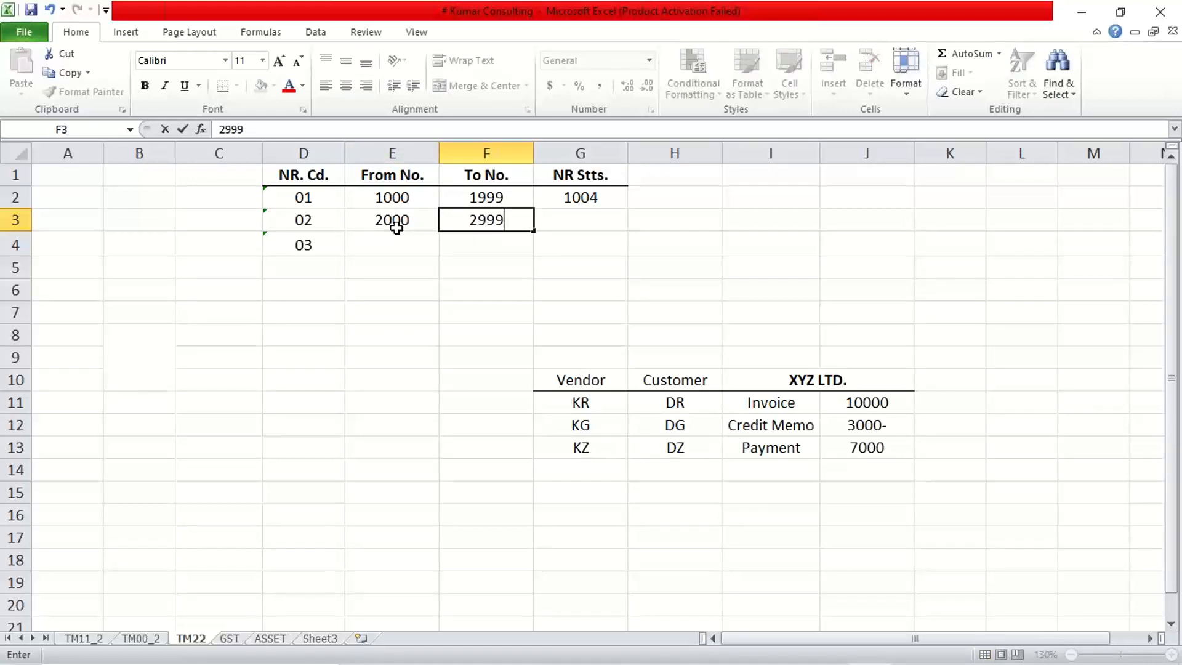
pyautogui.press('Return')
# Enter the interval for number range code 03 as 3000 in E4 and 3999 in F4.
pyautogui.write('3000')
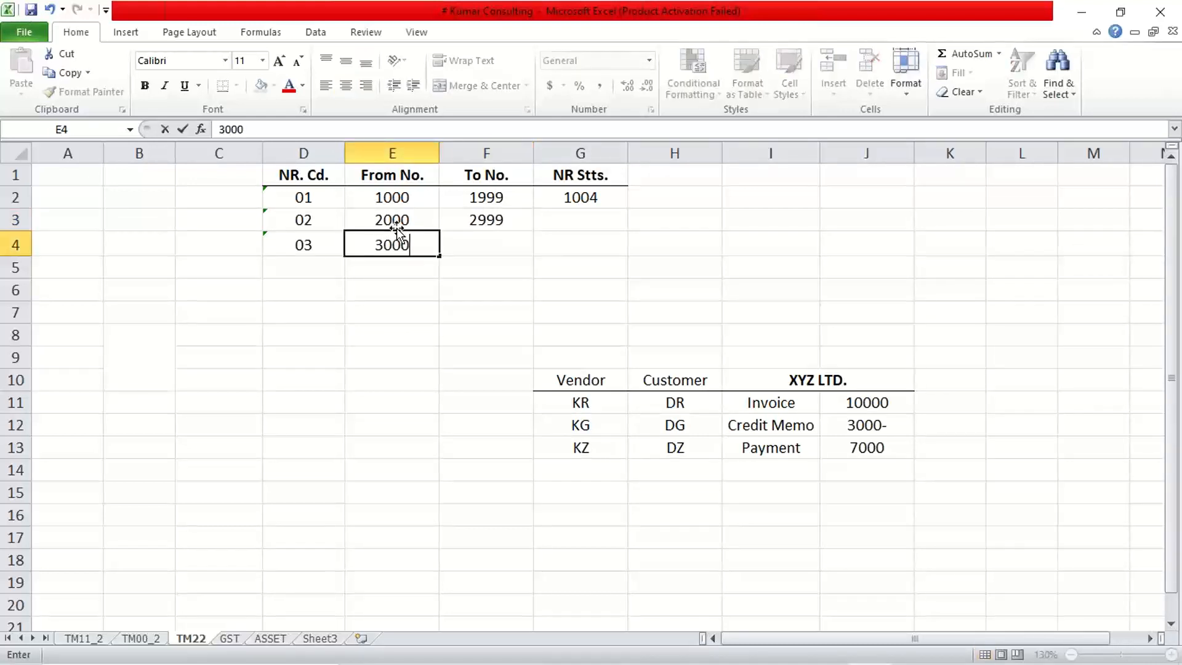
pyautogui.press('Tab')
pyautogui.write('3999')
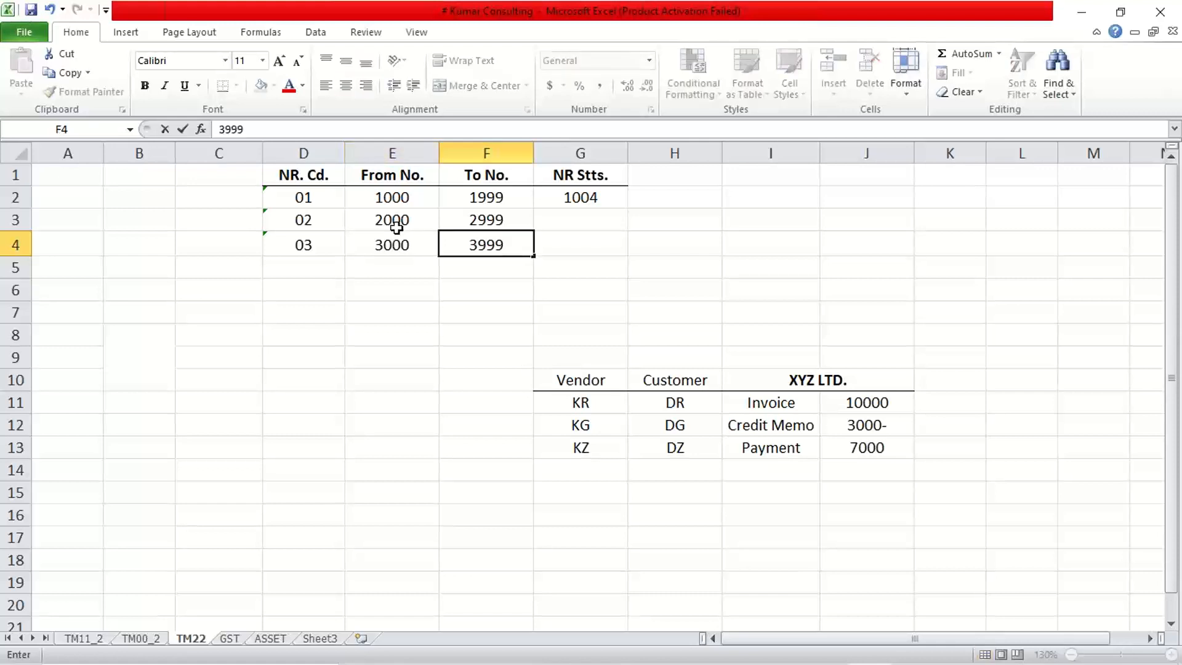
pyautogui.press('Return')
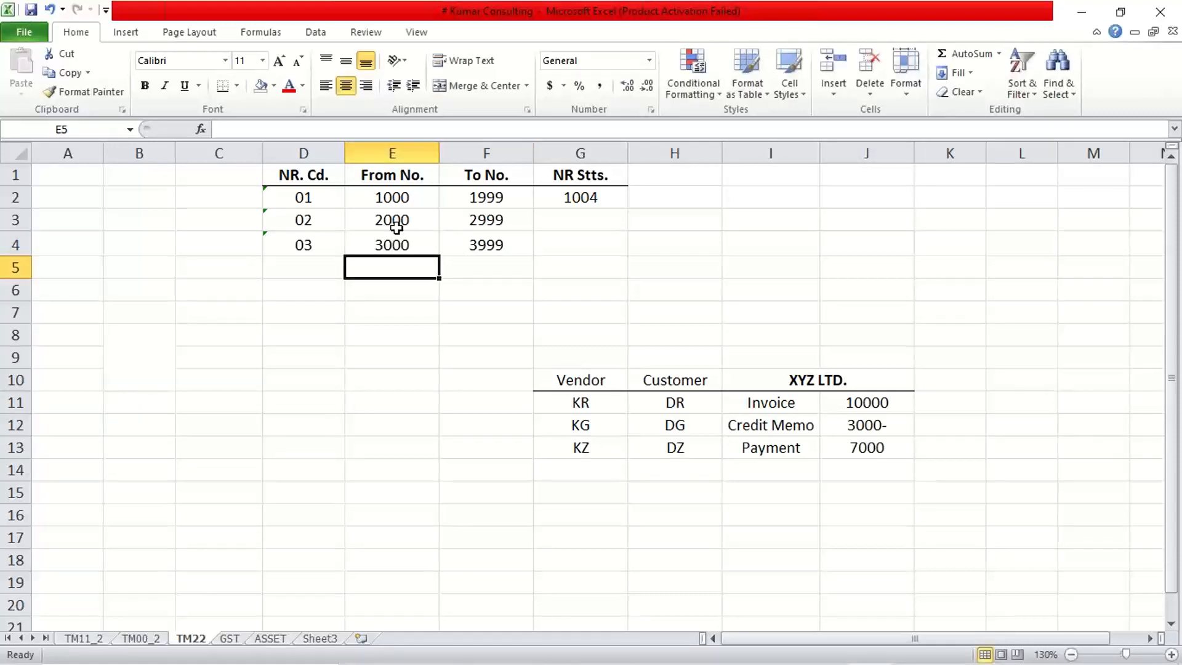
pyautogui.click(313, 278)
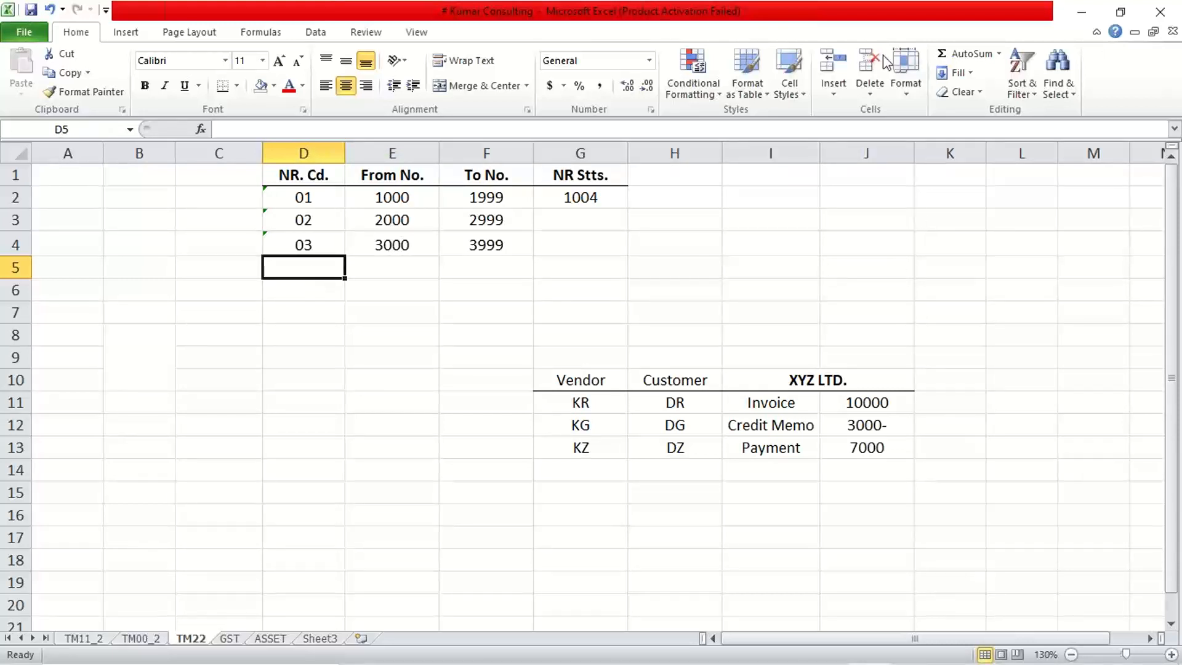
pyautogui.hotkey('alt', 'Tab')
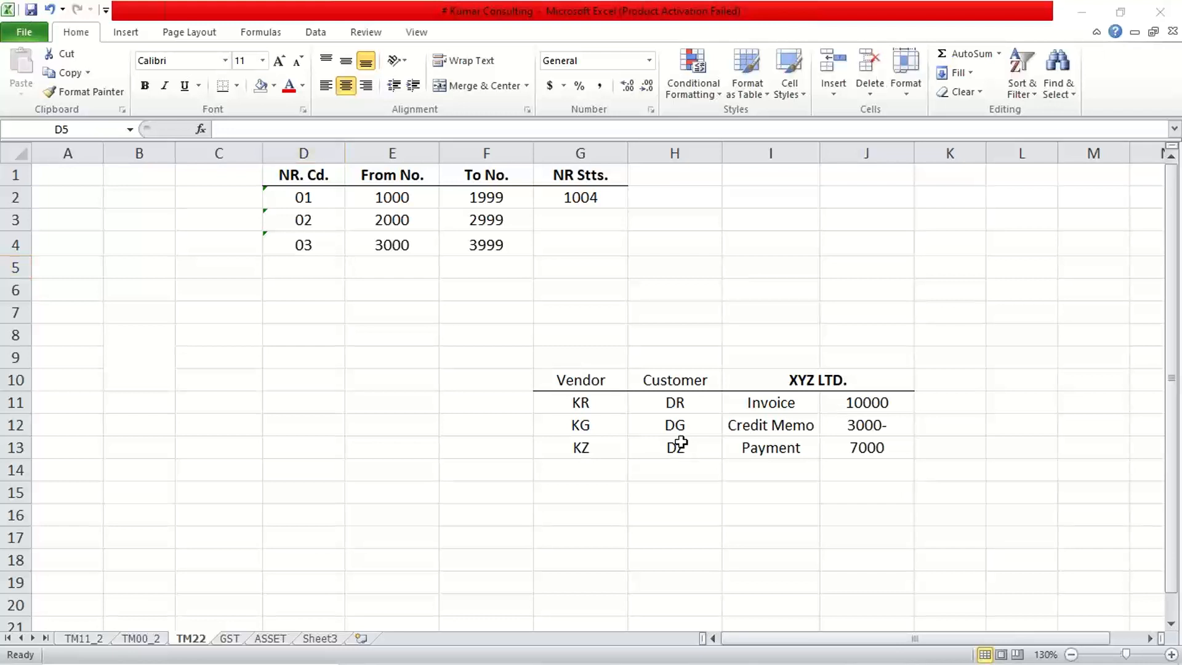
pyautogui.hotkey('alt', 'Tab')
pyautogui.click(793, 408)
# Compare the From No. and To No. intervals of number range codes 01, 02 and 03 in D2:F4.
pyautogui.moveTo(315, 196); pyautogui.dragTo(471, 258)
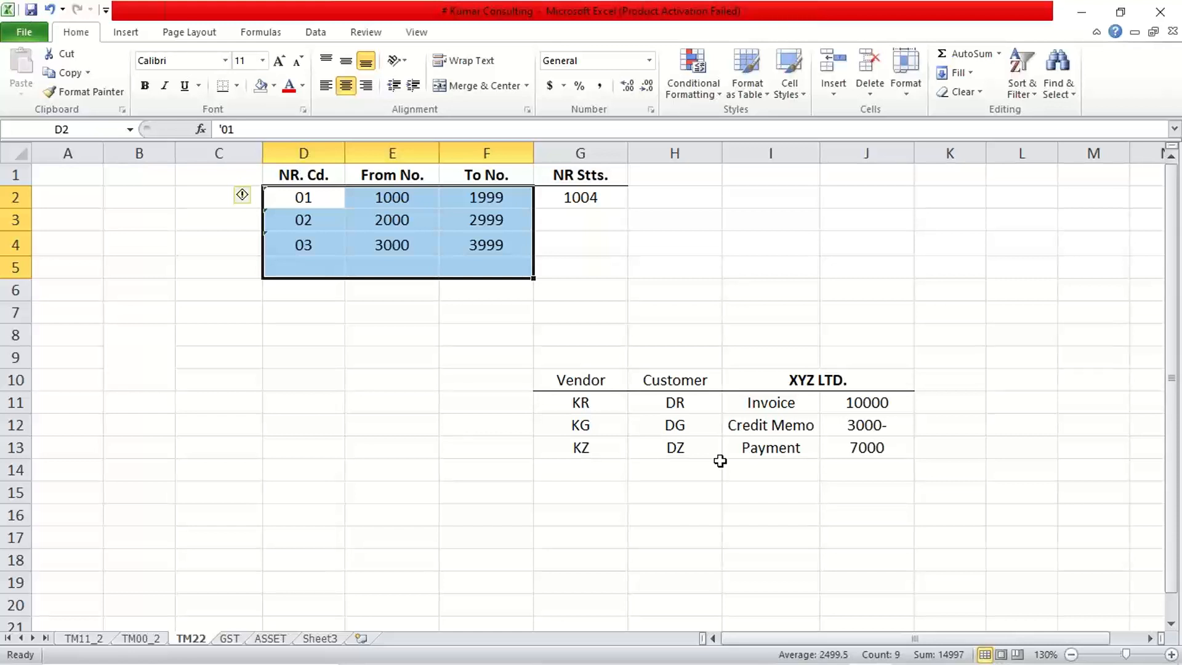
pyautogui.click(391, 198)
pyautogui.click(466, 200)
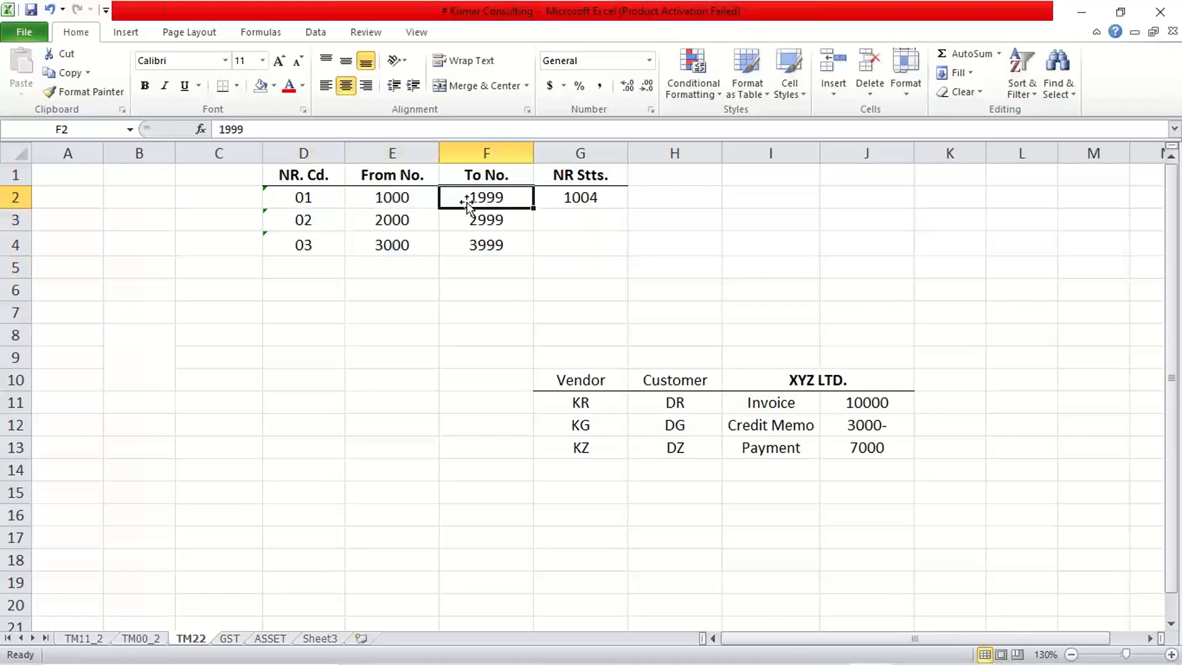
pyautogui.click(393, 219)
pyautogui.click(478, 224)
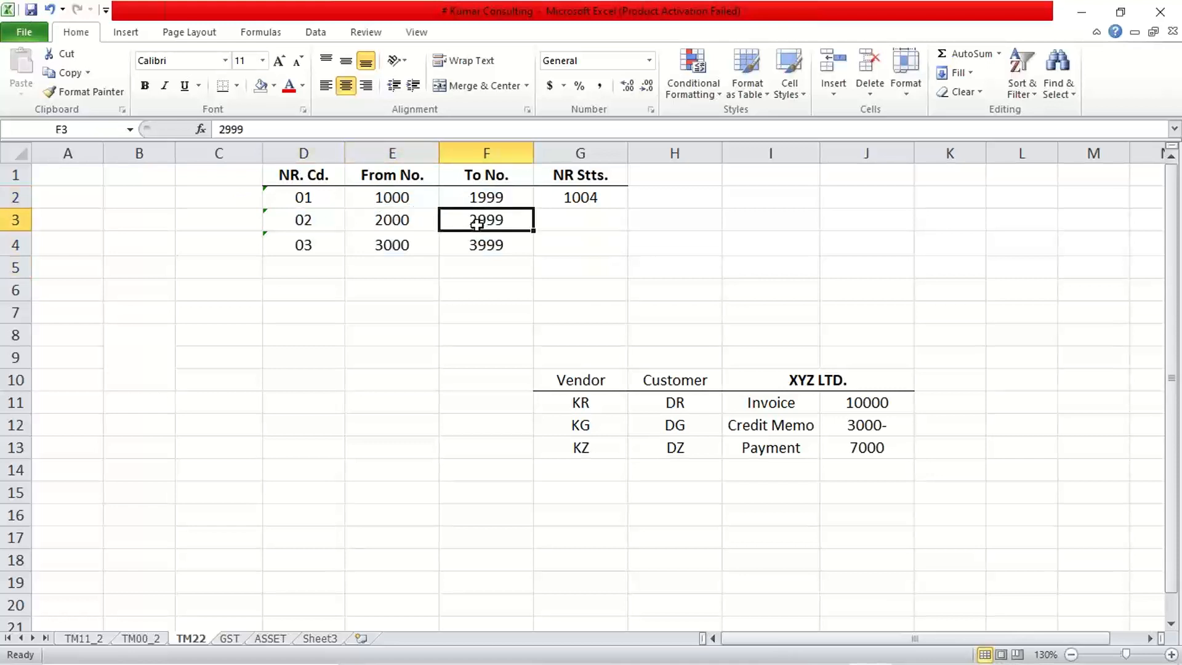
pyautogui.click(383, 205)
pyautogui.click(403, 224)
pyautogui.click(406, 245)
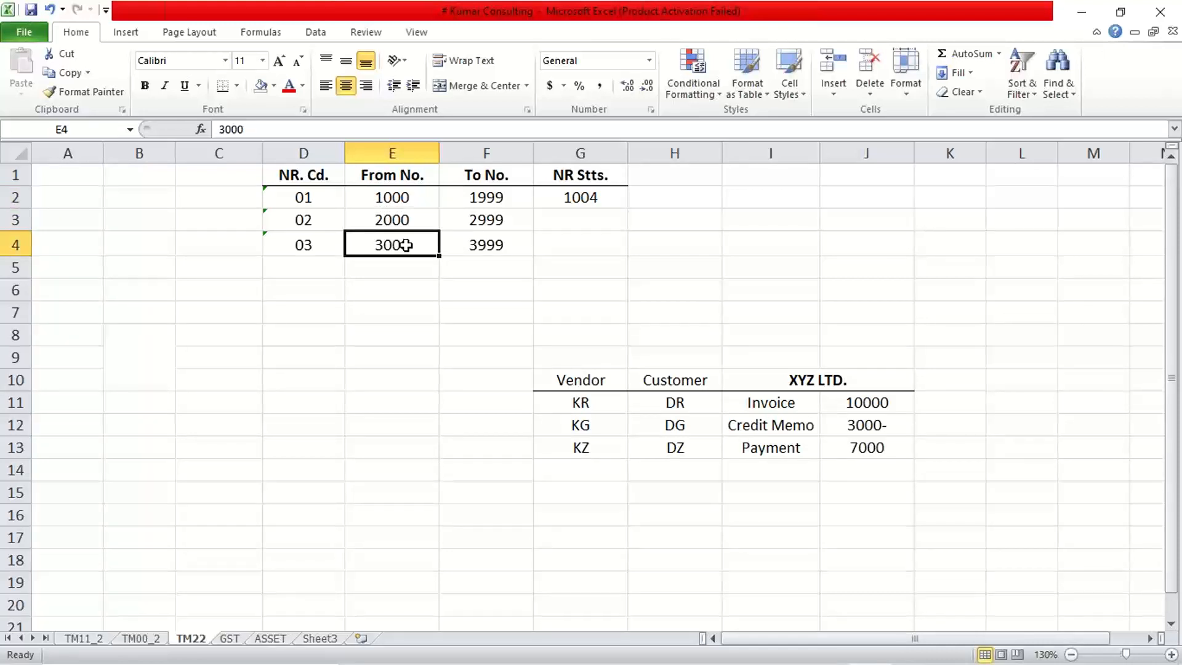
pyautogui.click(407, 200)
pyautogui.click(405, 231)
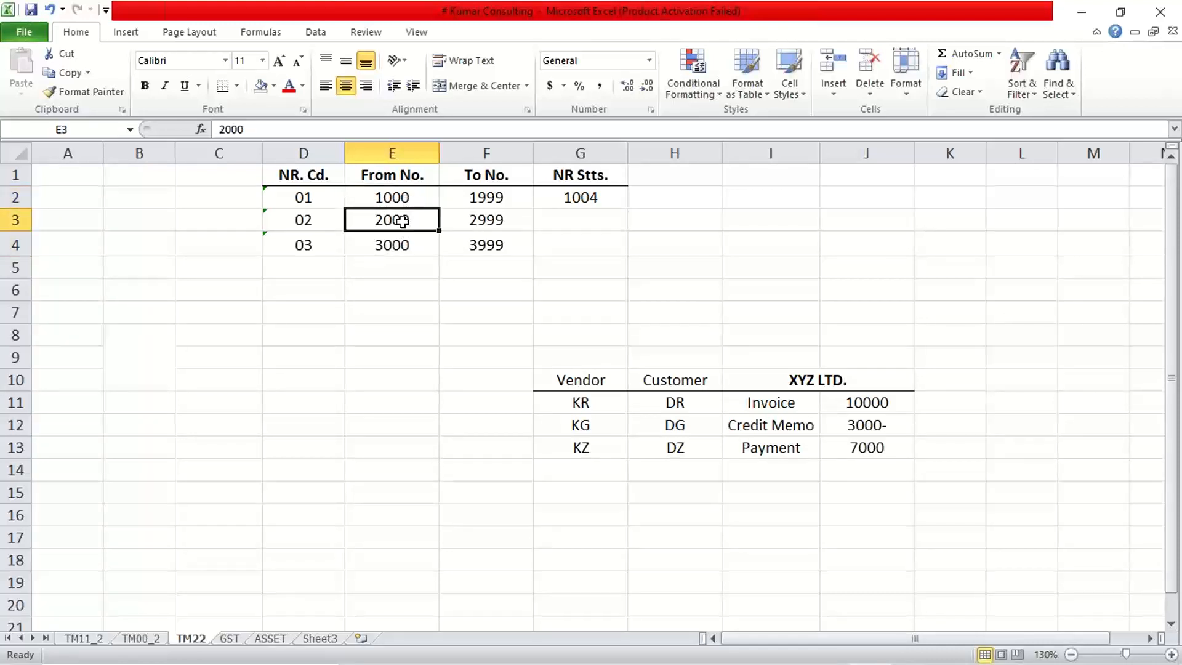
pyautogui.click(401, 248)
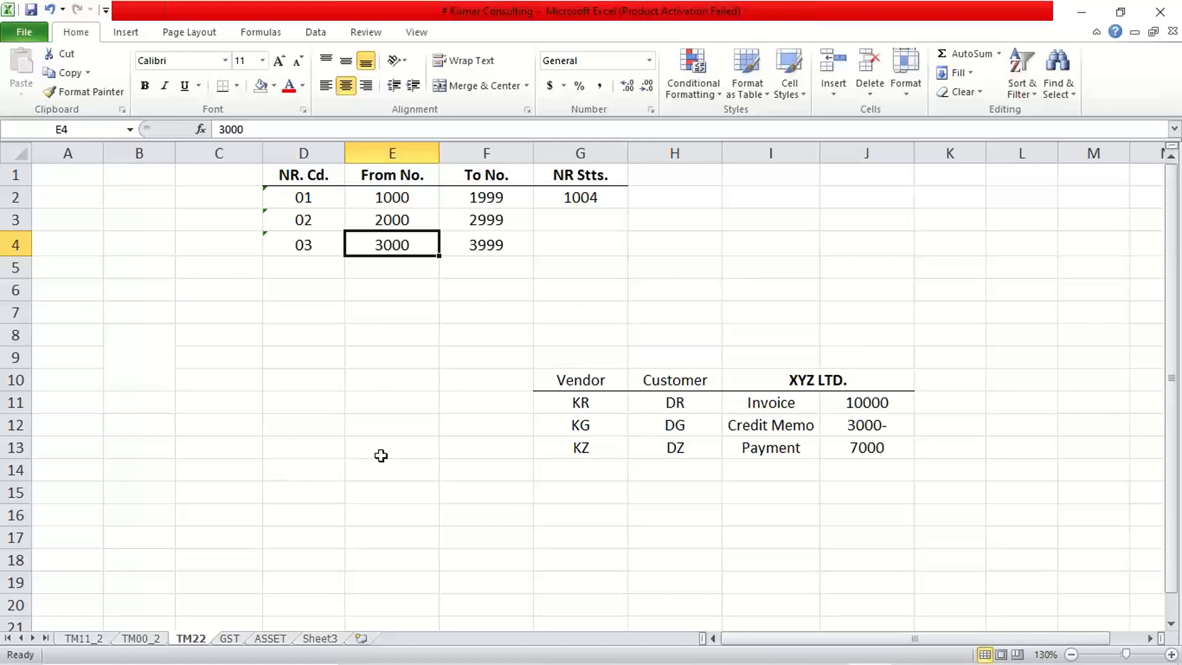
# Examine the Invoice, Credit Memo and Payment rows with their amounts in the XYZ LTD. table.
pyautogui.click(786, 405)
pyautogui.click(862, 404)
pyautogui.click(769, 403)
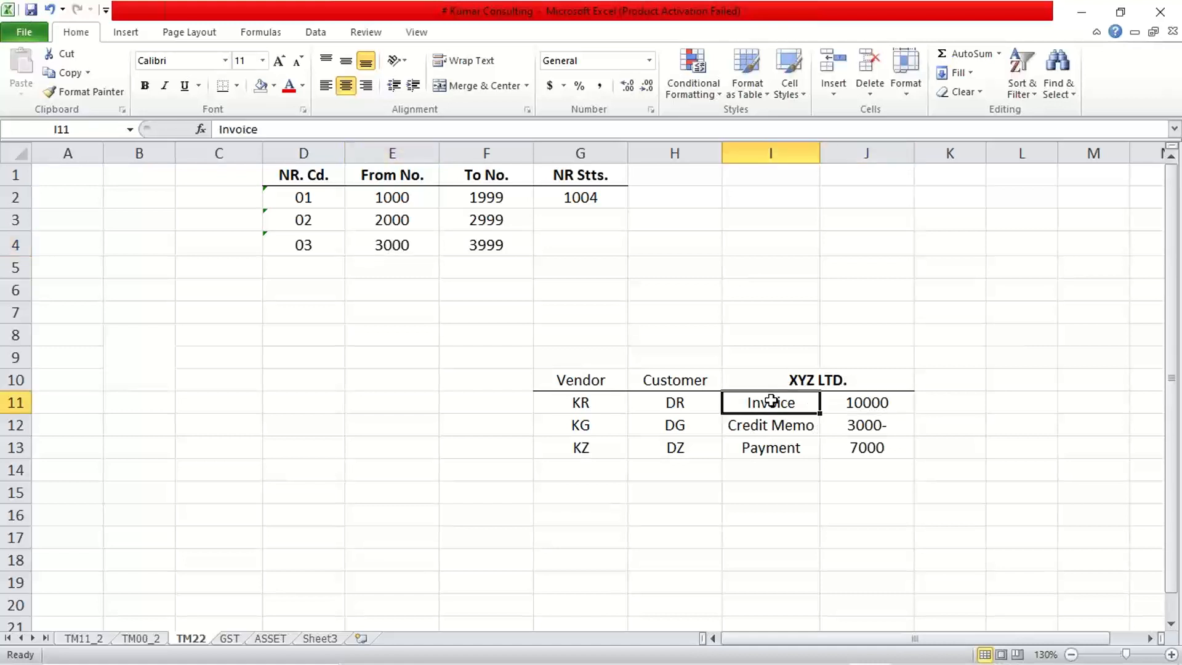
pyautogui.click(849, 402)
pyautogui.click(774, 403)
pyautogui.click(835, 403)
pyautogui.click(770, 403)
pyautogui.click(852, 402)
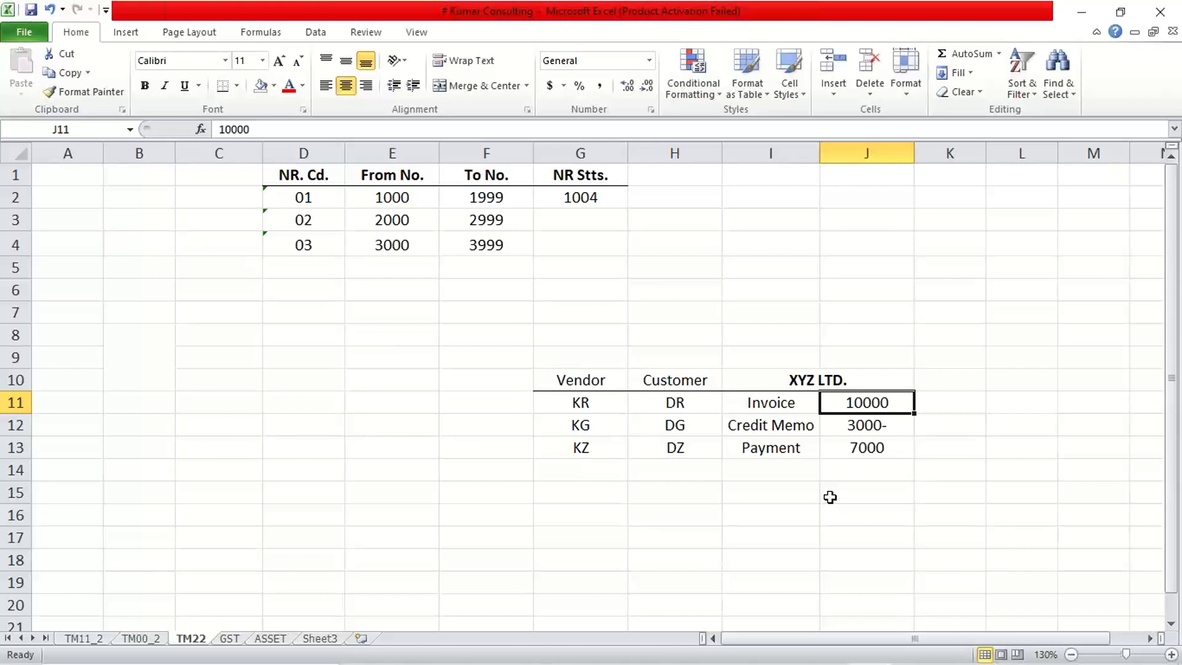
pyautogui.press('Right')
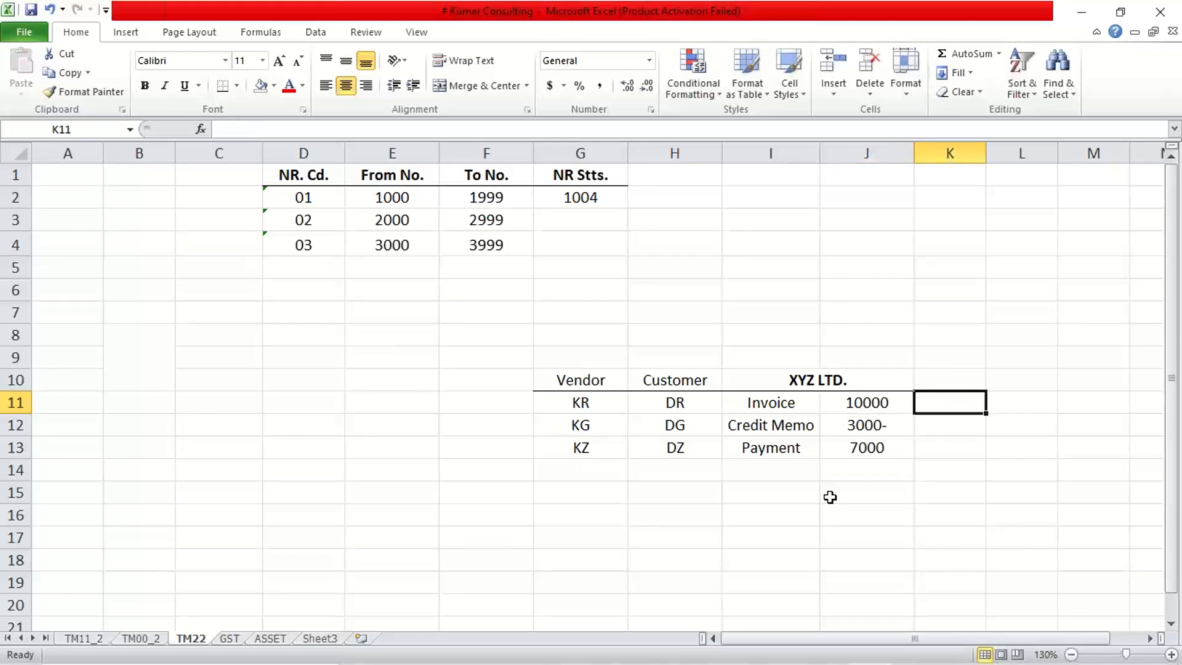
pyautogui.press('Down')
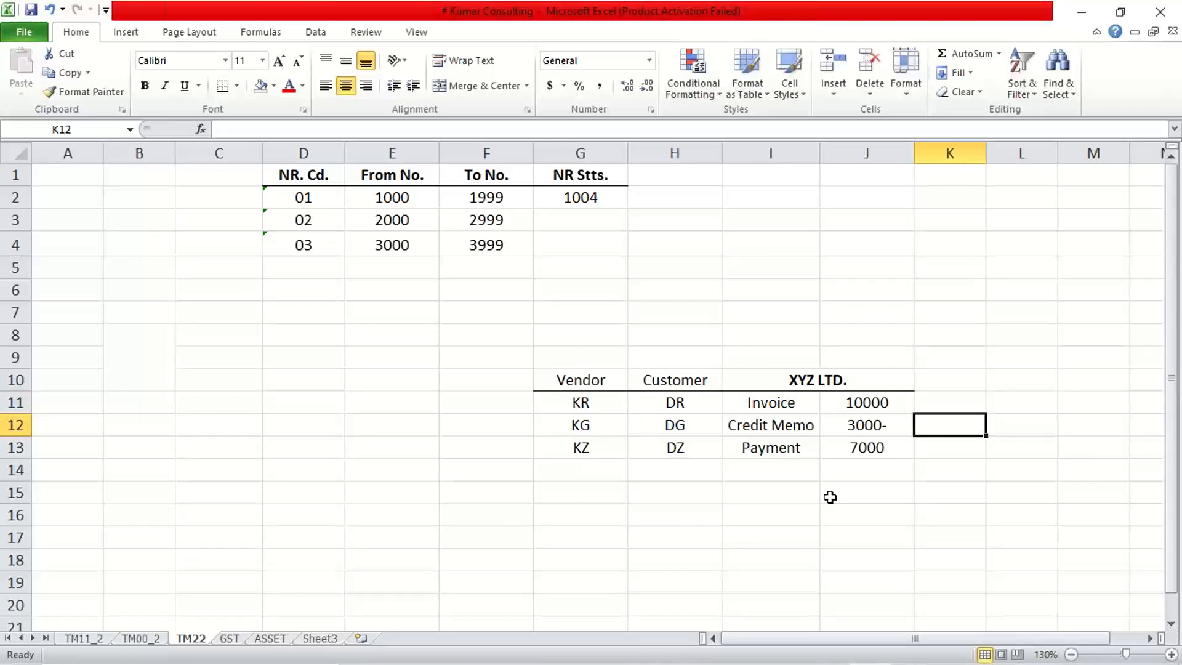
pyautogui.press('Down')
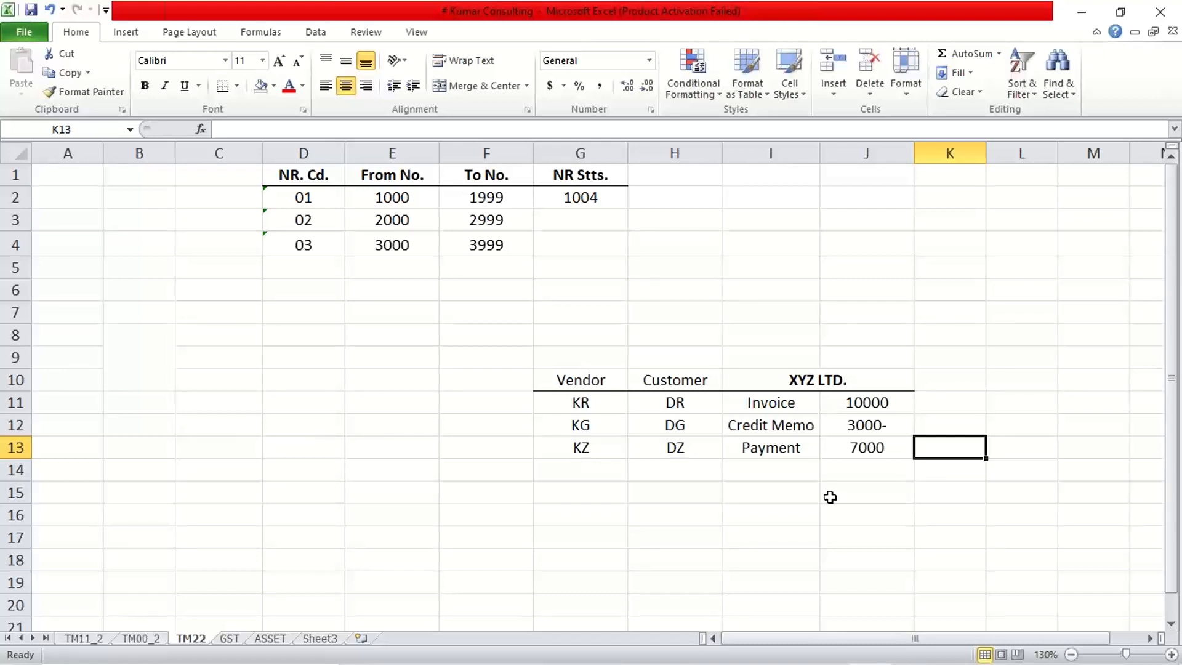
# Review the interval of number range code 01 by selecting its From No. and To No. cells, E2:F2.
pyautogui.click(391, 194)
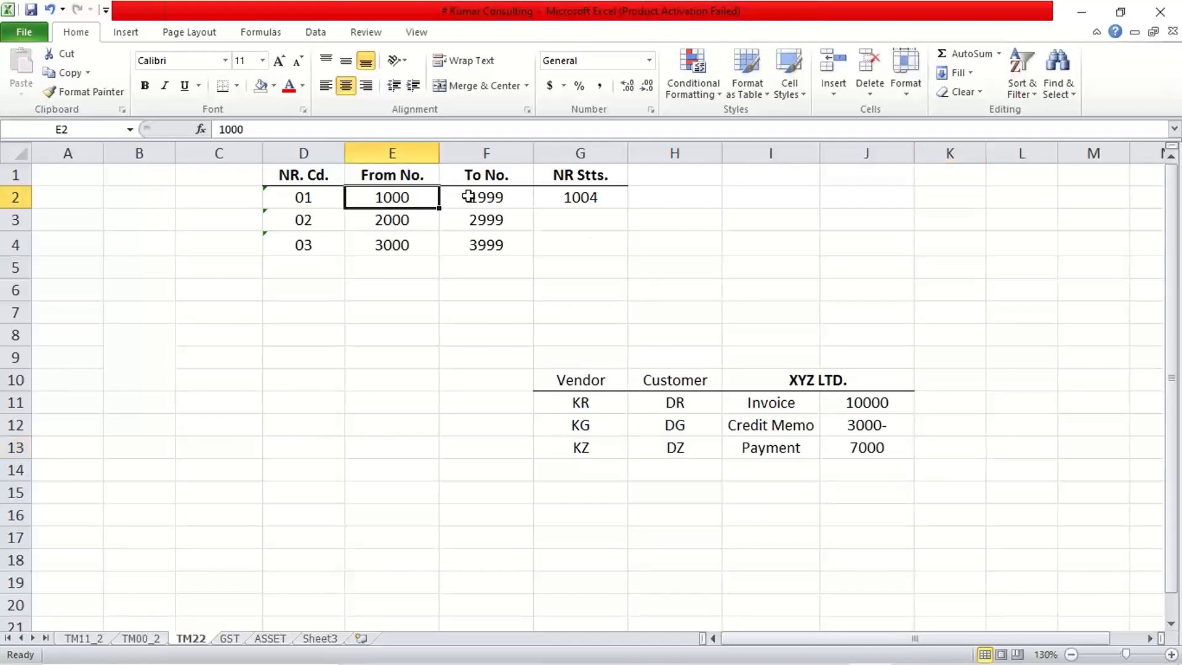
pyautogui.click(467, 196)
pyautogui.click(395, 195)
pyautogui.click(474, 191)
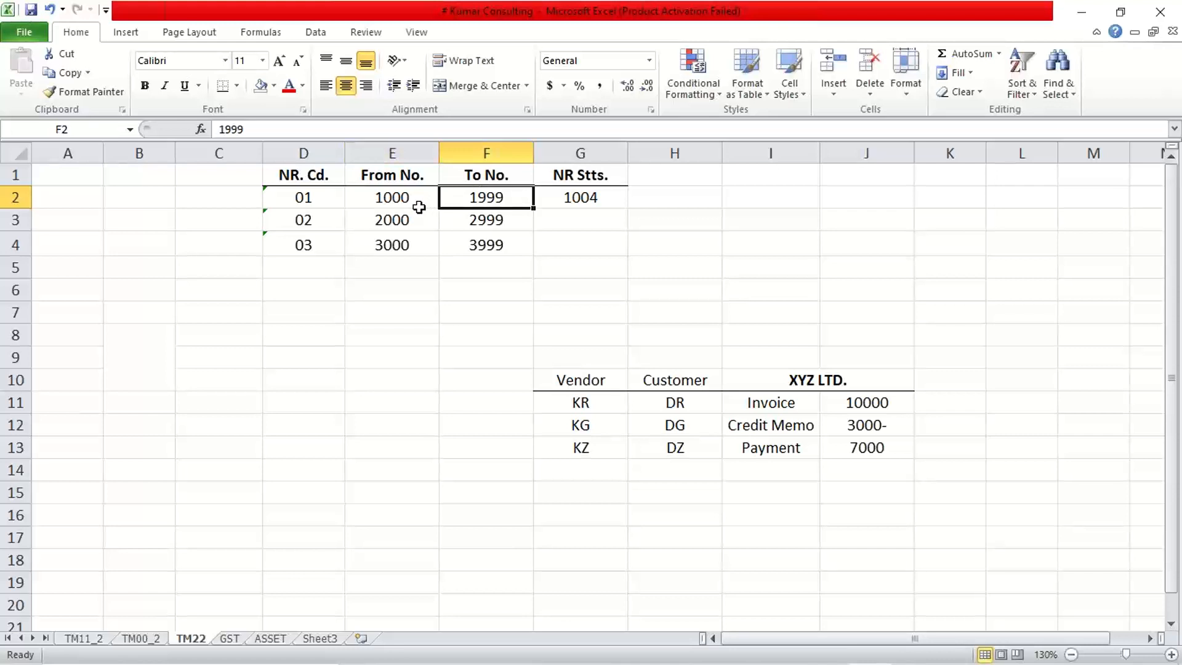
pyautogui.moveTo(364, 195); pyautogui.dragTo(451, 198)
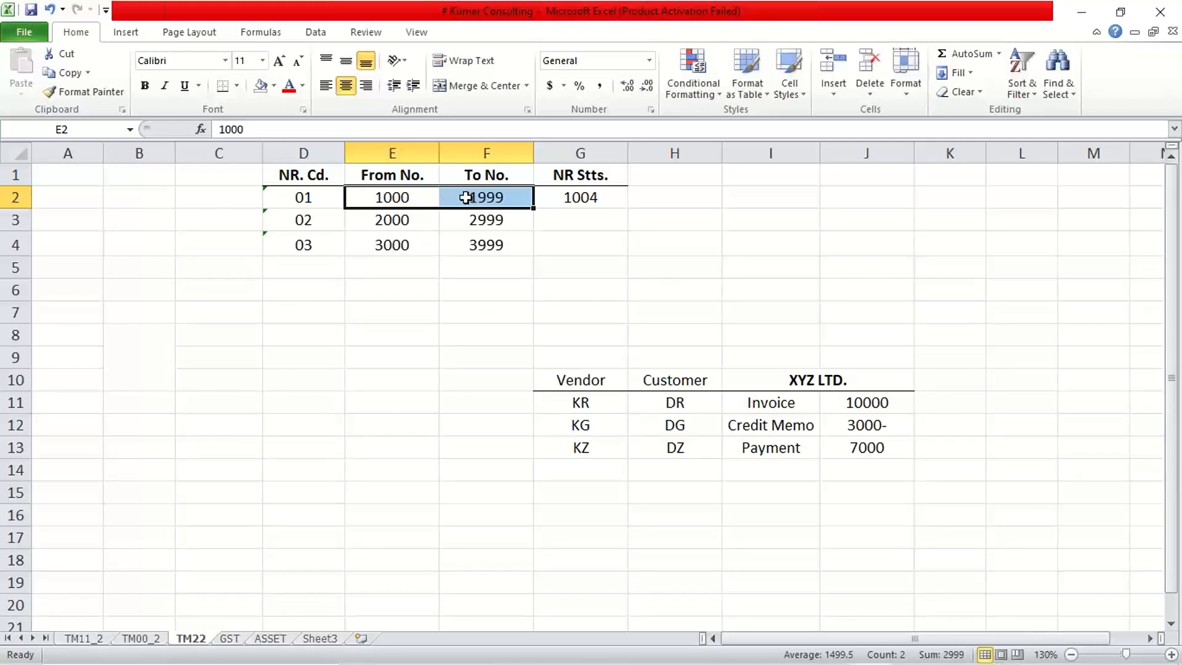
# Compare the Credit Memo row, I12:J12, with the interval of number range code 02 in E3:F3.
pyautogui.moveTo(390, 195); pyautogui.dragTo(473, 197)
pyautogui.click(761, 429)
pyautogui.click(863, 428)
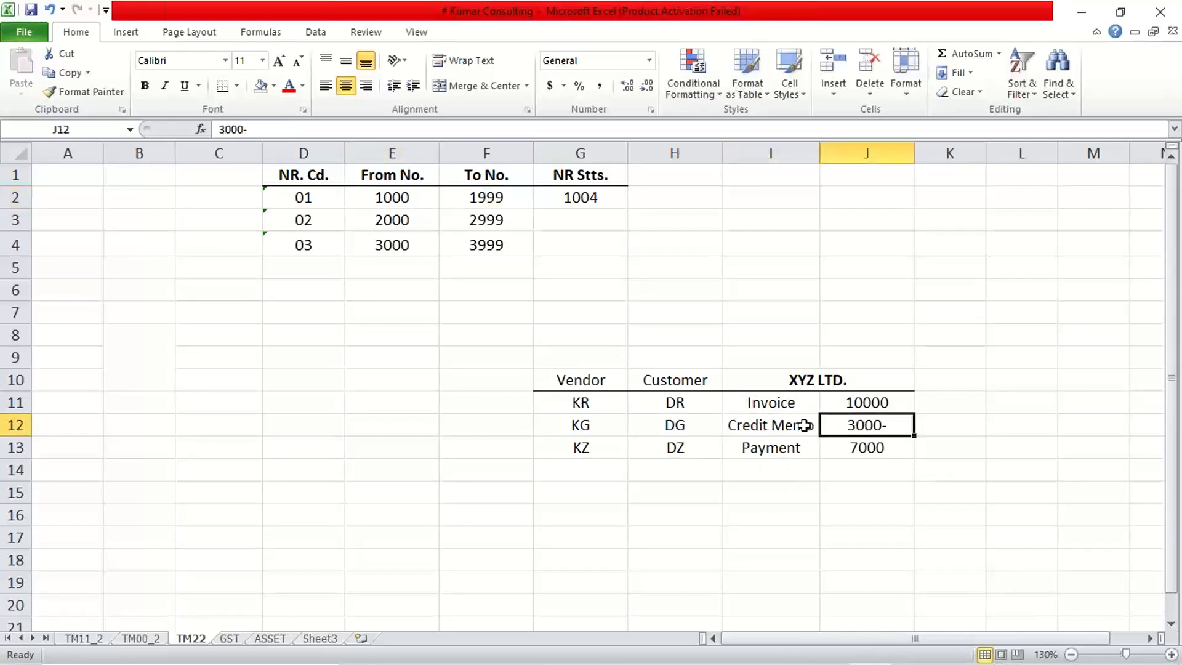
pyautogui.click(793, 425)
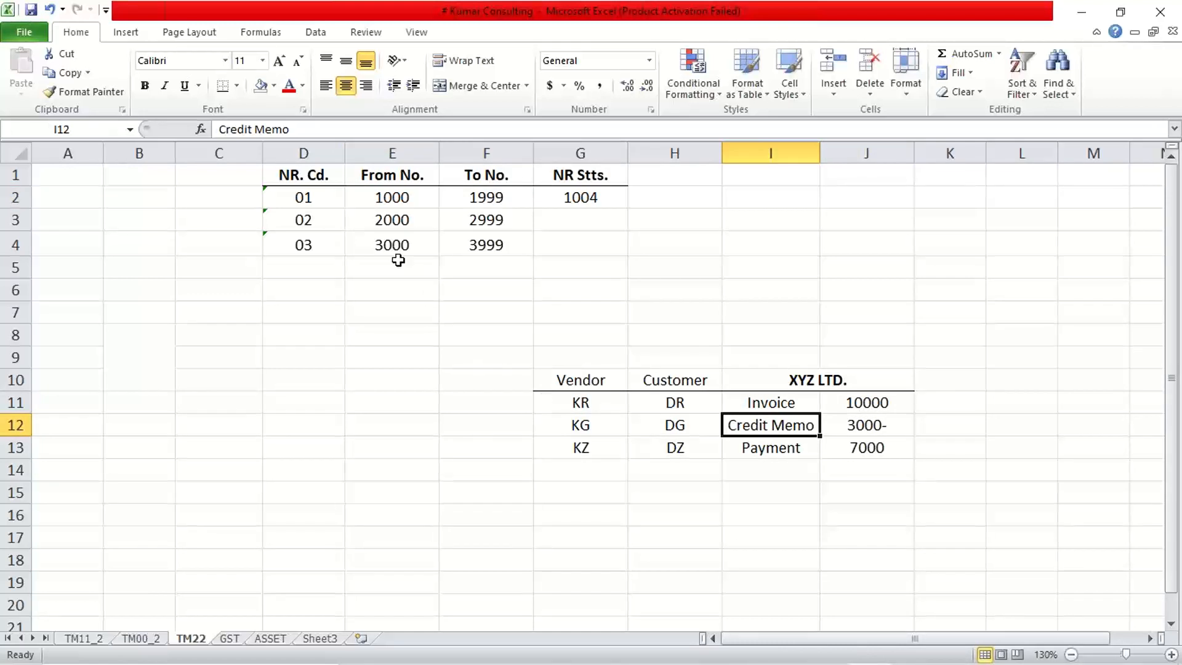
pyautogui.moveTo(381, 222); pyautogui.dragTo(486, 219)
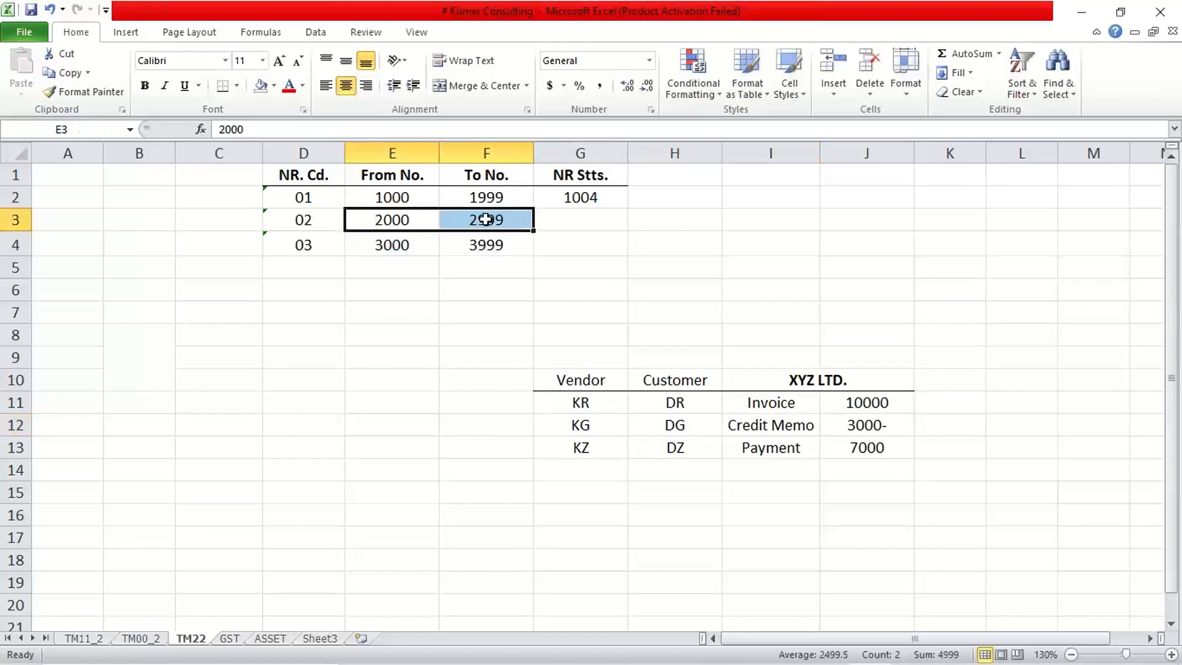
pyautogui.moveTo(751, 426); pyautogui.dragTo(845, 425)
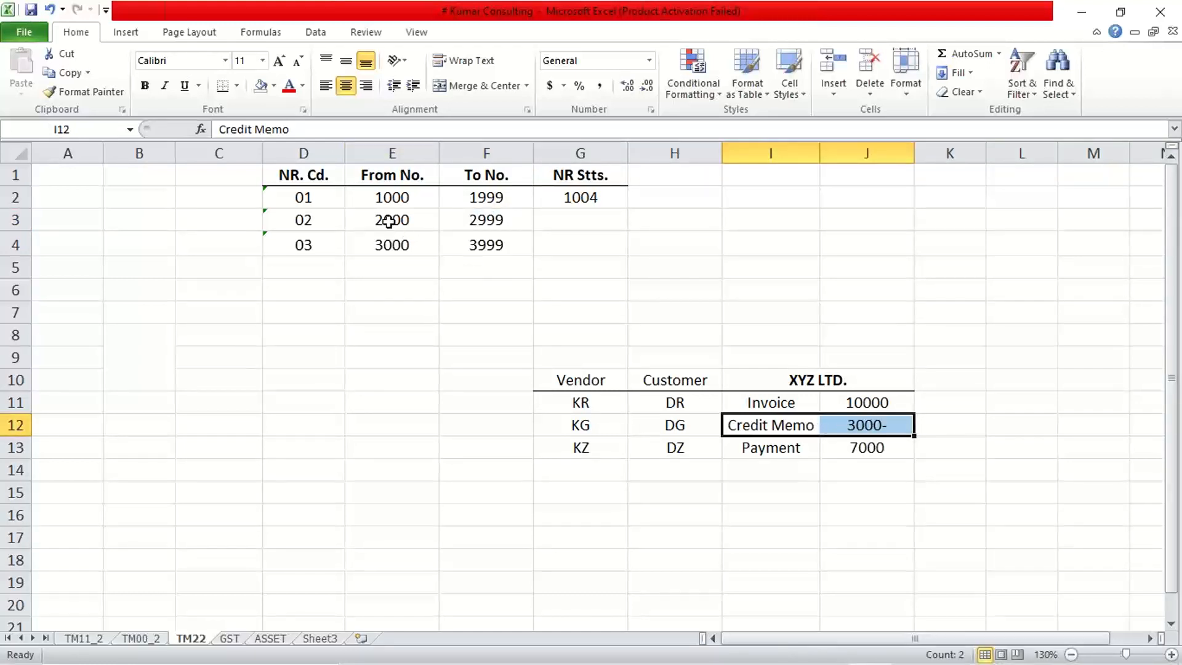
pyautogui.moveTo(388, 222); pyautogui.dragTo(478, 219)
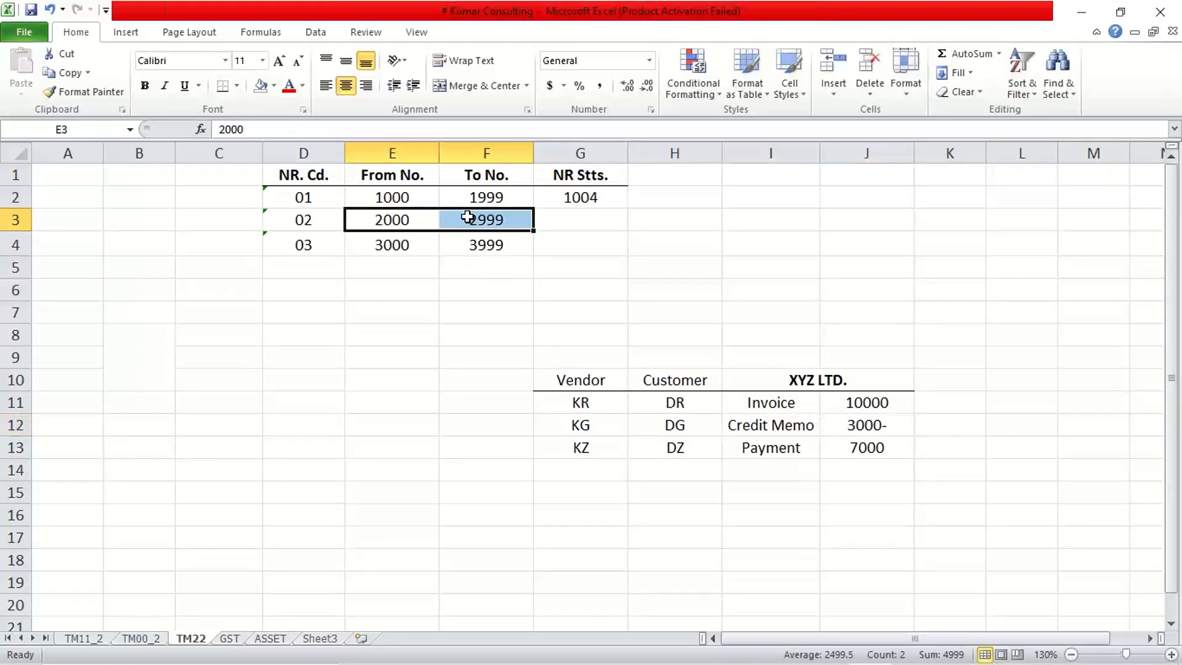
# Compare the Payment row, I13:J13, with the interval of number range code 03 in E4:F4.
pyautogui.click(762, 450)
pyautogui.click(839, 453)
pyautogui.click(786, 448)
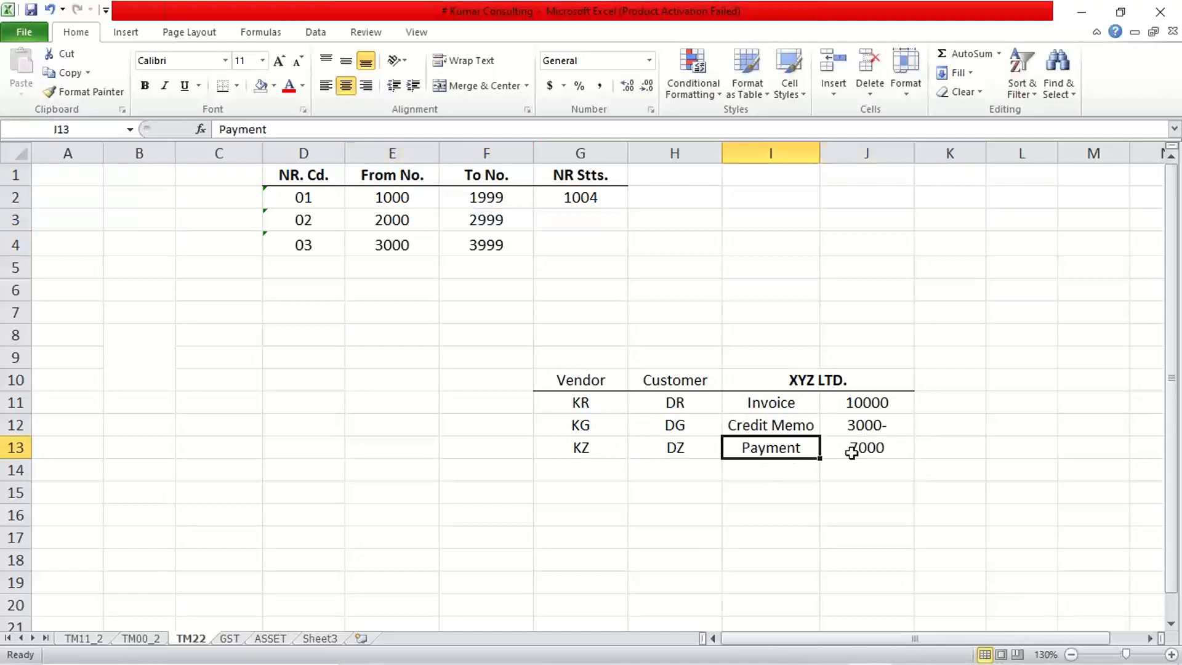
pyautogui.click(851, 454)
pyautogui.click(388, 249)
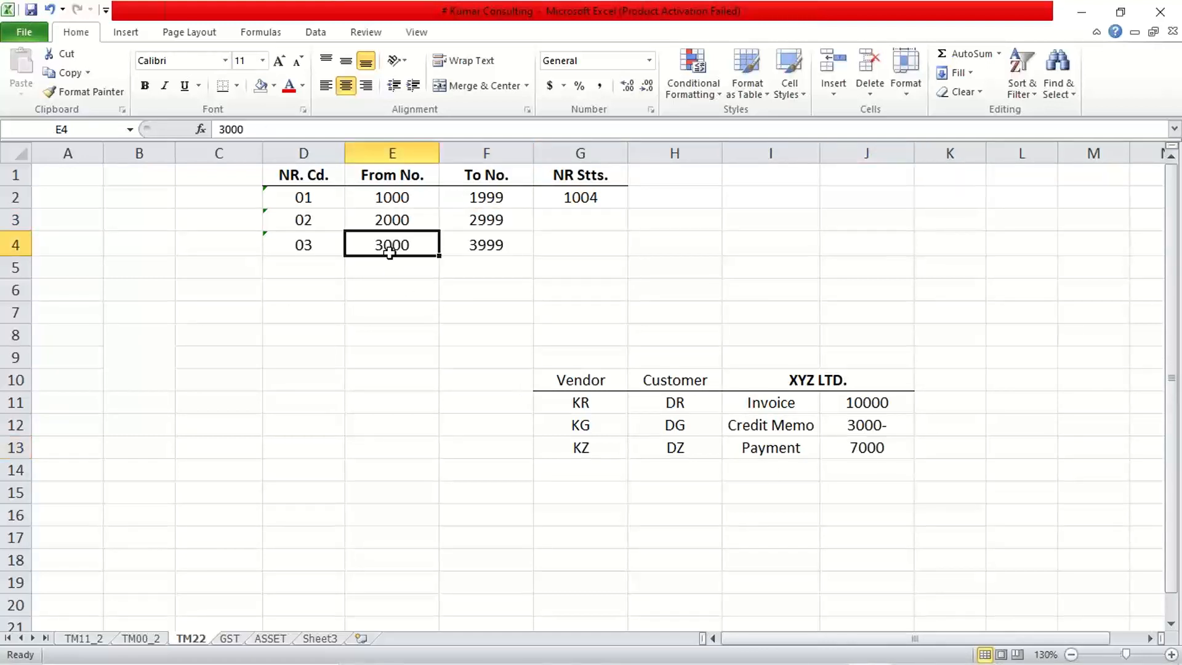
pyautogui.moveTo(389, 251); pyautogui.dragTo(465, 250)
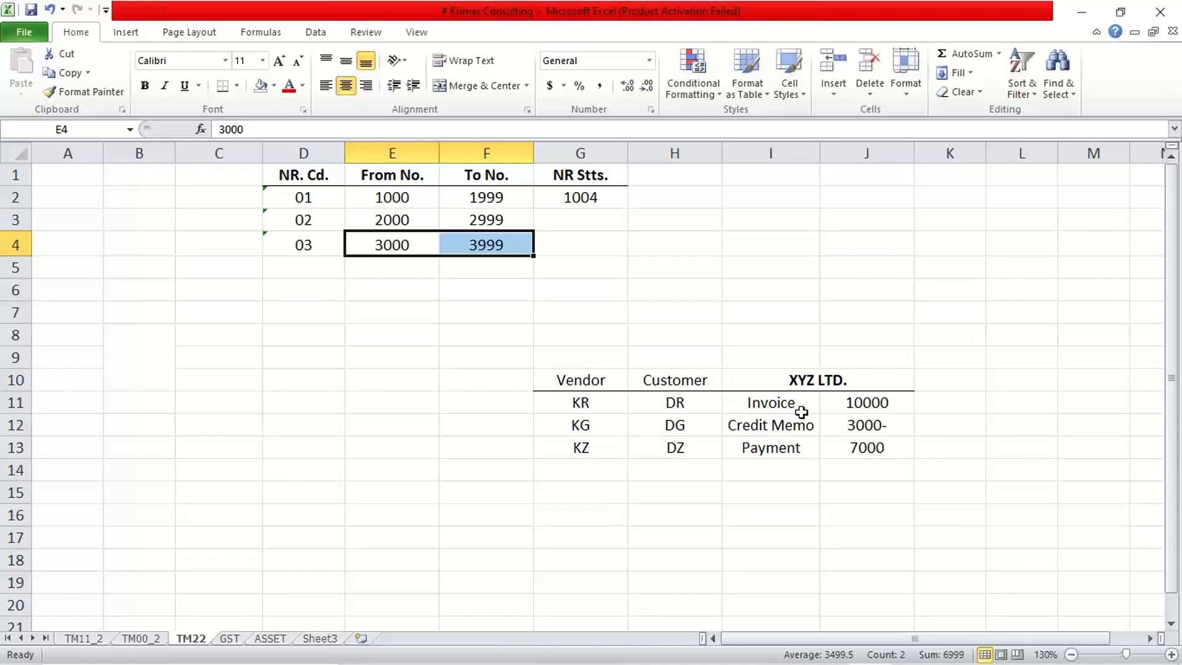
# Examine the Invoice entry and its amount in I11:J11 together with its customer document type in H11.
pyautogui.click(747, 407)
pyautogui.click(835, 405)
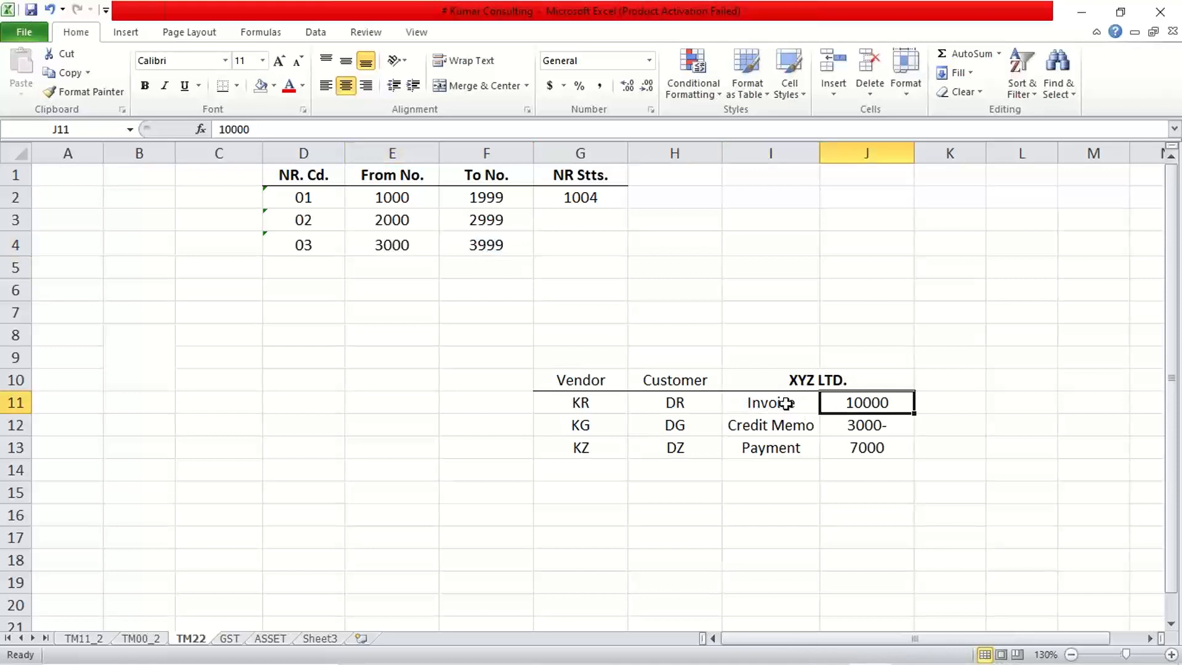
pyautogui.click(786, 403)
pyautogui.click(834, 405)
pyautogui.click(803, 404)
pyautogui.click(838, 406)
pyautogui.click(783, 406)
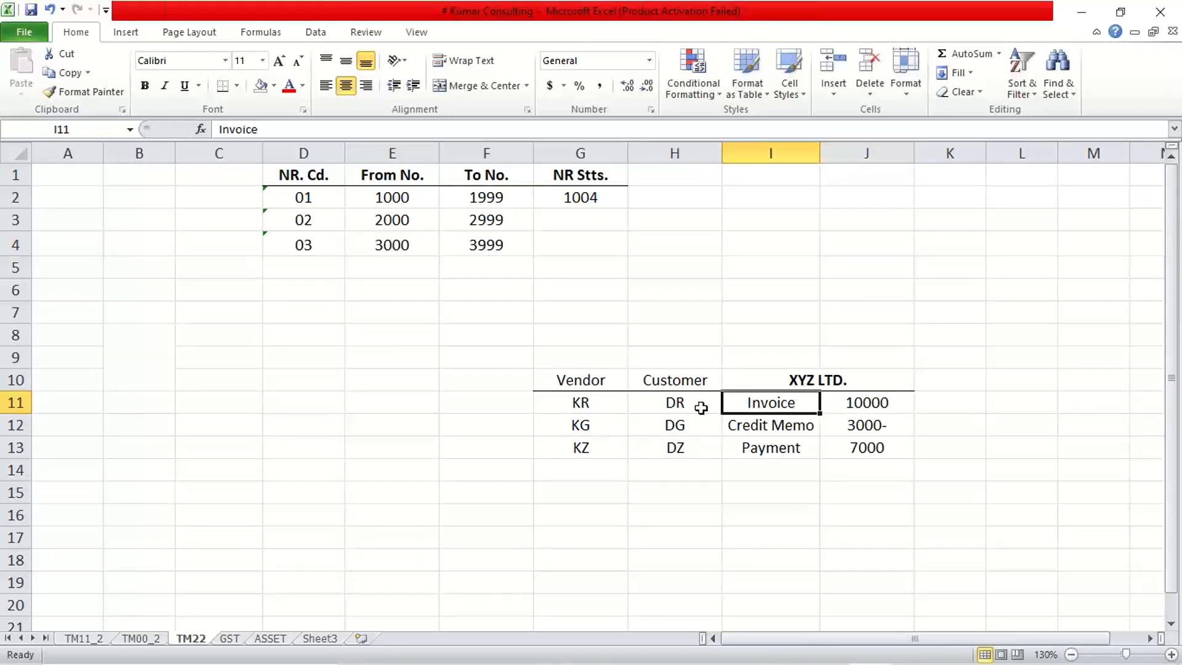
pyautogui.click(675, 405)
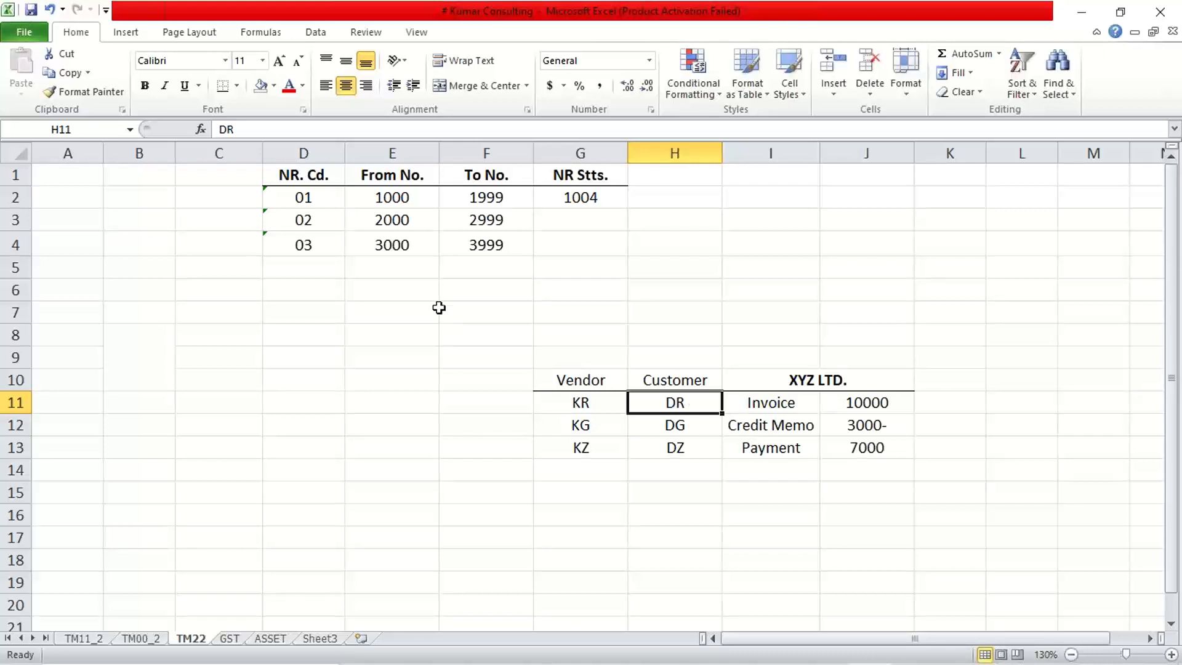
# Review each interval in E2:F4 against its number range code in D2:D4, row by row.
pyautogui.click(399, 202)
pyautogui.moveTo(399, 202); pyautogui.dragTo(481, 203)
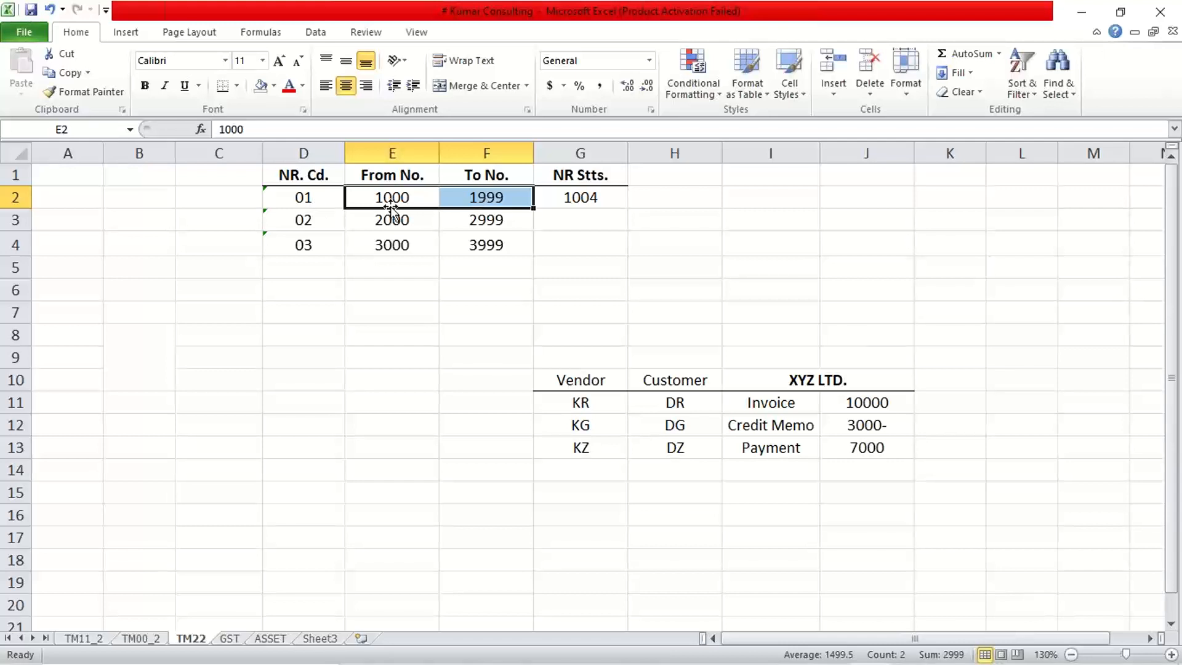
pyautogui.click(307, 197)
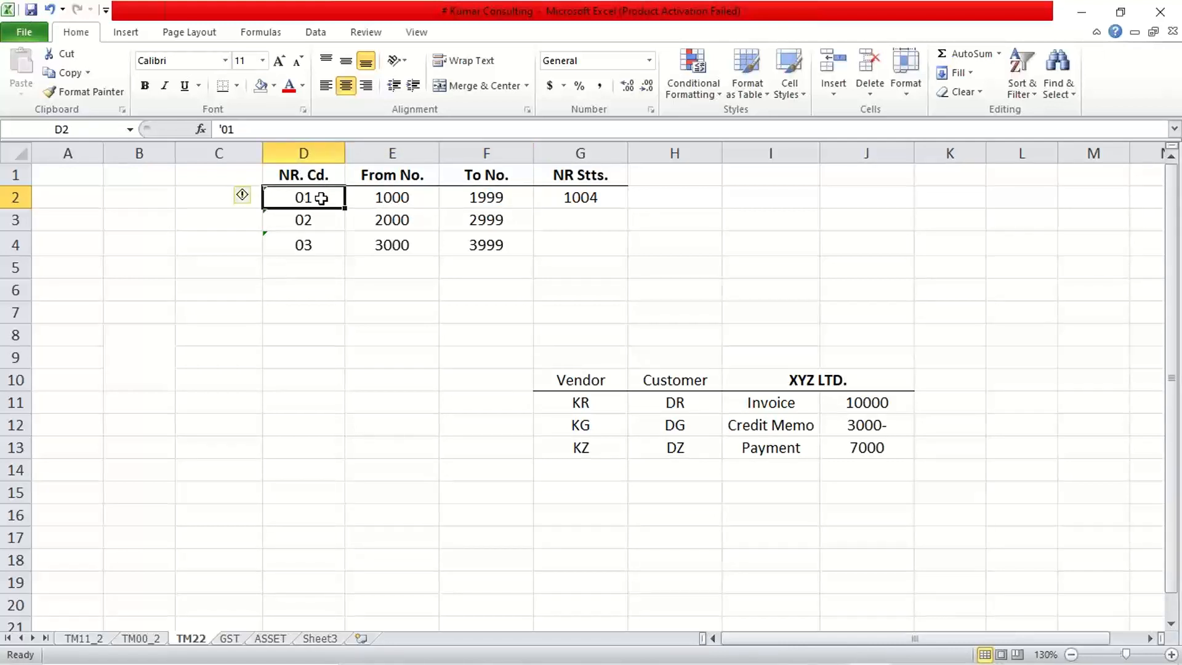
pyautogui.moveTo(391, 220); pyautogui.dragTo(480, 219)
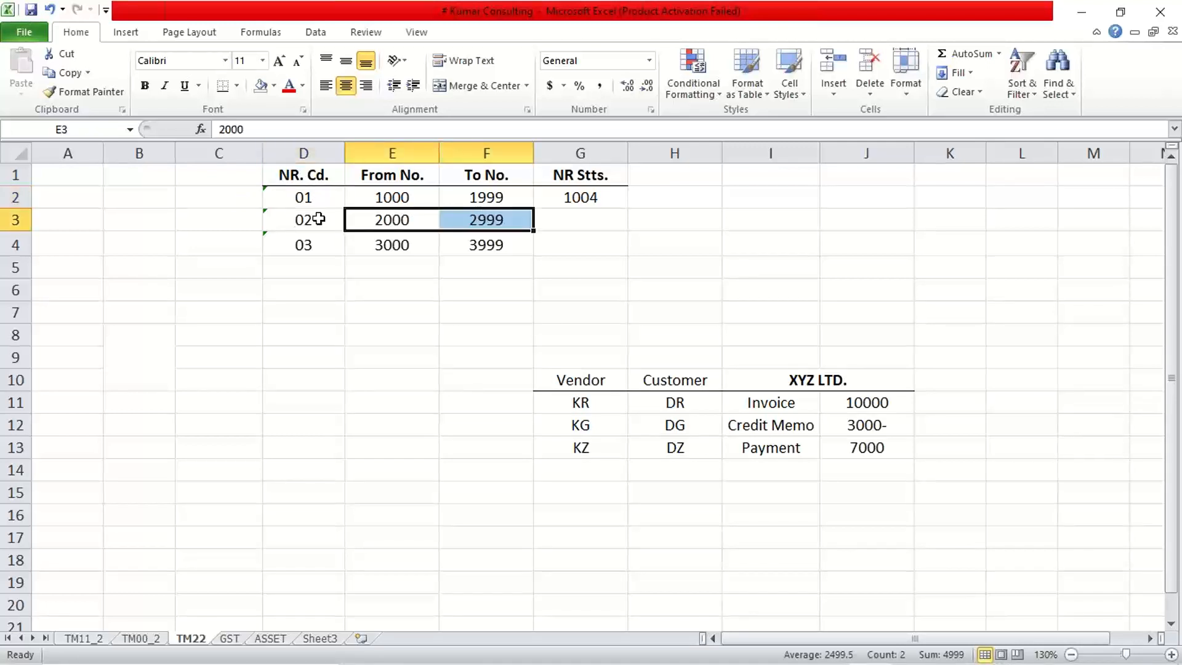
pyautogui.click(296, 220)
pyautogui.moveTo(390, 244); pyautogui.dragTo(480, 245)
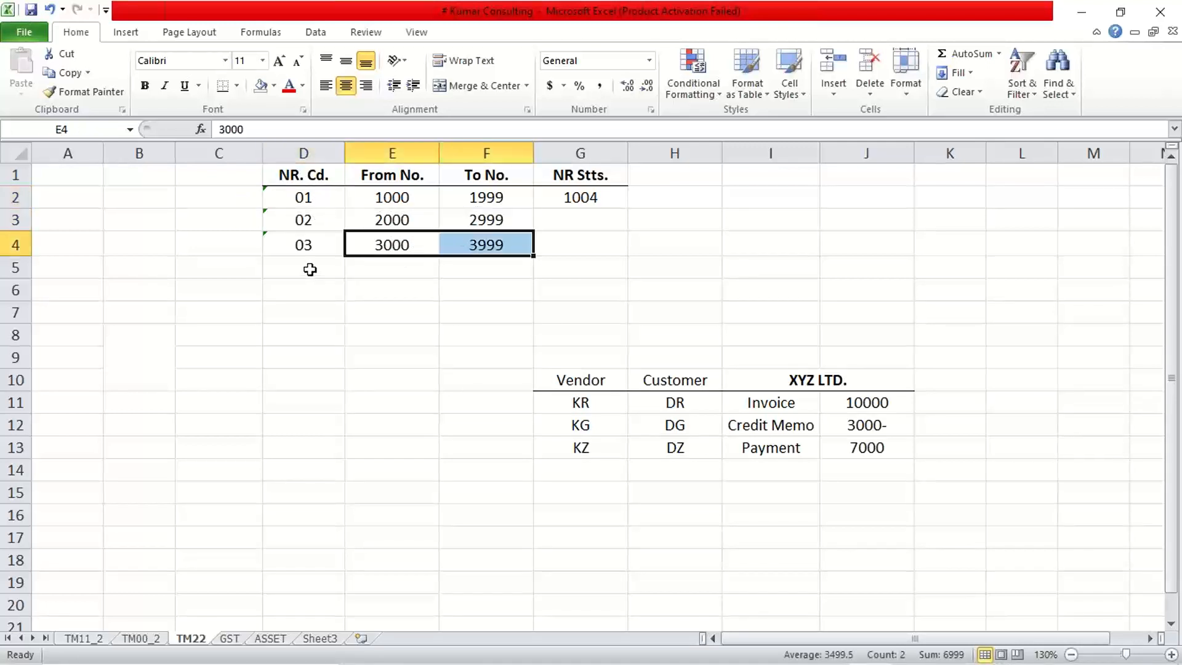
pyautogui.click(303, 249)
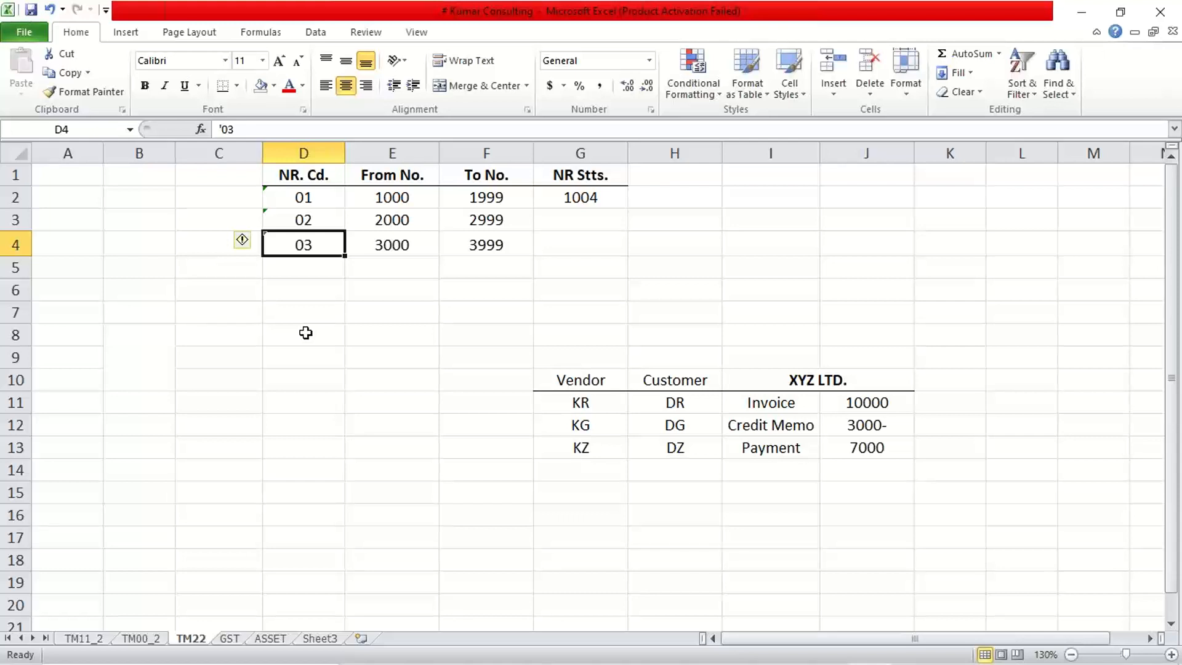
# Add number range code 01 to the customer invoice document type in H11 so it reads DR (01).
pyautogui.click(880, 27)
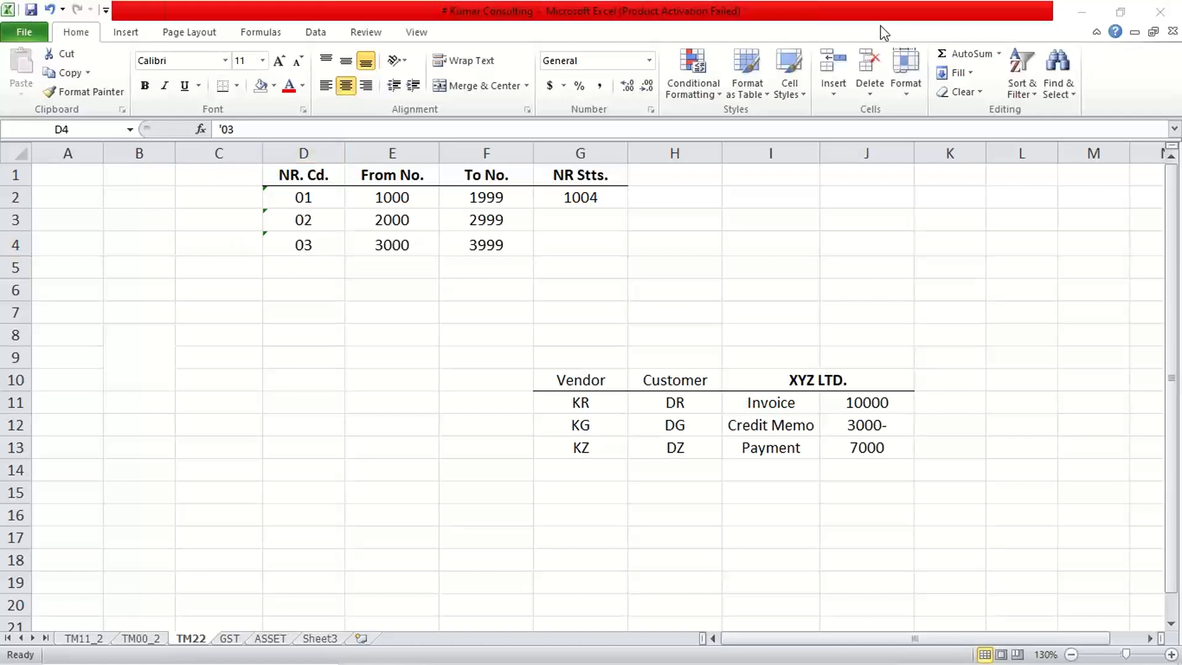
pyautogui.click(381, 304)
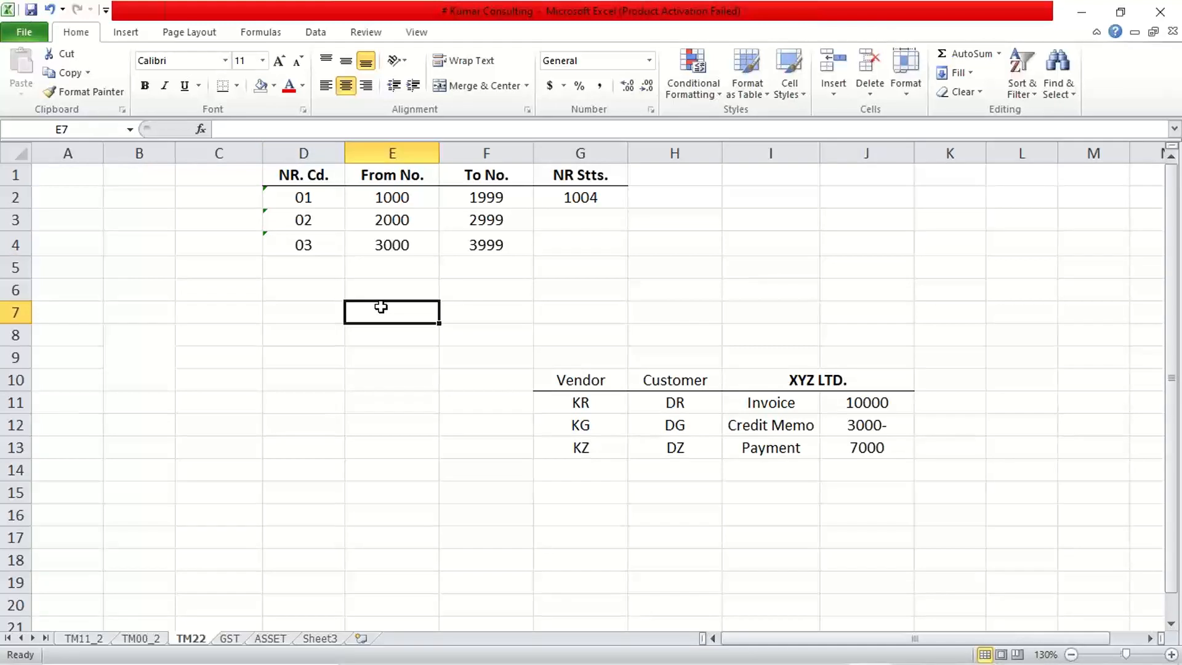
pyautogui.moveTo(294, 197); pyautogui.dragTo(303, 253)
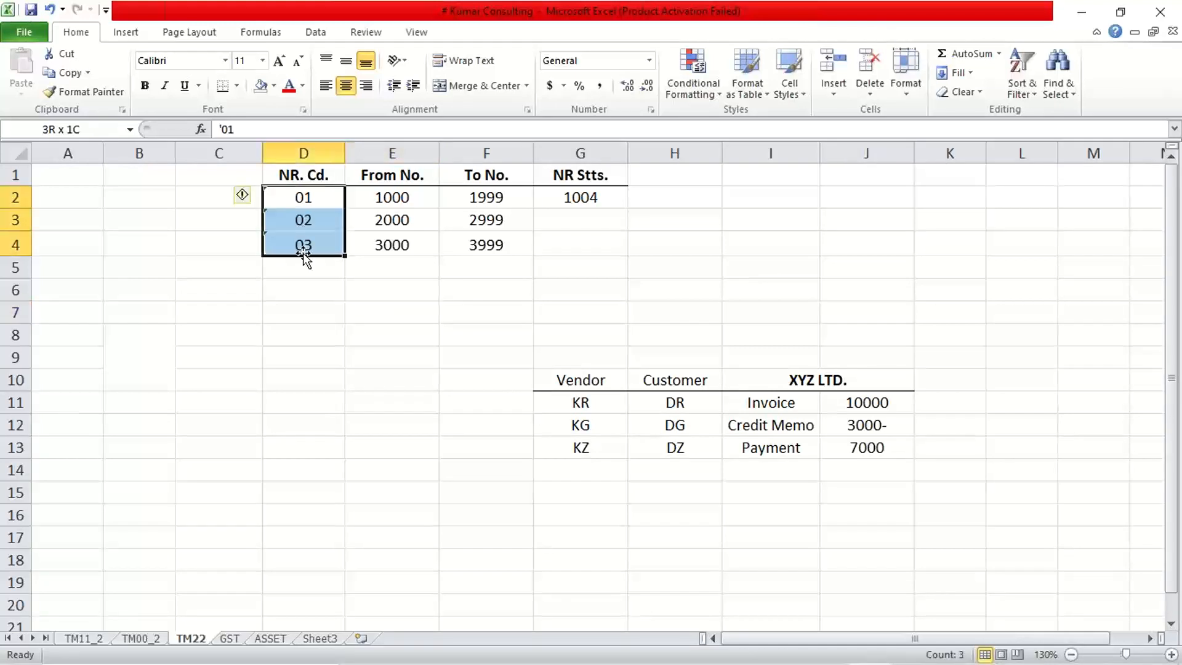
pyautogui.doubleClick(697, 407)
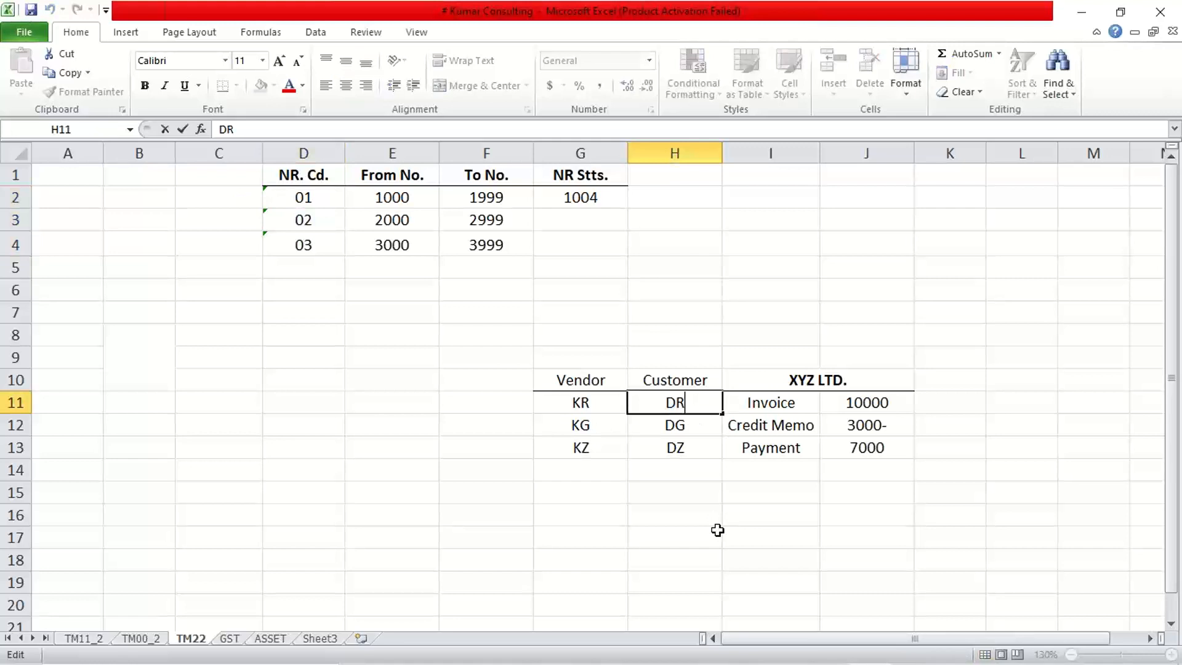
pyautogui.write('(01)')
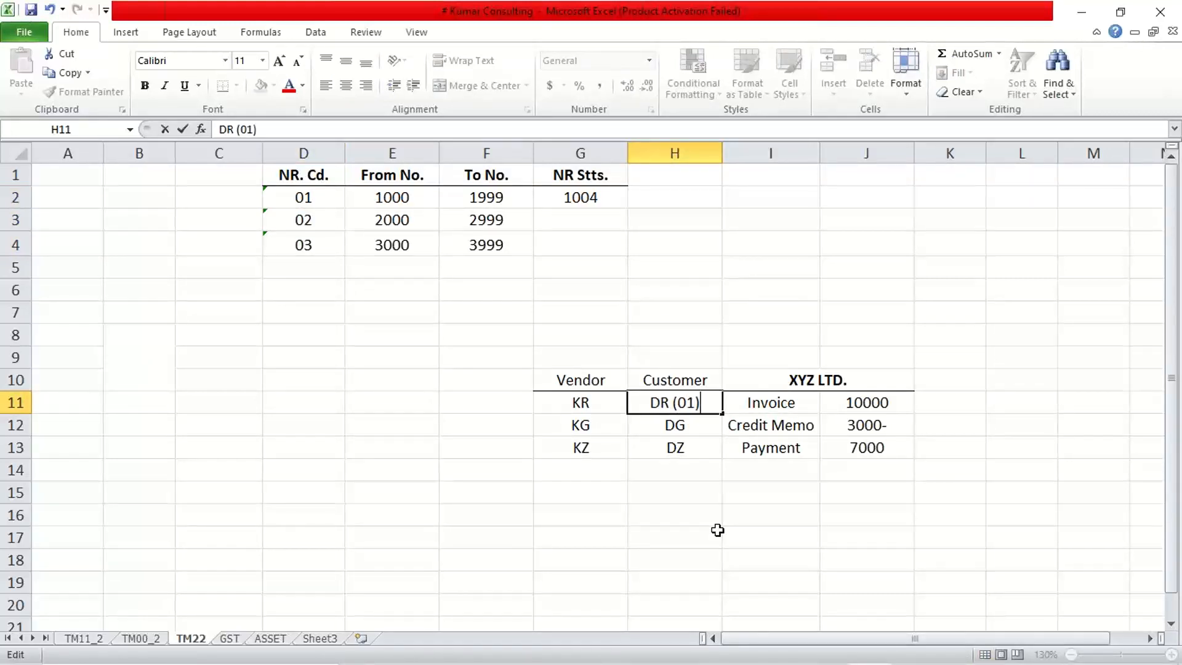
pyautogui.press('Return')
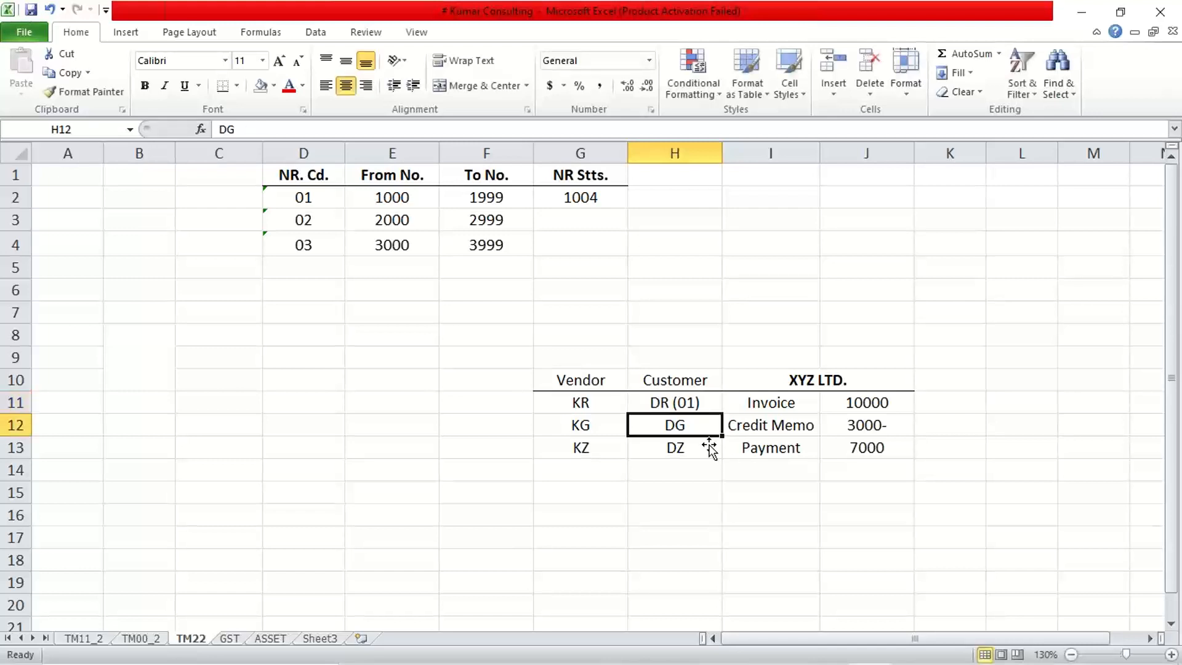
# Add number range code 02 to the customer credit memo document type in H12 so it reads DG (02).
pyautogui.doubleClick(694, 426)
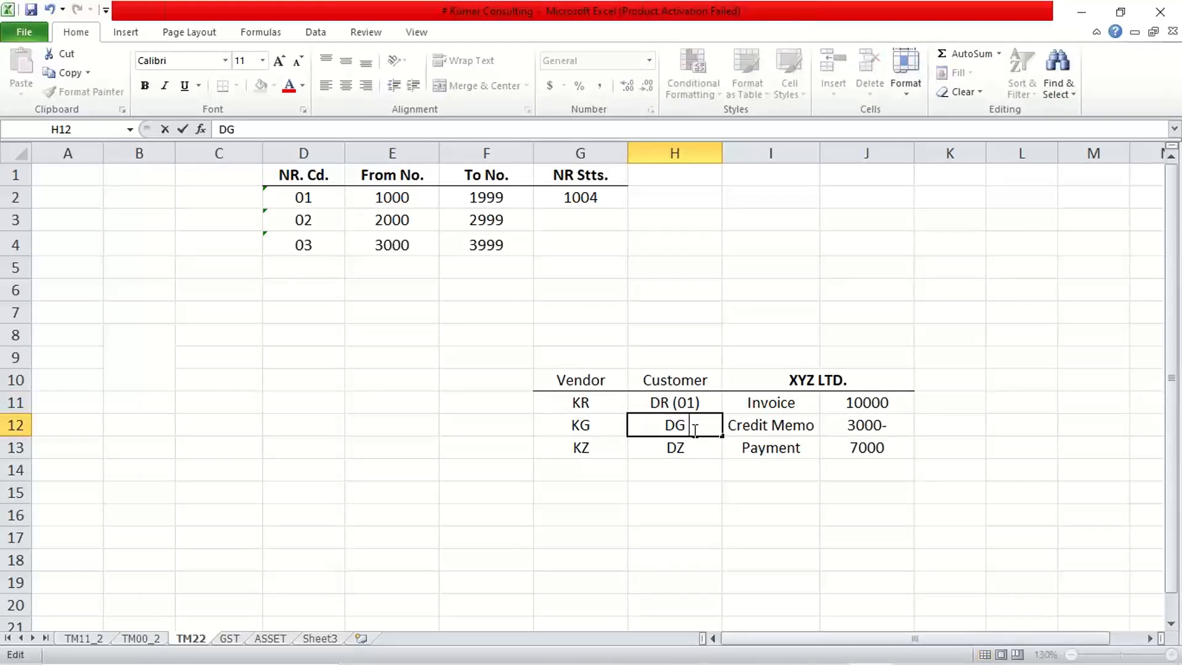
pyautogui.write('(02)')
pyautogui.press('Return')
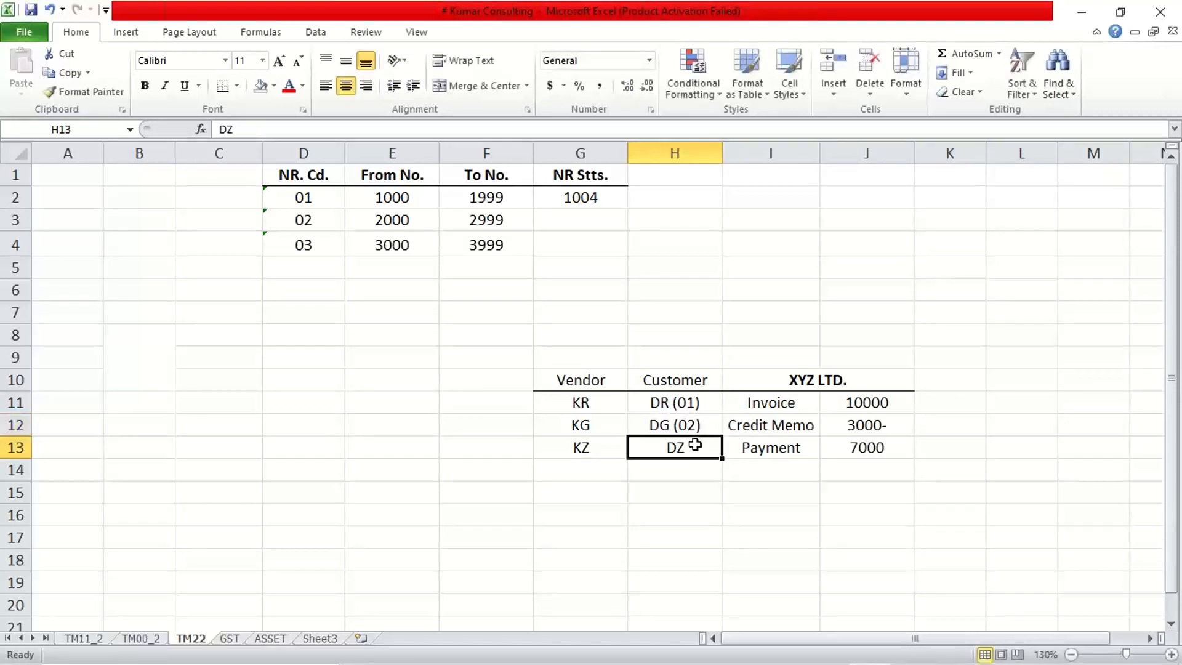
# Add number range code 03 to the customer payment document type in H13 so it reads DZ (03).
pyautogui.doubleClick(698, 451)
pyautogui.write('(0')
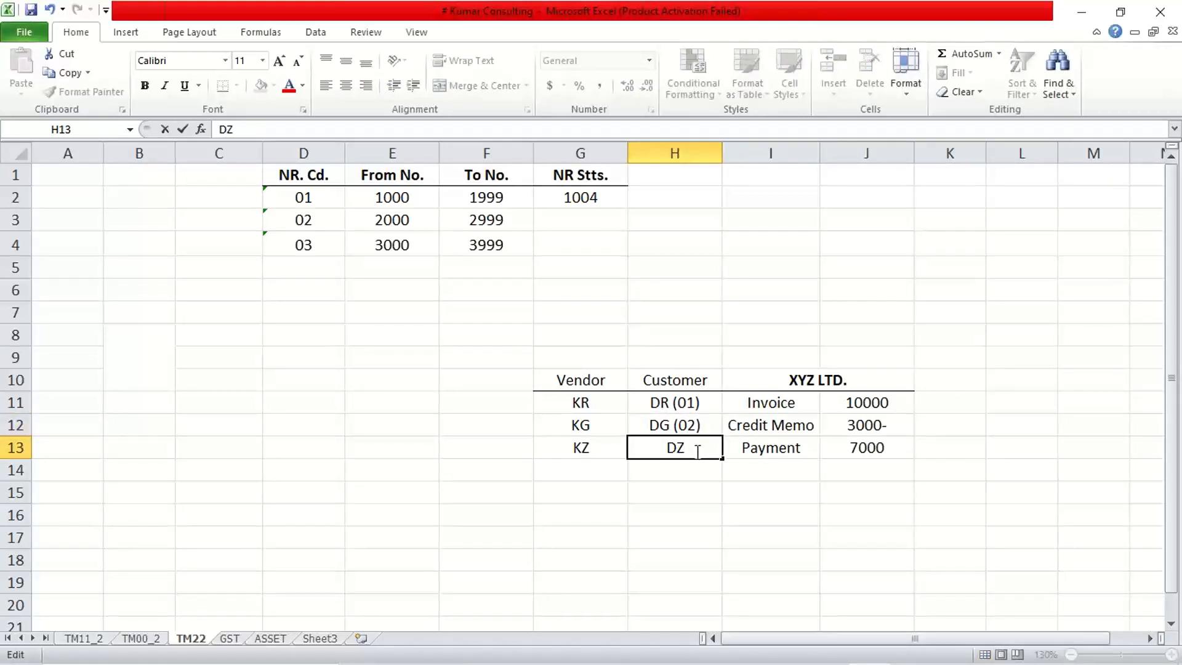
pyautogui.write('3)')
pyautogui.press('Return')
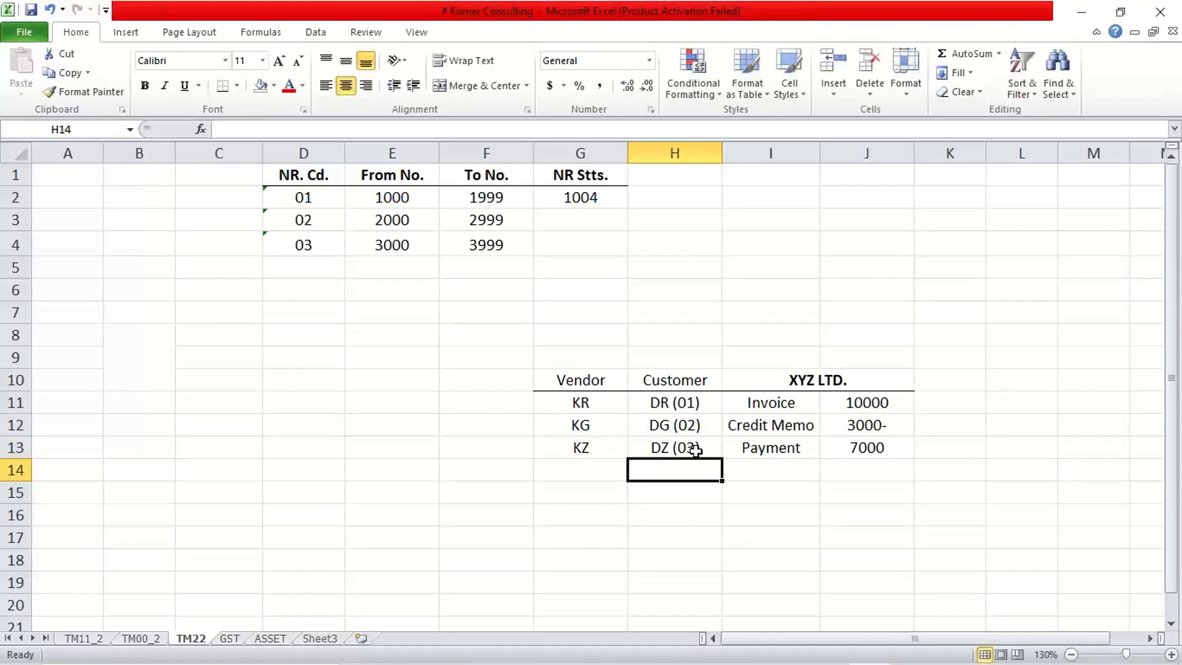
pyautogui.click(648, 545)
# Match the customer document types in H11:H13 with the number range codes in D2:D4, and check the Invoice entry in I11.
pyautogui.click(685, 402)
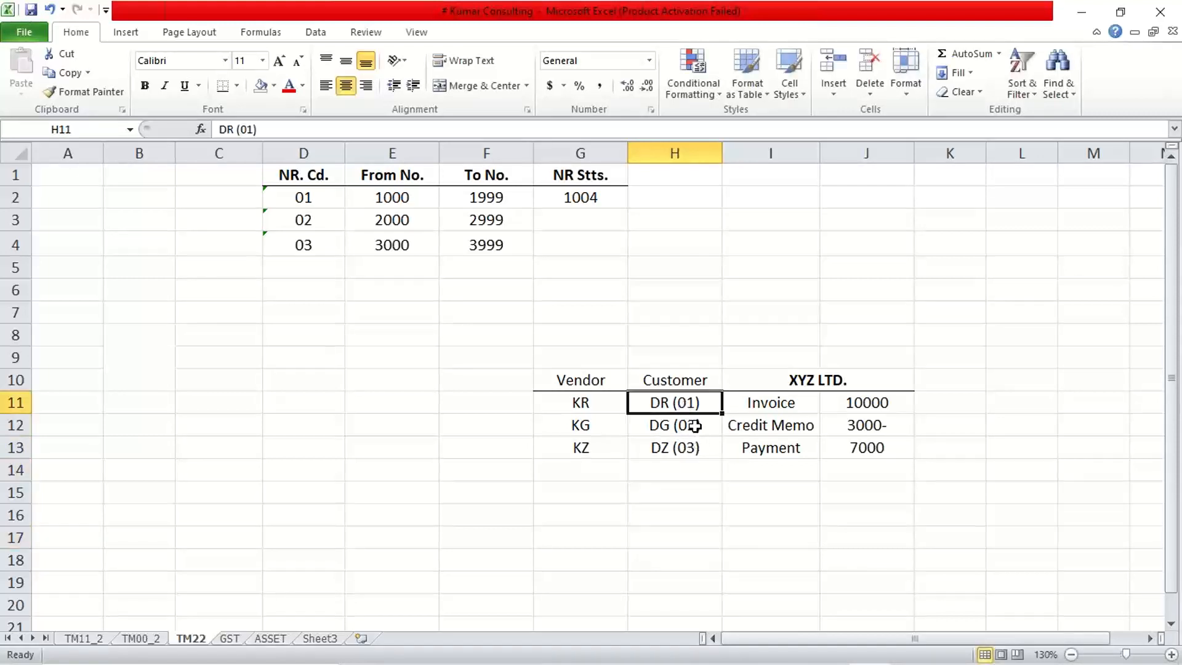
pyautogui.click(690, 424)
pyautogui.click(687, 402)
pyautogui.click(314, 201)
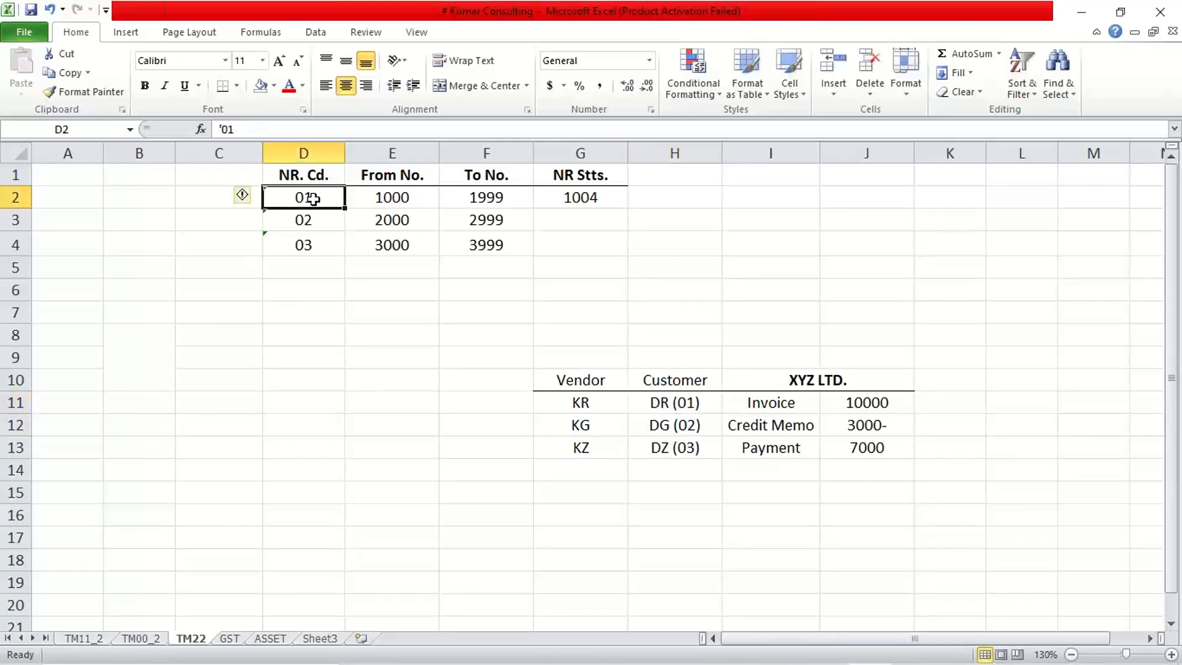
pyautogui.click(678, 405)
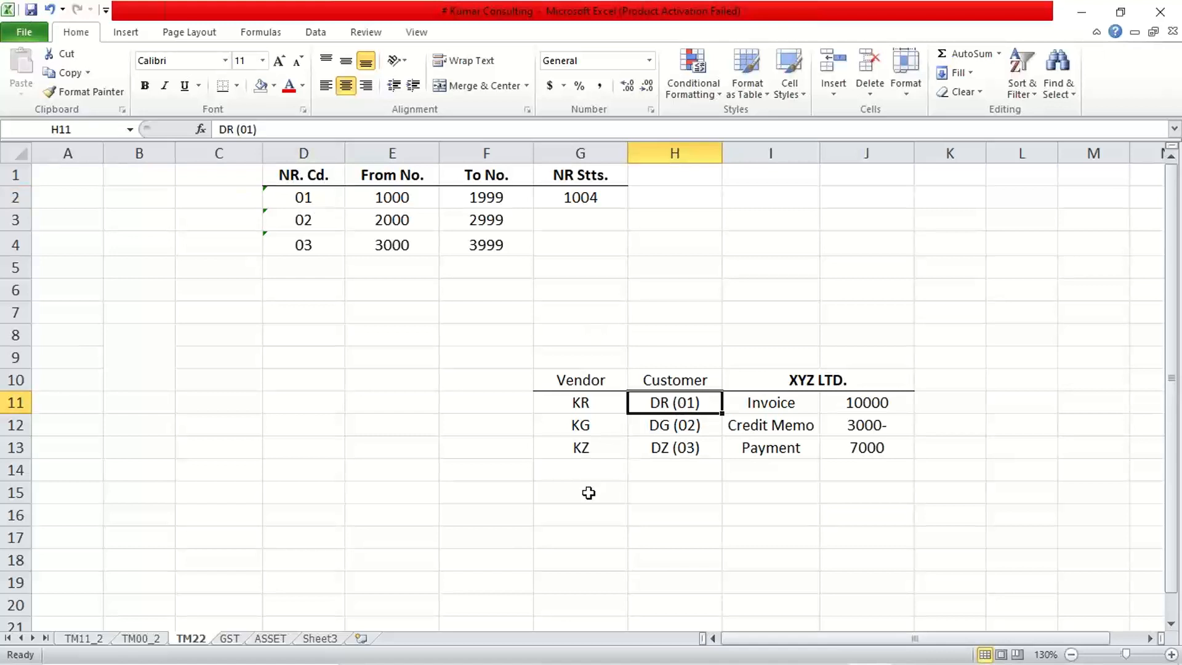
pyautogui.click(313, 214)
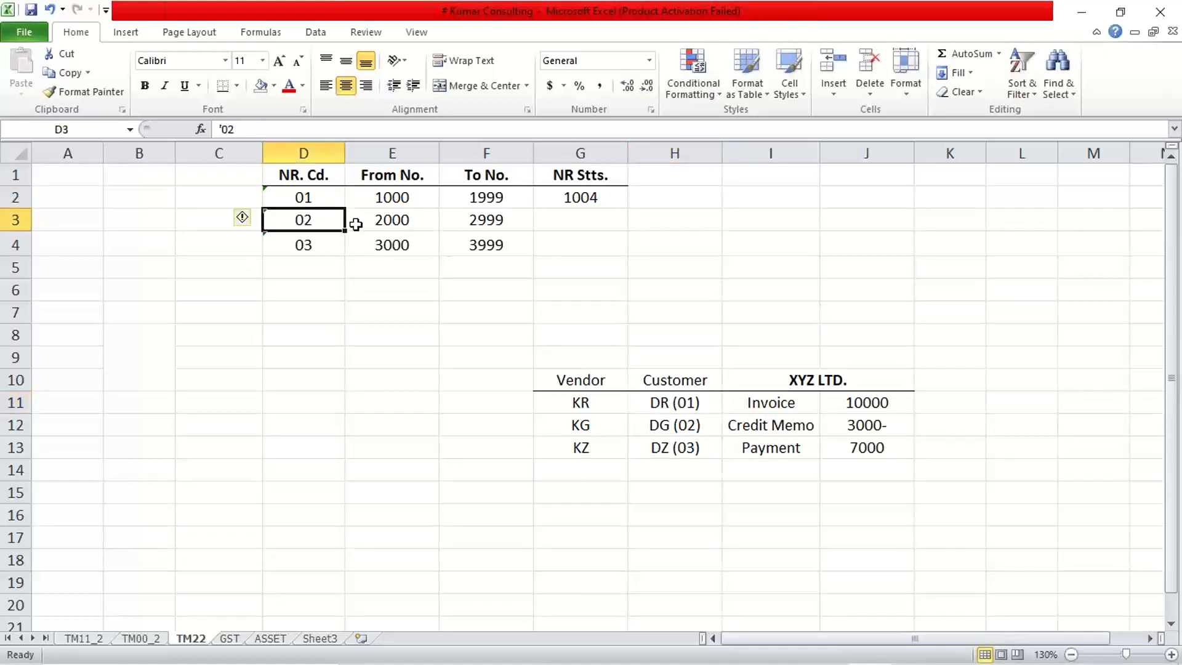
pyautogui.click(675, 422)
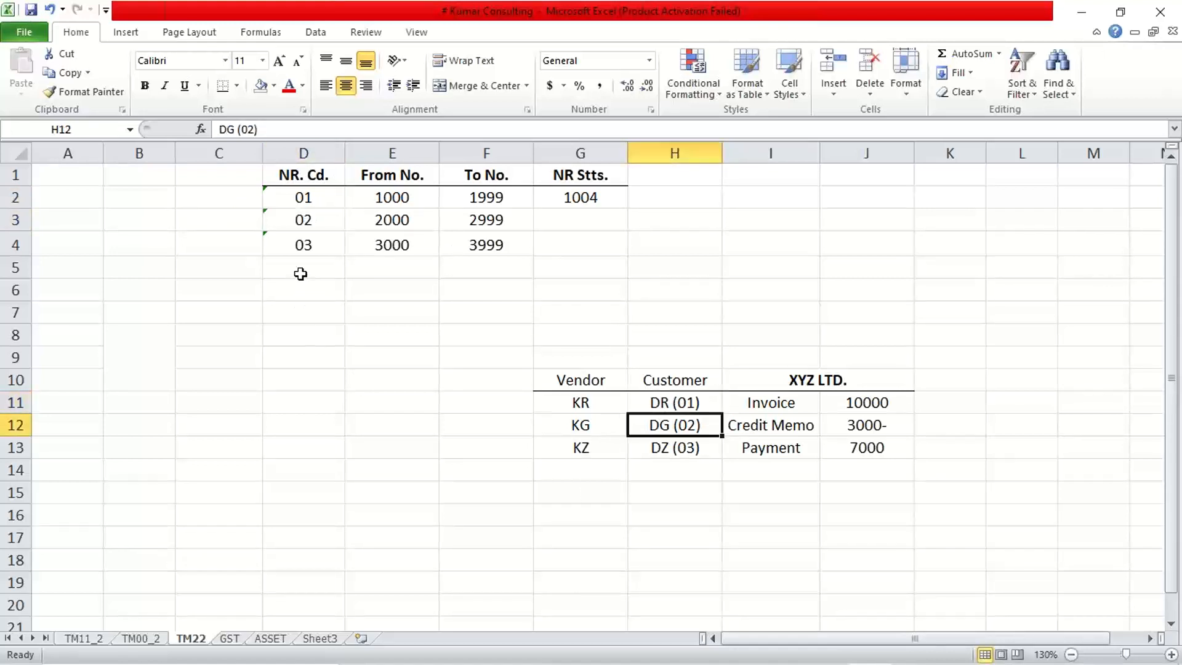
pyautogui.click(302, 242)
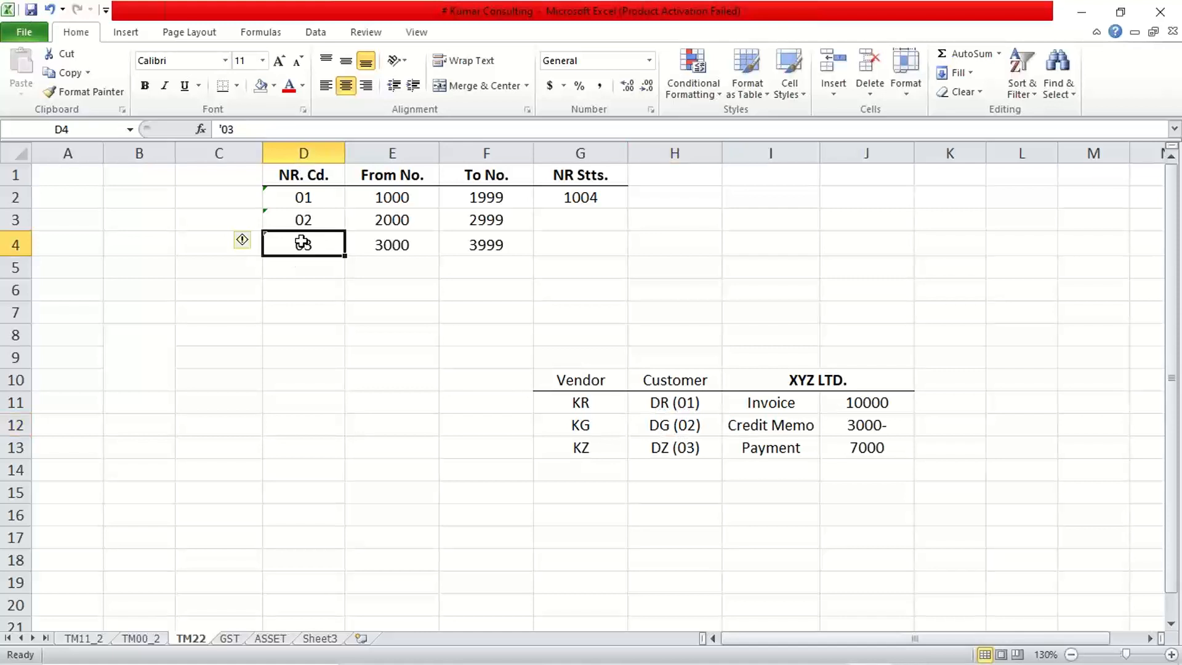
pyautogui.click(666, 449)
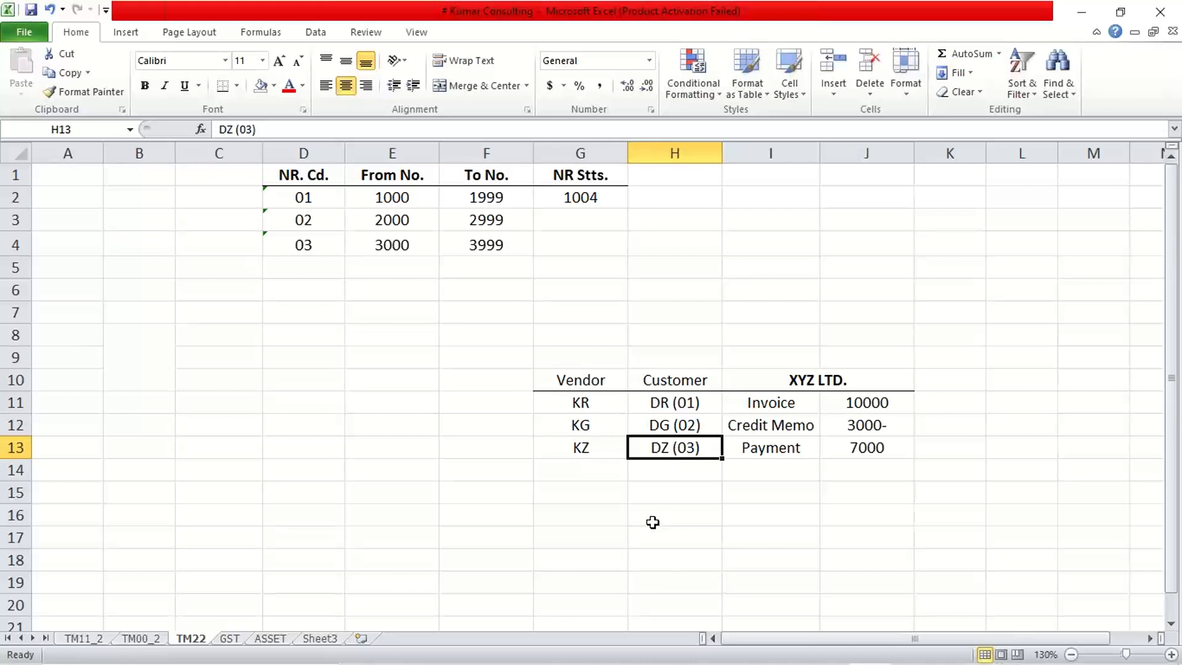
pyautogui.click(796, 408)
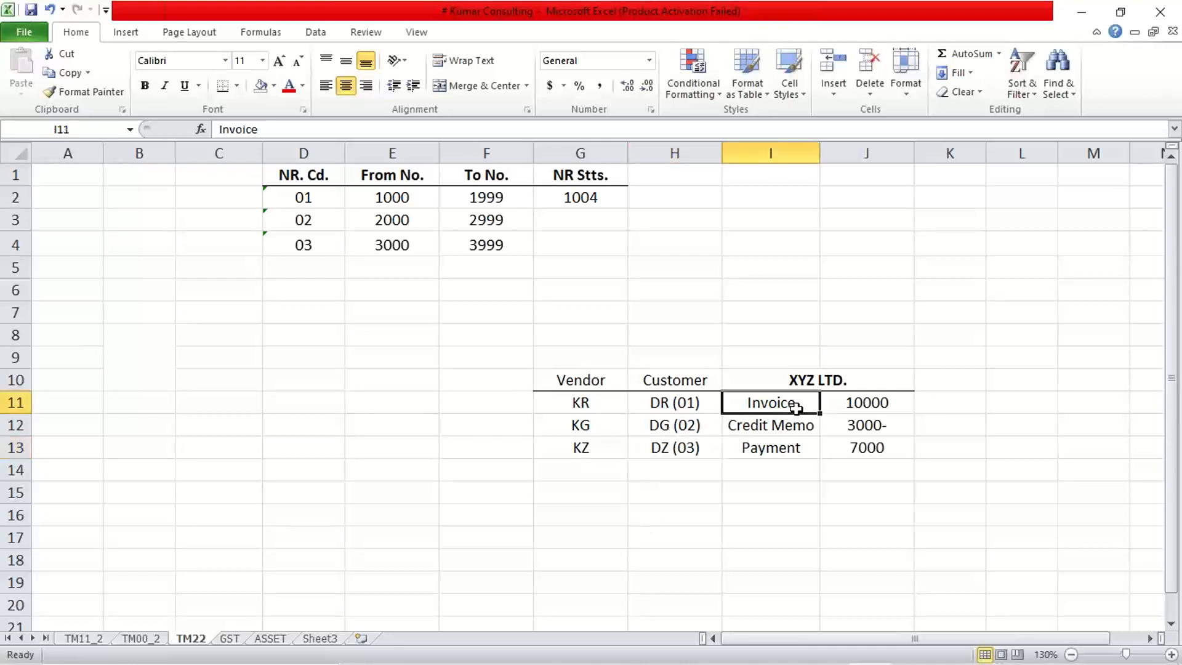
pyautogui.click(693, 404)
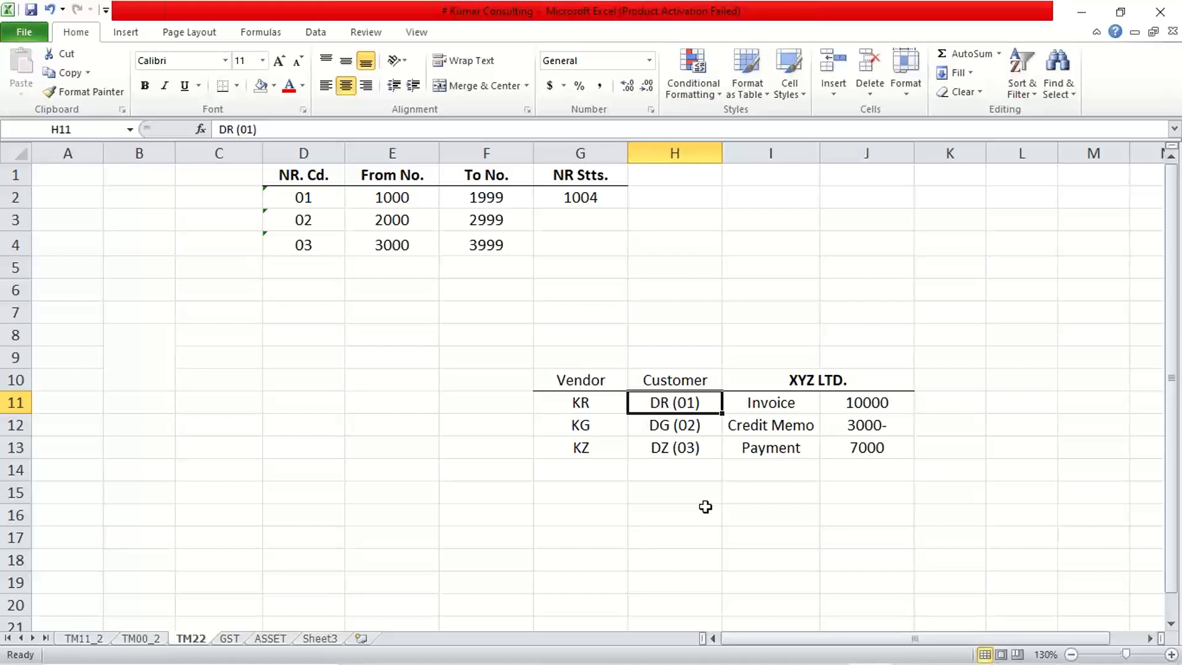
# Match the customer invoice row, document type DR (01), with the number range interval of code 01 in E2:F2.
pyautogui.click(772, 403)
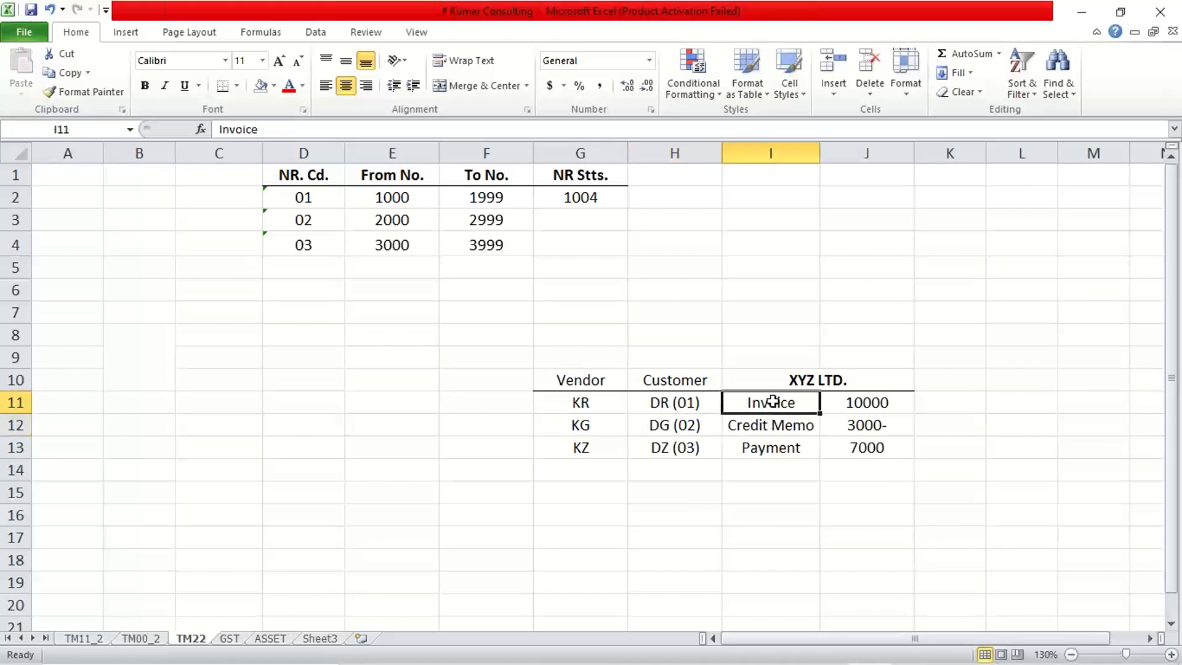
pyautogui.click(666, 403)
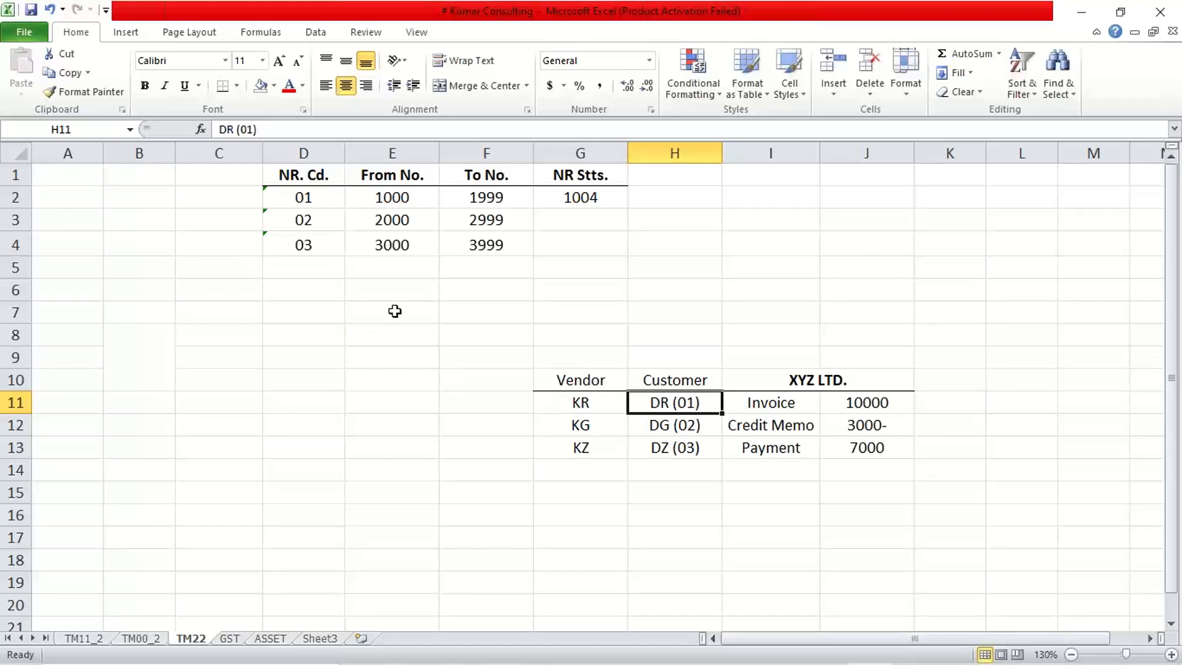
pyautogui.click(320, 205)
pyautogui.moveTo(321, 205); pyautogui.dragTo(387, 195)
pyautogui.click(387, 196)
pyautogui.click(485, 193)
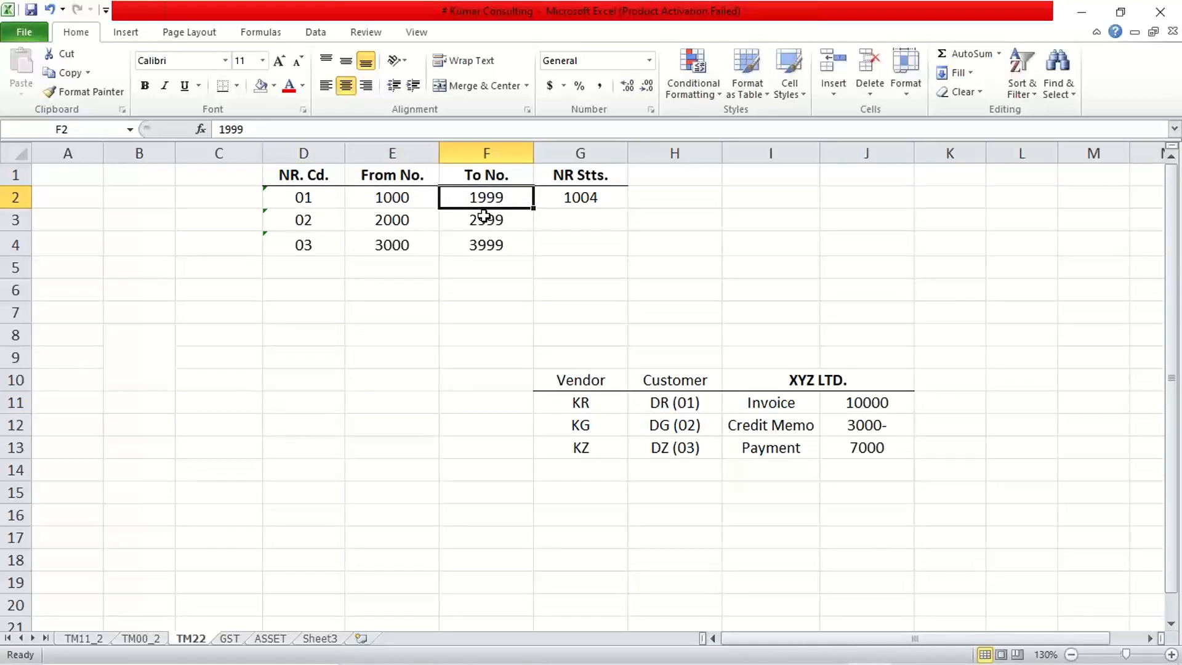
pyautogui.click(802, 404)
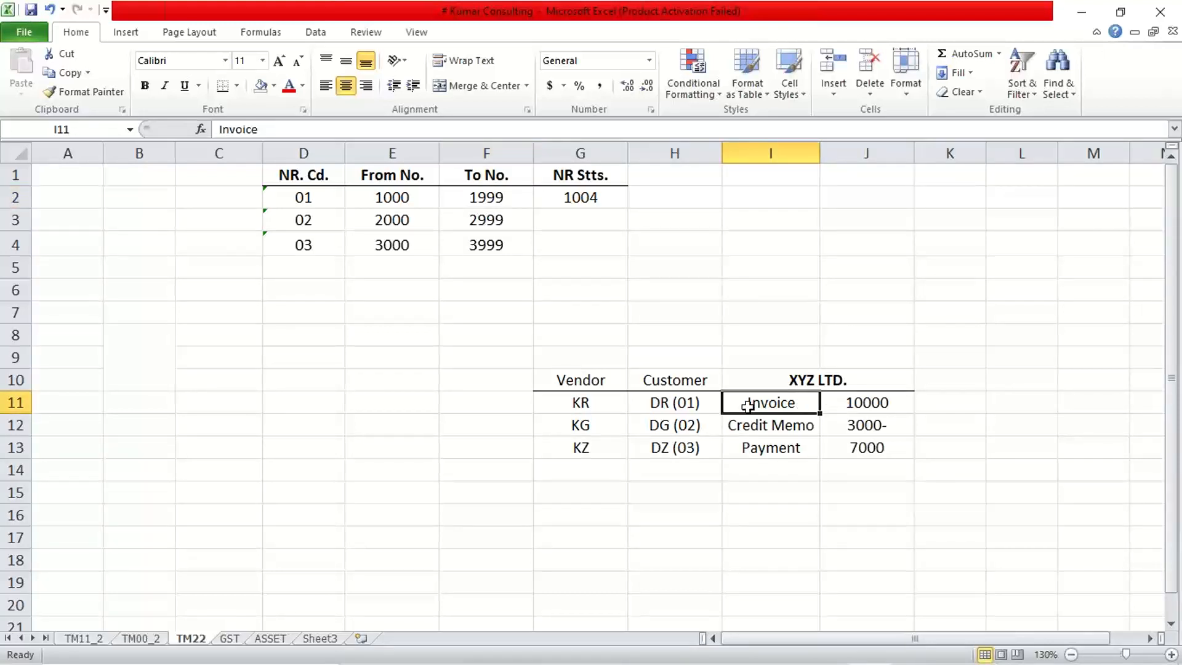
pyautogui.moveTo(670, 399); pyautogui.dragTo(870, 401)
pyautogui.moveTo(384, 197); pyautogui.dragTo(461, 199)
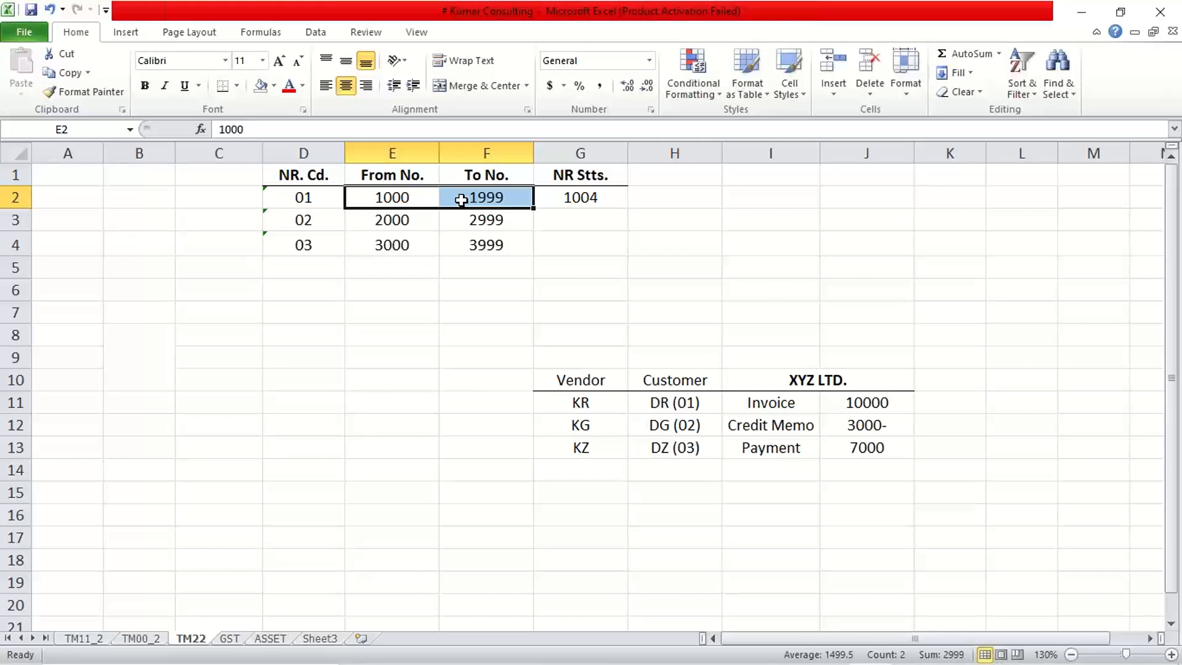
# Match the credit memo row, document type DG (02), with the number range interval of code 02 in E3:F3.
pyautogui.click(765, 424)
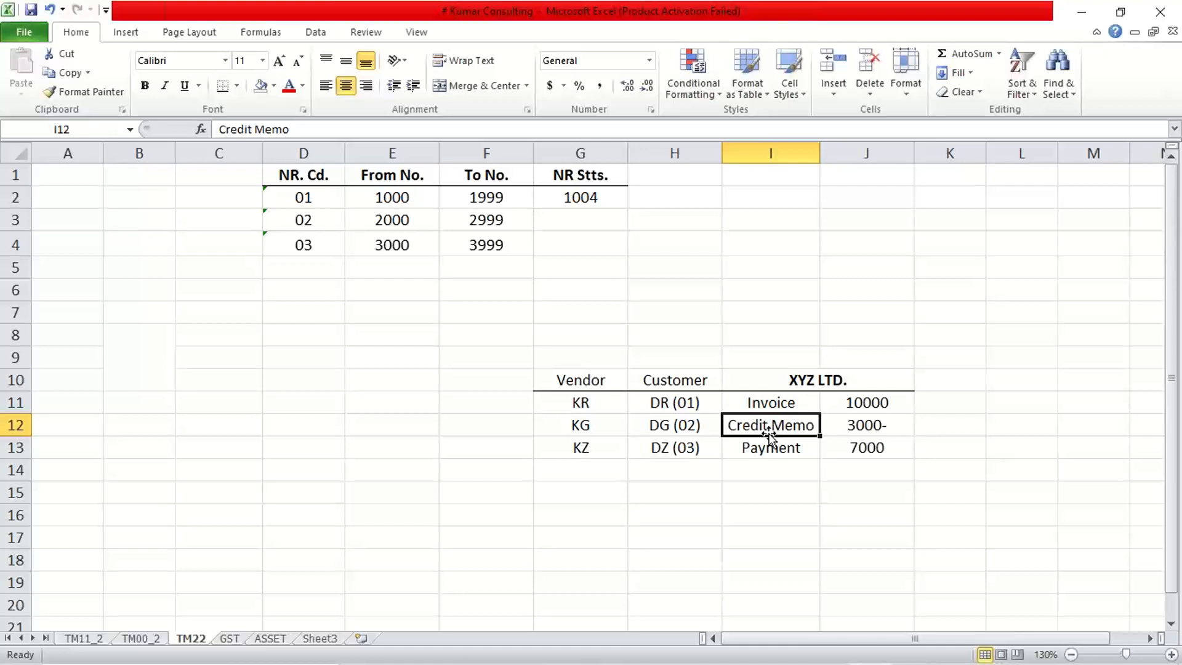
pyautogui.click(683, 426)
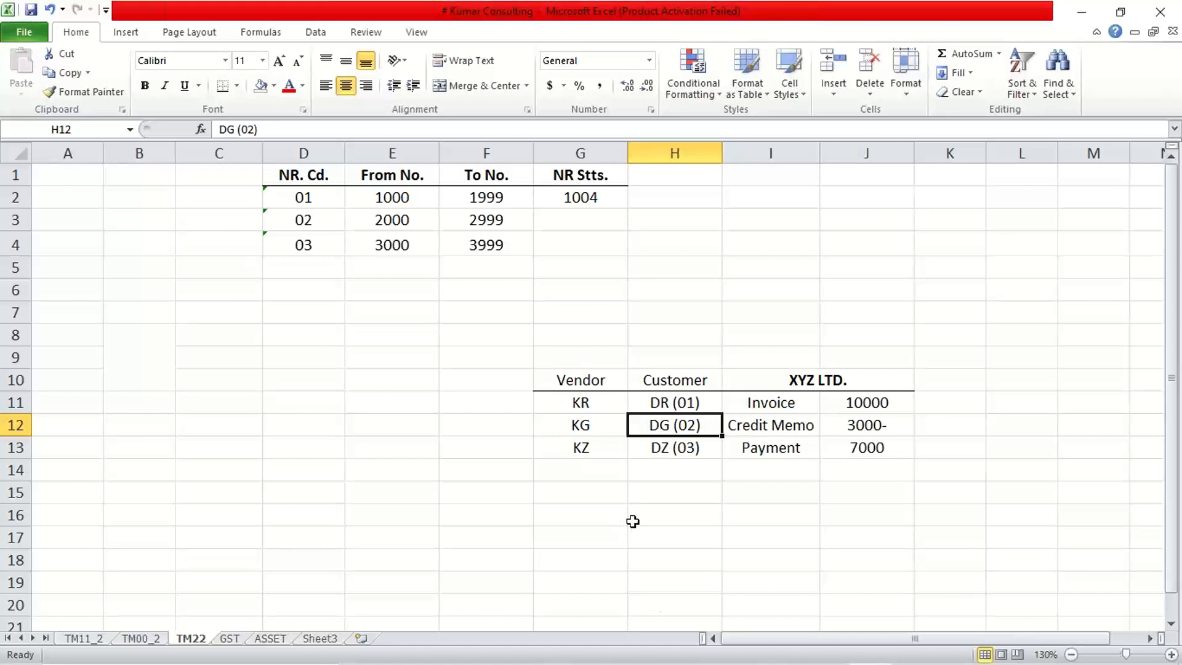
pyautogui.click(772, 430)
pyautogui.click(854, 429)
pyautogui.click(661, 427)
pyautogui.moveTo(369, 220); pyautogui.dragTo(516, 229)
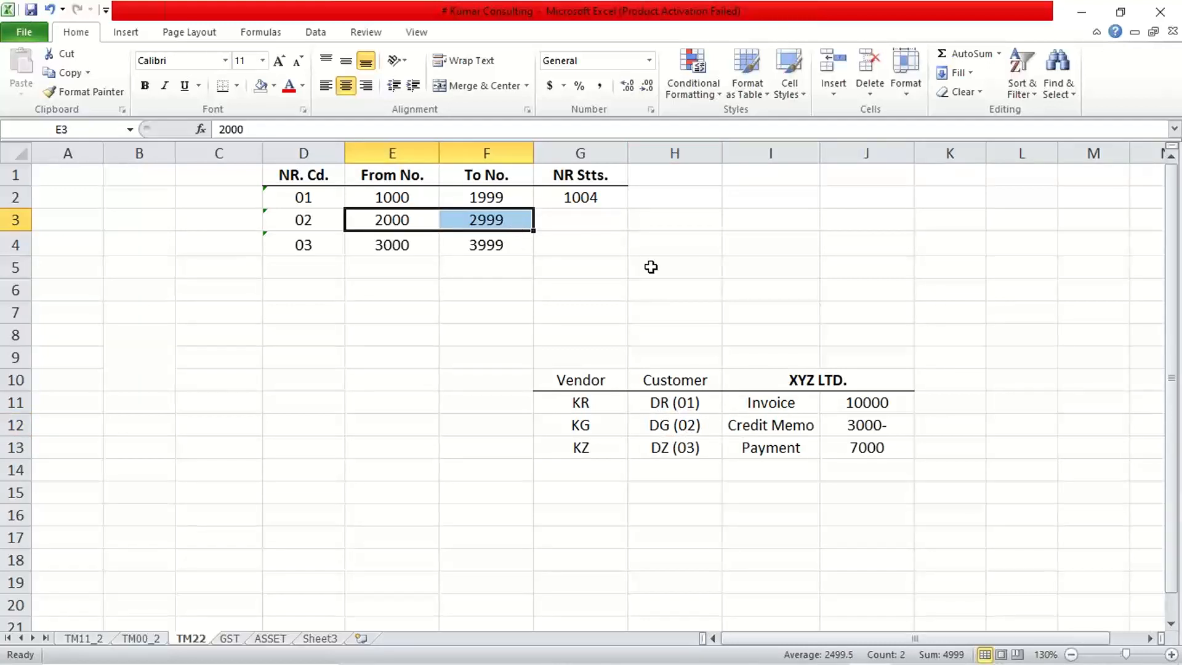
pyautogui.click(647, 422)
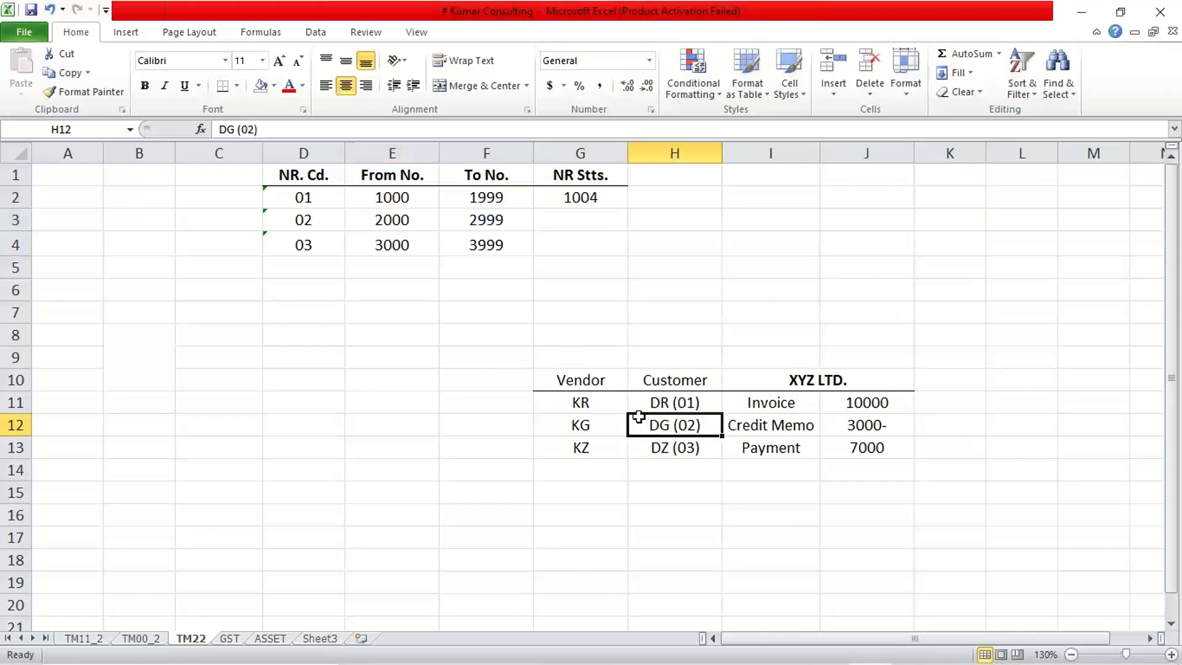
pyautogui.moveTo(391, 220); pyautogui.dragTo(463, 223)
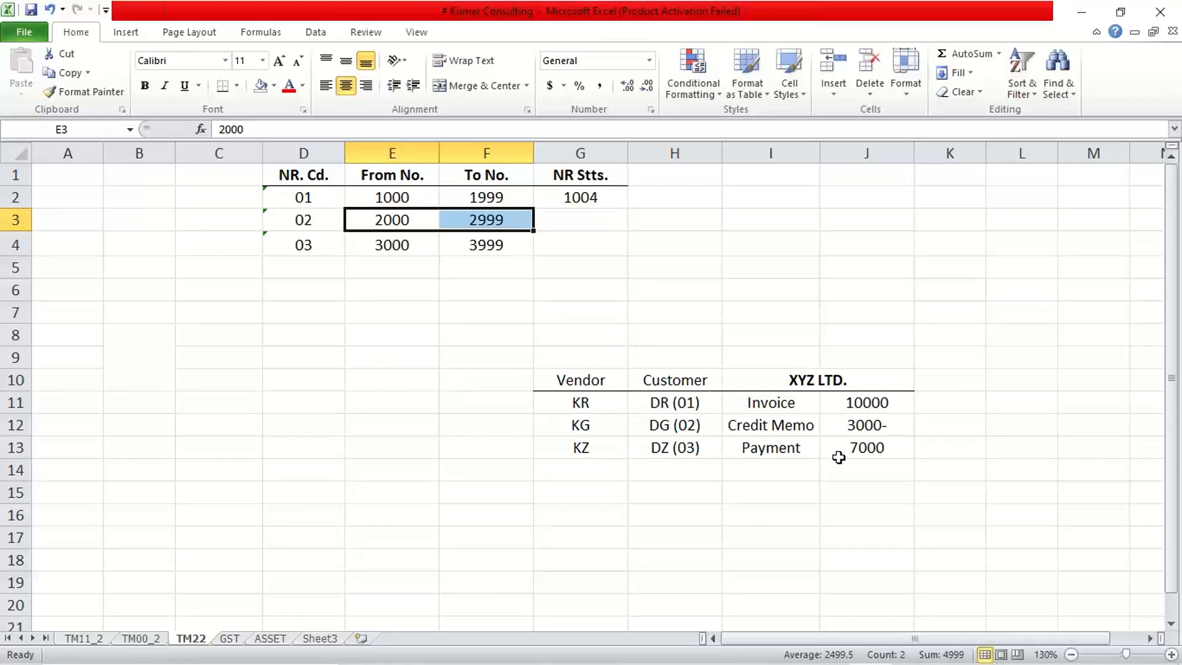
# Match the payment row, document type DZ (03), with the number range interval of code 03 in E4:F4.
pyautogui.moveTo(836, 452); pyautogui.dragTo(668, 450)
pyautogui.click(667, 449)
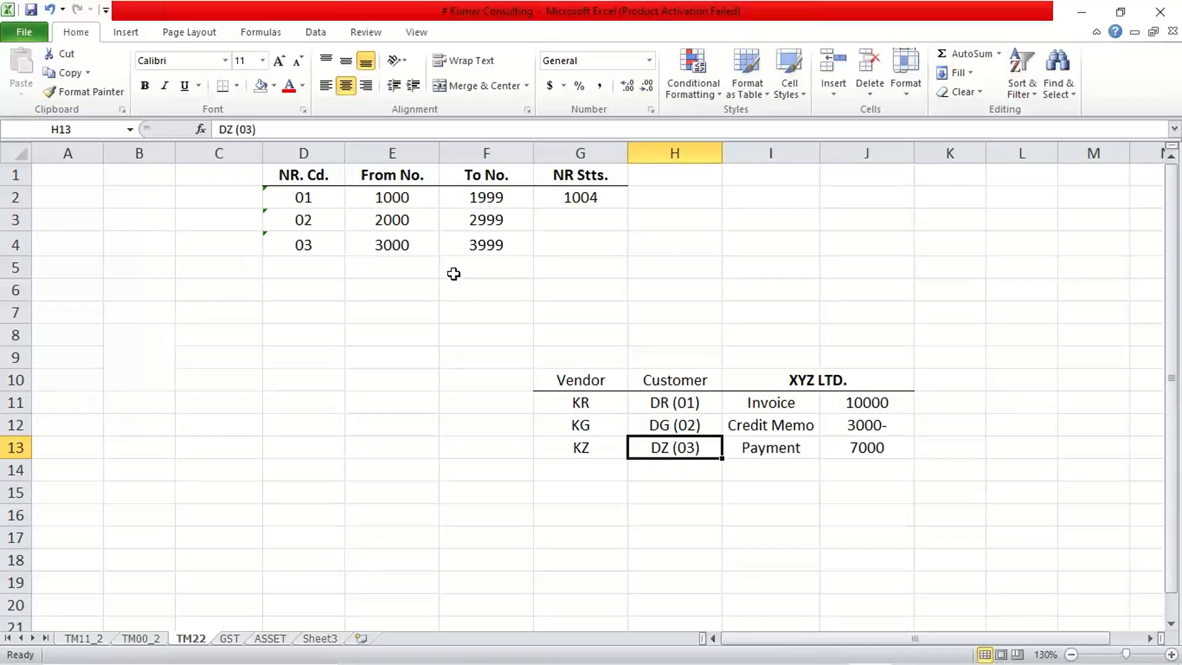
pyautogui.moveTo(396, 244); pyautogui.dragTo(485, 240)
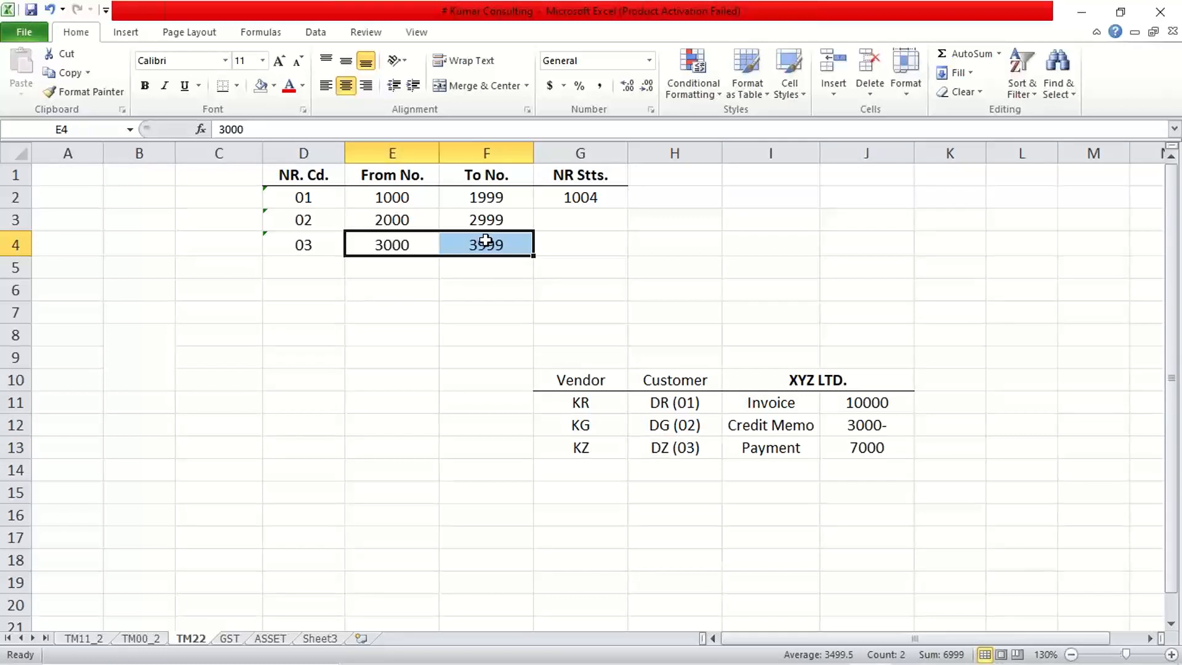
# Enter 3003 as the number range status of code 03 in G4.
pyautogui.click(603, 240)
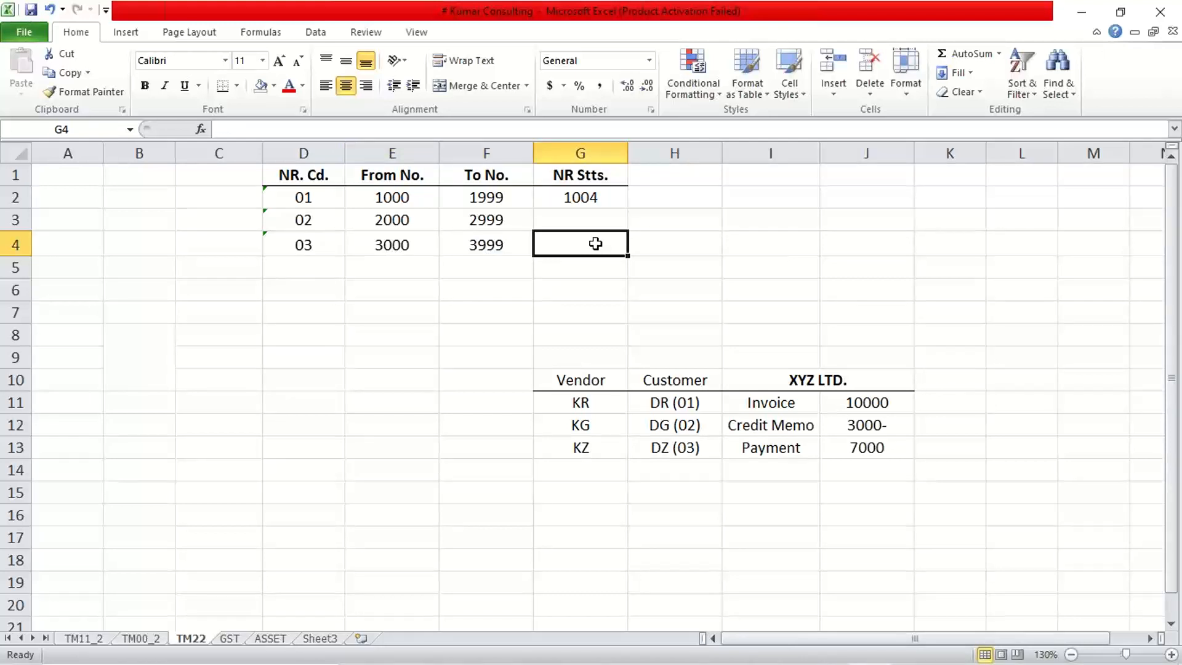
pyautogui.write('3003')
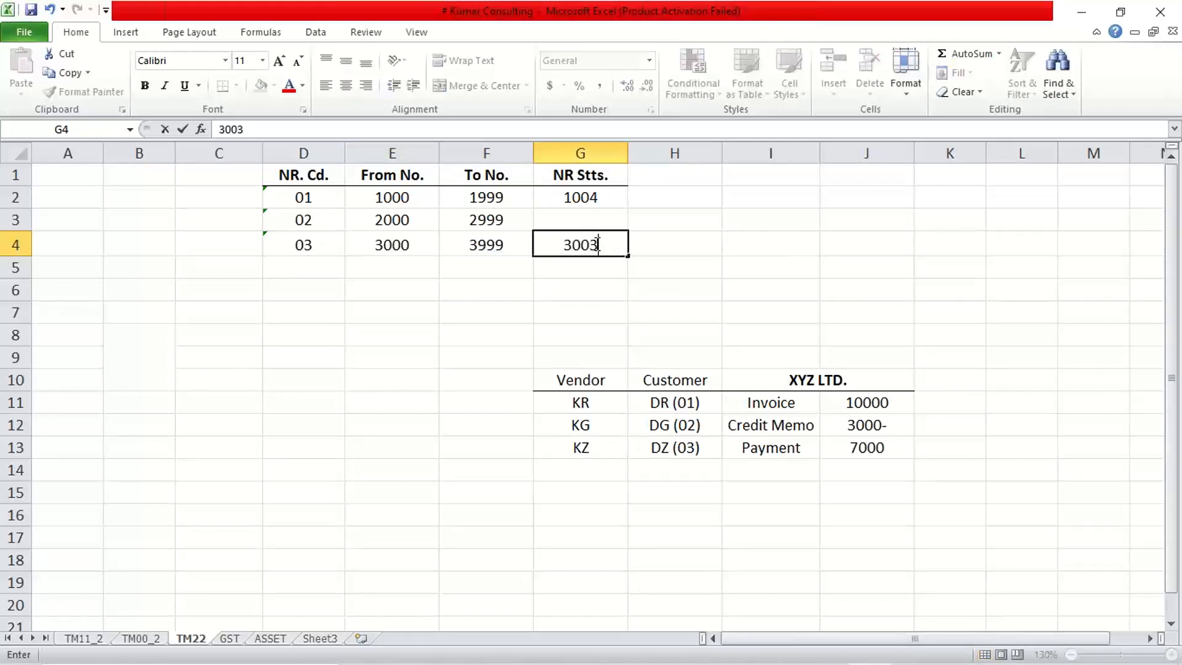
pyautogui.press('Return')
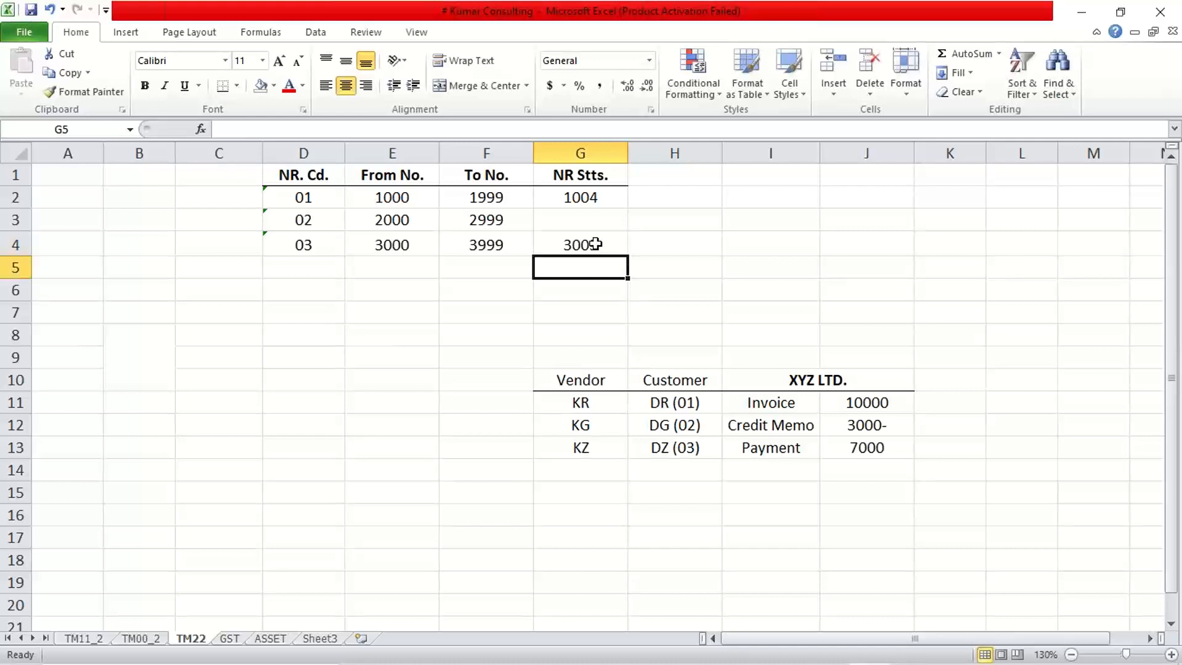
pyautogui.click(613, 242)
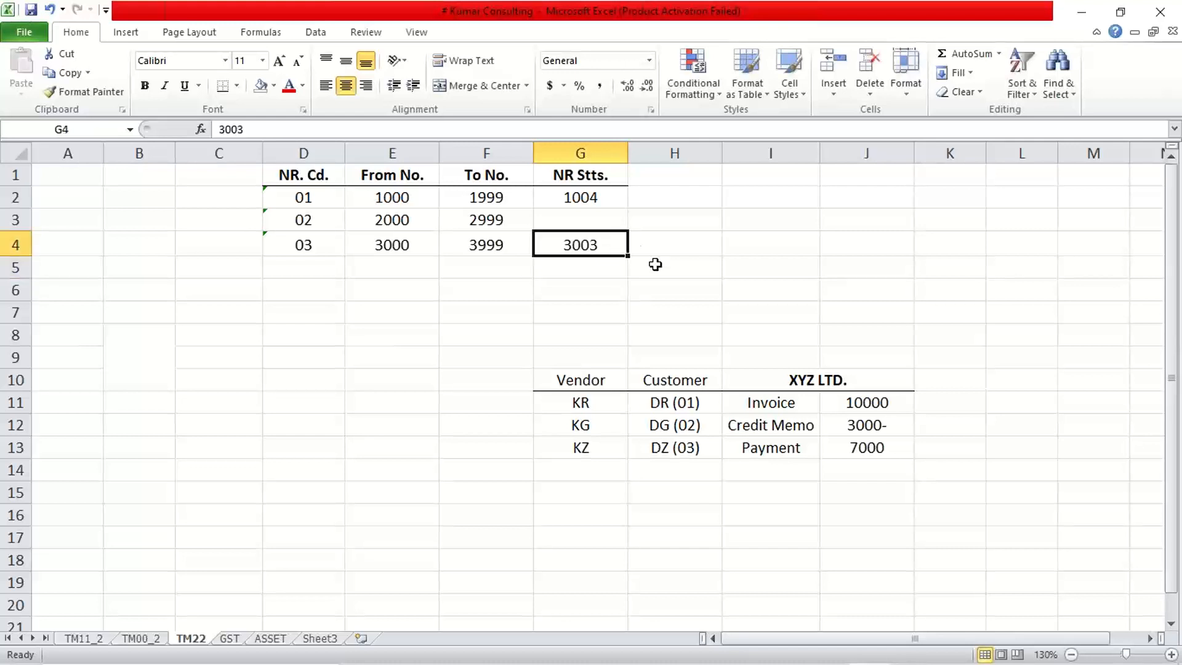
# Enter document number 3004 for the payment in K13, beside its amount.
pyautogui.click(936, 448)
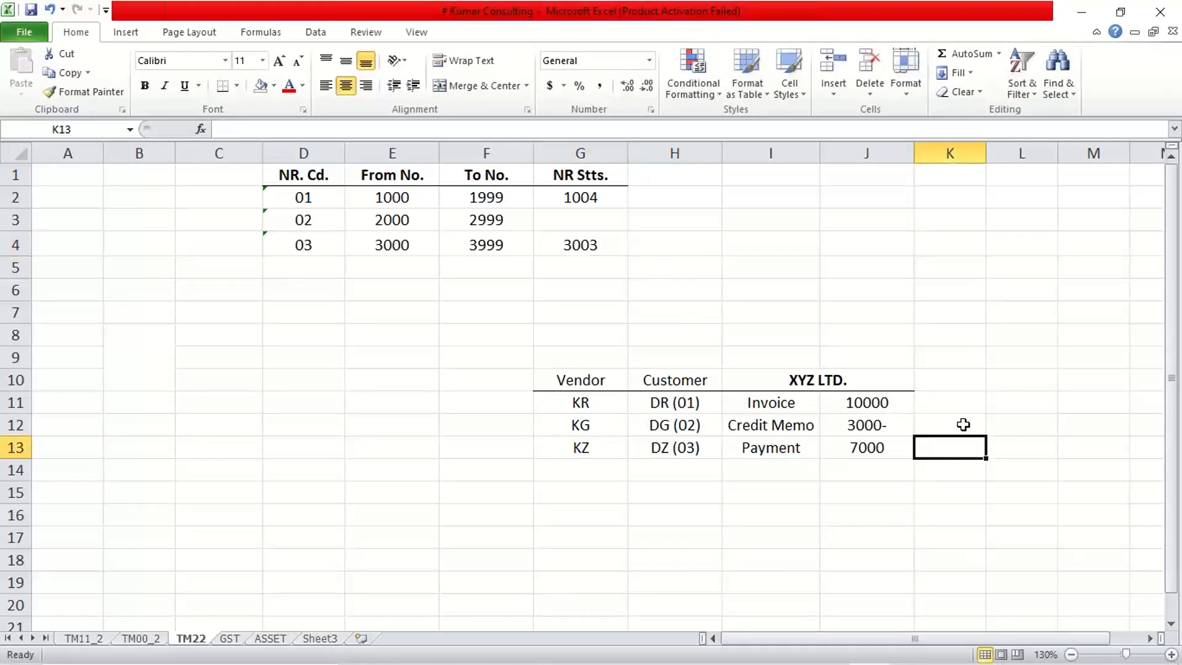
pyautogui.write('2')
pyautogui.press('BackSpace')
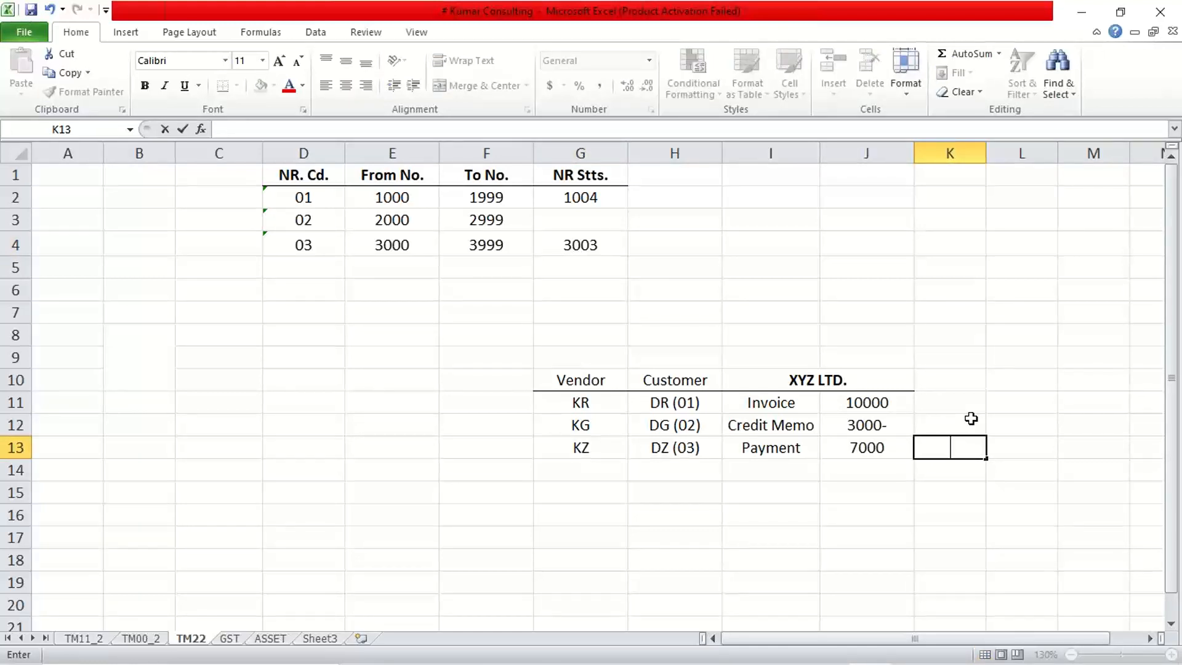
pyautogui.write('3004')
pyautogui.press('Return')
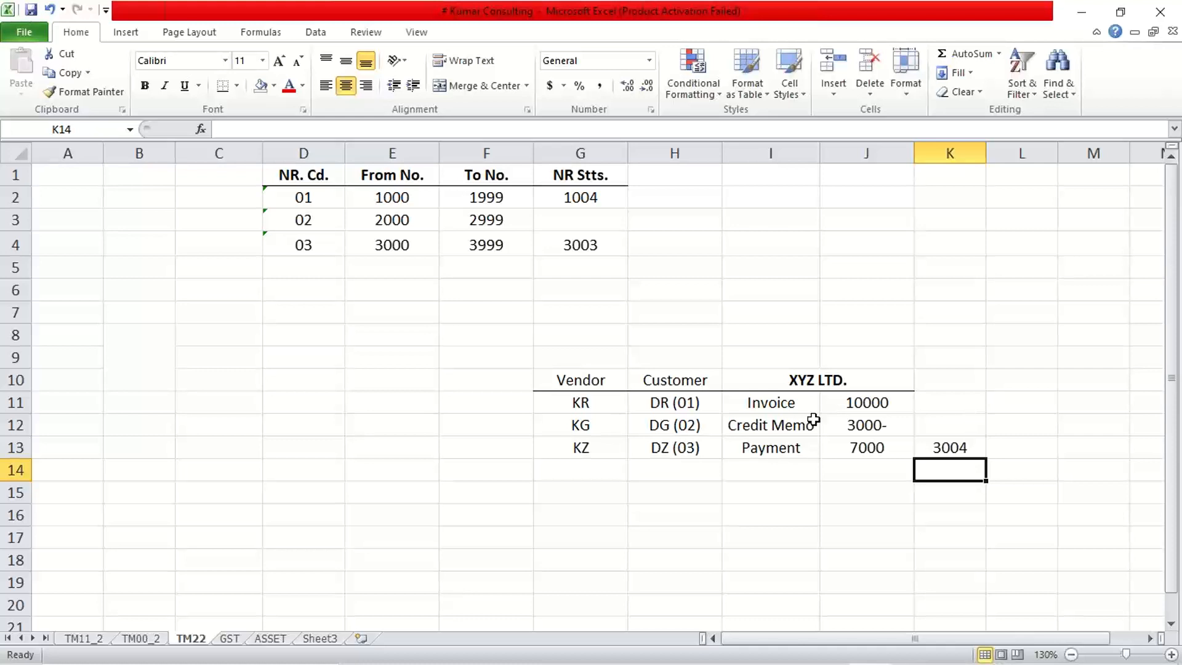
# Set the number range status of code 03 in G4 to 3004.
pyautogui.click(557, 249)
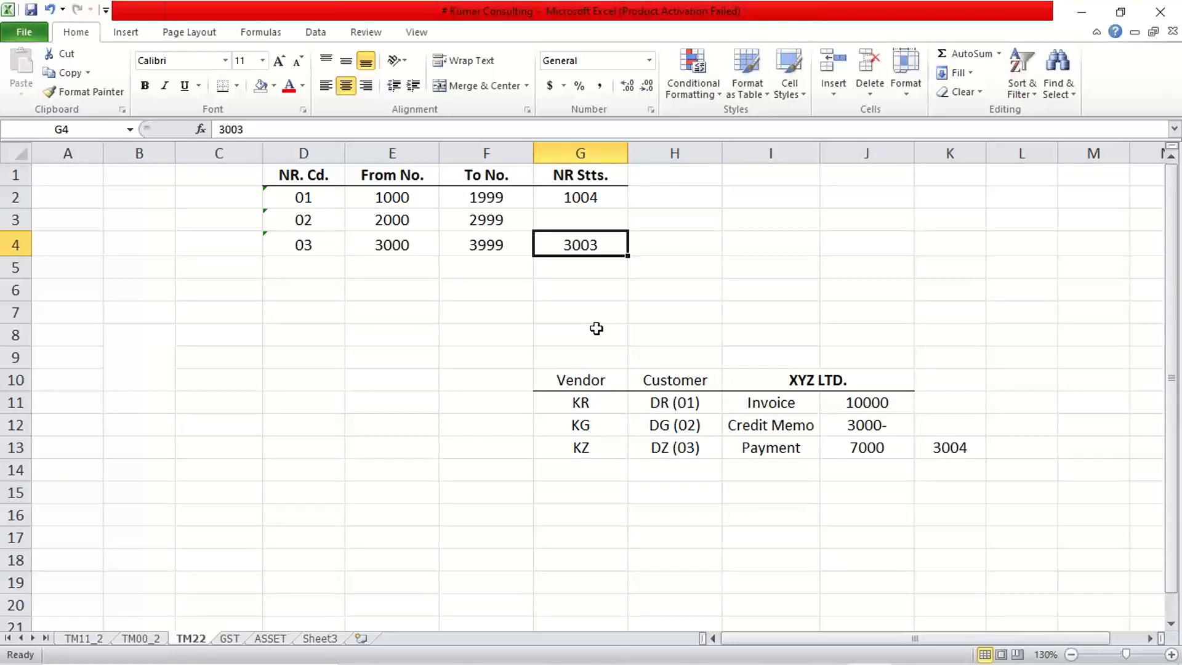
pyautogui.write('3000')
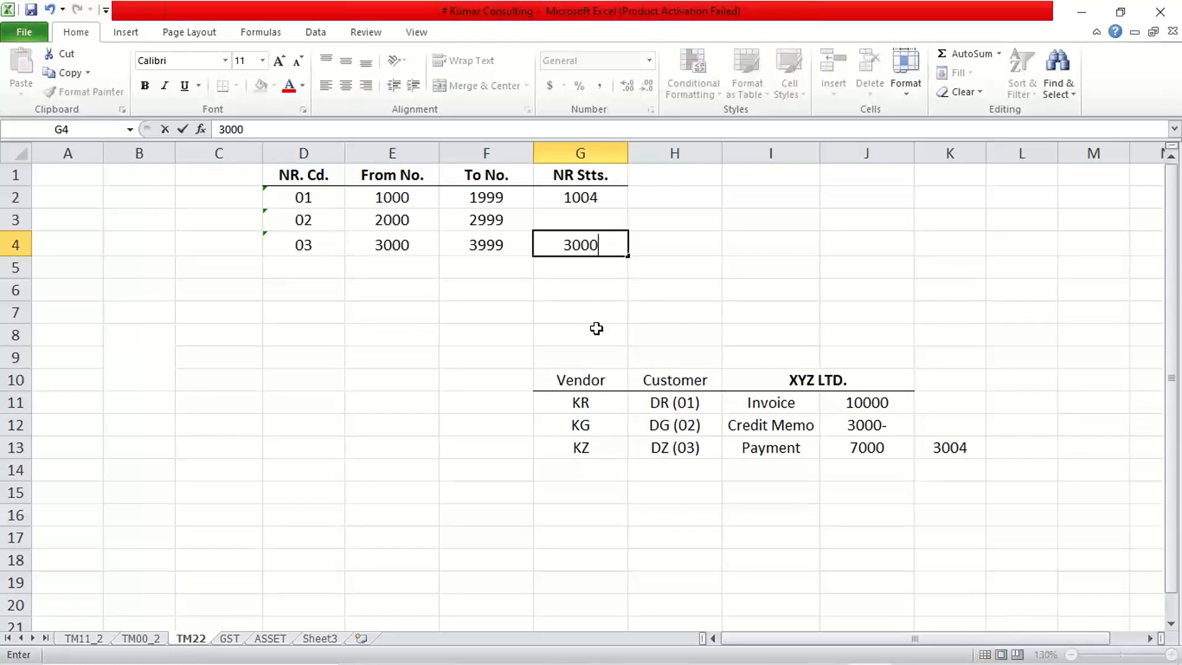
pyautogui.press('BackSpace')
pyautogui.write('4')
pyautogui.press('Return')
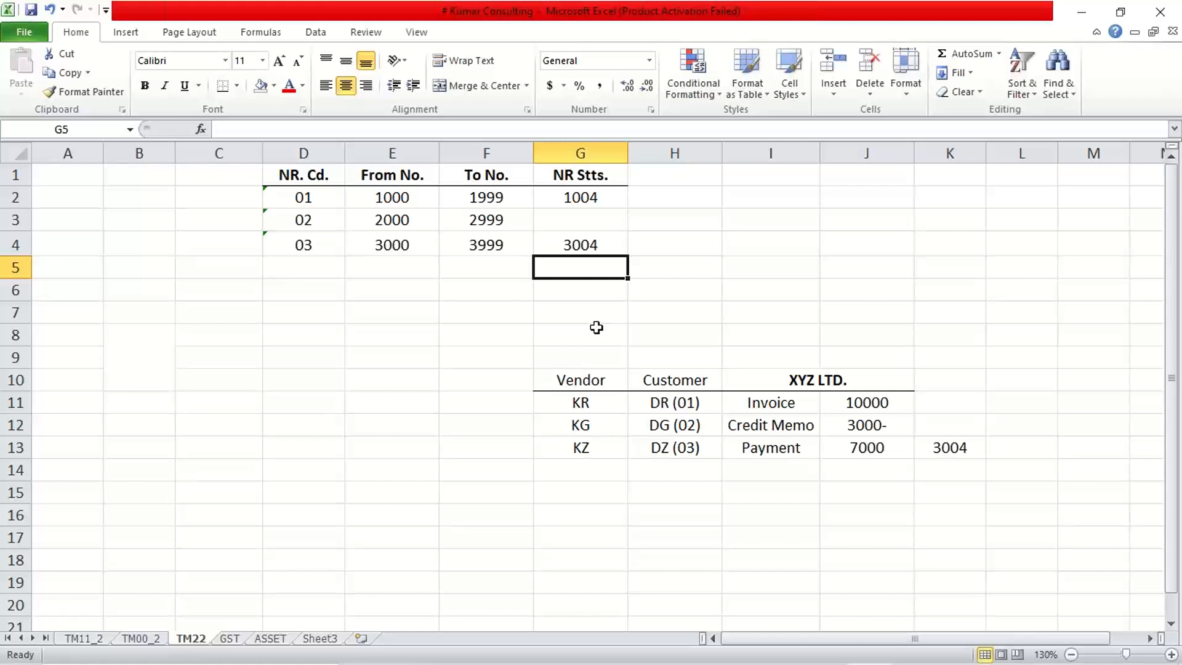
# Enter 2002 as the number range status of code 02 in G3.
pyautogui.click(578, 220)
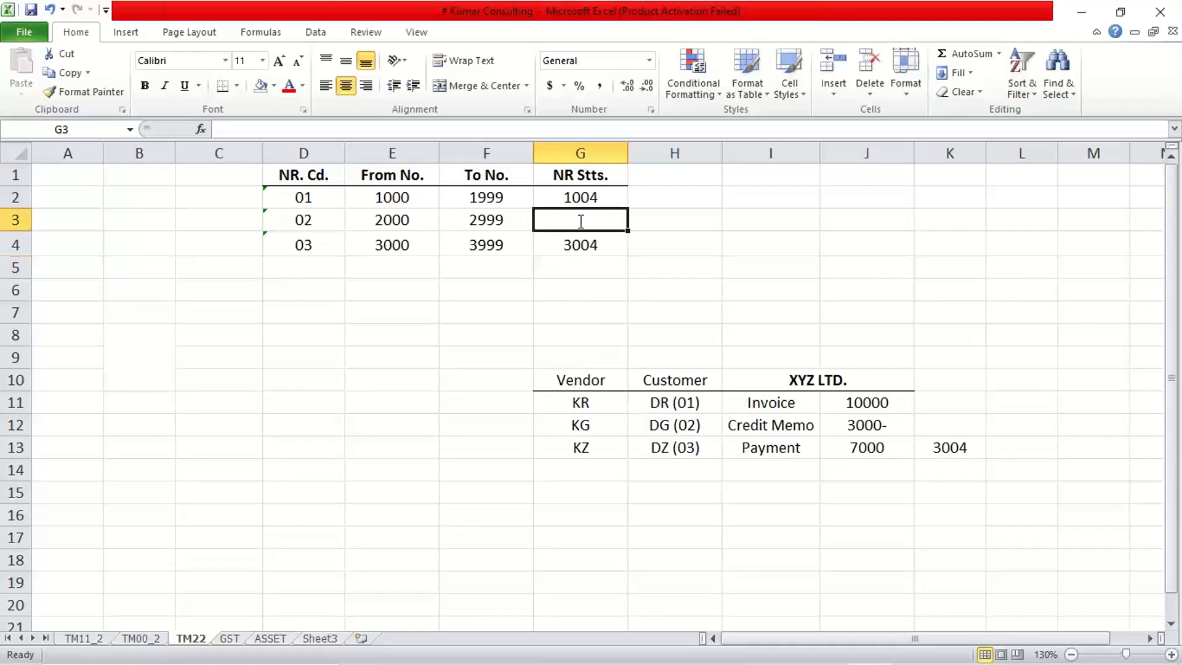
pyautogui.write('2002')
pyautogui.press('Return')
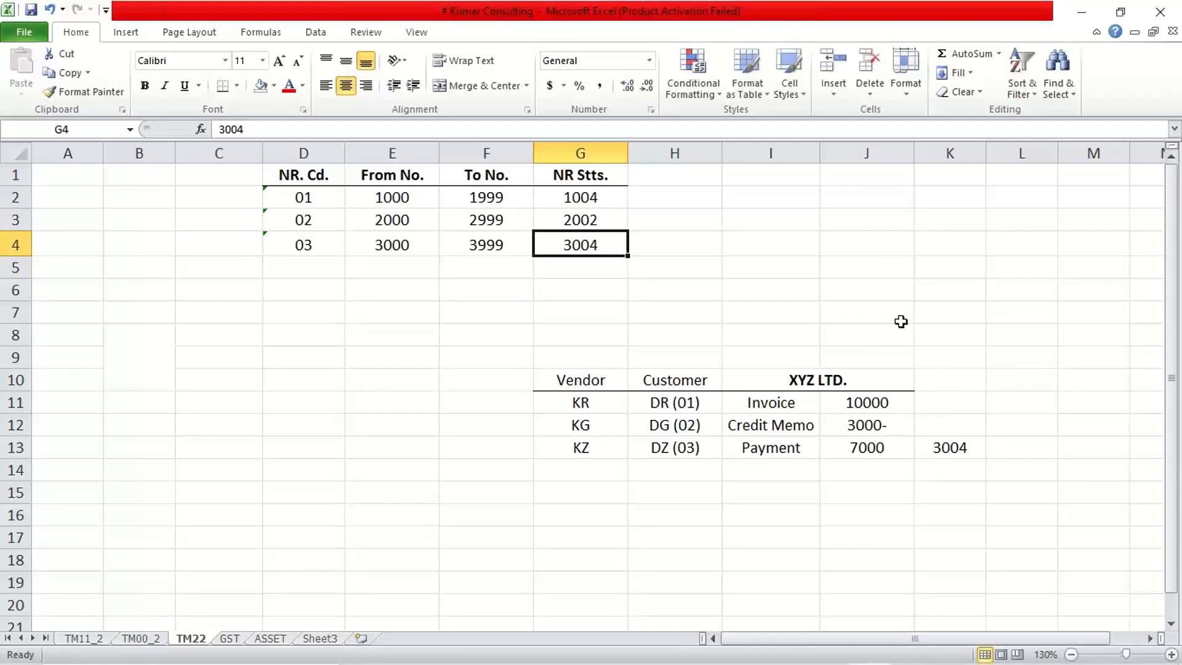
# Enter document number 2003 for the credit memo in K12, beside its amount.
pyautogui.click(955, 423)
pyautogui.write('2003')
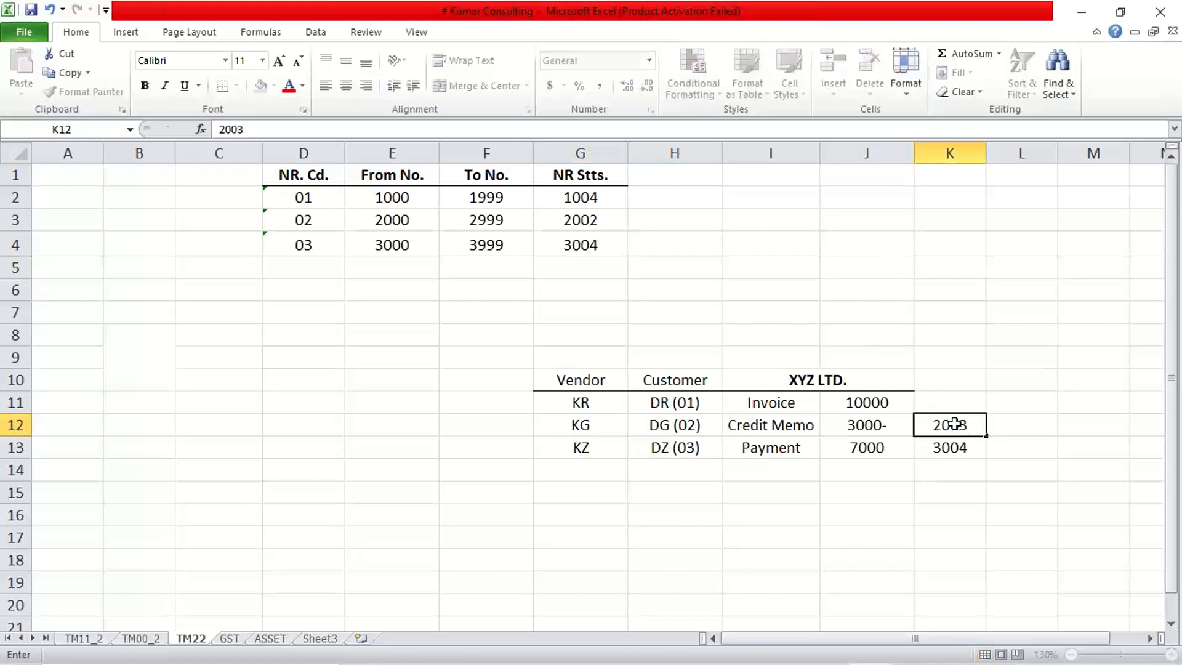
pyautogui.press('Return')
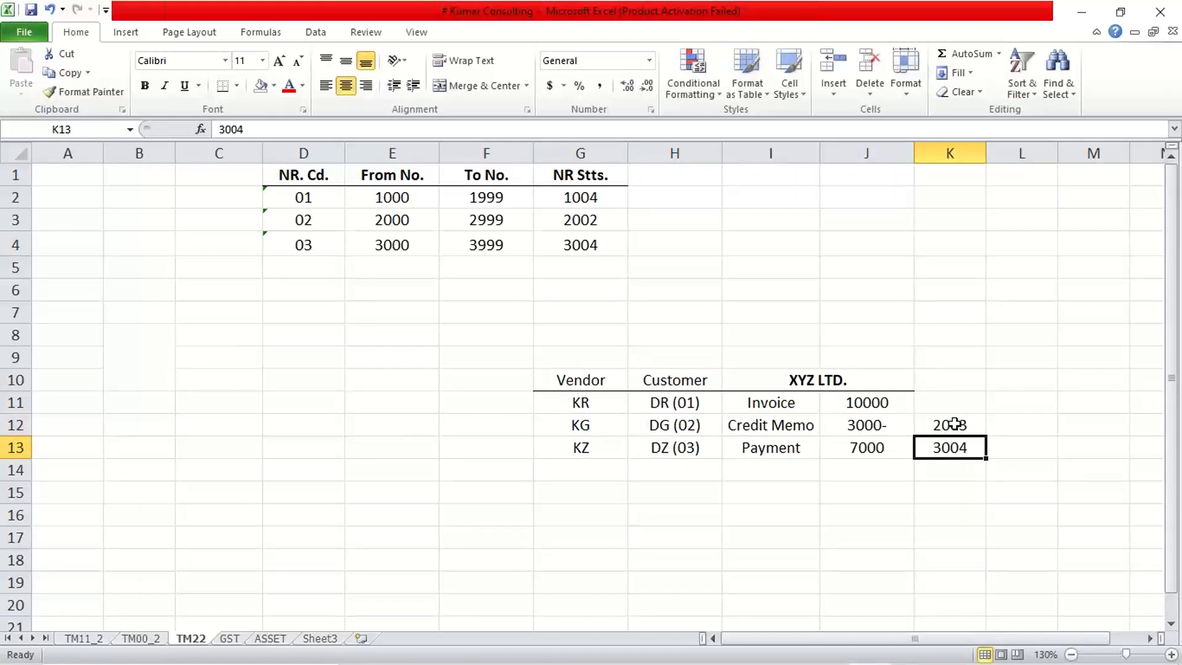
# Check the number range status of code 01 in G2 and enter document number 1005 for the invoice in K11.
pyautogui.click(585, 197)
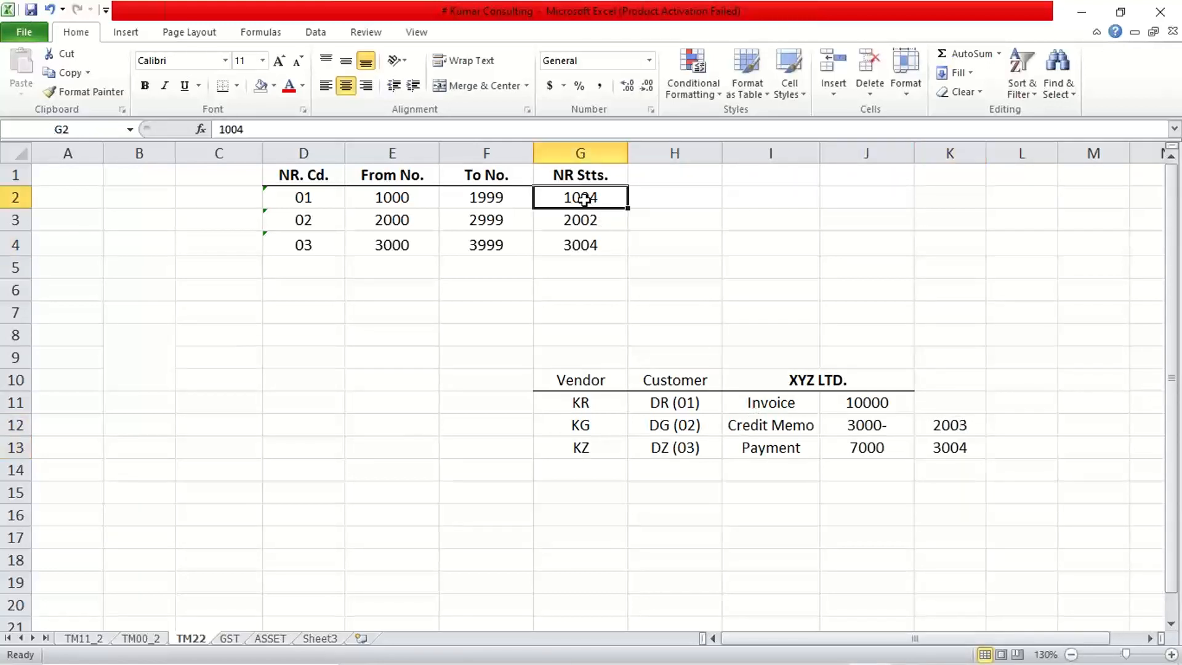
pyautogui.click(971, 409)
pyautogui.write('1005')
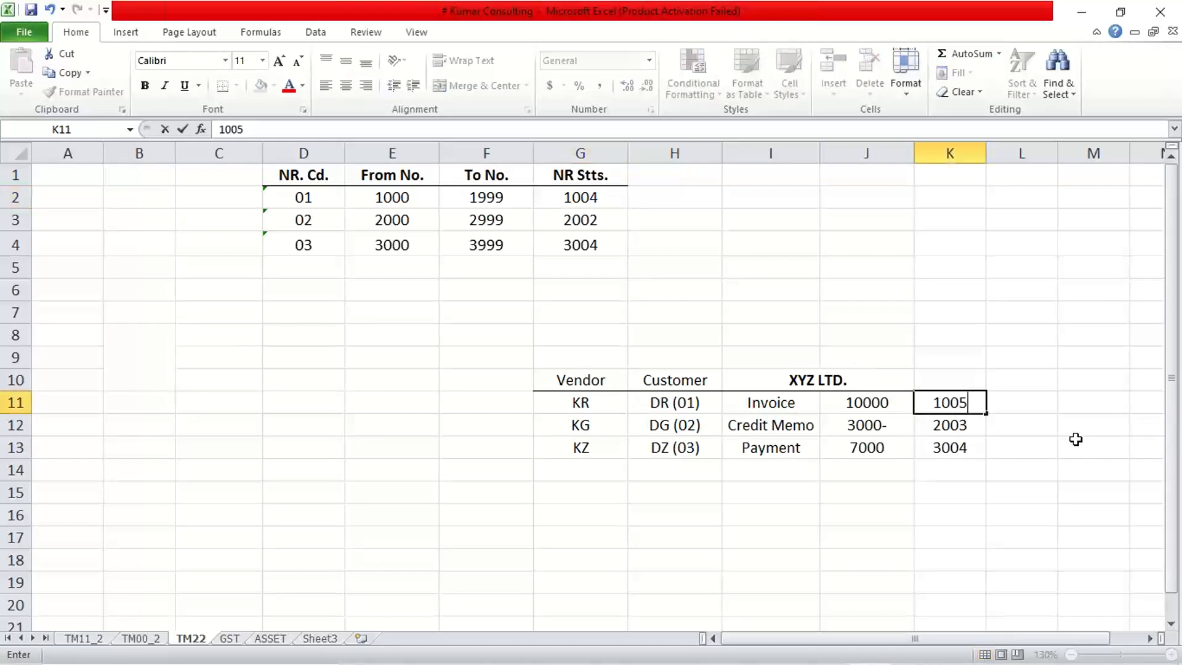
pyautogui.press('Return')
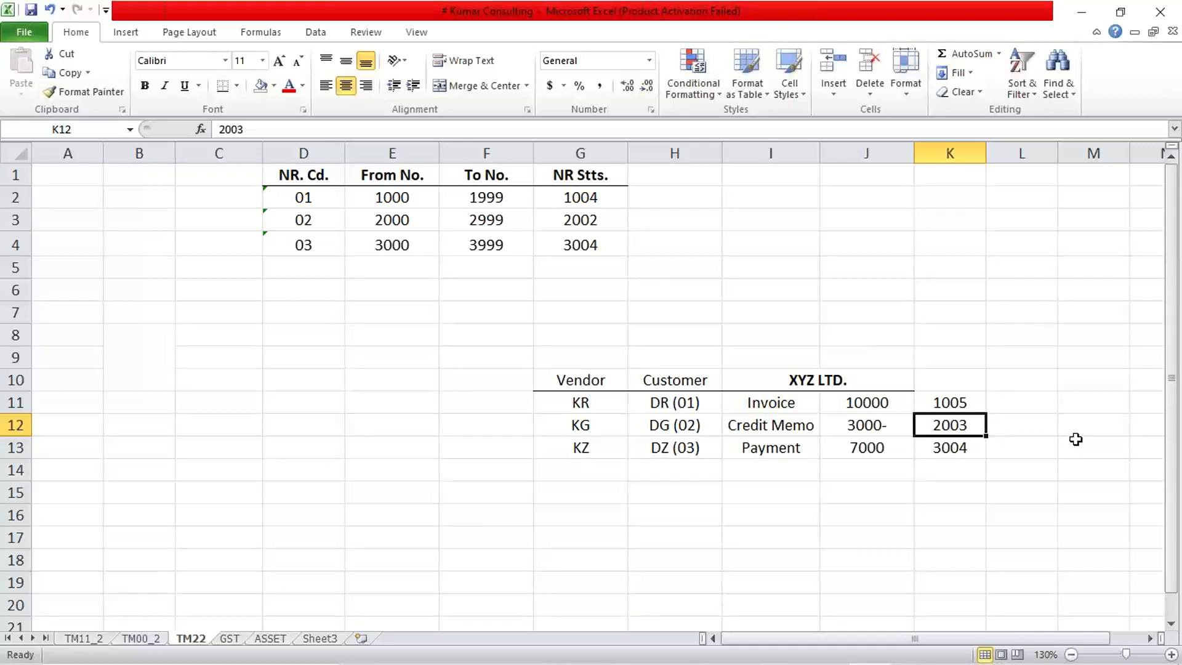
# Compare the document numbers in K11:K13 with the number range intervals of codes 01 to 03 in E2:F4.
pyautogui.click(955, 402)
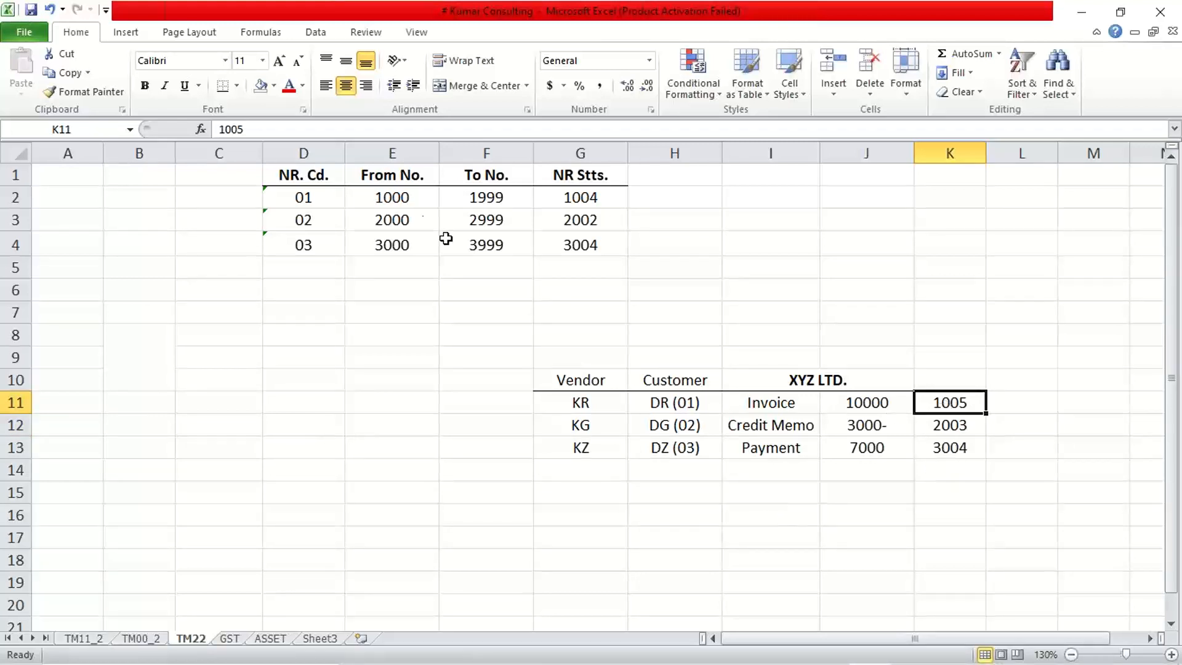
pyautogui.moveTo(410, 198); pyautogui.dragTo(470, 197)
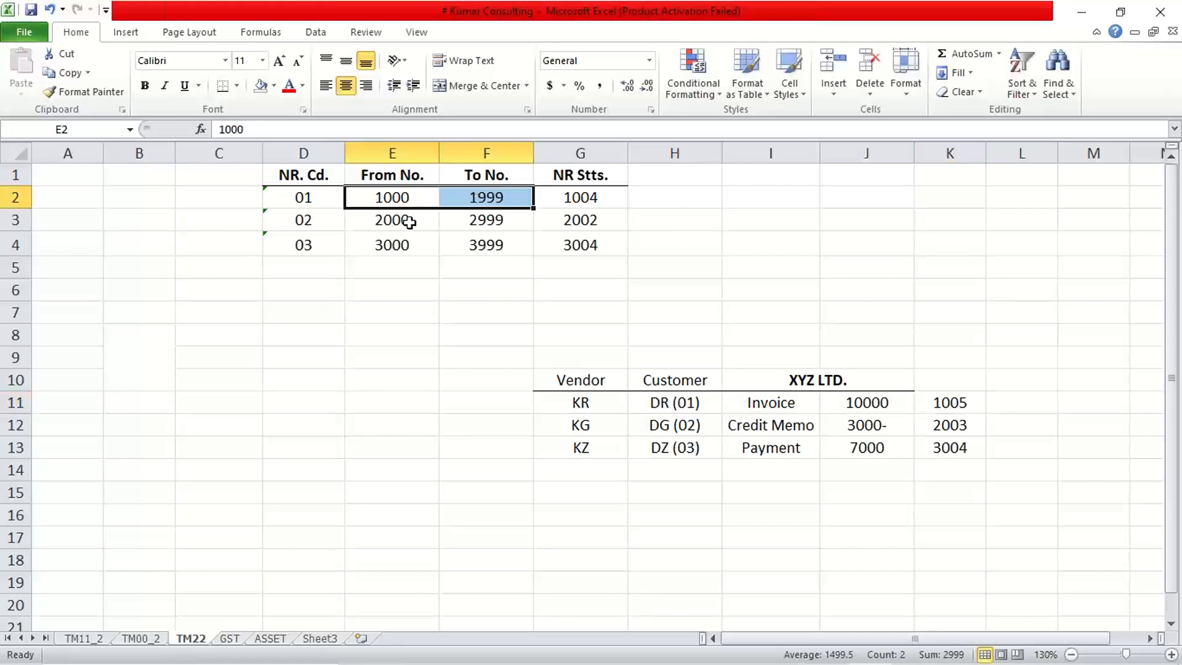
pyautogui.moveTo(396, 222); pyautogui.dragTo(475, 223)
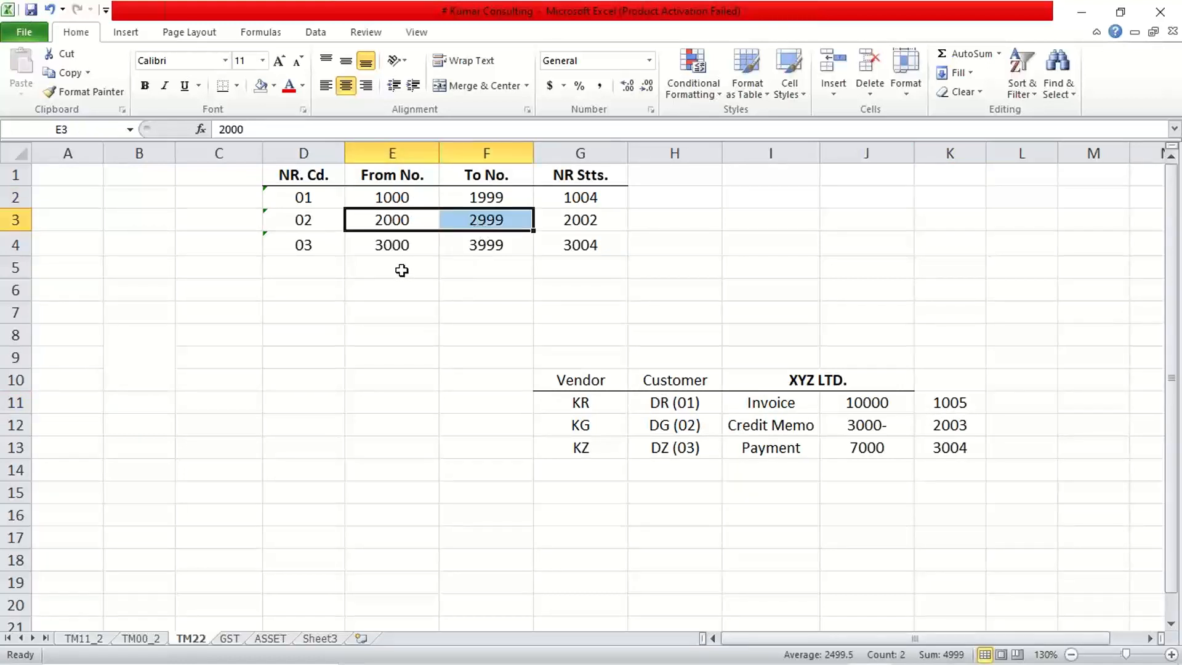
pyautogui.moveTo(404, 245); pyautogui.dragTo(475, 243)
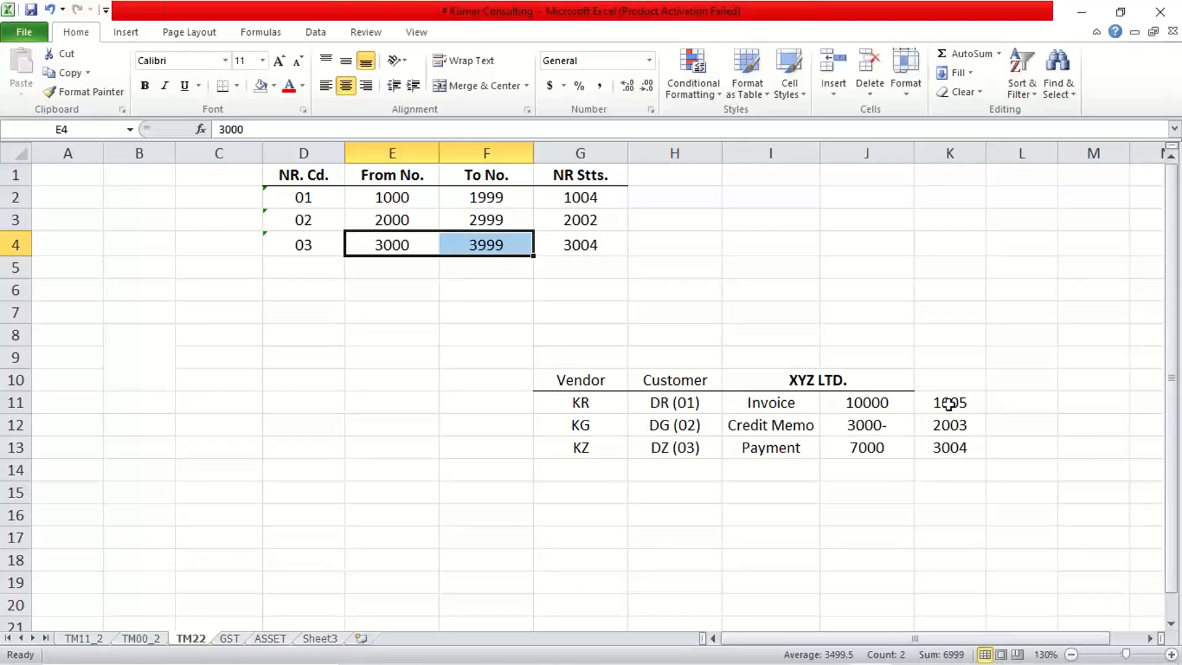
pyautogui.moveTo(949, 403); pyautogui.dragTo(952, 447)
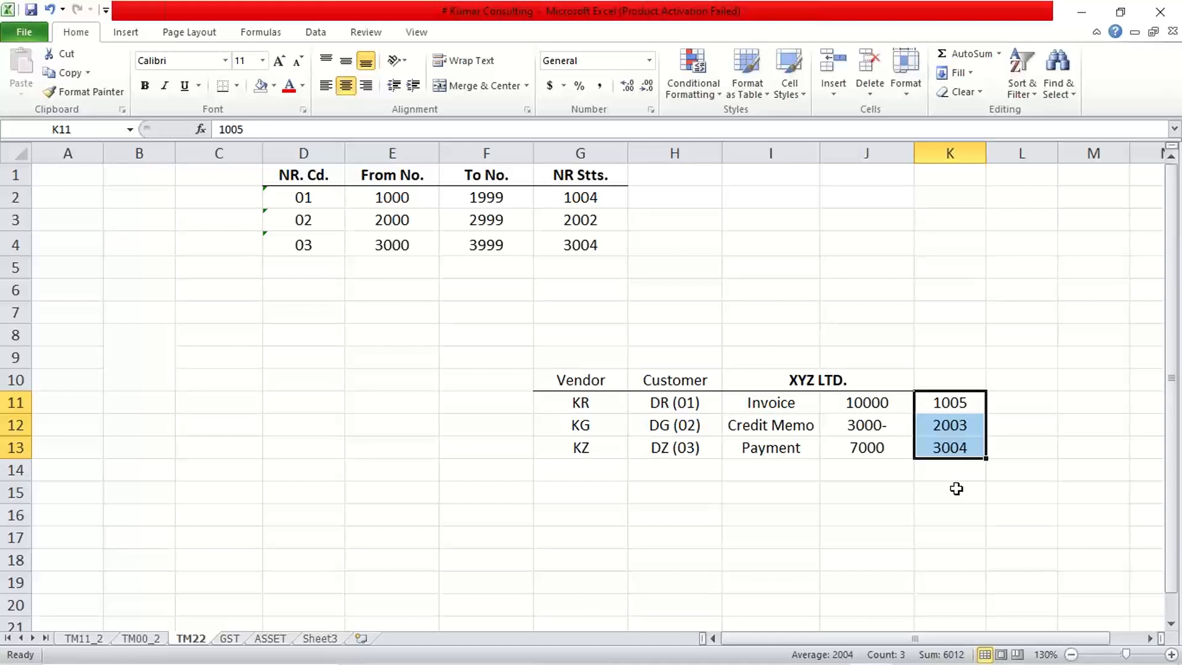
pyautogui.click(930, 403)
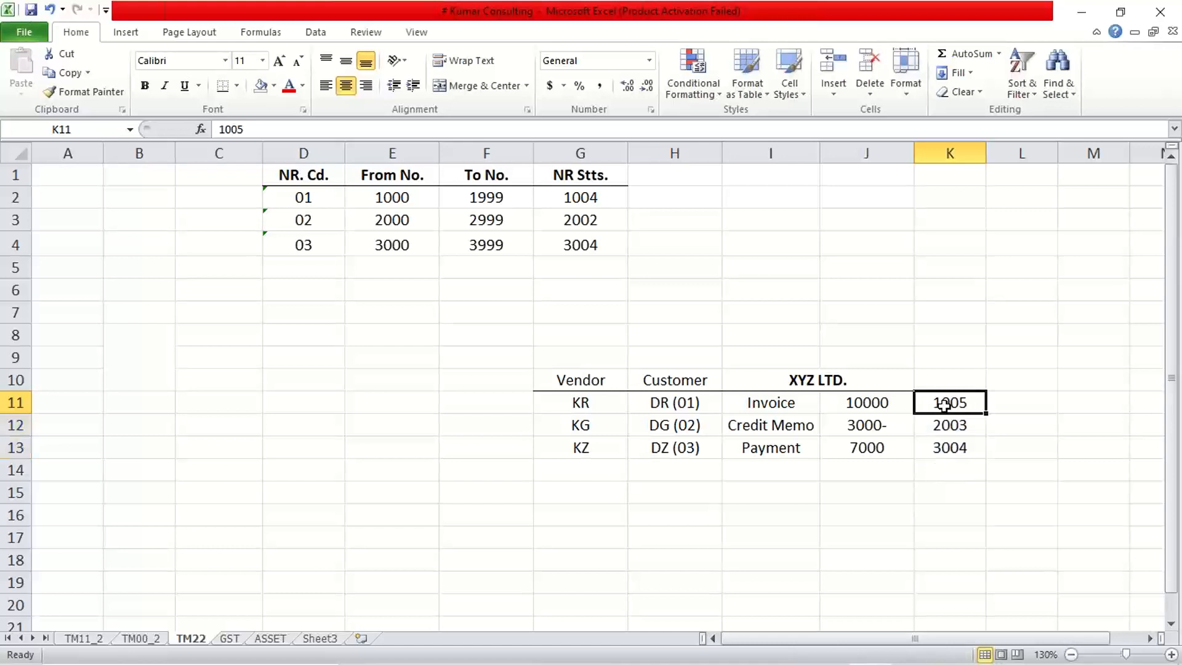
# Review the document numbers in K12:K13 and compare the vendor document types KR, KG and KZ with the customer document types.
pyautogui.click(952, 425)
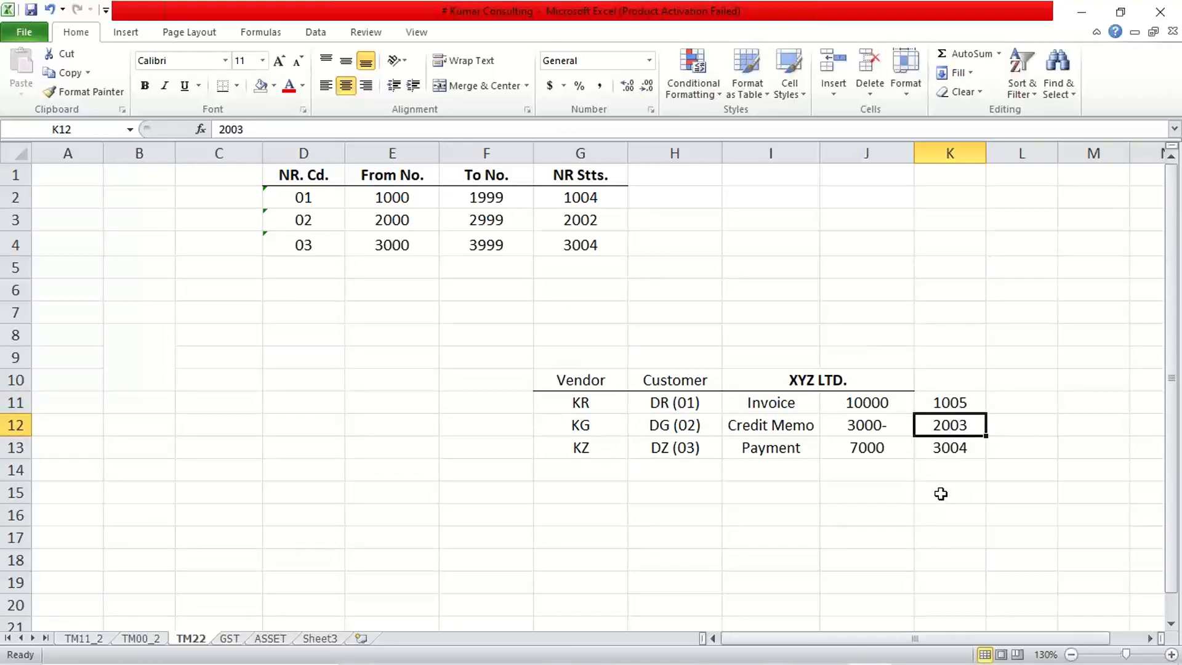
pyautogui.click(946, 444)
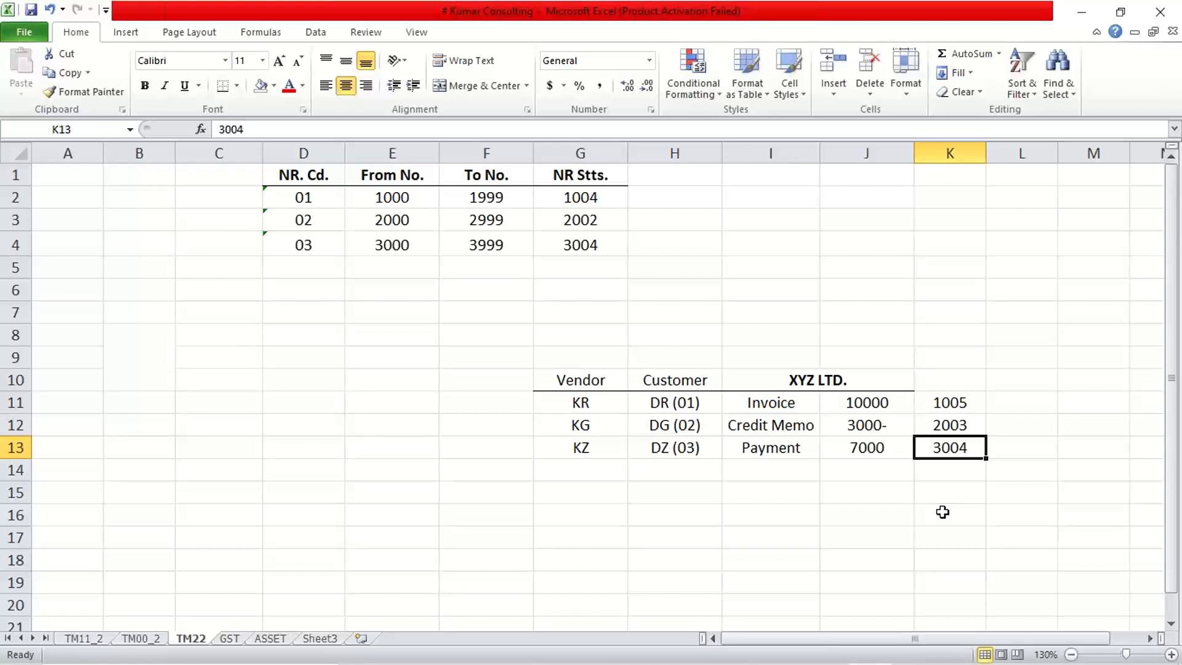
pyautogui.moveTo(612, 407); pyautogui.dragTo(614, 445)
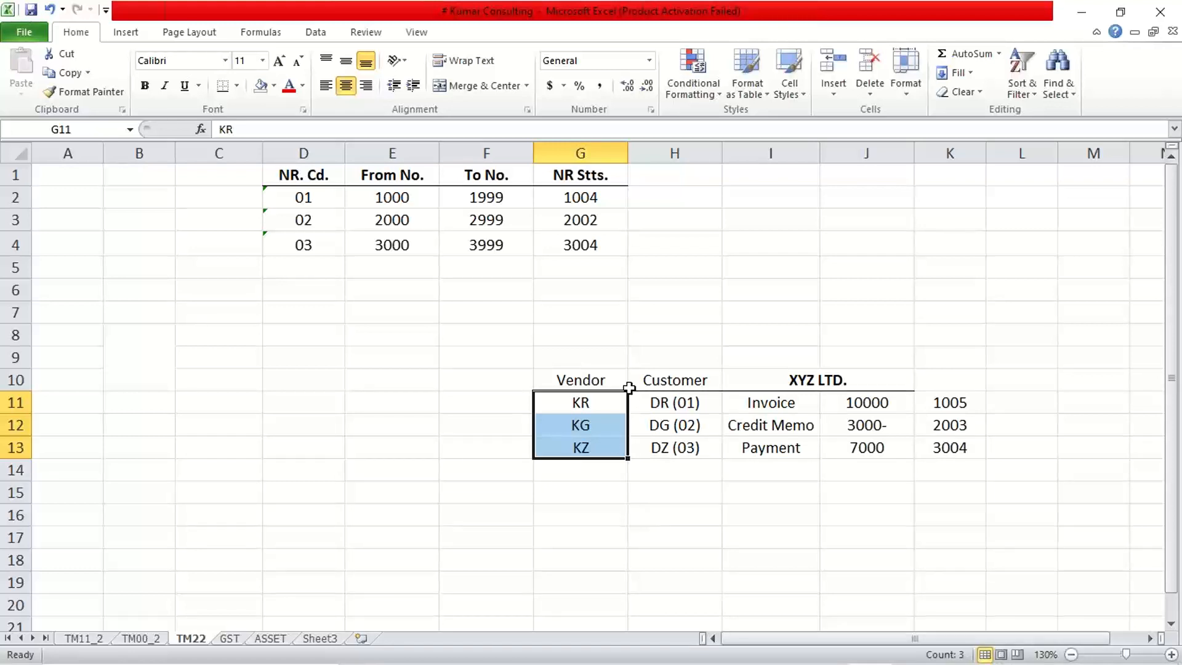
pyautogui.click(567, 404)
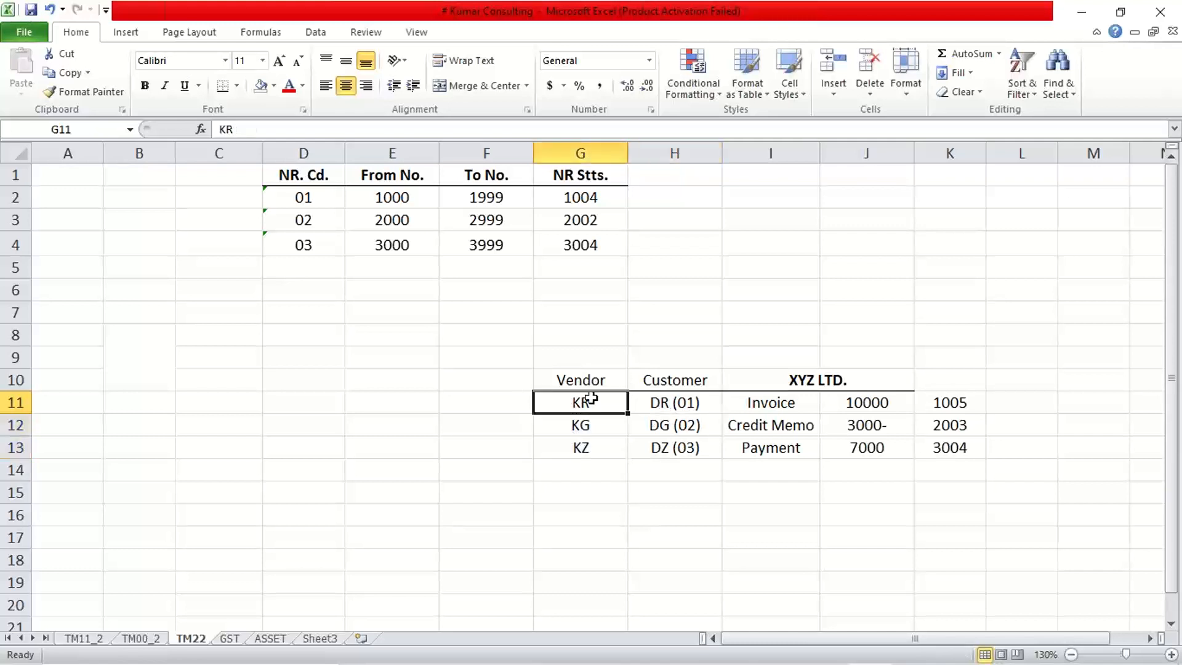
pyautogui.click(662, 401)
pyautogui.click(584, 402)
pyautogui.click(662, 405)
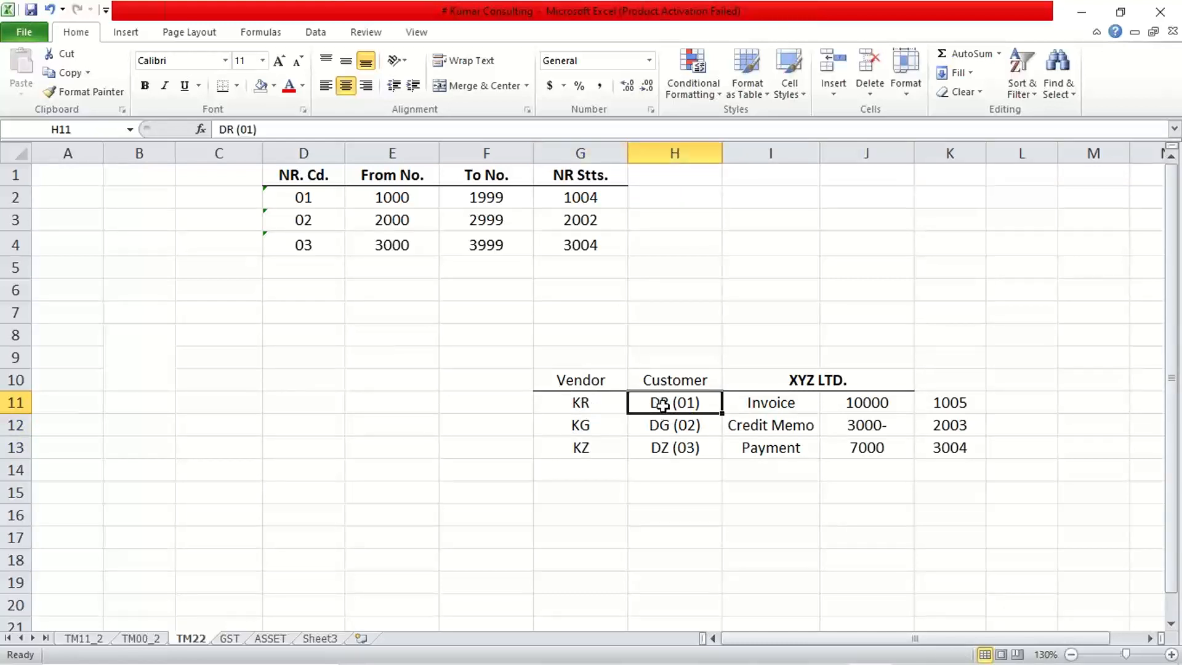
pyautogui.click(602, 404)
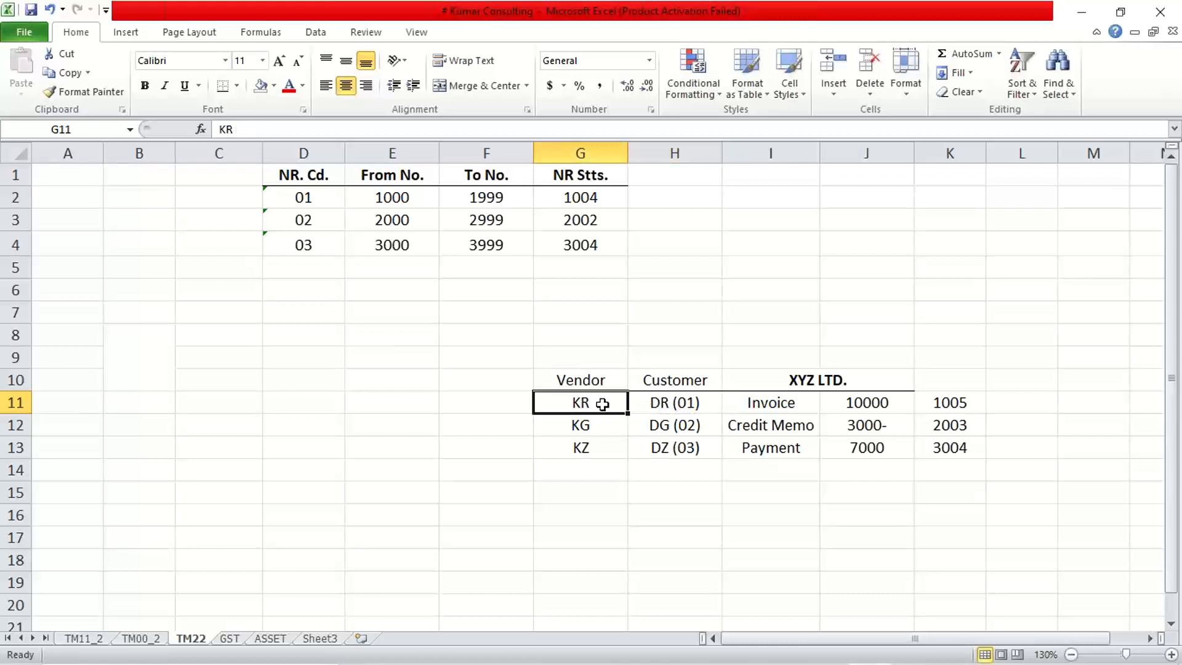
pyautogui.click(683, 402)
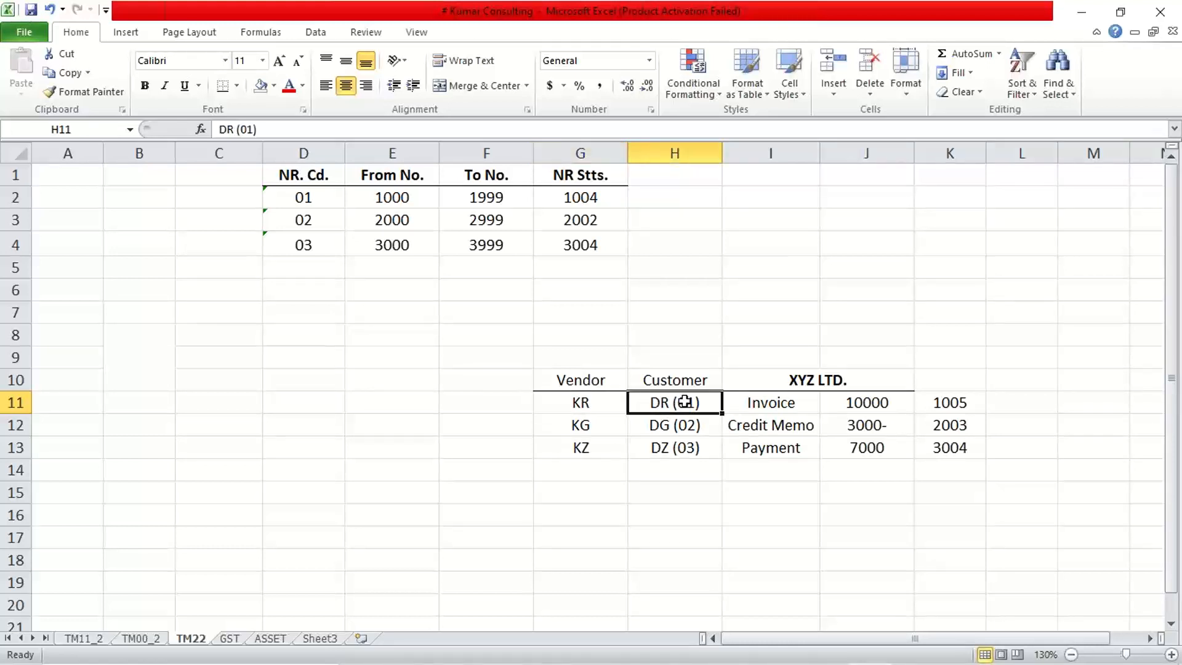
pyautogui.click(606, 417)
pyautogui.click(595, 398)
pyautogui.click(595, 424)
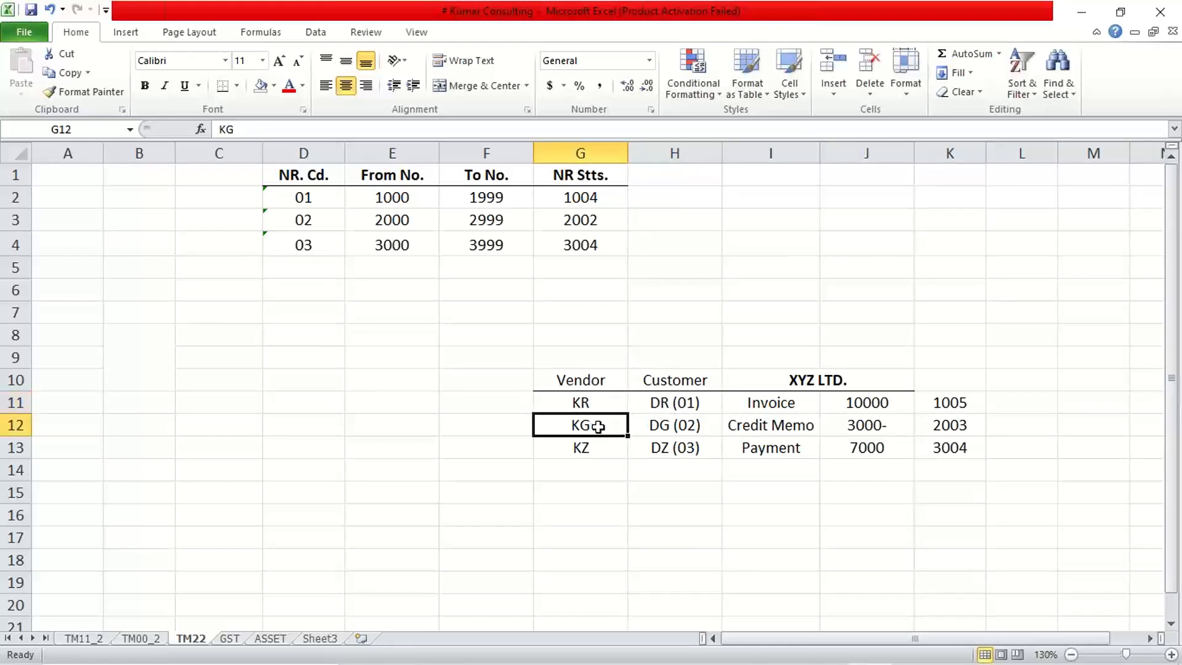
pyautogui.click(598, 400)
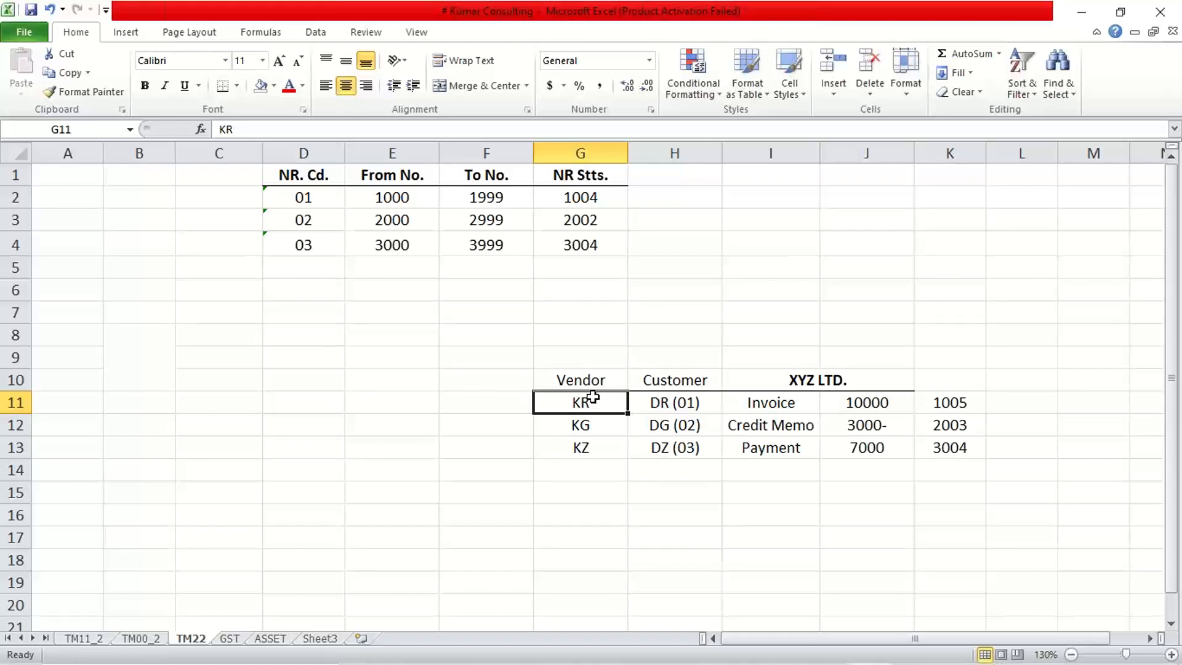
# Examine the empty row below the number range table and compare the customer document types with the intervals in E2:F4.
pyautogui.click(467, 267)
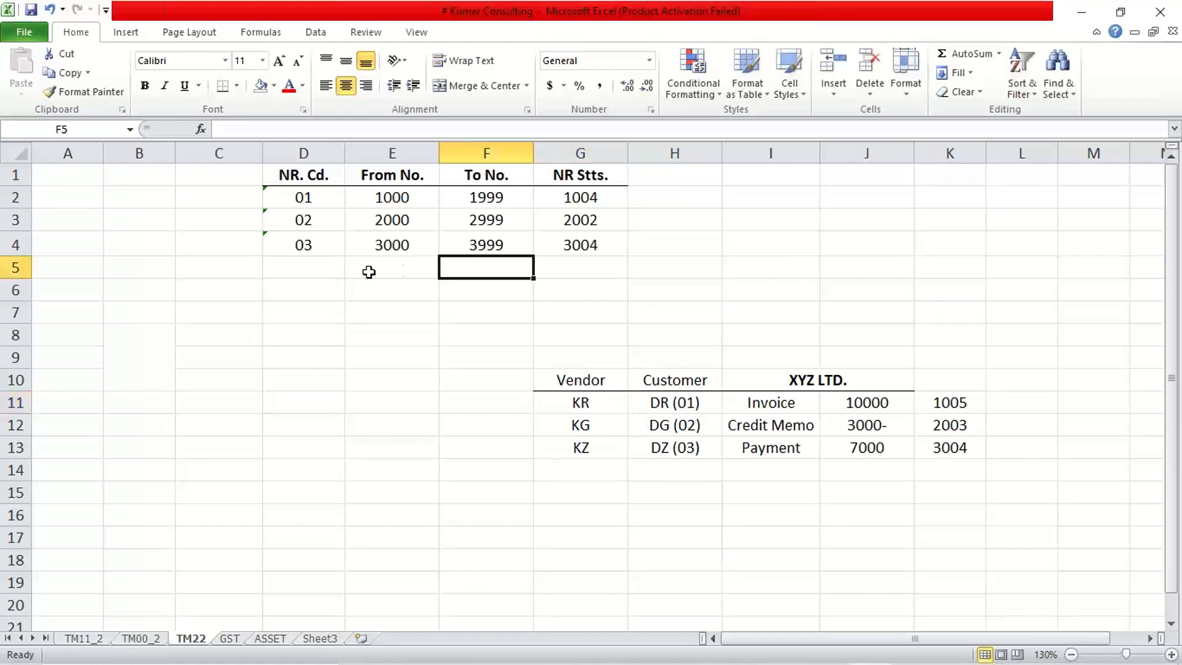
pyautogui.click(298, 271)
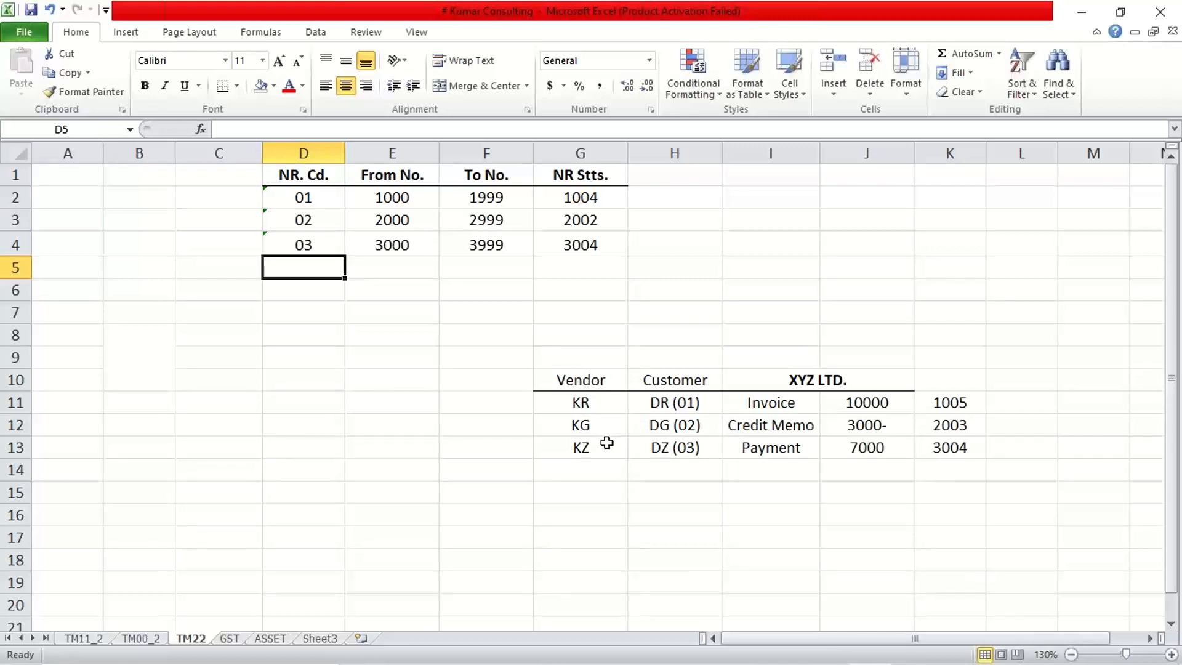
pyautogui.click(661, 406)
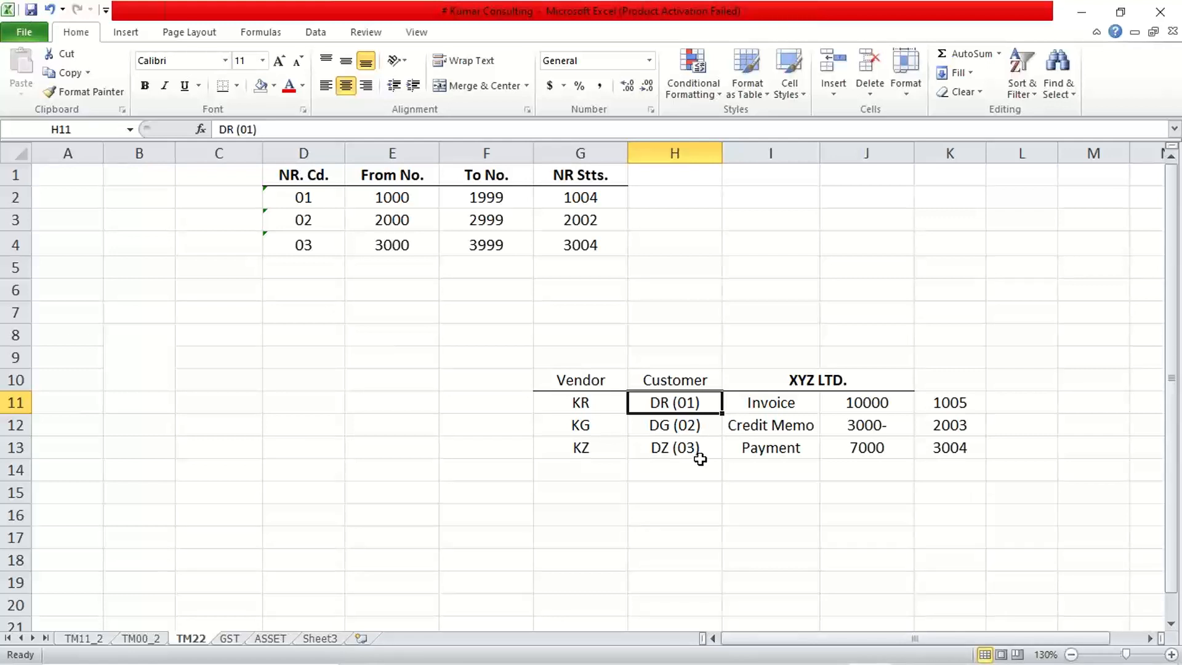
pyautogui.moveTo(405, 198); pyautogui.dragTo(477, 223)
pyautogui.moveTo(391, 243); pyautogui.dragTo(475, 243)
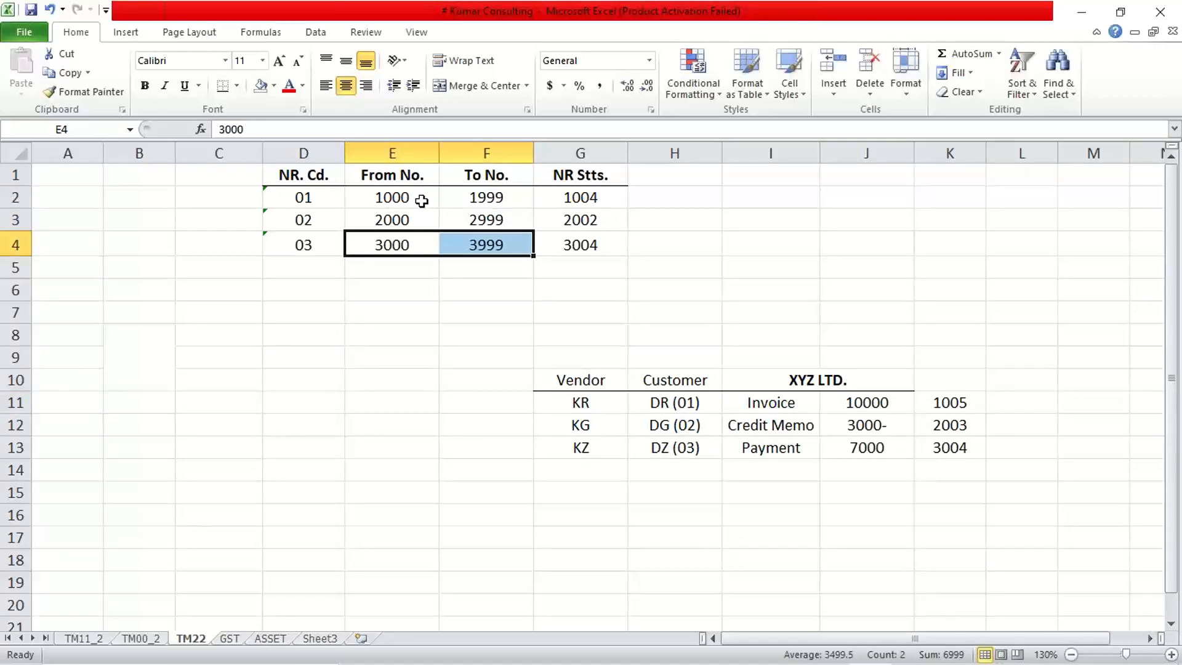
pyautogui.moveTo(422, 198); pyautogui.dragTo(471, 198)
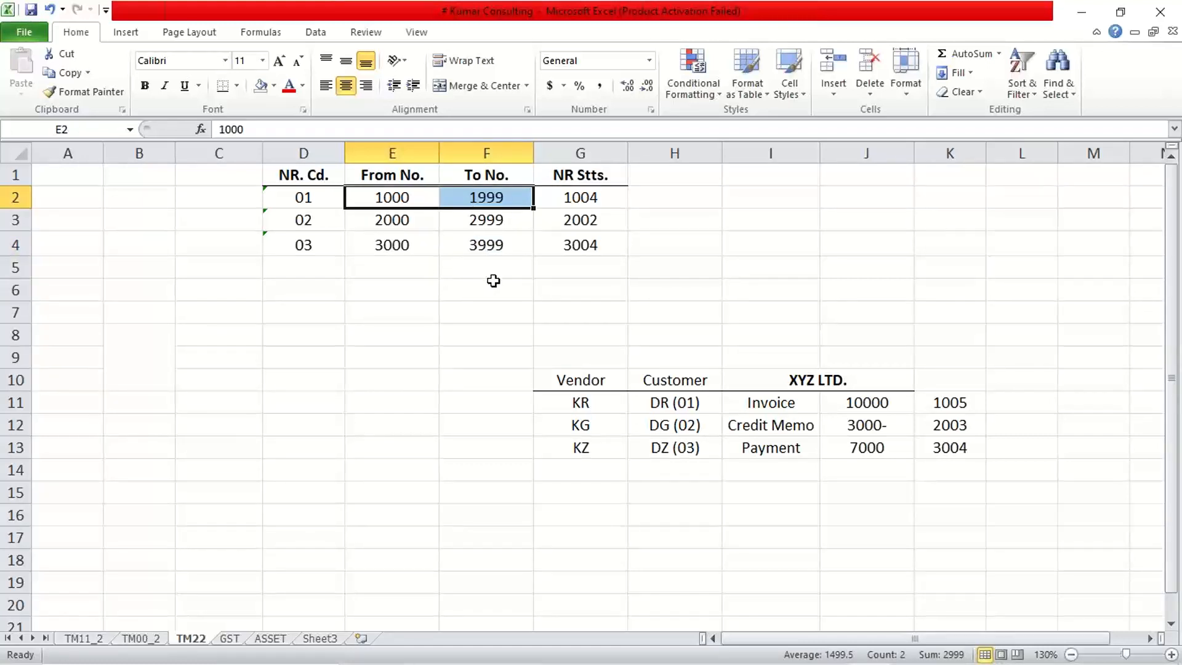
pyautogui.moveTo(663, 404); pyautogui.dragTo(664, 454)
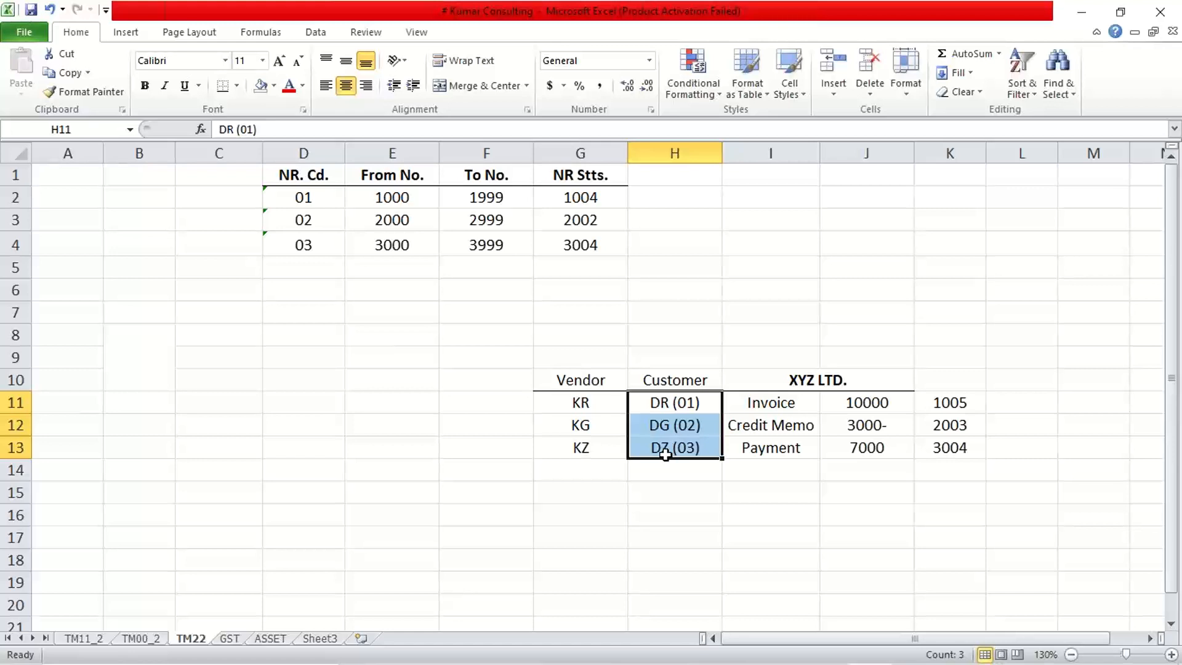
pyautogui.click(688, 404)
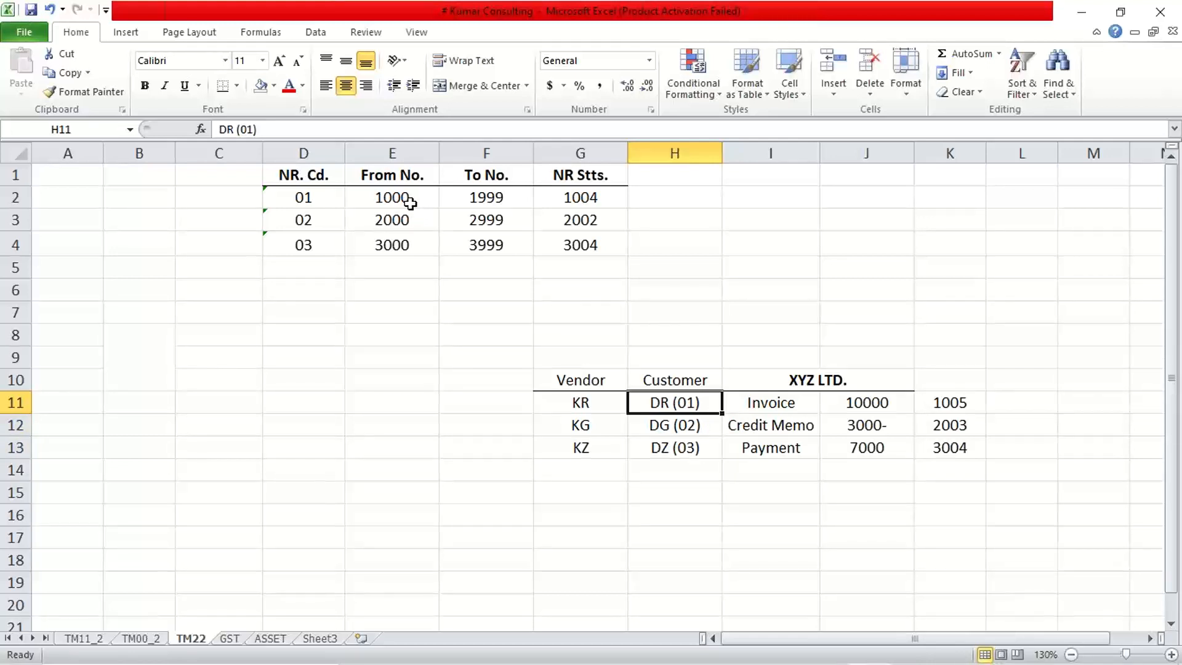
pyautogui.moveTo(409, 200); pyautogui.dragTo(470, 204)
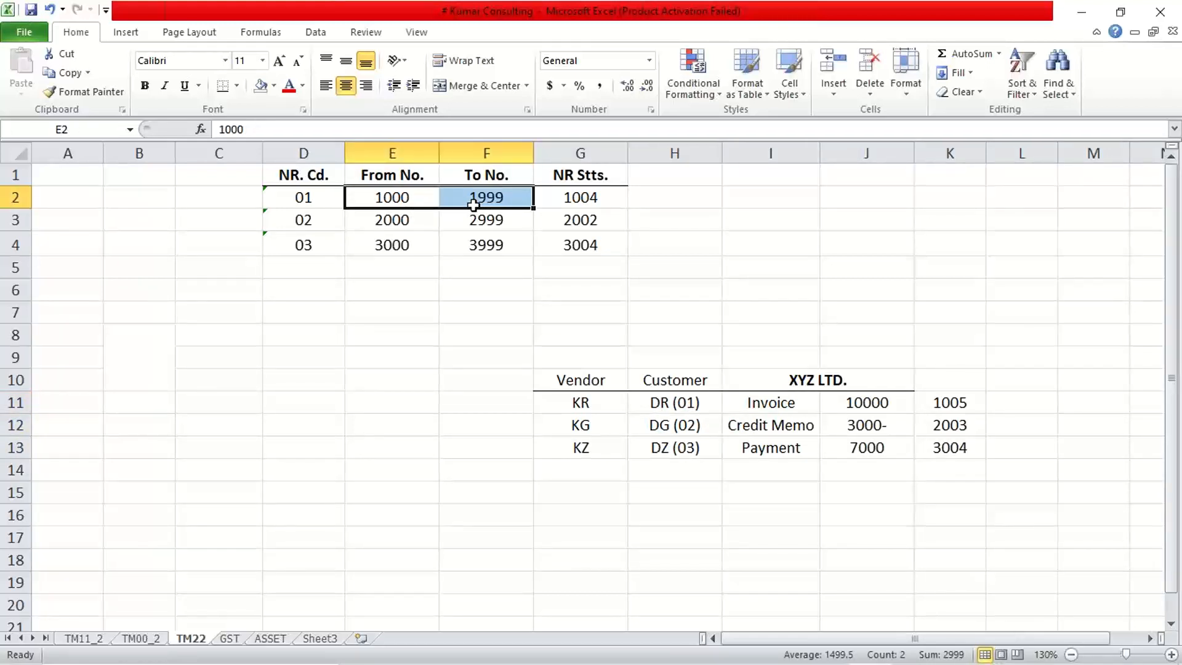
# Review document types DR, DG and DZ in H11:H13 one by one against the number range interval of code 01.
pyautogui.click(659, 404)
pyautogui.moveTo(660, 404); pyautogui.dragTo(658, 449)
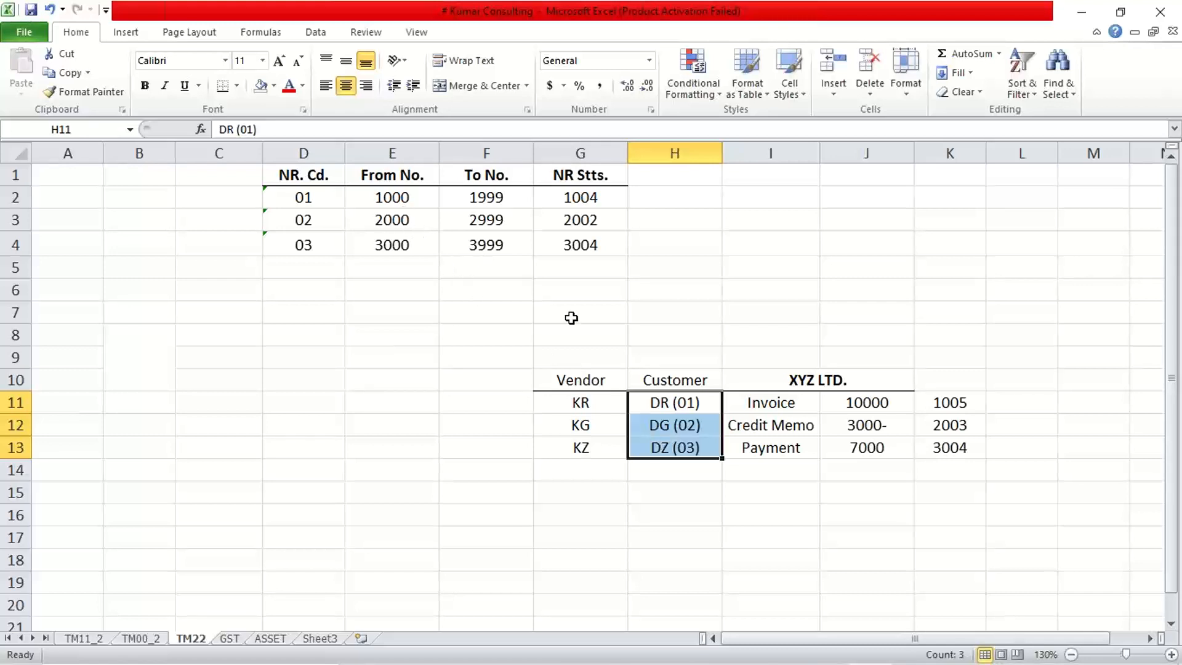
pyautogui.click(671, 402)
pyautogui.click(659, 422)
pyautogui.click(665, 449)
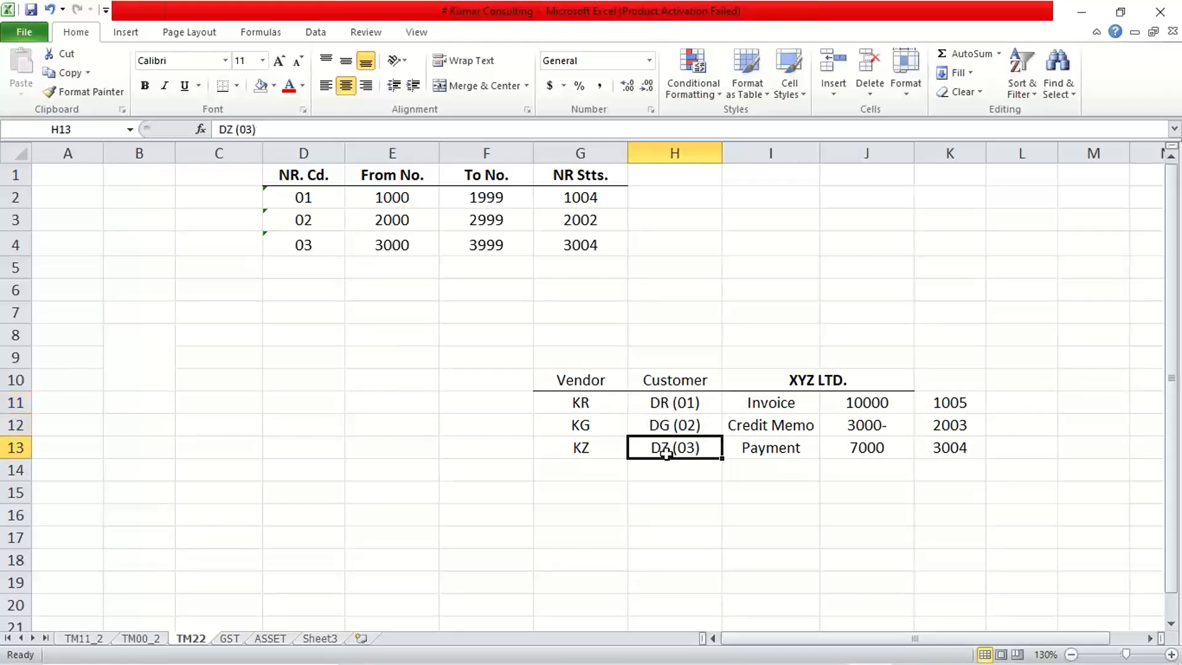
pyautogui.moveTo(659, 401); pyautogui.dragTo(663, 451)
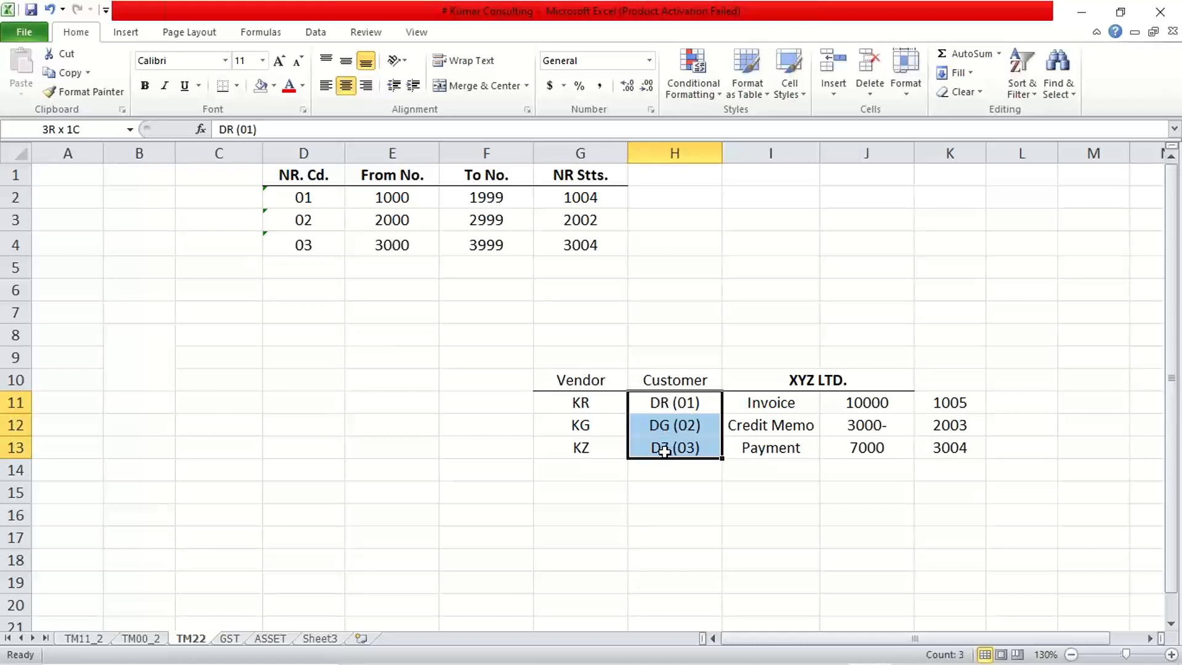
pyautogui.click(668, 403)
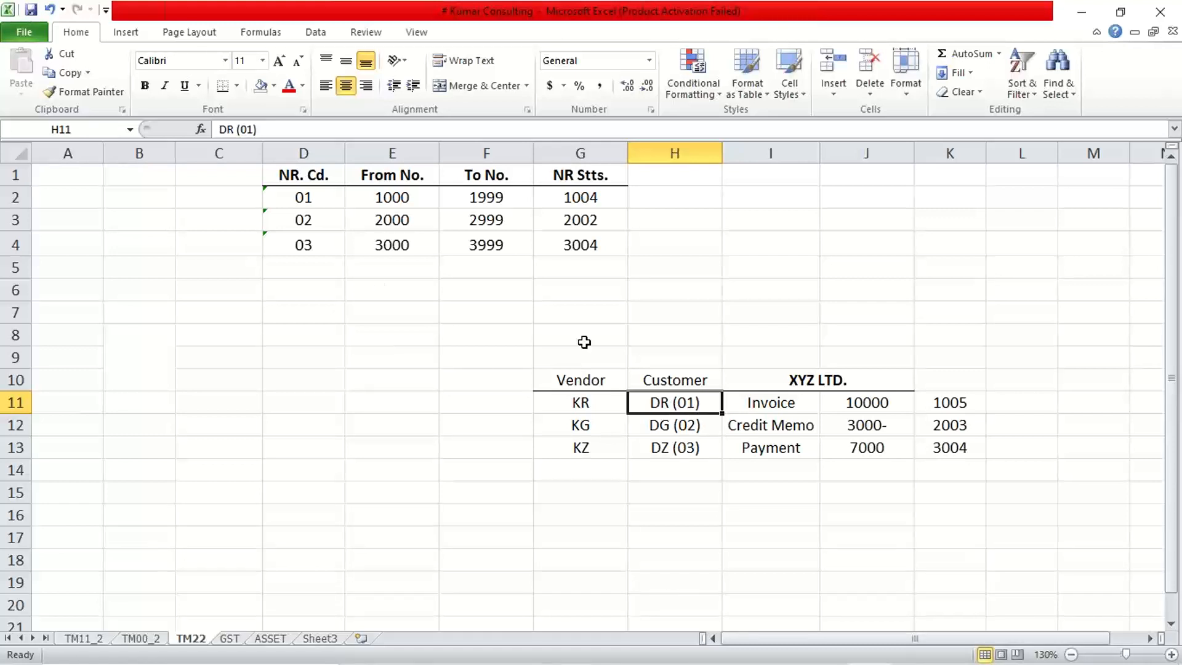
pyautogui.moveTo(358, 199); pyautogui.dragTo(485, 198)
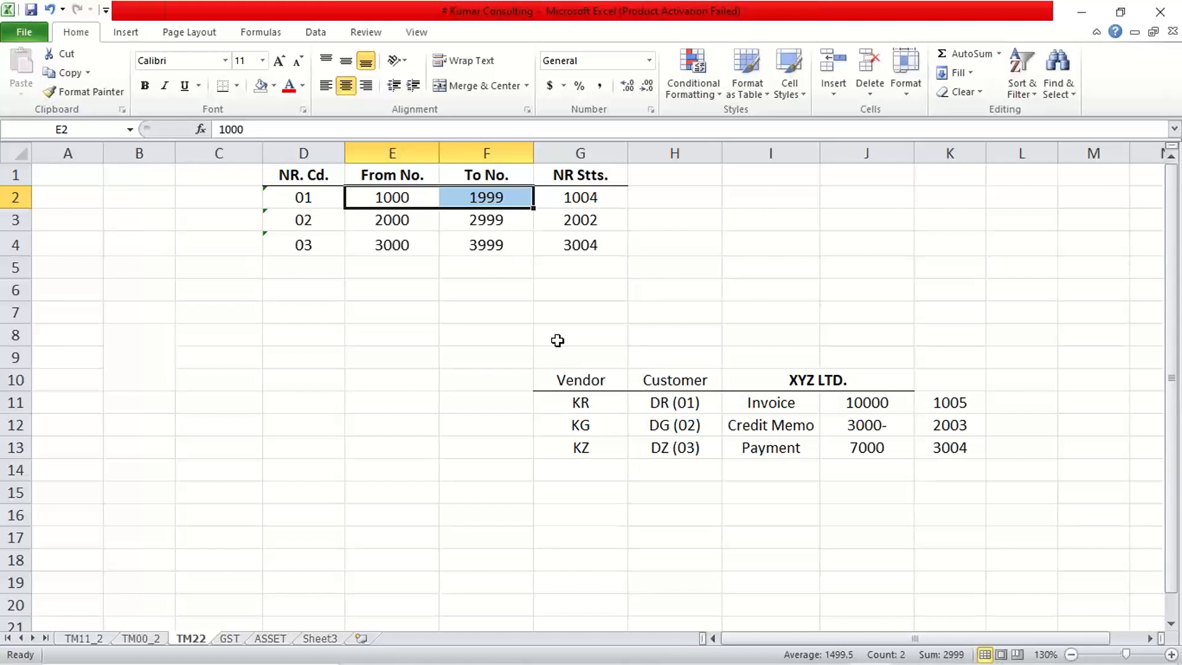
pyautogui.click(680, 408)
pyautogui.click(666, 428)
pyautogui.click(664, 453)
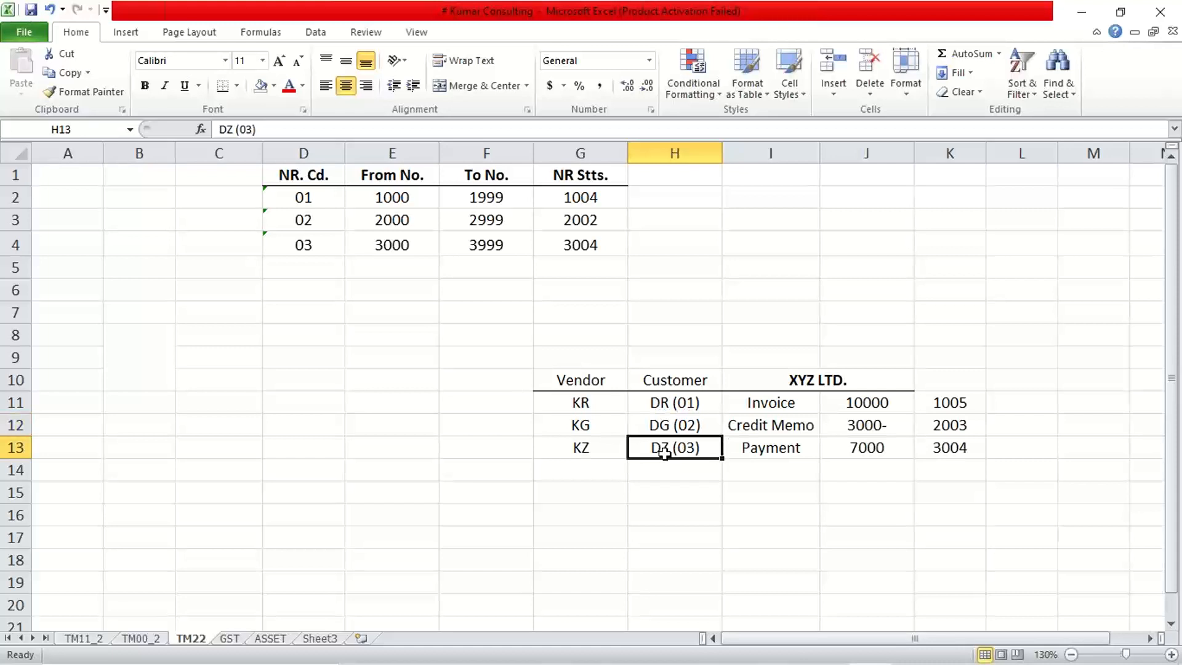
# View the FBN1 and OBA7 slide in PowerPoint, and open the SAP_2 connection from SAP Logon.
pyautogui.moveTo(702, 640)
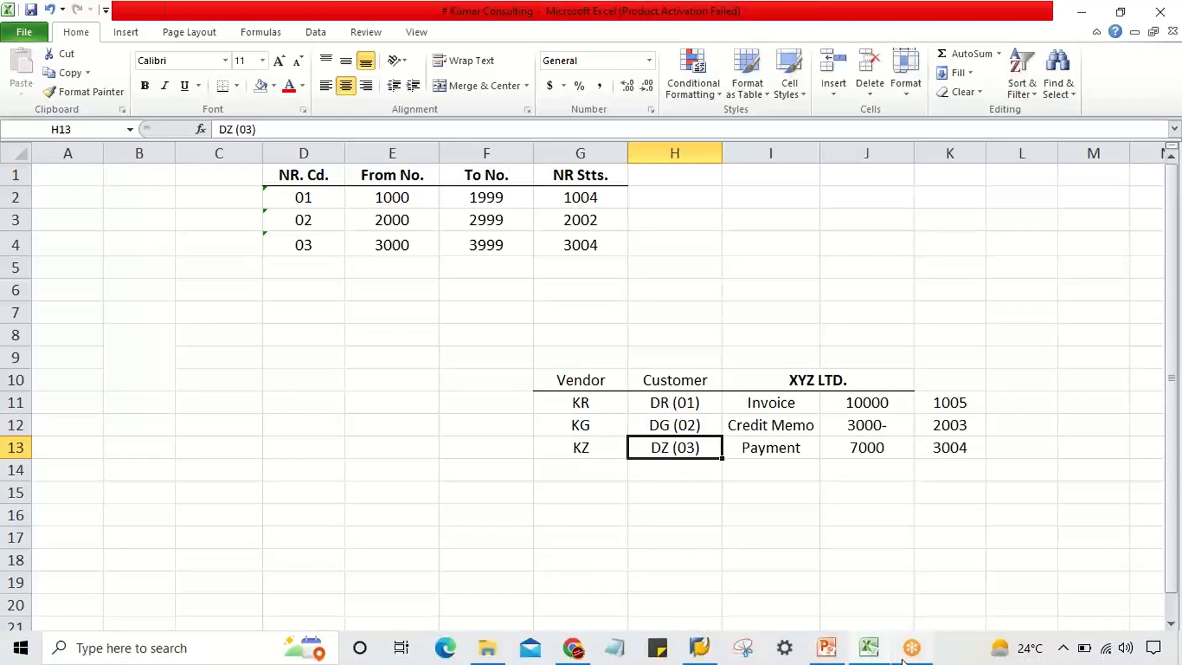
pyautogui.click(827, 647)
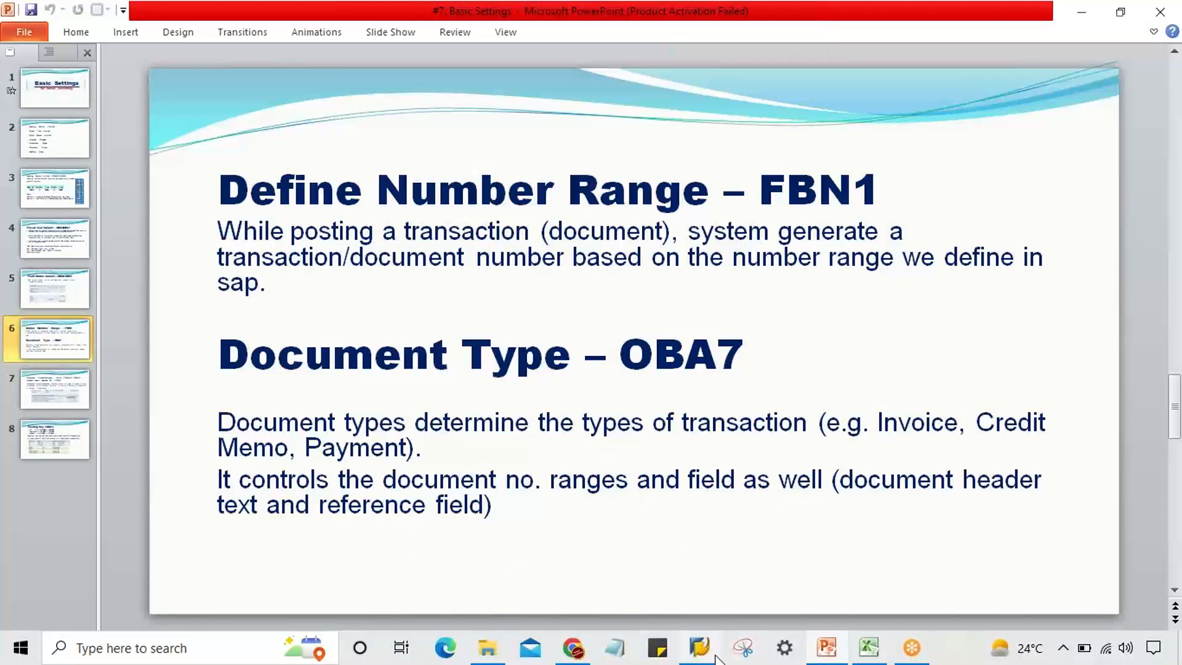
pyautogui.moveTo(716, 658)
pyautogui.click(707, 609)
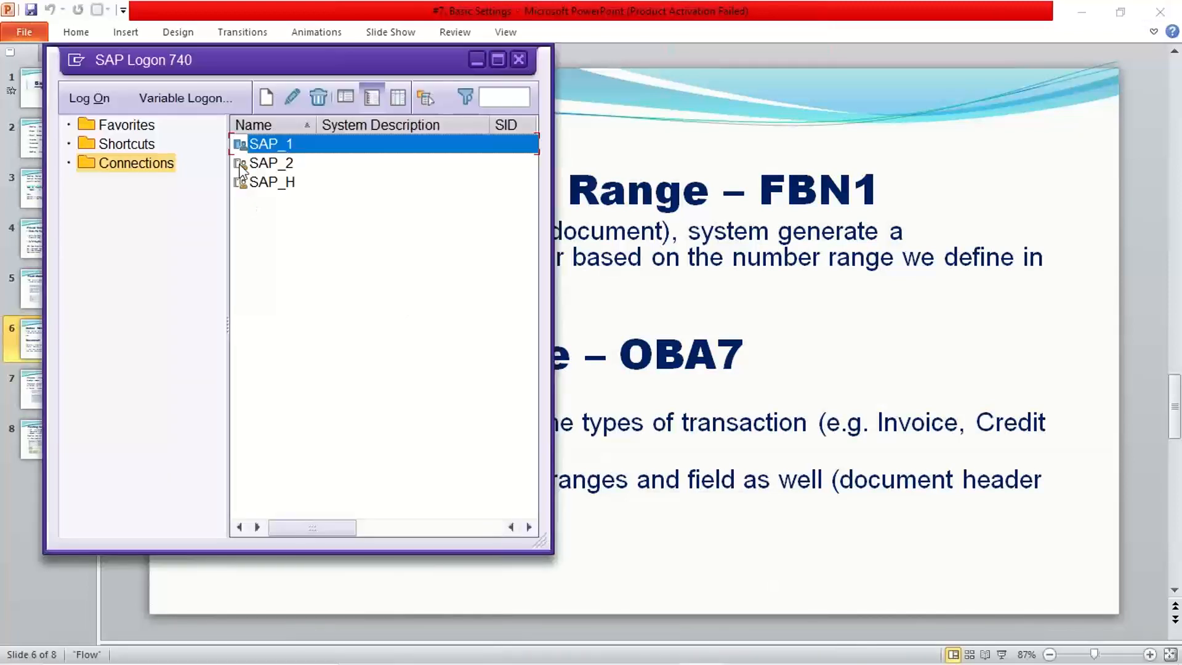
pyautogui.doubleClick(288, 163)
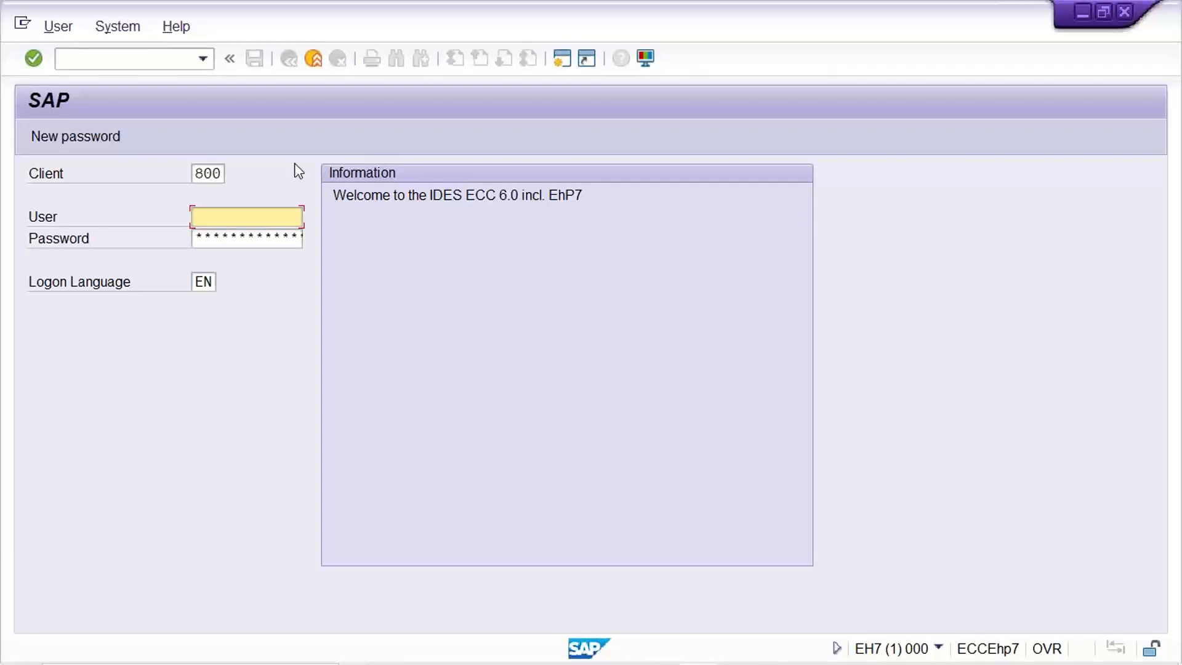
# Log on to client 800 with the user ID and the account password.
pyautogui.press('Down')
pyautogui.press('Return')
pyautogui.press('Tab')
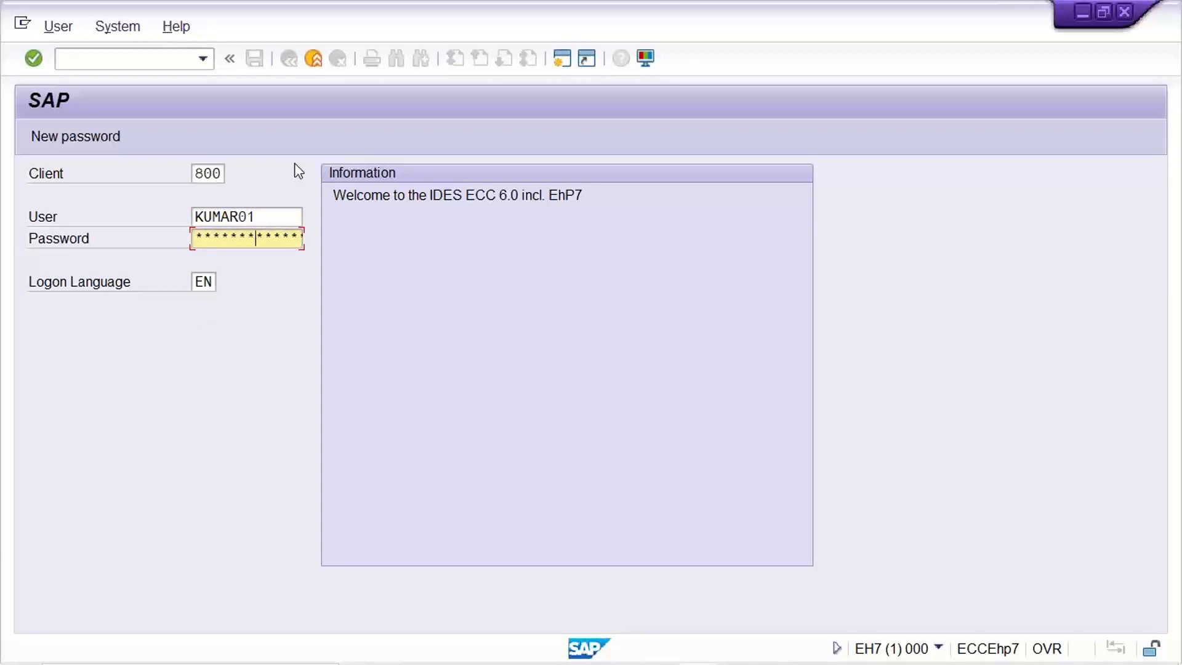
pyautogui.press('Return')
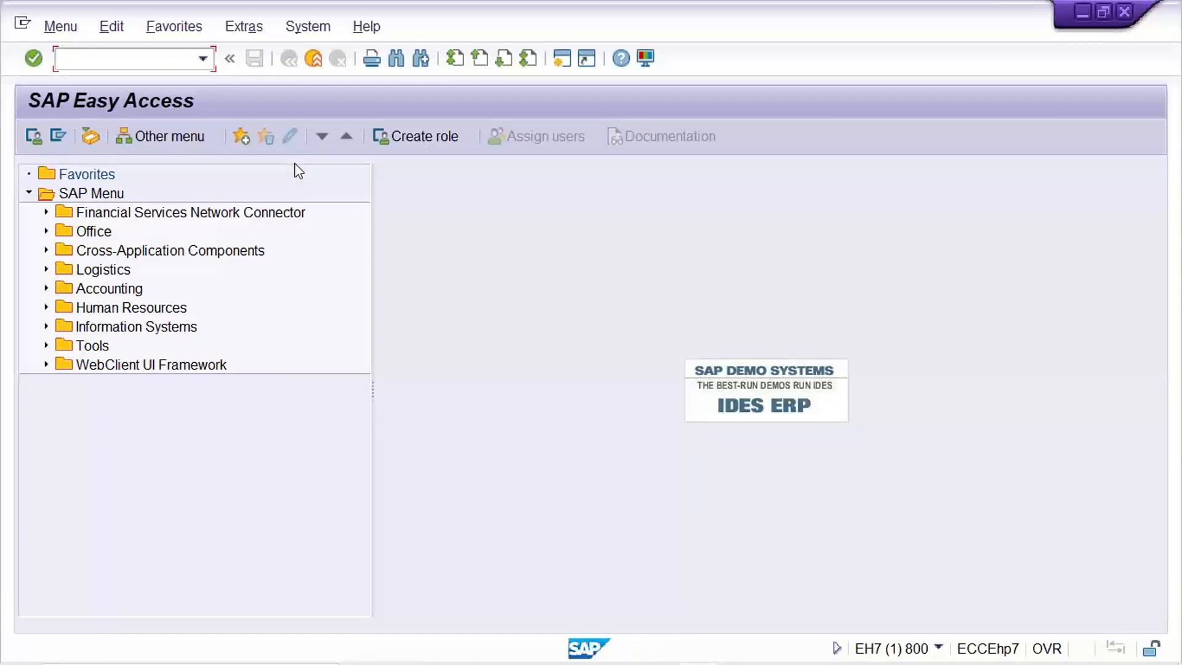
# Open the document types overview with transaction OBA7.
pyautogui.write('OBA7')
pyautogui.press('Return')
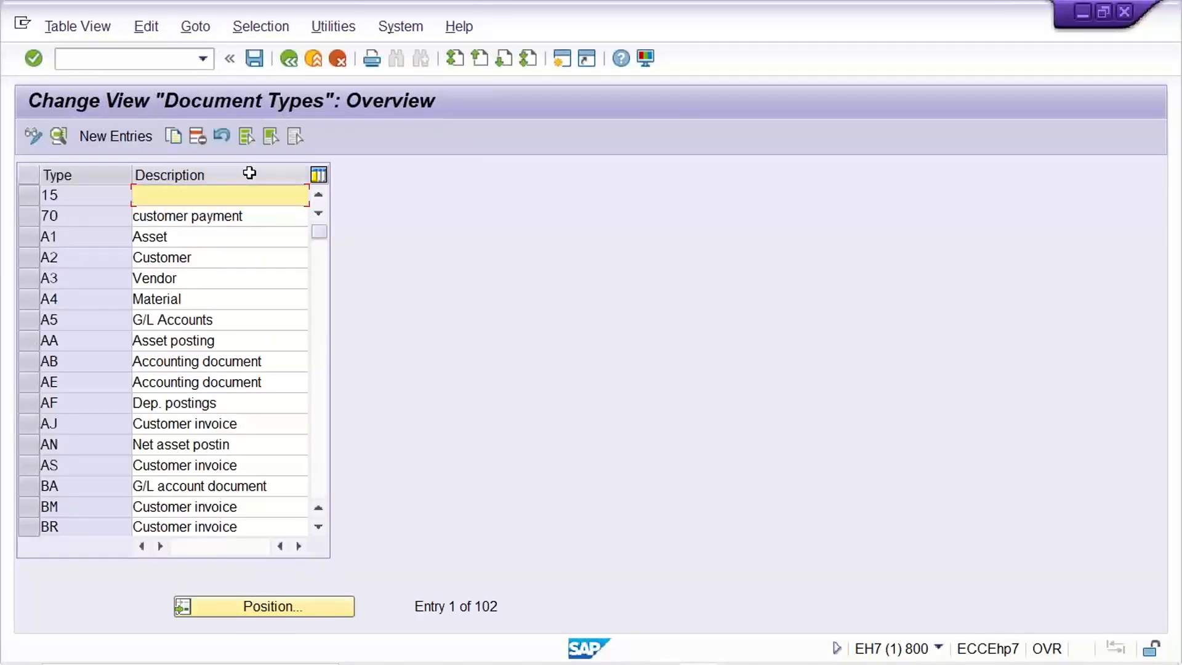
# Delete the document types 15, 70 and A1 to A5, and save the deletion in customizing request EH7K901734.
pyautogui.click(29, 195)
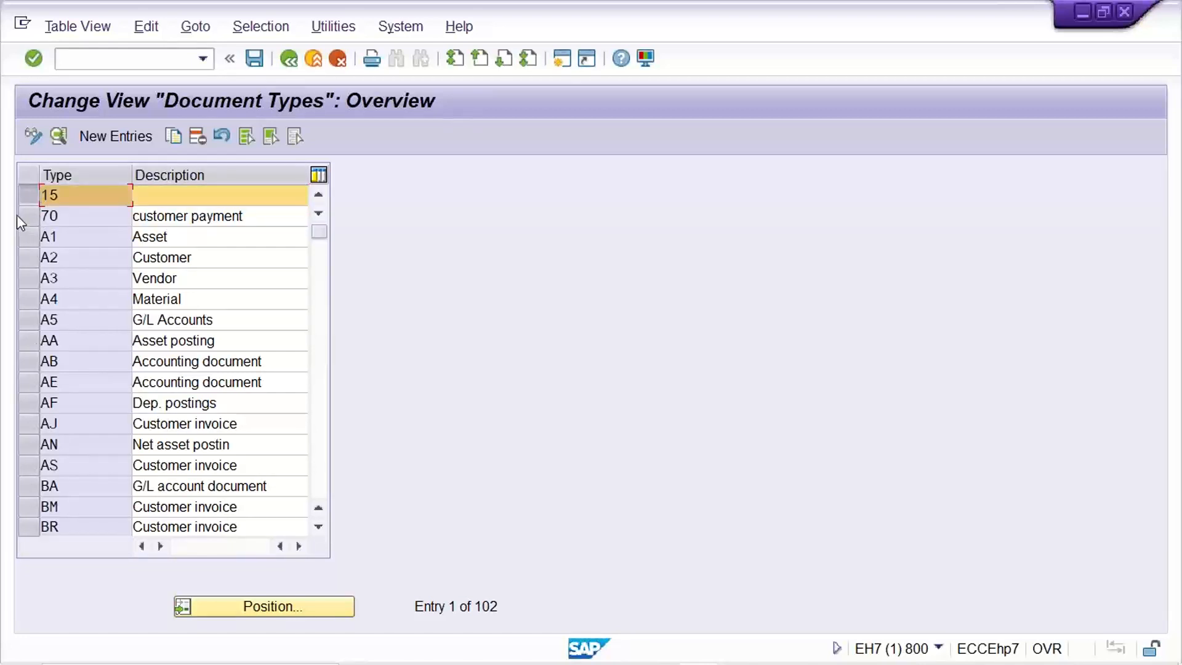
pyautogui.click(22, 218)
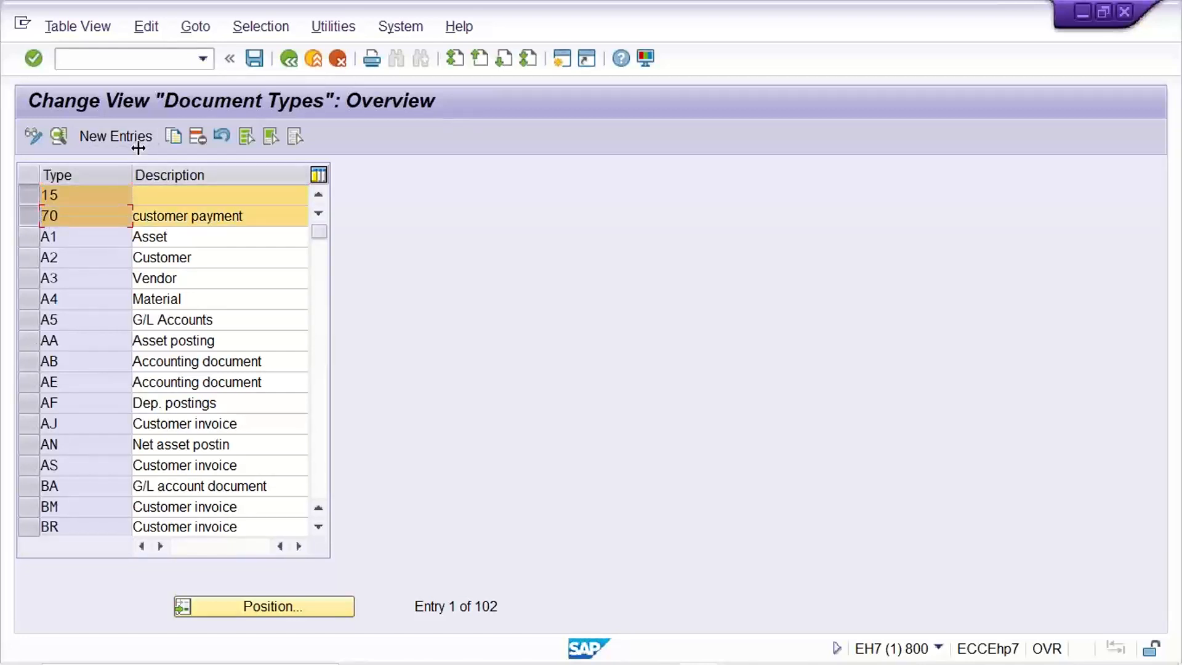
pyautogui.moveTo(29, 245); pyautogui.dragTo(28, 326)
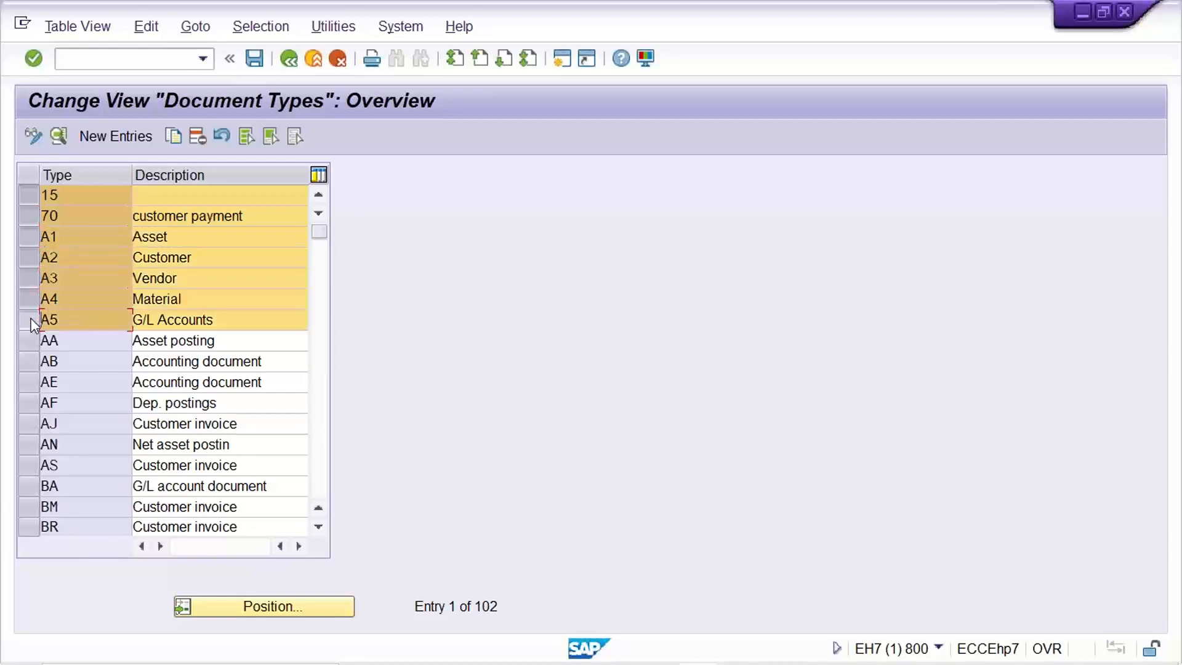
pyautogui.click(194, 142)
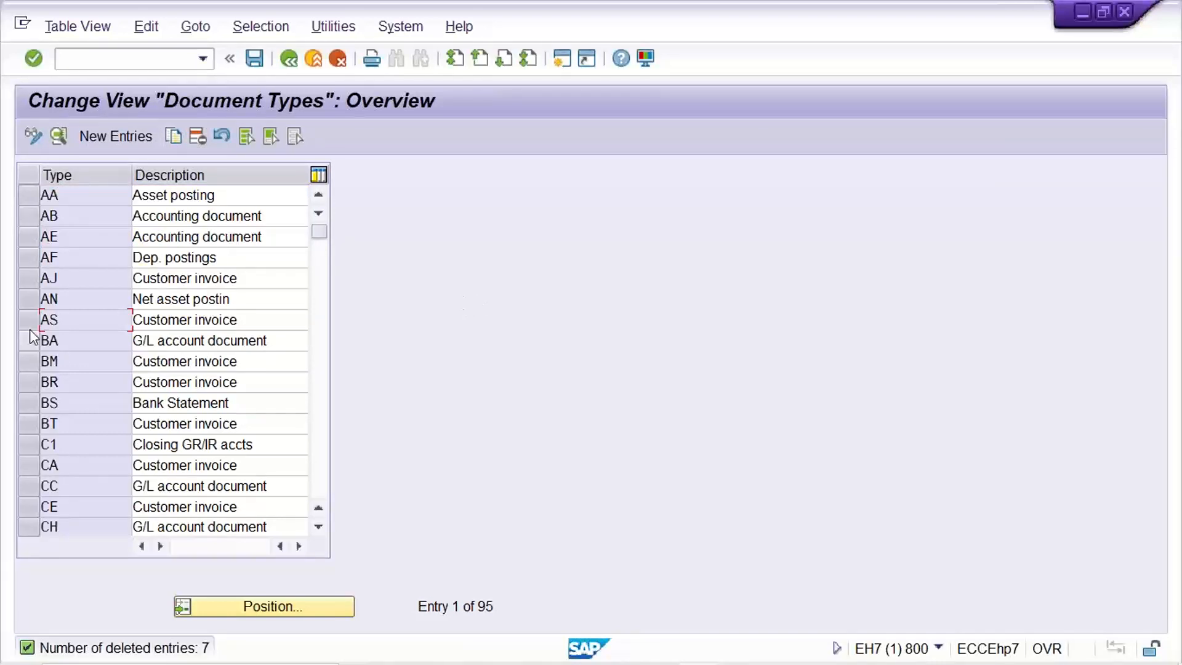
pyautogui.click(78, 200)
pyautogui.hotkey('ctrl', 's')
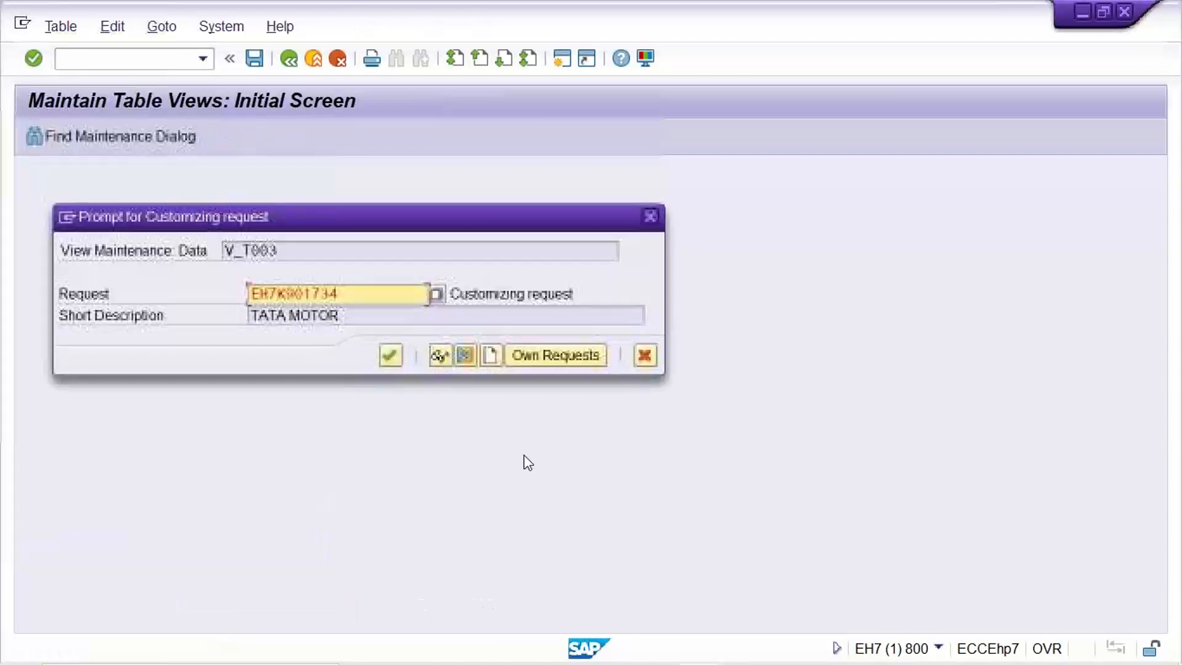
pyautogui.press('Return')
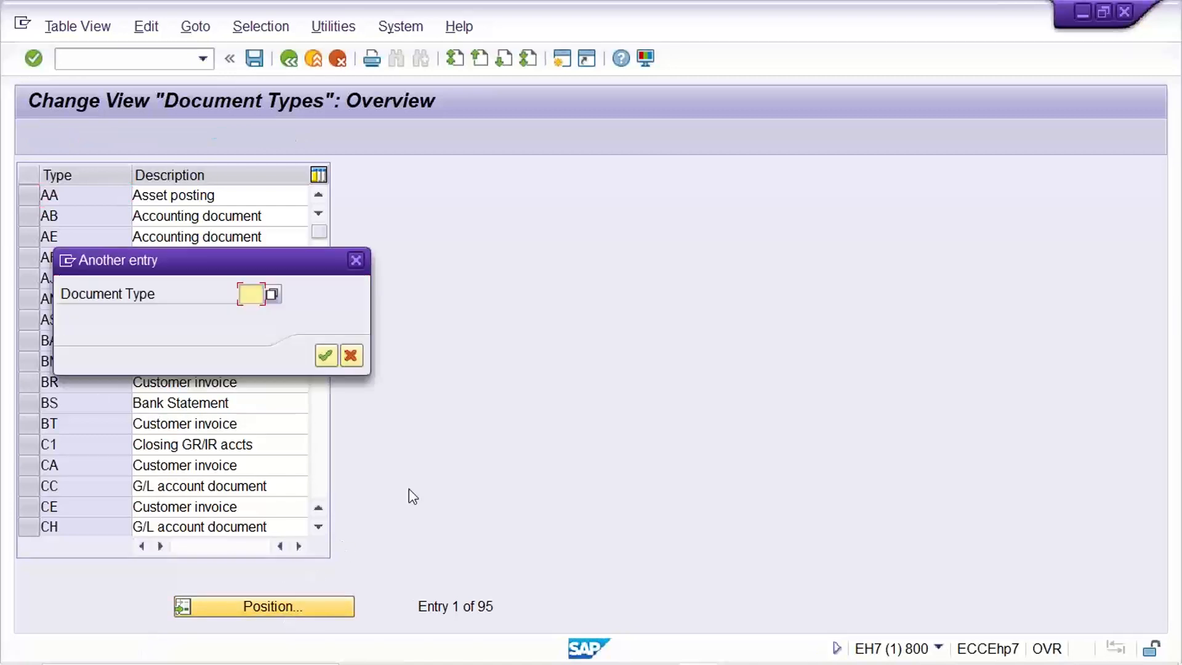
# Position the document types list at DR and check the descriptions of DR and DZ.
pyautogui.write('DR')
pyautogui.press('Return')
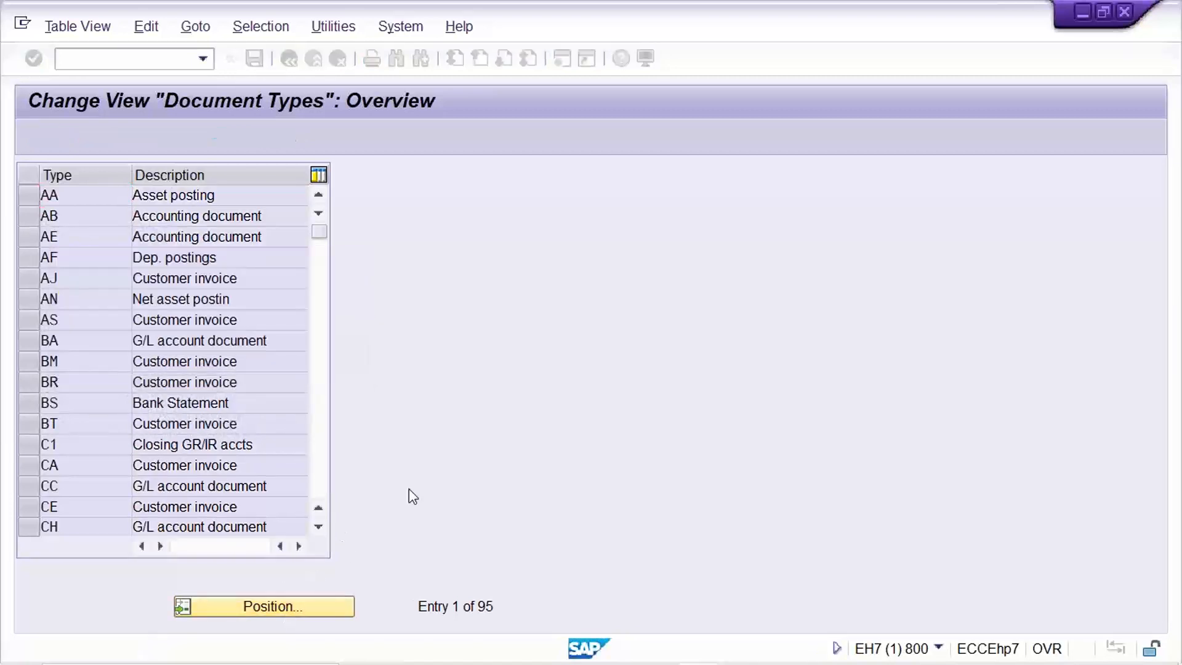
pyautogui.click(246, 198)
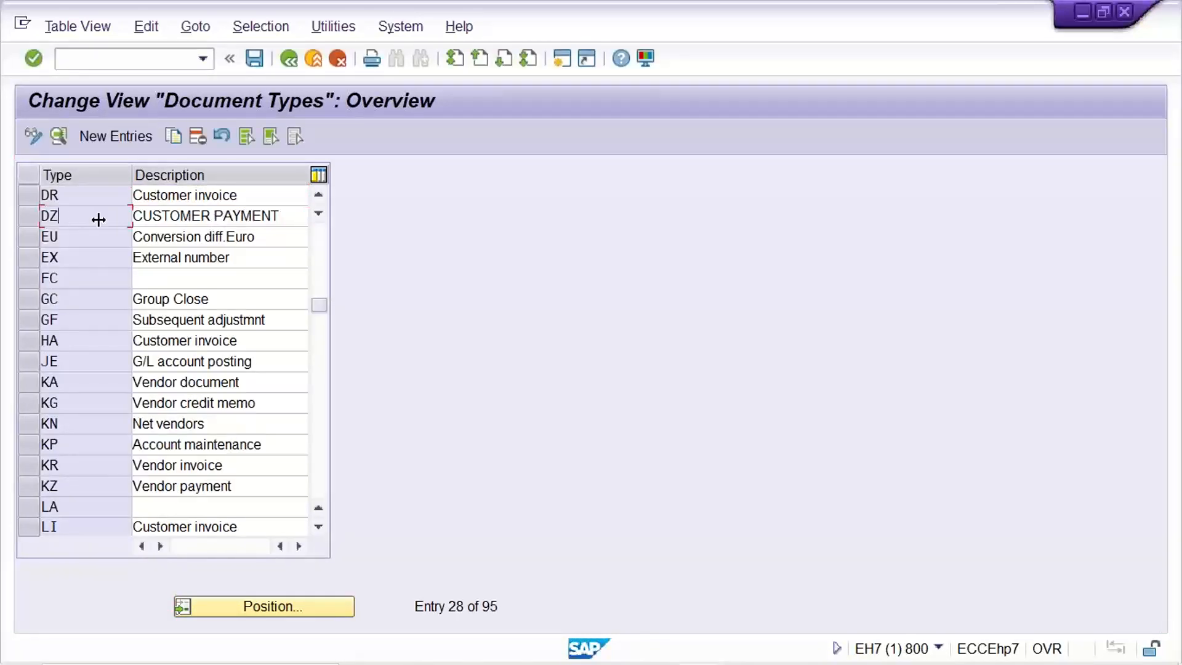
pyautogui.click(287, 220)
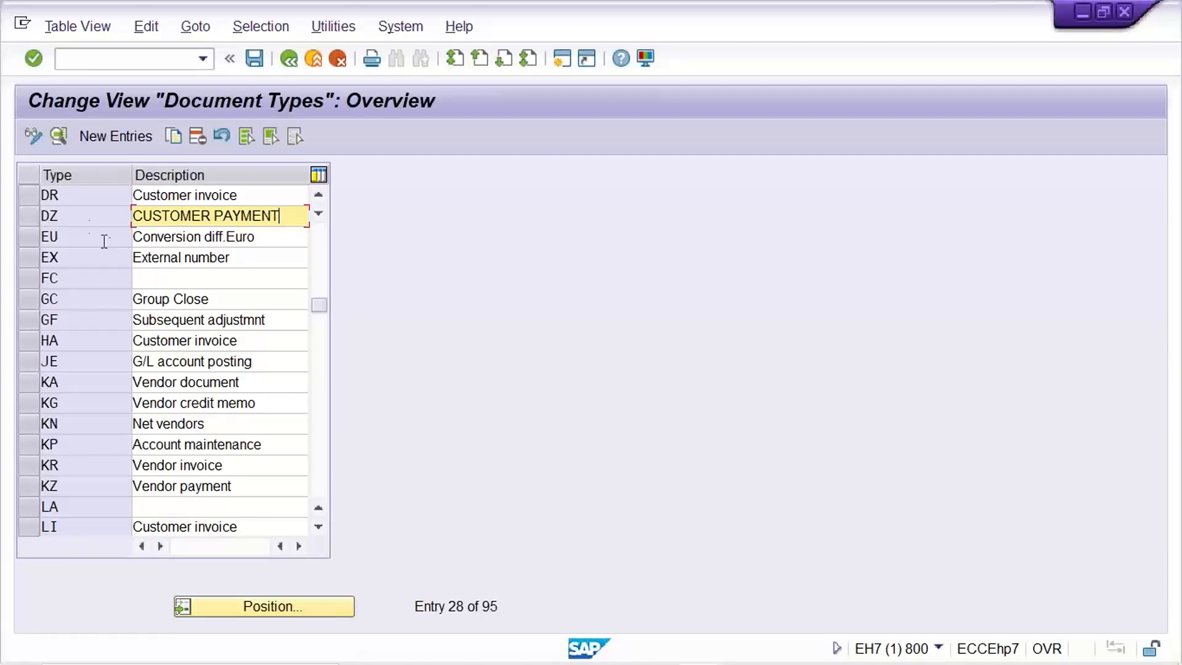
# Examine the entries above DR in the list, checking document types DG, DI and DM.
pyautogui.click(320, 194)
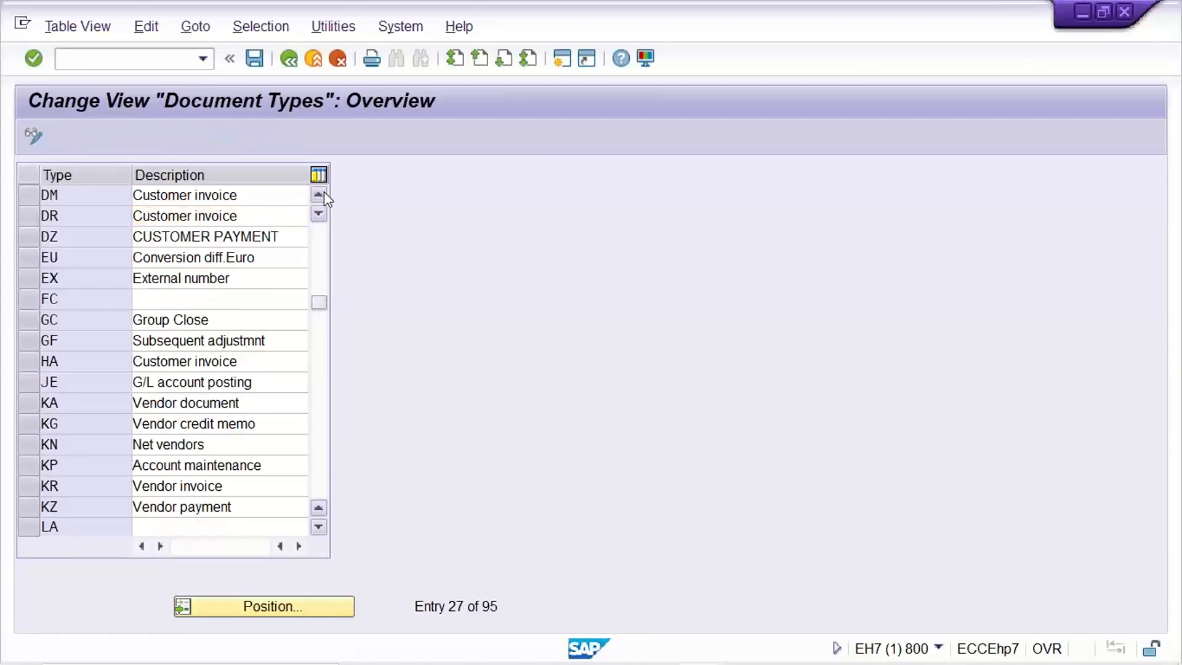
pyautogui.click(320, 194)
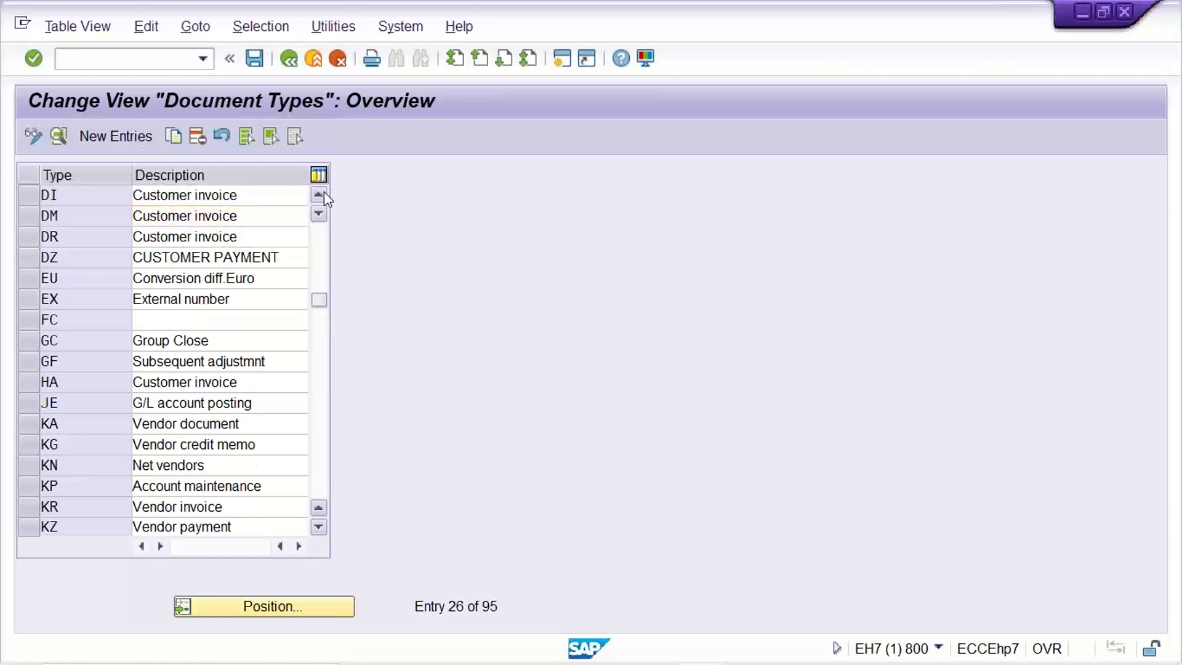
pyautogui.click(323, 192)
pyautogui.click(324, 193)
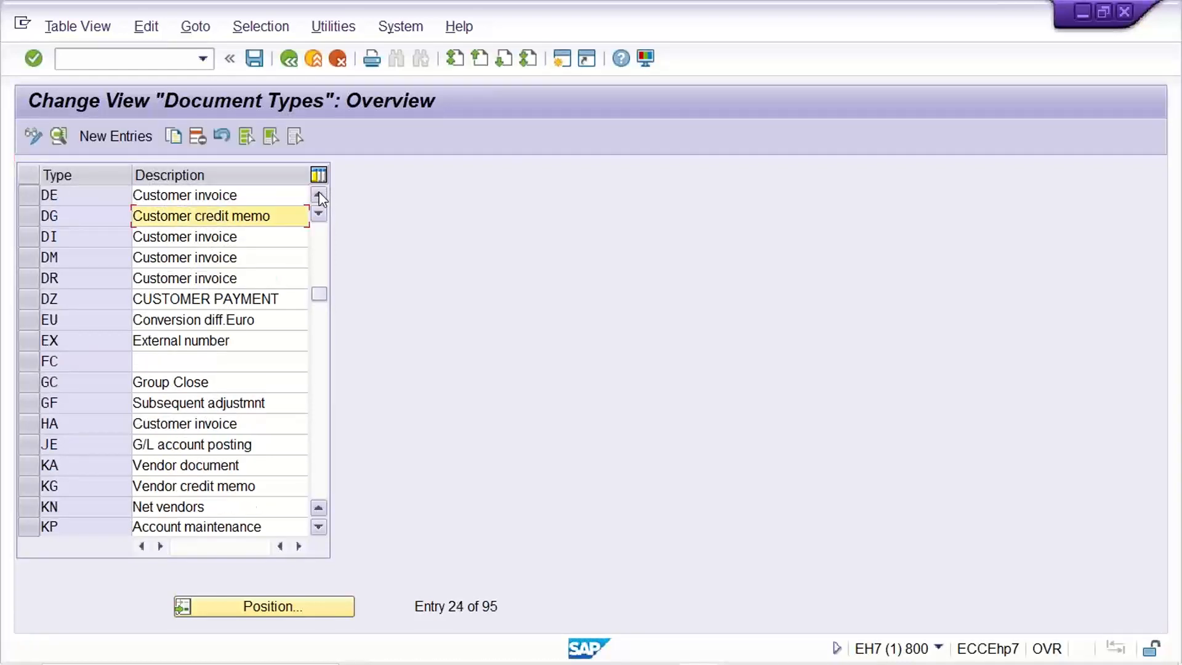
pyautogui.click(86, 215)
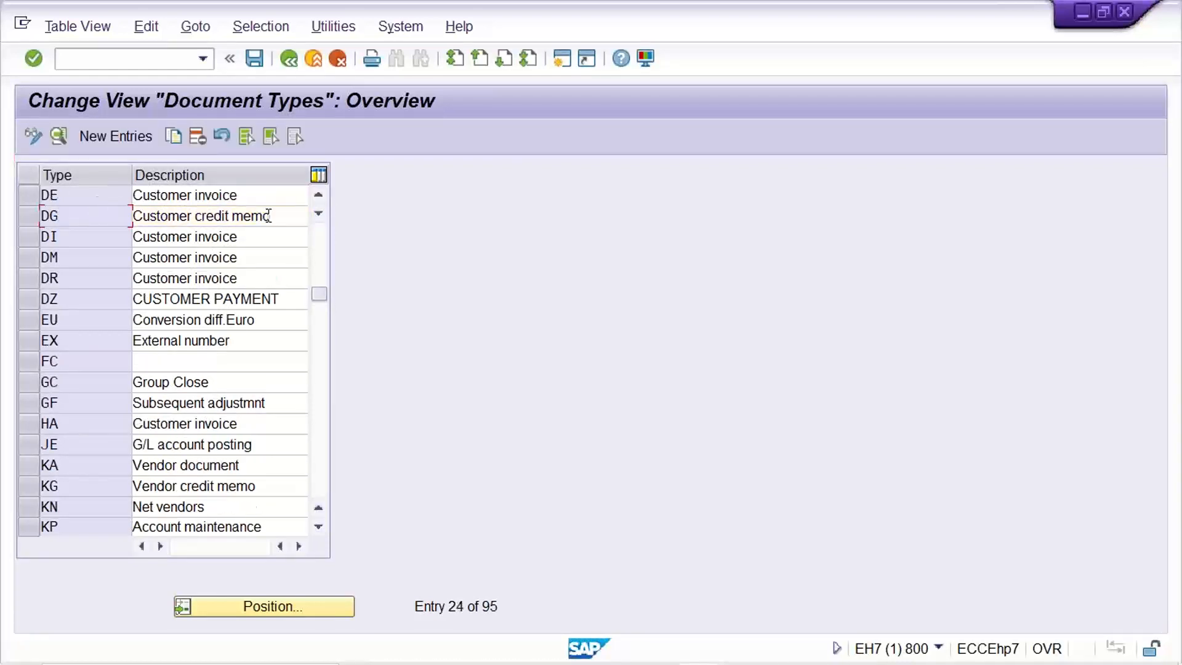
pyautogui.click(268, 214)
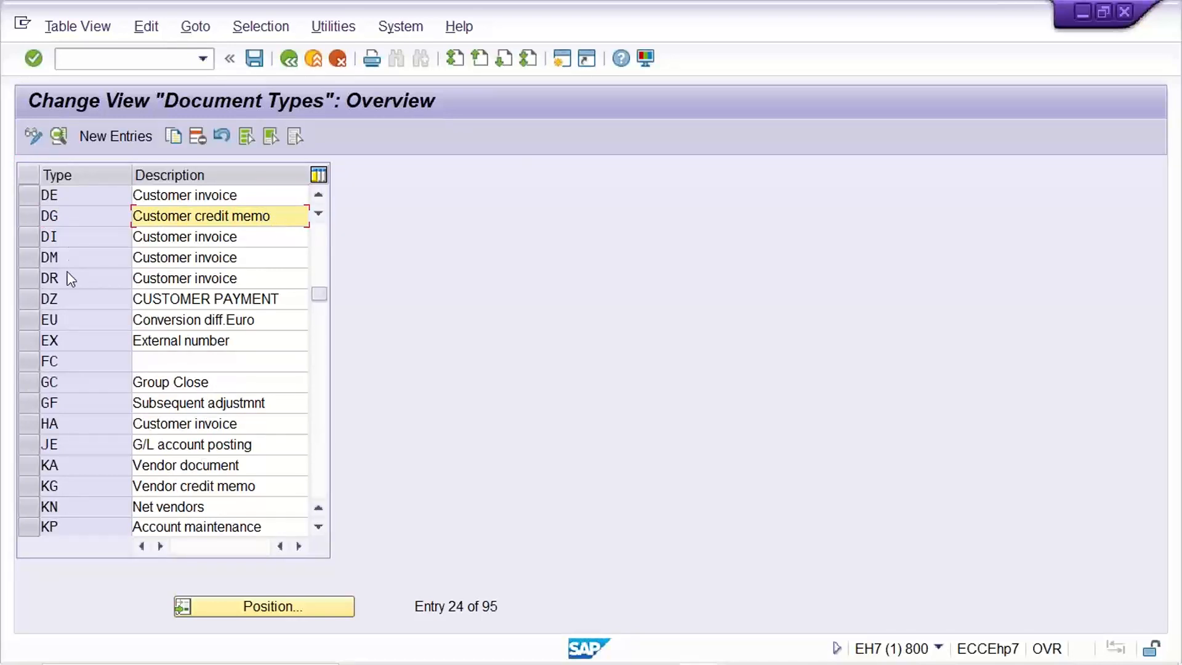
pyautogui.click(71, 237)
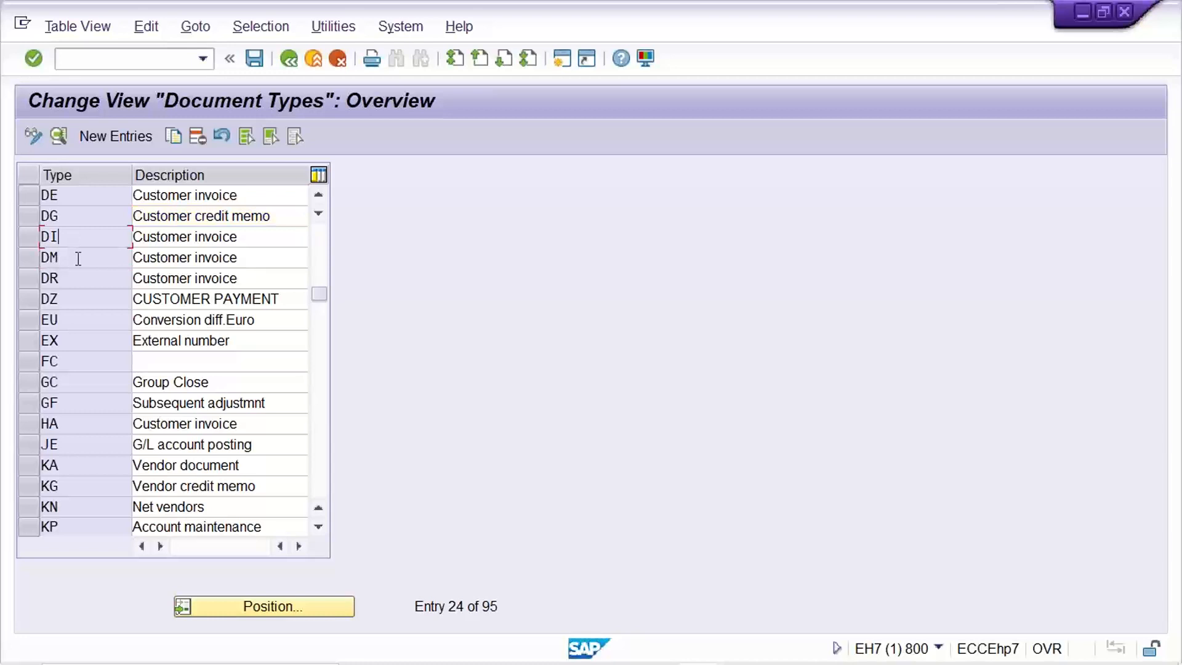
pyautogui.click(78, 258)
# Copy the document type DR to a new document type DJ.
pyautogui.click(44, 277)
pyautogui.click(27, 277)
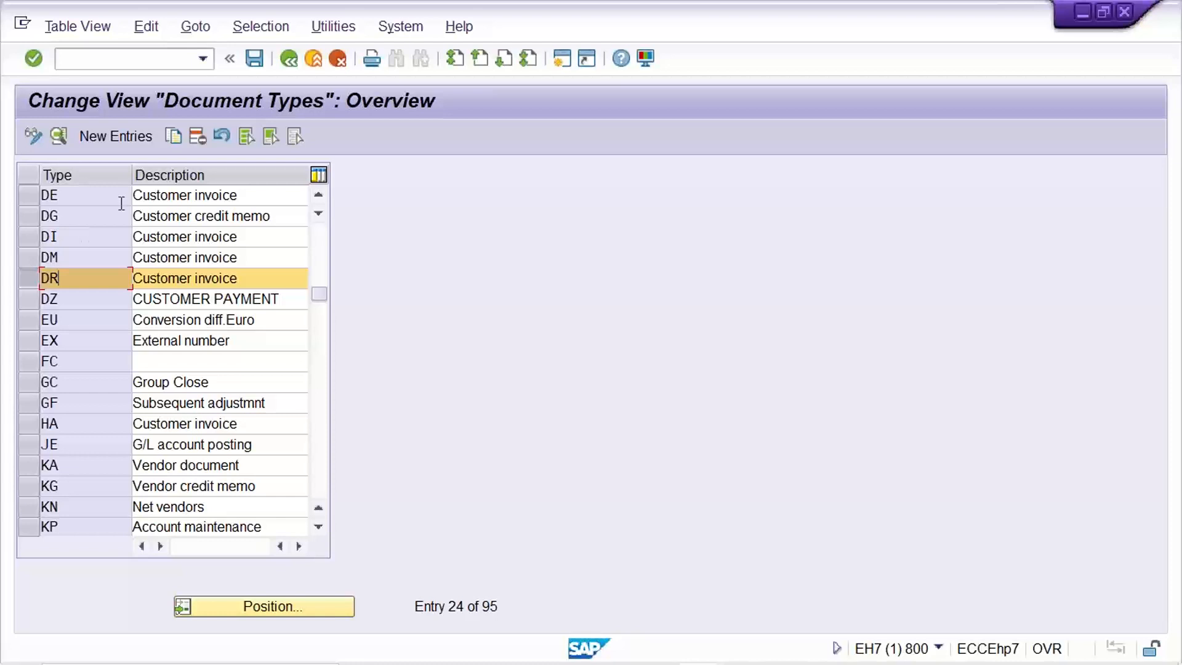
pyautogui.click(176, 143)
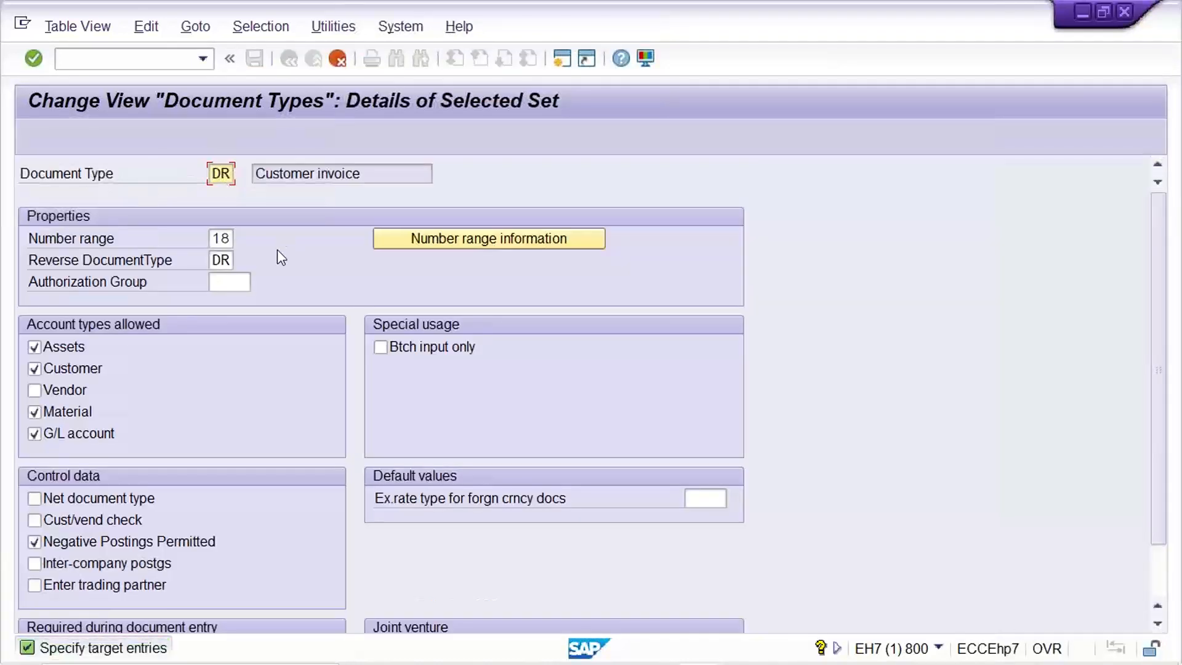
pyautogui.write('J')
pyautogui.press('Return')
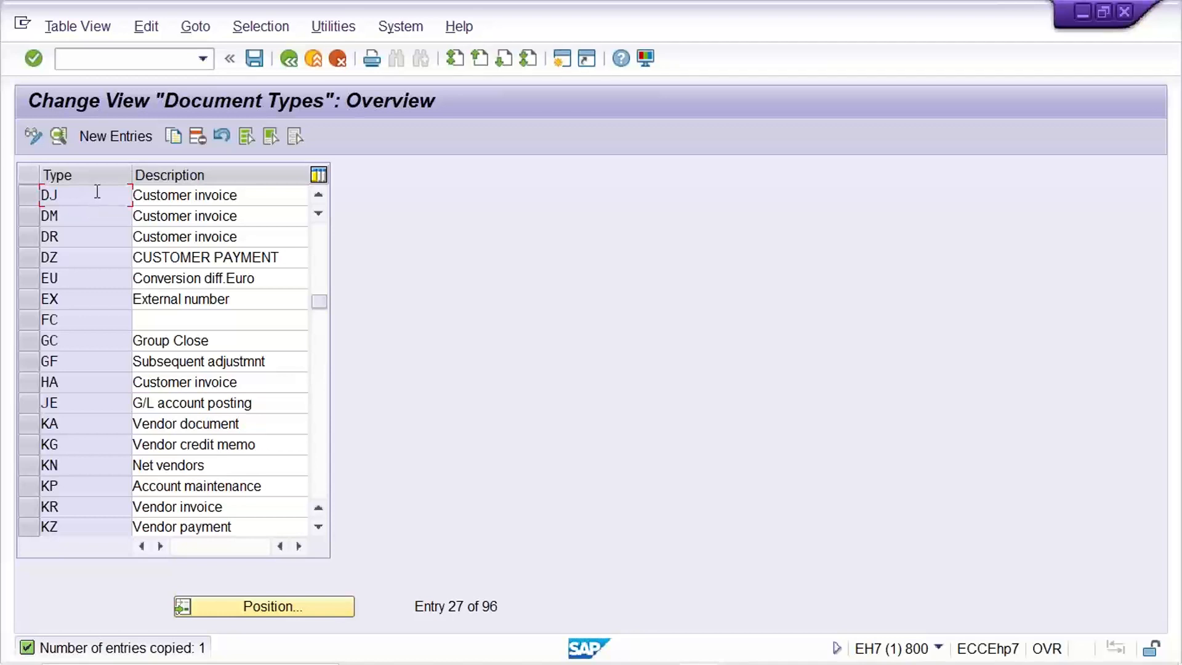
# Open the details of document type DR and check its assigned number range.
pyautogui.click(94, 239)
pyautogui.doubleClick(91, 244)
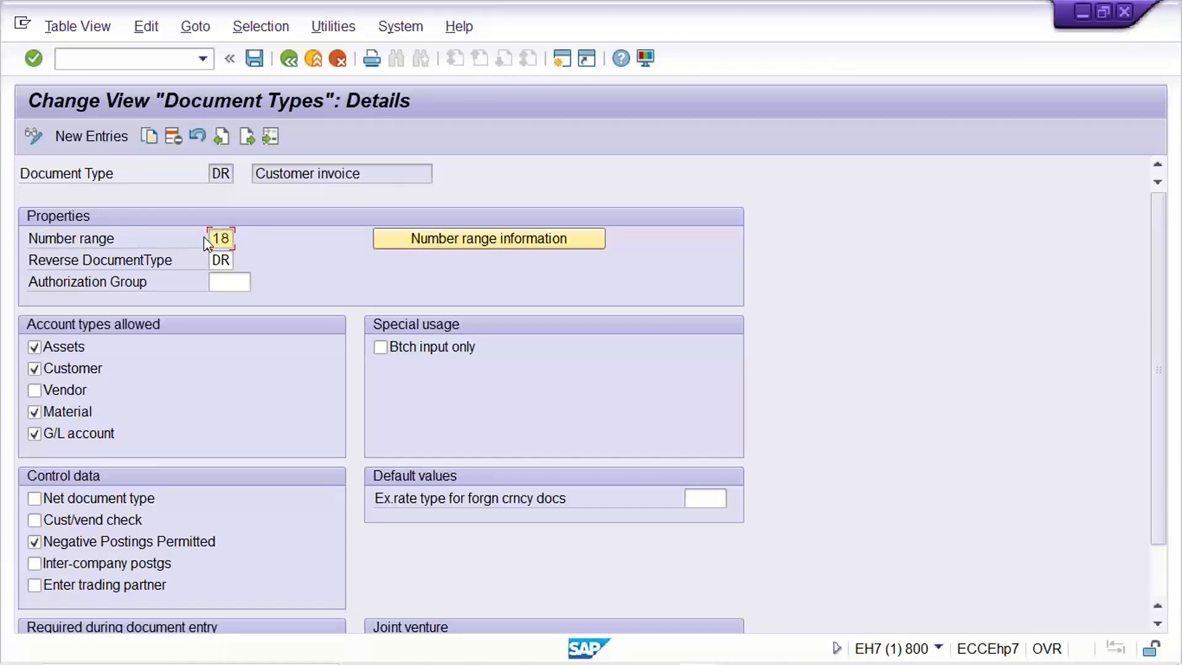
pyautogui.moveTo(212, 242); pyautogui.dragTo(285, 234)
# Open the number range intervals of company code TM22 in change mode and check intervals 01 and 02.
pyautogui.click(463, 238)
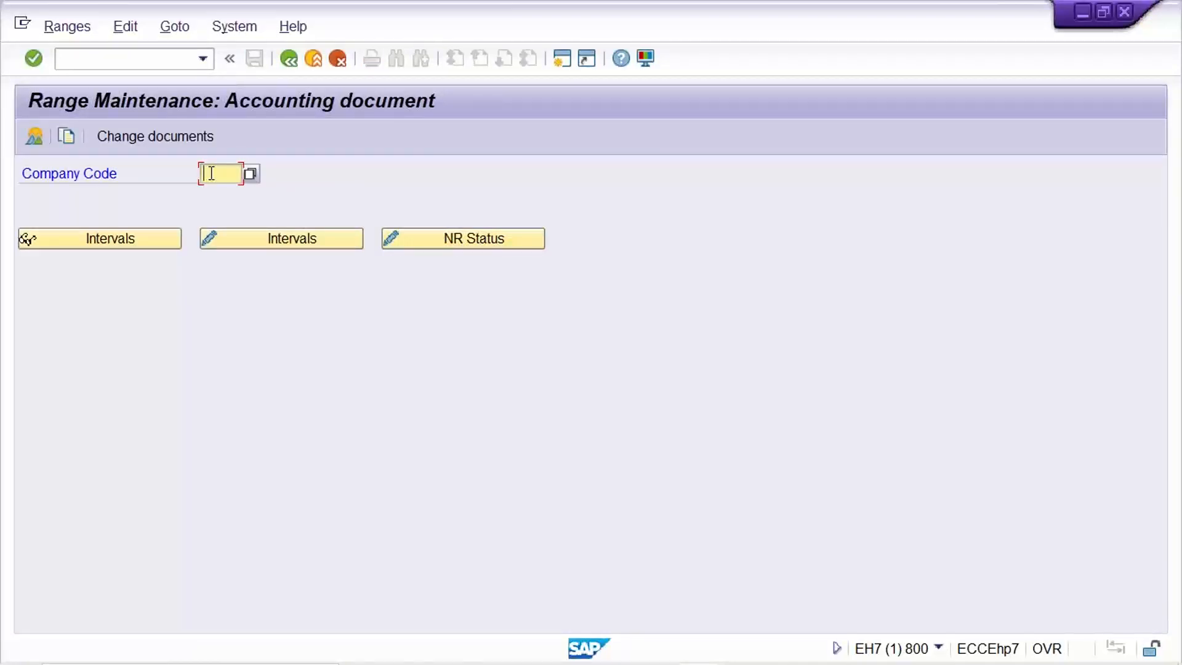
pyautogui.write('T')
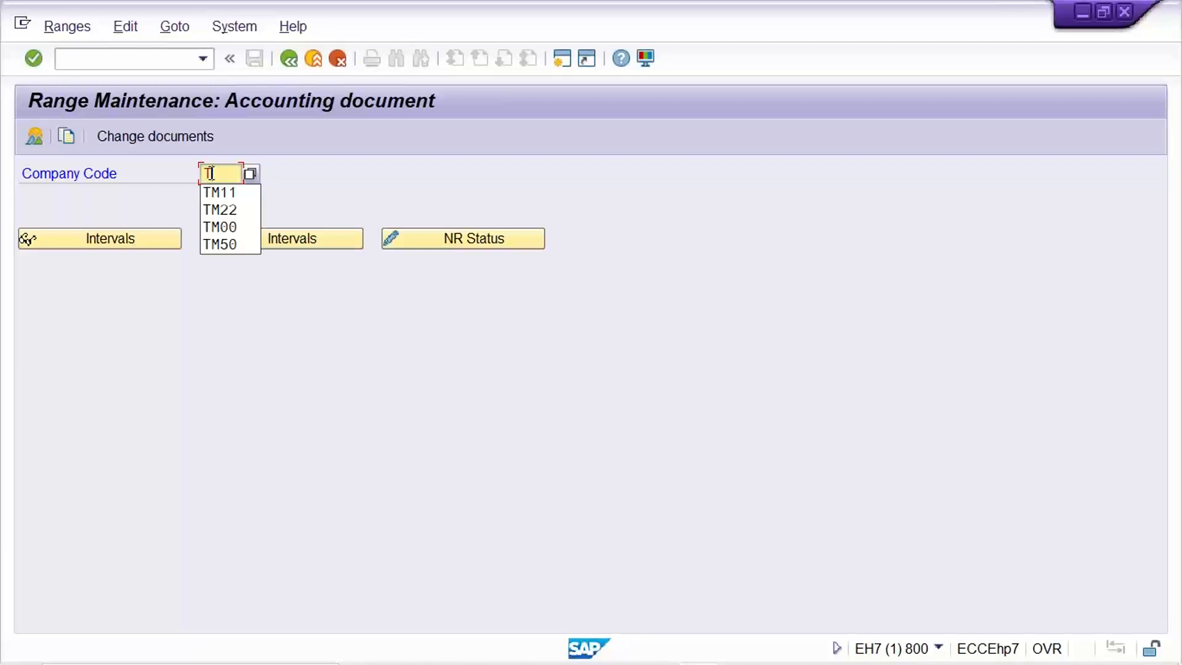
pyautogui.write('M22')
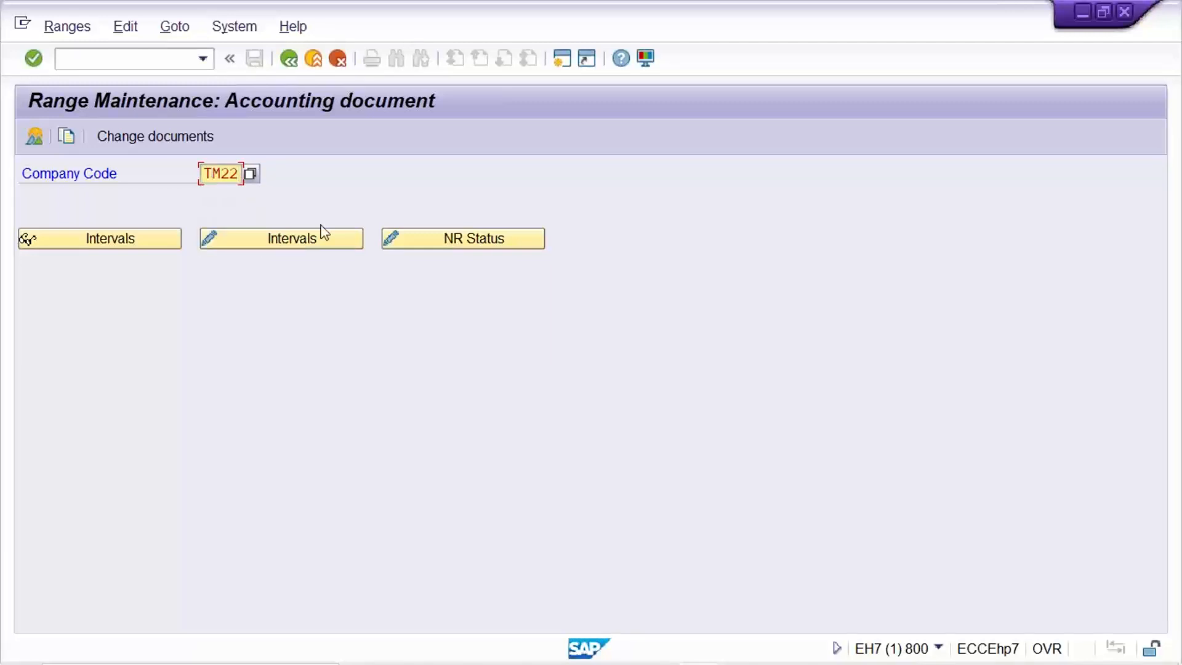
pyautogui.click(320, 237)
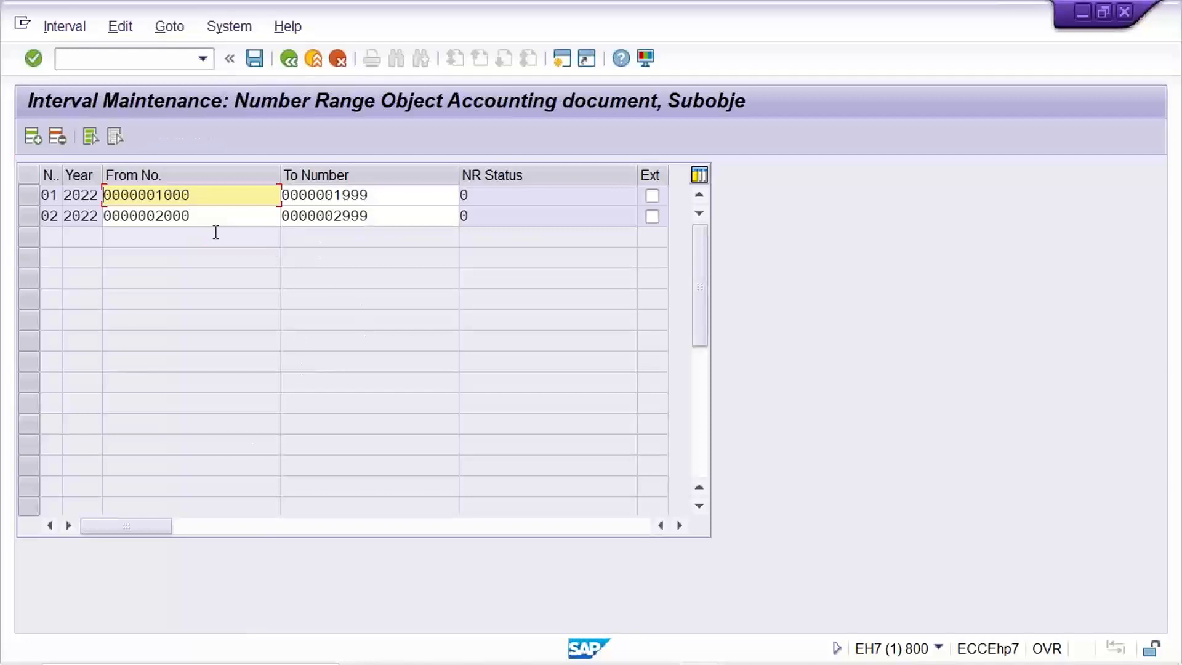
pyautogui.click(198, 217)
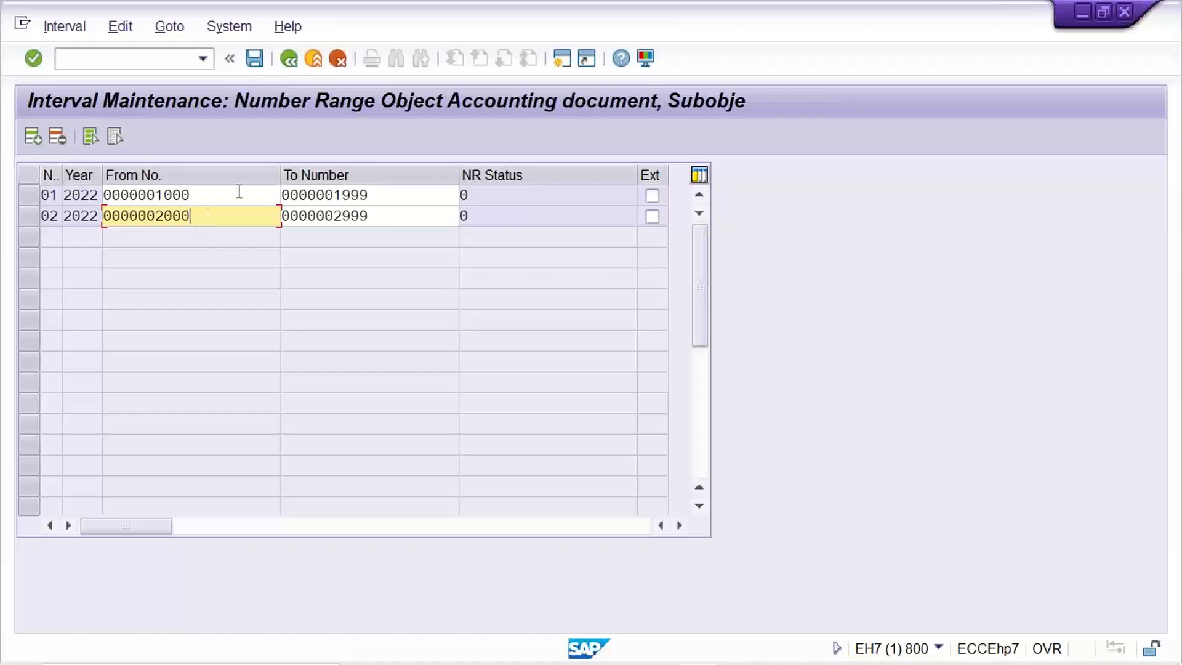
pyautogui.click(580, 218)
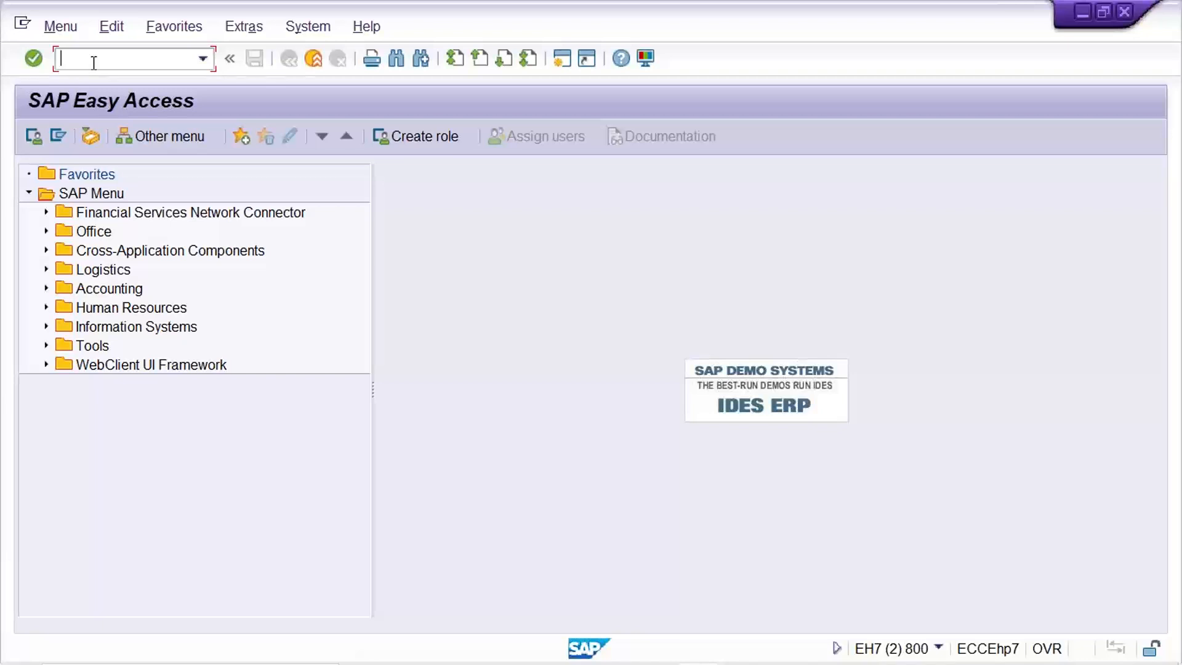
# Open customer invoice entry with transaction FB70 in a second session and check how the document type is displayed.
pyautogui.write('FB70')
pyautogui.press('Return')
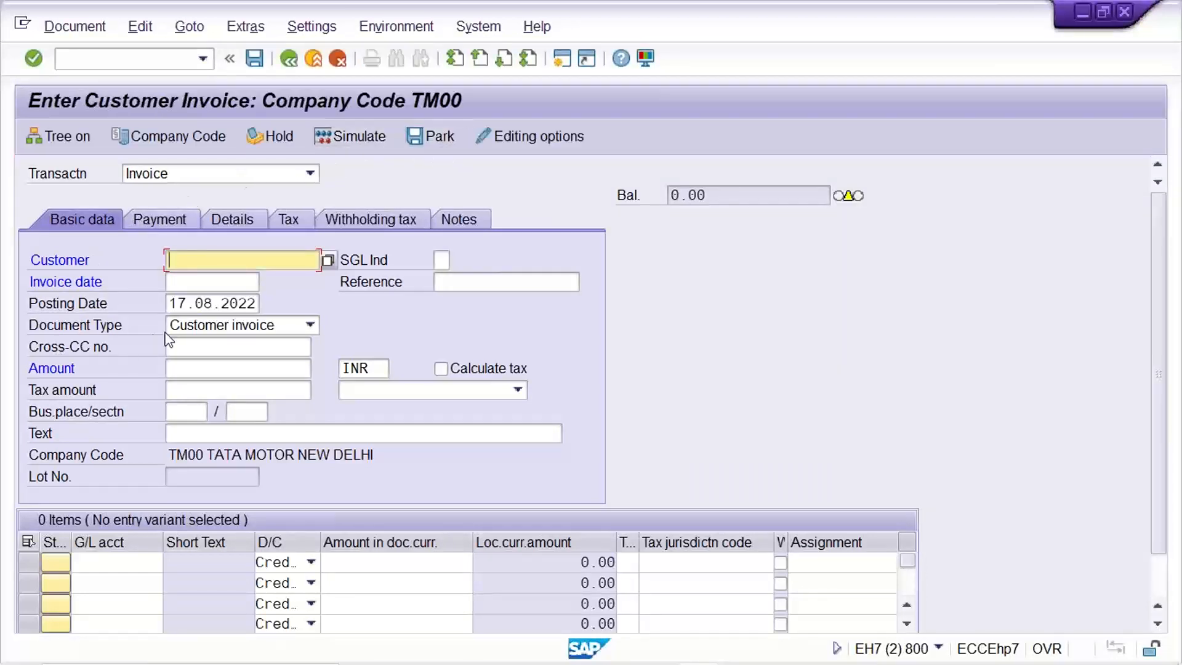
pyautogui.click(255, 330)
pyautogui.click(255, 342)
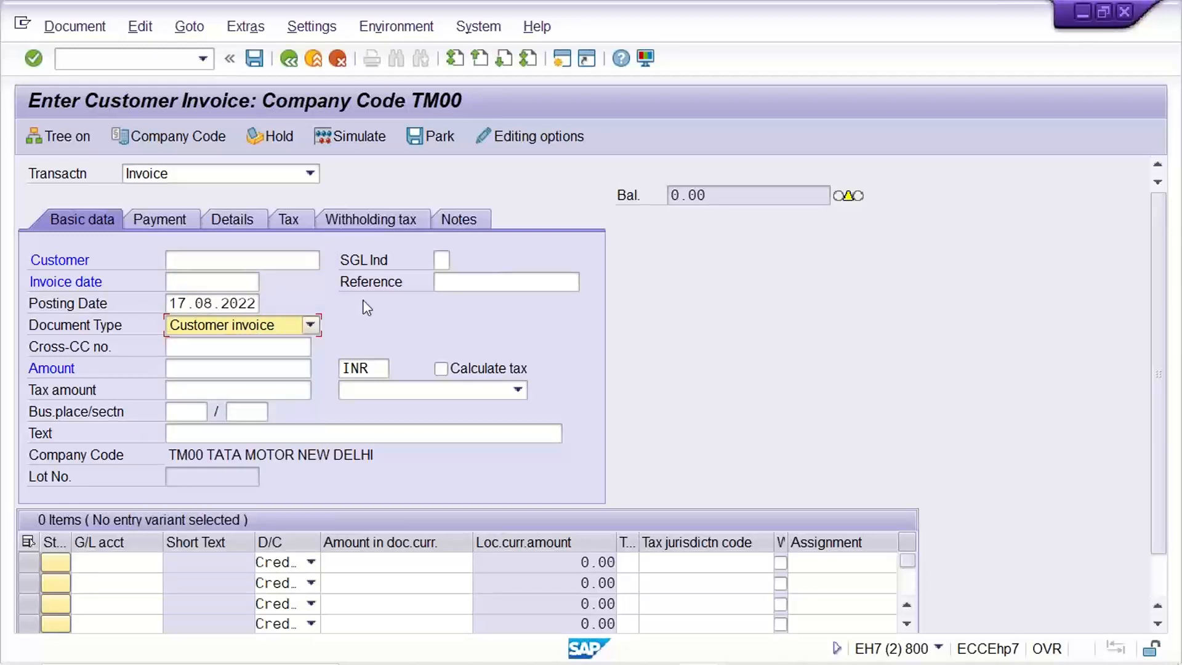
pyautogui.click(223, 320)
# Set the document type option in the editing options to Display with short name, save it and return to the invoice.
pyautogui.click(533, 133)
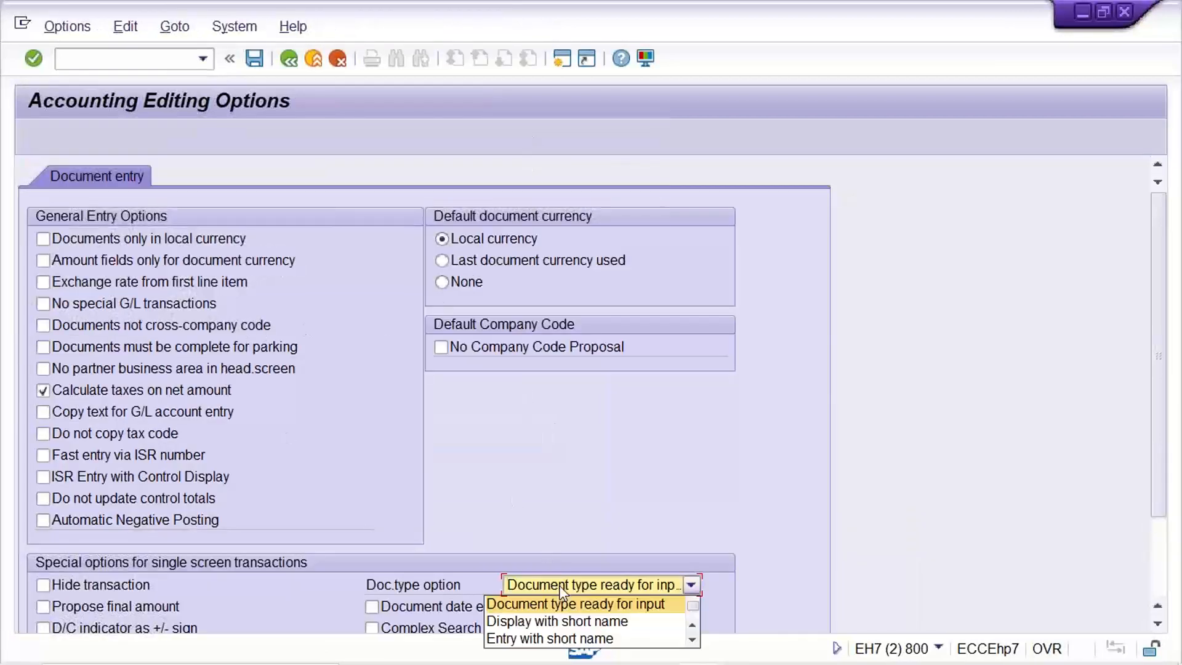
pyautogui.click(569, 588)
pyautogui.click(565, 622)
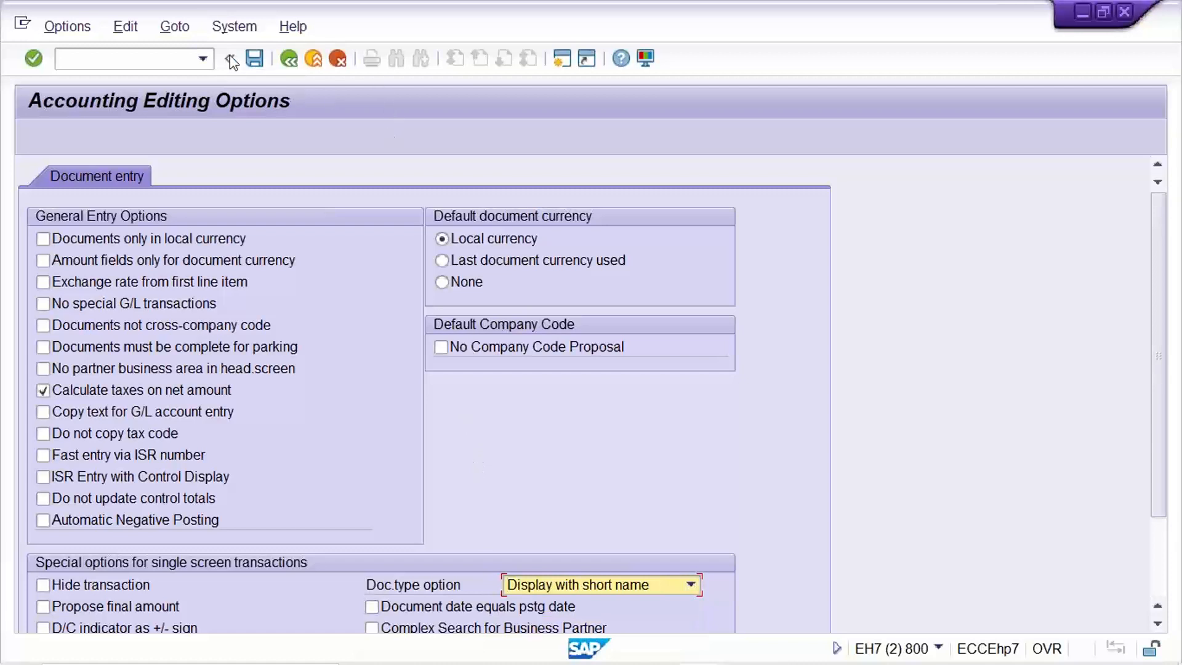
pyautogui.click(254, 60)
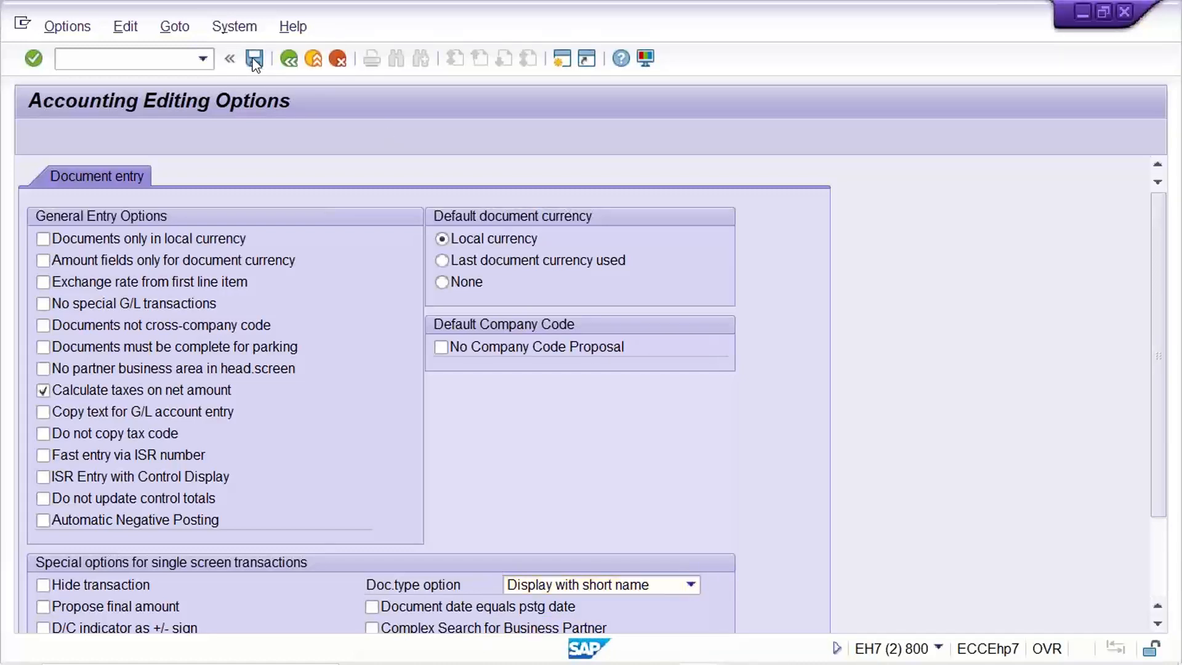
pyautogui.click(283, 64)
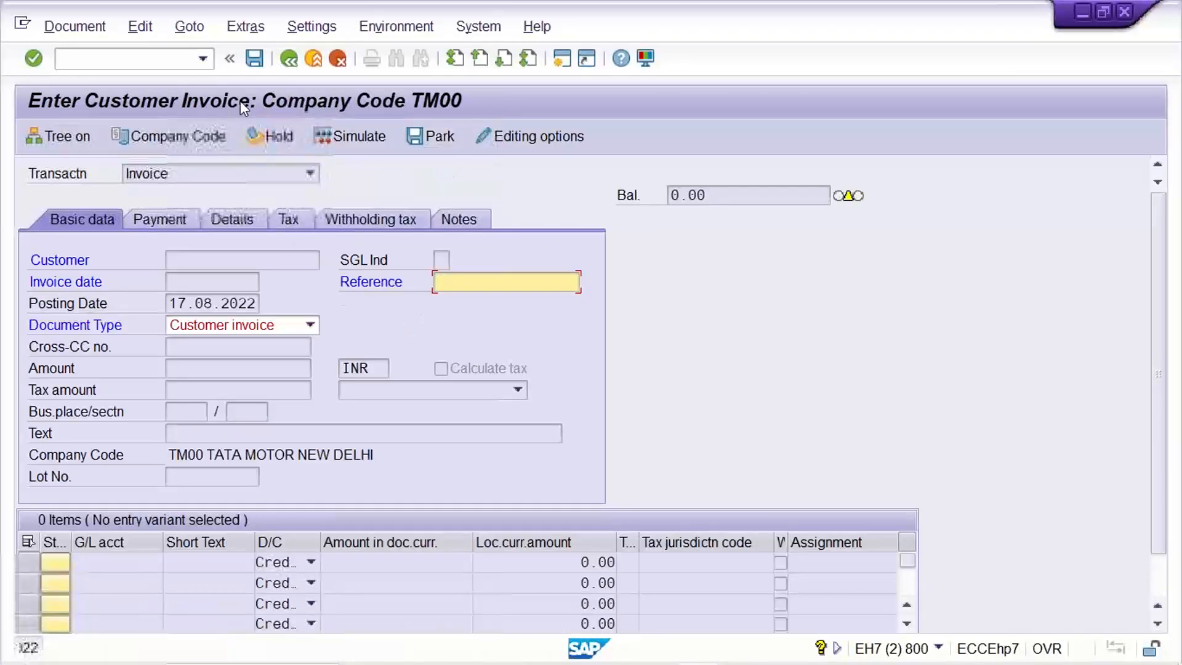
# Restart customer invoice entry with transaction /NFB70 and show the list of selectable document types.
pyautogui.click(178, 59)
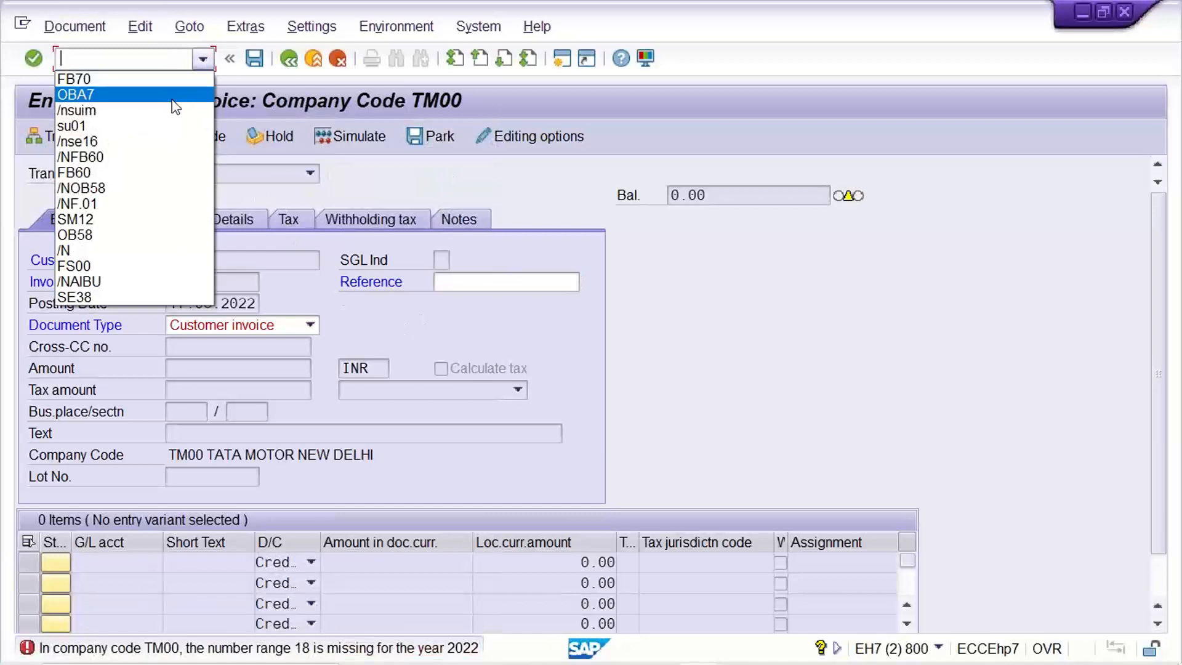
pyautogui.click(163, 78)
pyautogui.press('Home')
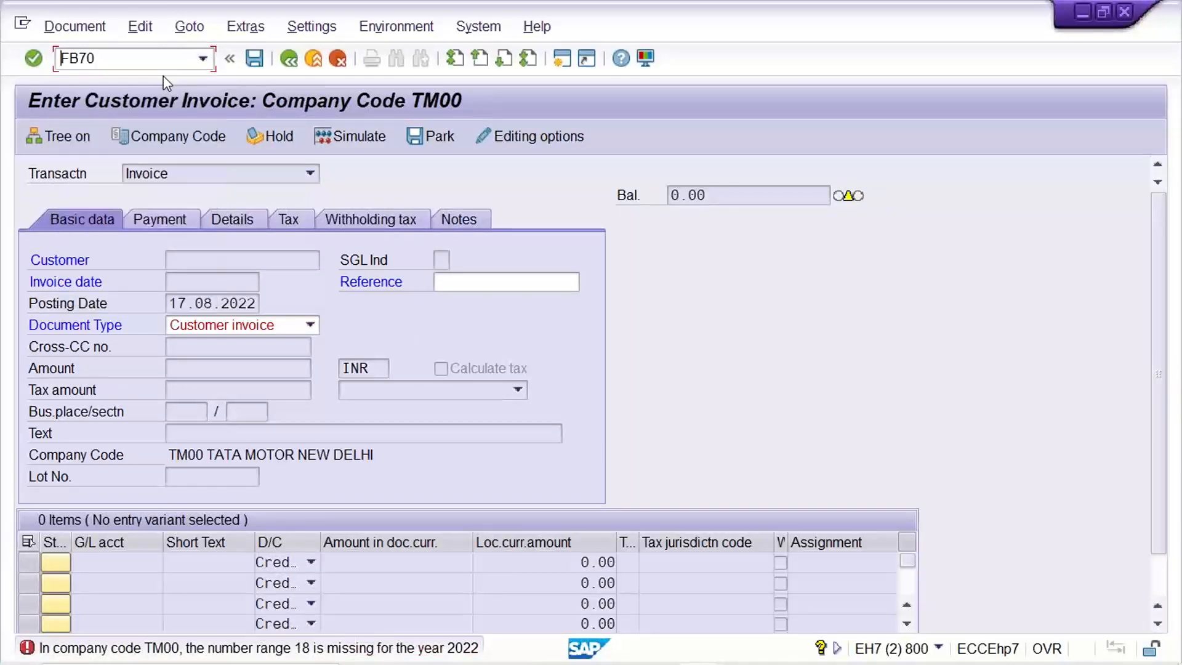
pyautogui.write('/M')
pyautogui.press('BackSpace')
pyautogui.write('N')
pyautogui.press('Return')
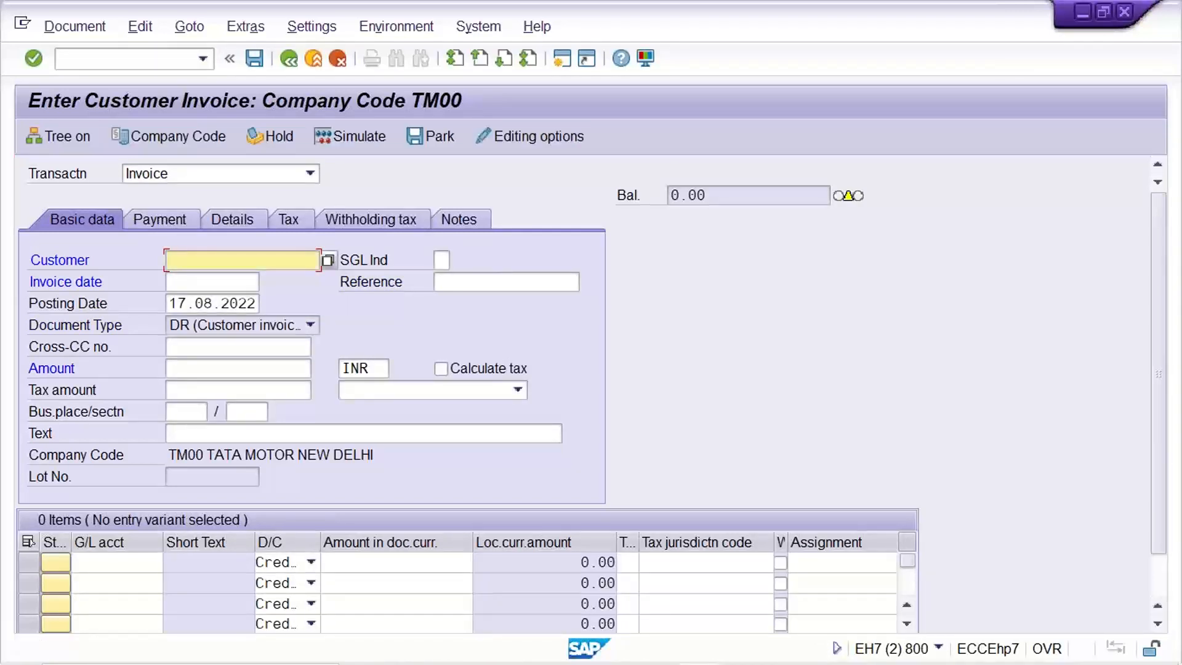
pyautogui.click(190, 328)
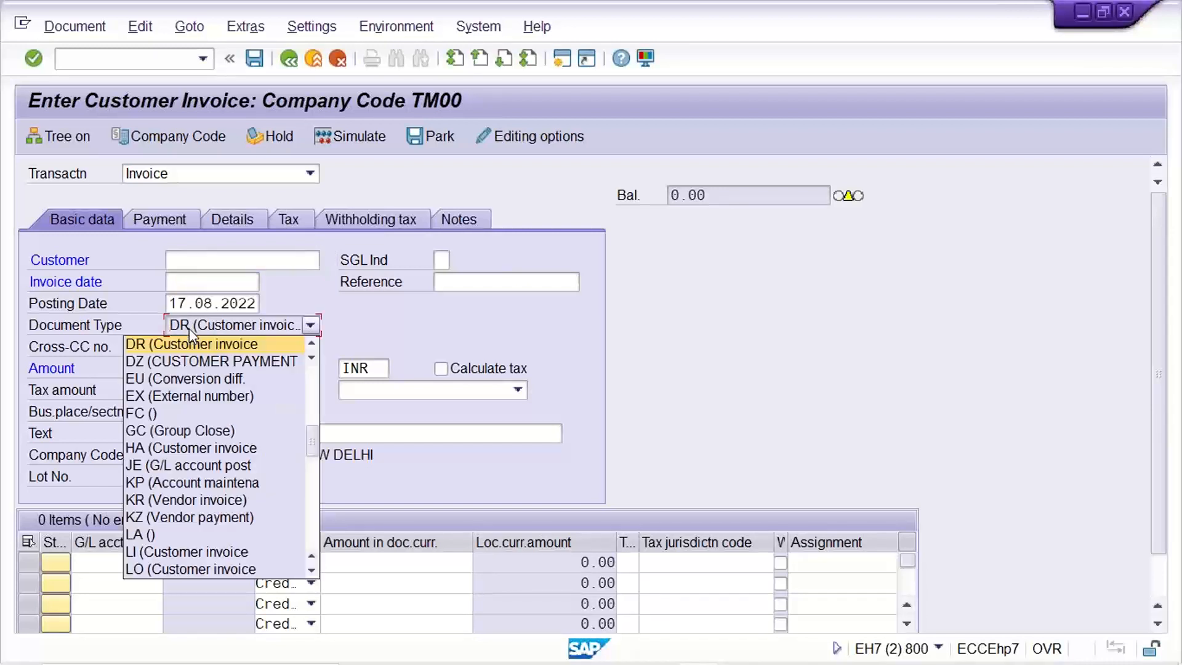
# Close the document type list, switch to the interval maintenance session and return to the details of document type DR.
pyautogui.click(190, 327)
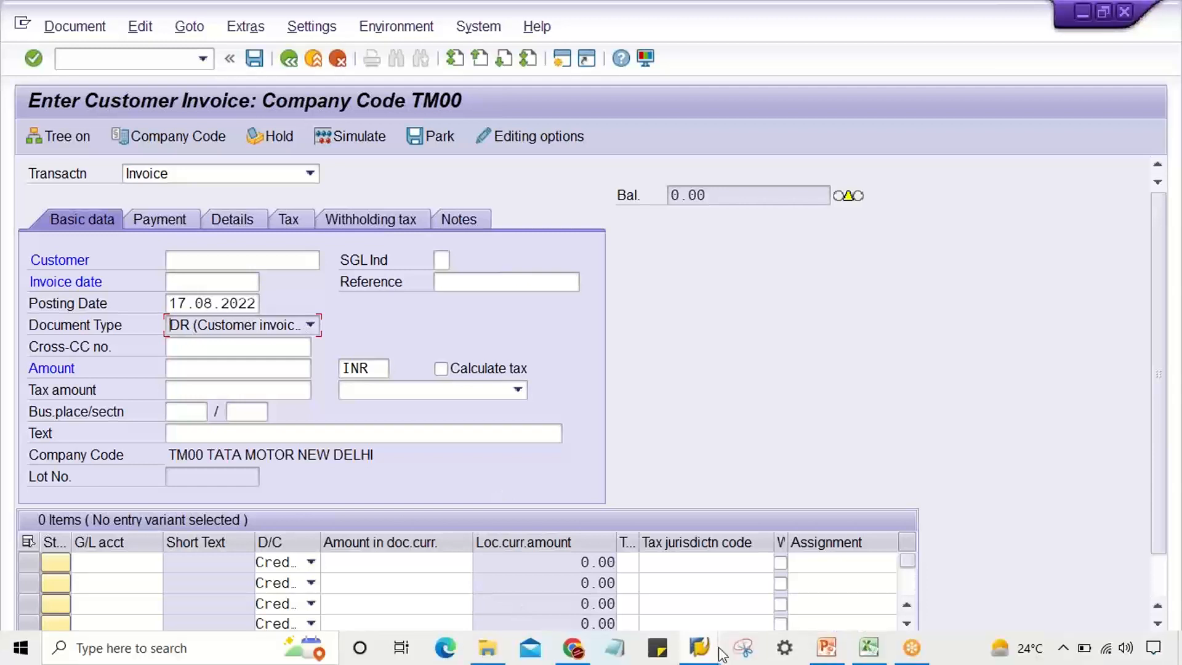
pyautogui.moveTo(700, 654)
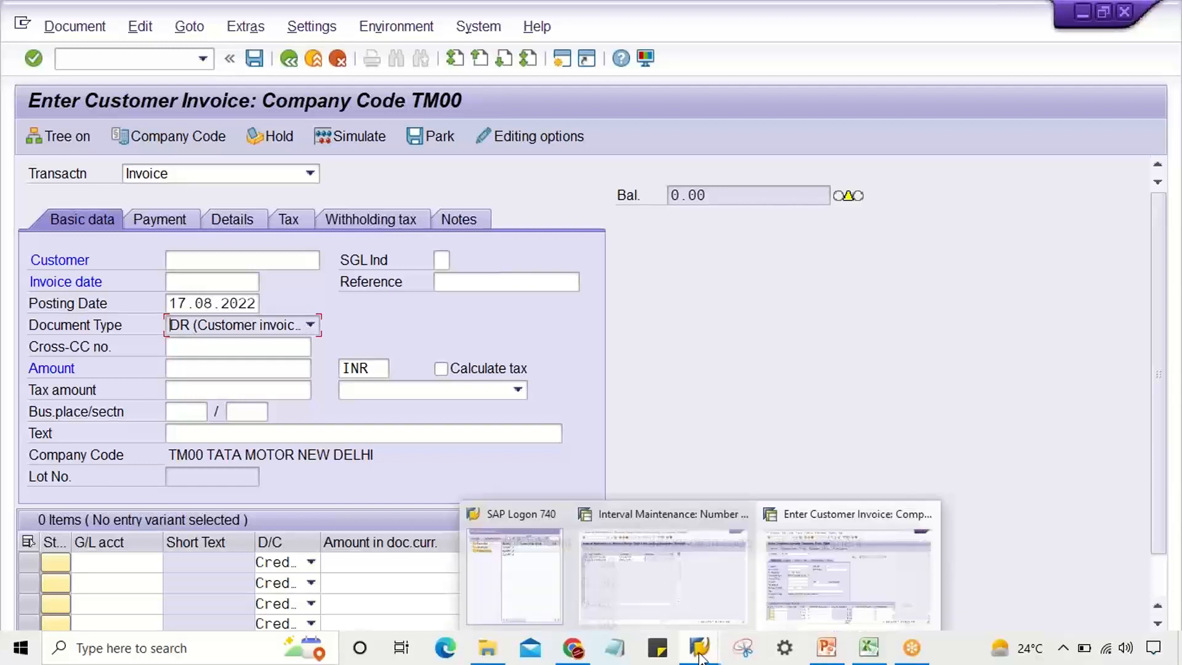
pyautogui.click(704, 585)
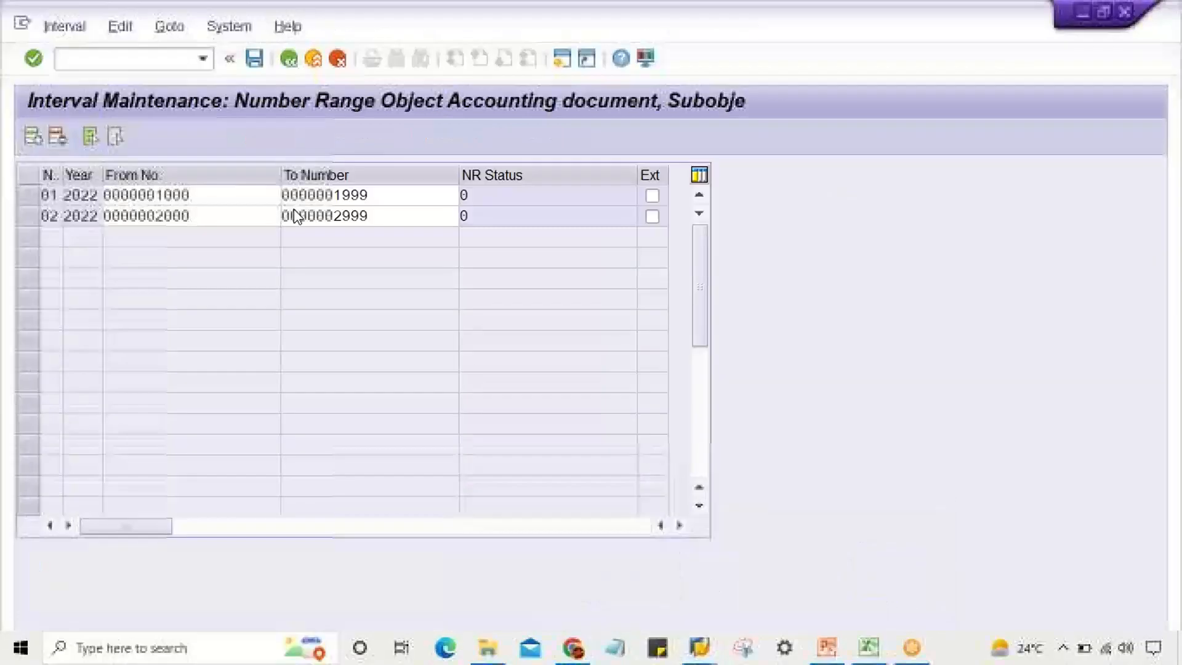
pyautogui.click(288, 59)
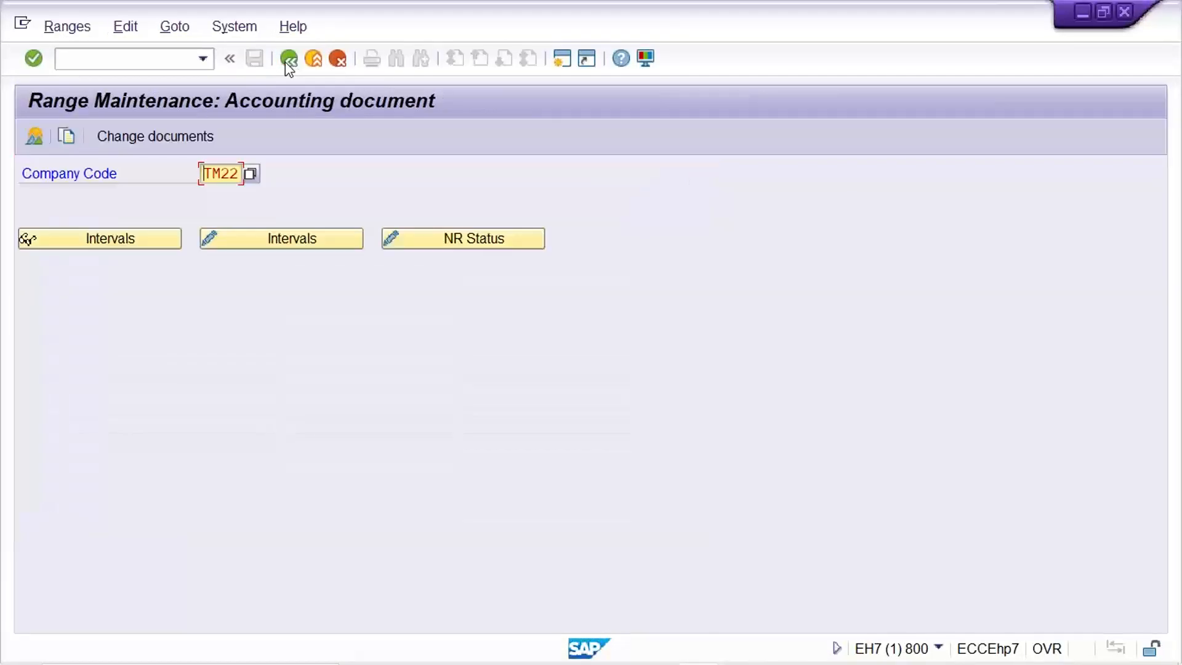
pyautogui.press('F3')
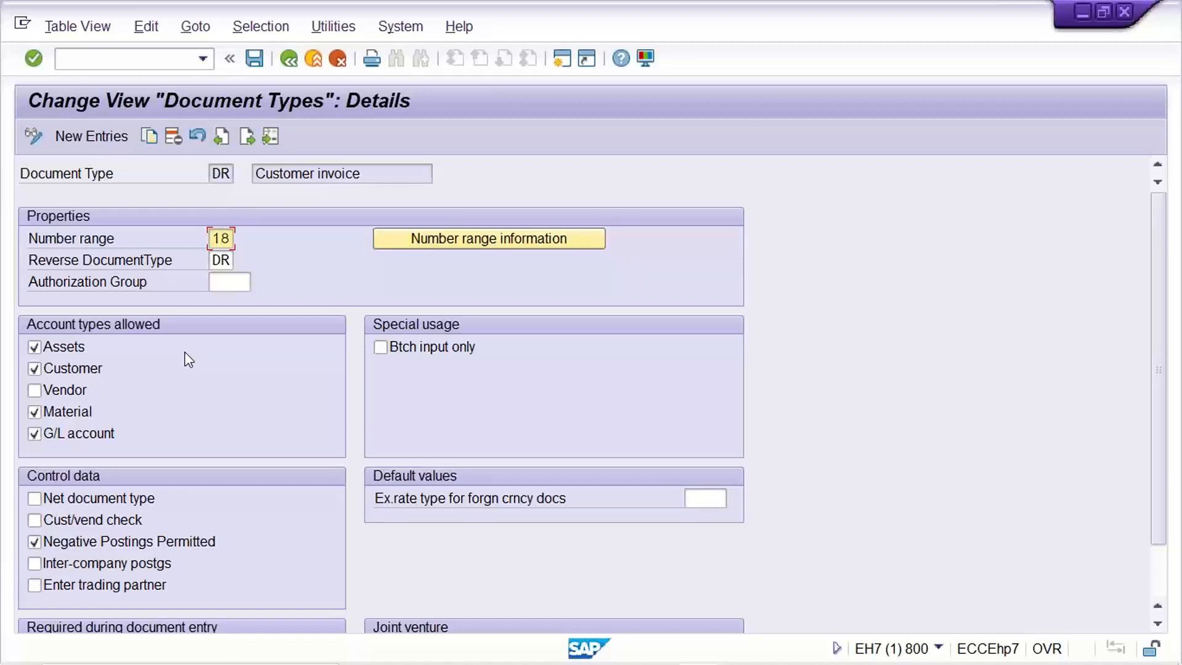
# Open the number range information of document type DR and display the intervals of company code TM22.
pyautogui.click(425, 239)
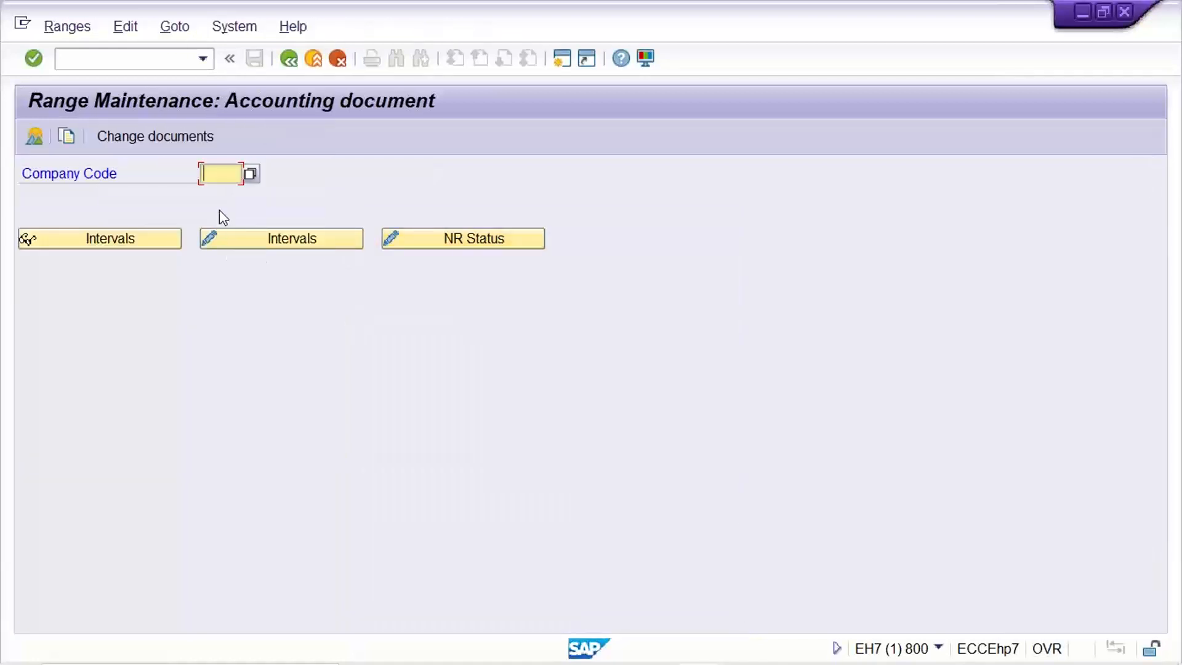
pyautogui.press('Down')
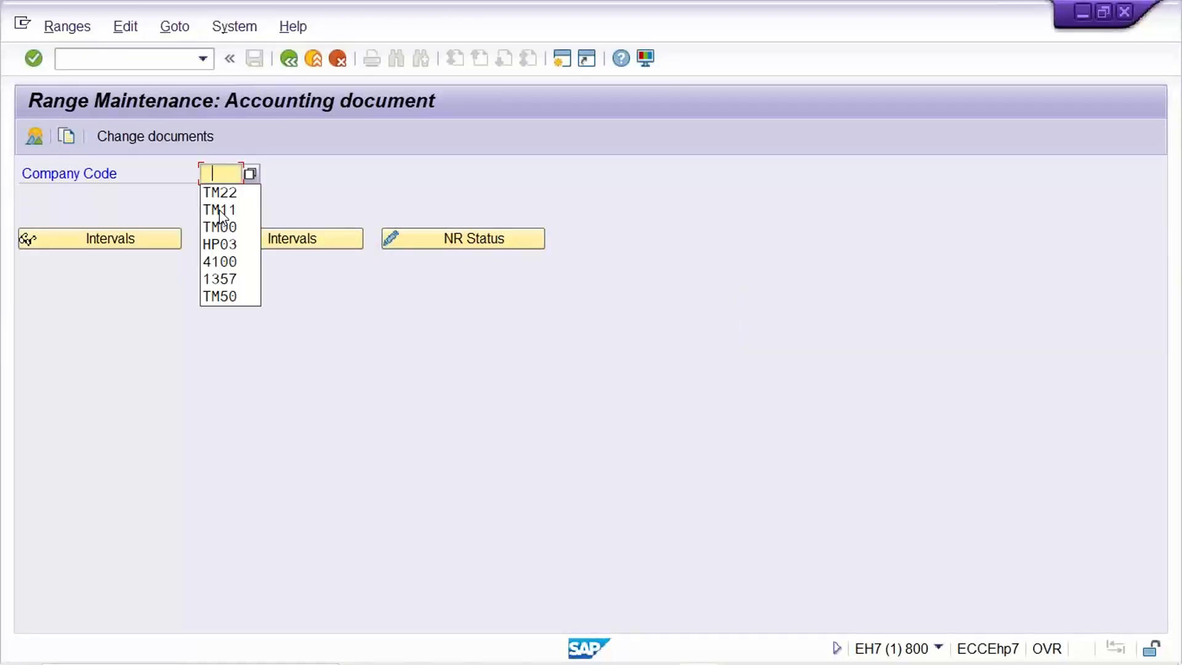
pyautogui.press('Down')
pyautogui.press('Return')
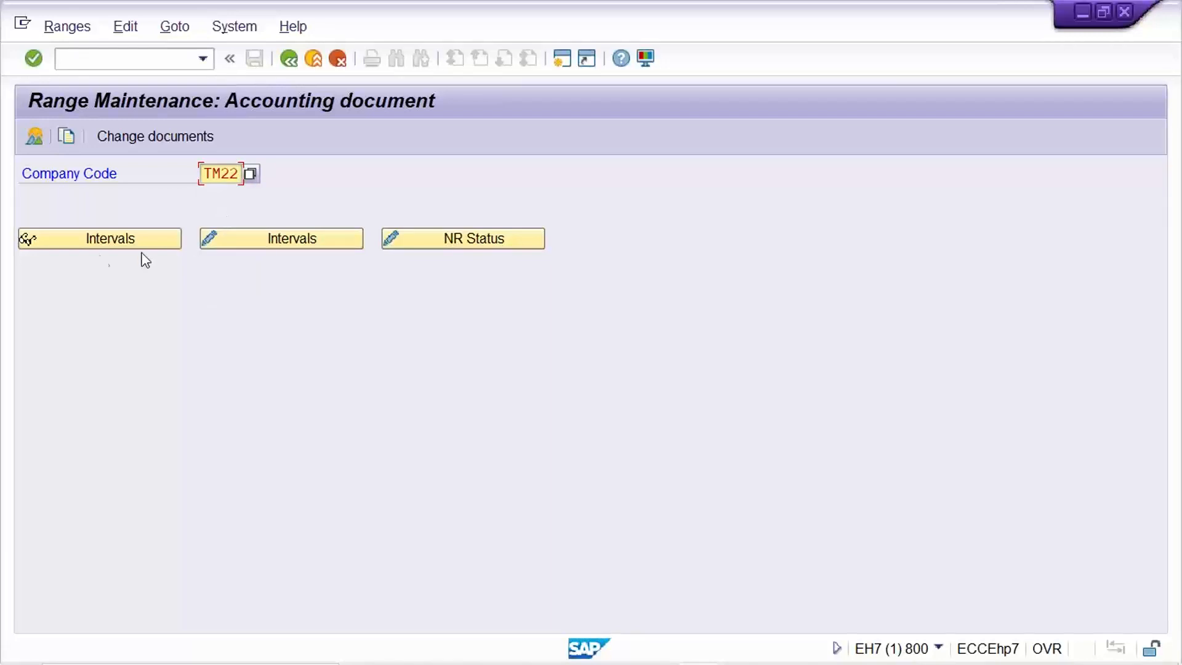
pyautogui.click(93, 239)
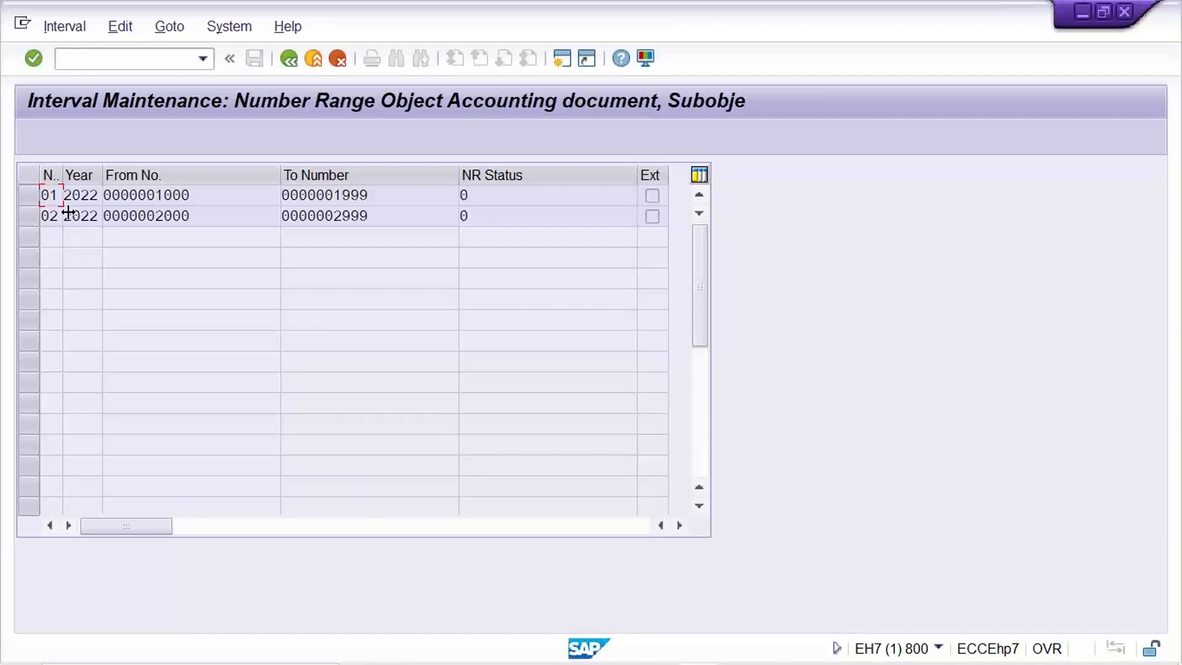
pyautogui.click(184, 196)
pyautogui.press('Tab')
# Return to the details of document type DR and set its number range to 01.
pyautogui.click(289, 58)
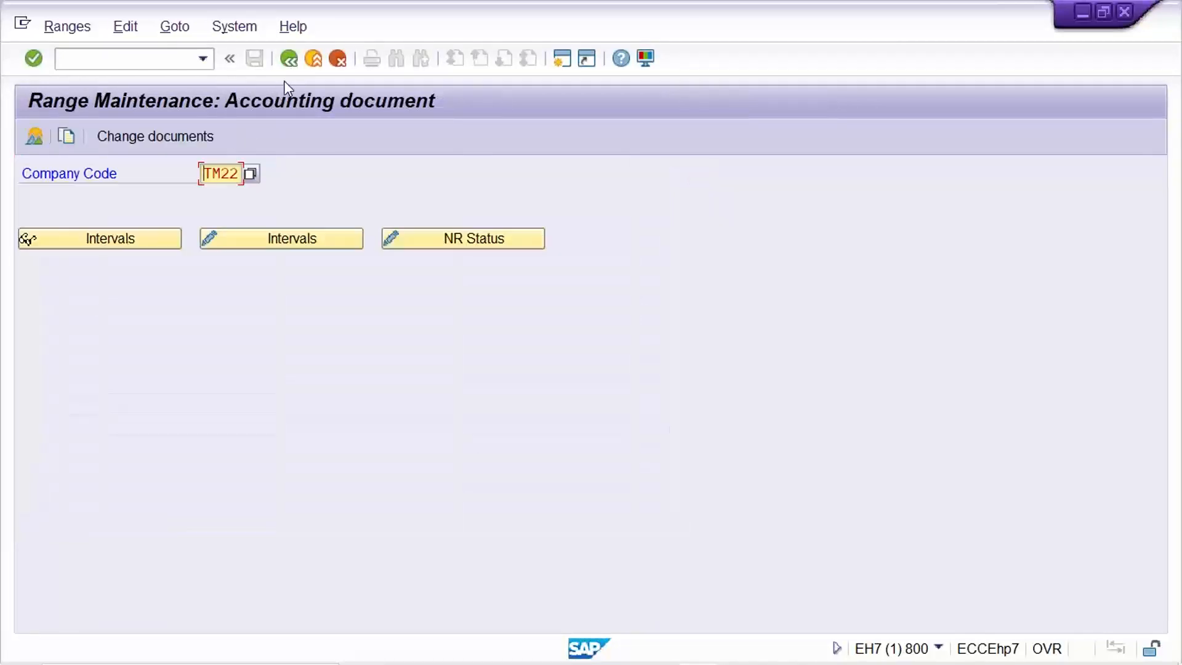
pyautogui.click(289, 59)
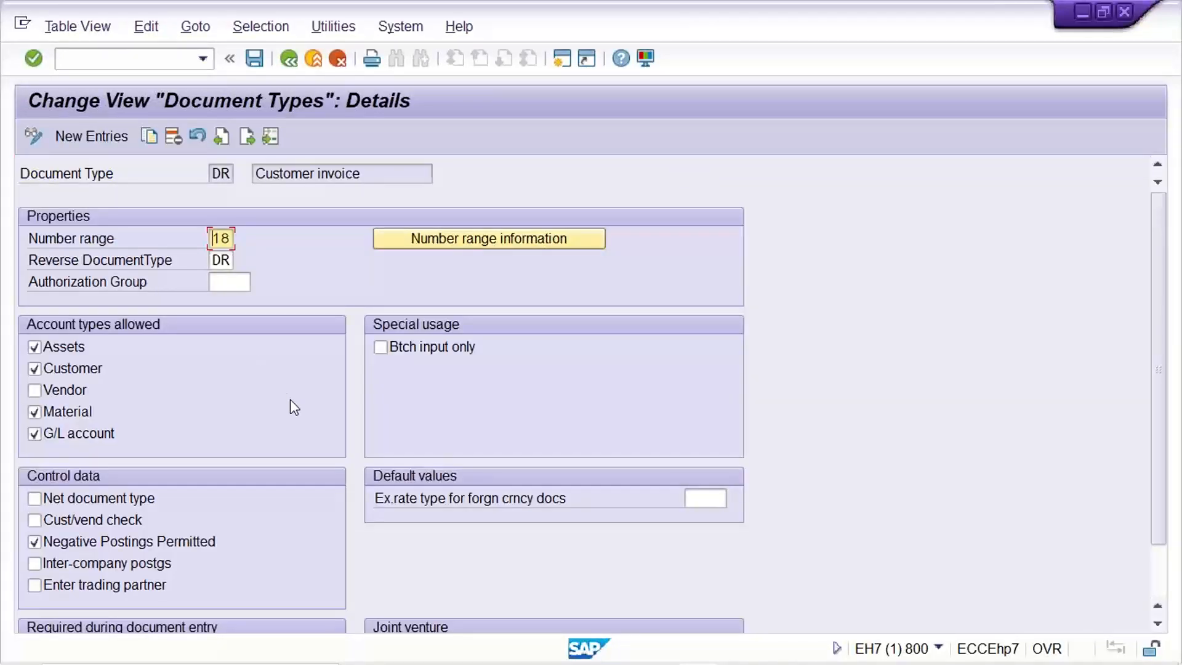
pyautogui.write('01')
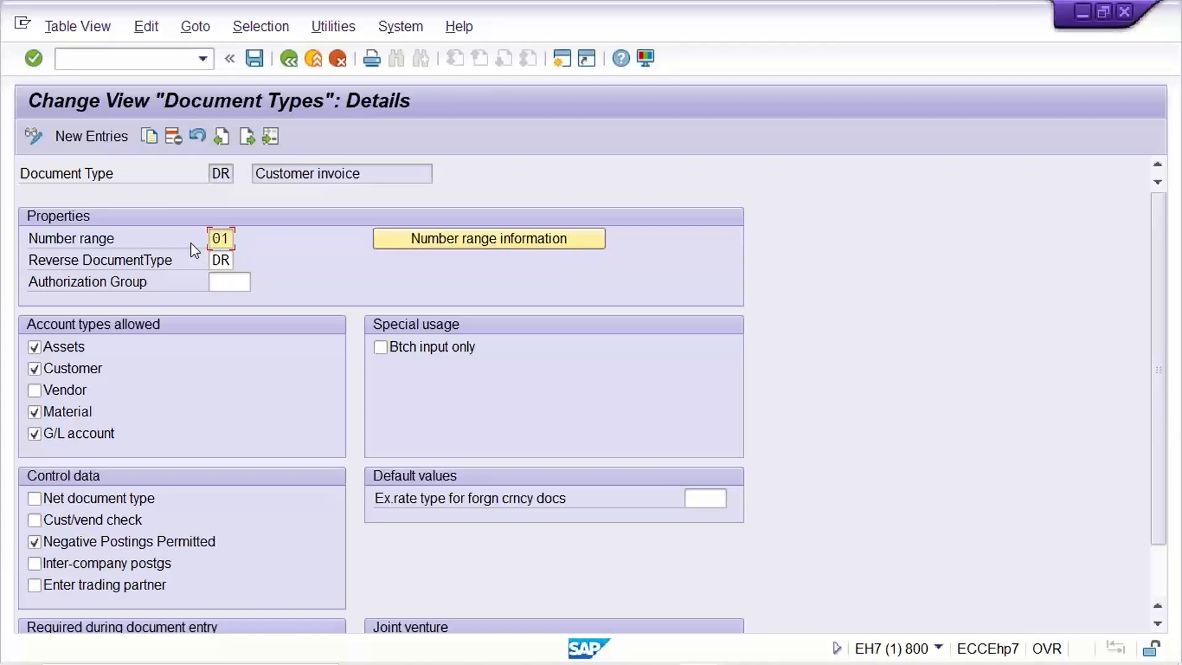
# Make the reference number and document header text required during document entry for document type DR.
pyautogui.click(217, 261)
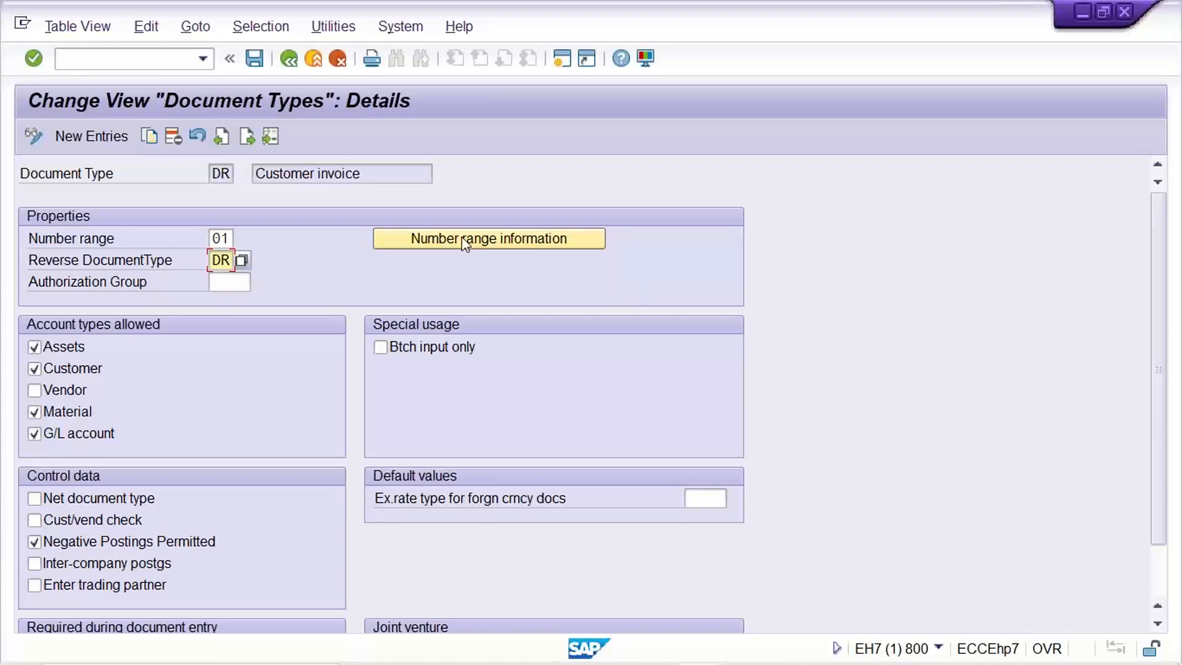
pyautogui.doubleClick(218, 238)
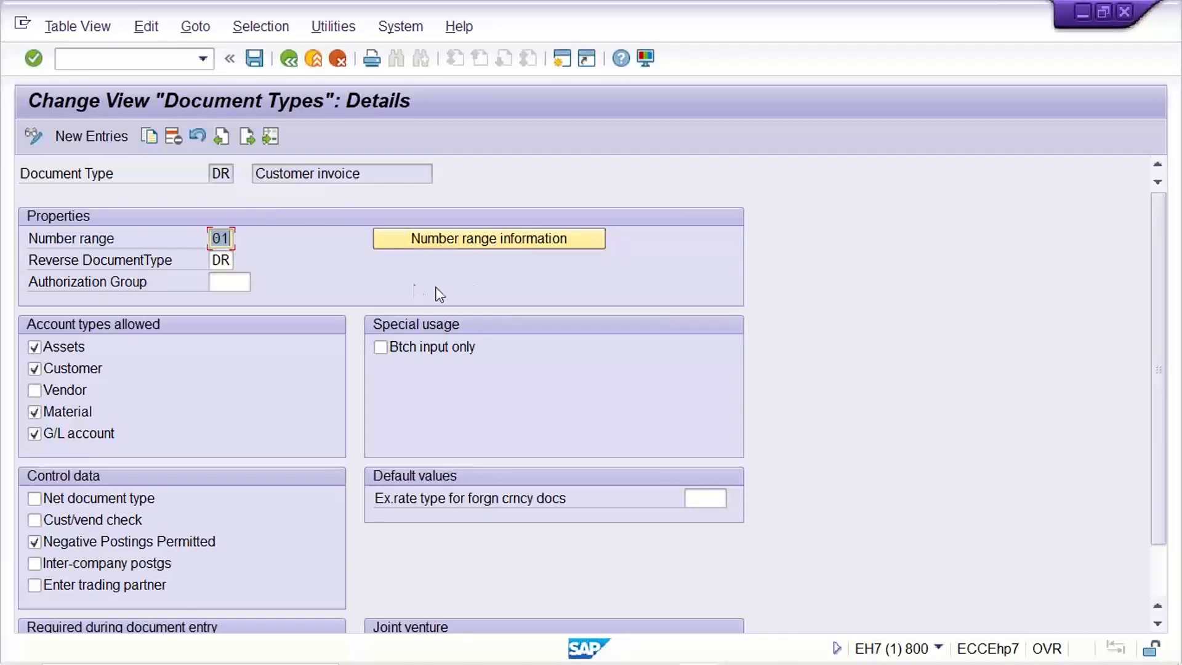
pyautogui.moveTo(1161, 200); pyautogui.dragTo(1162, 326)
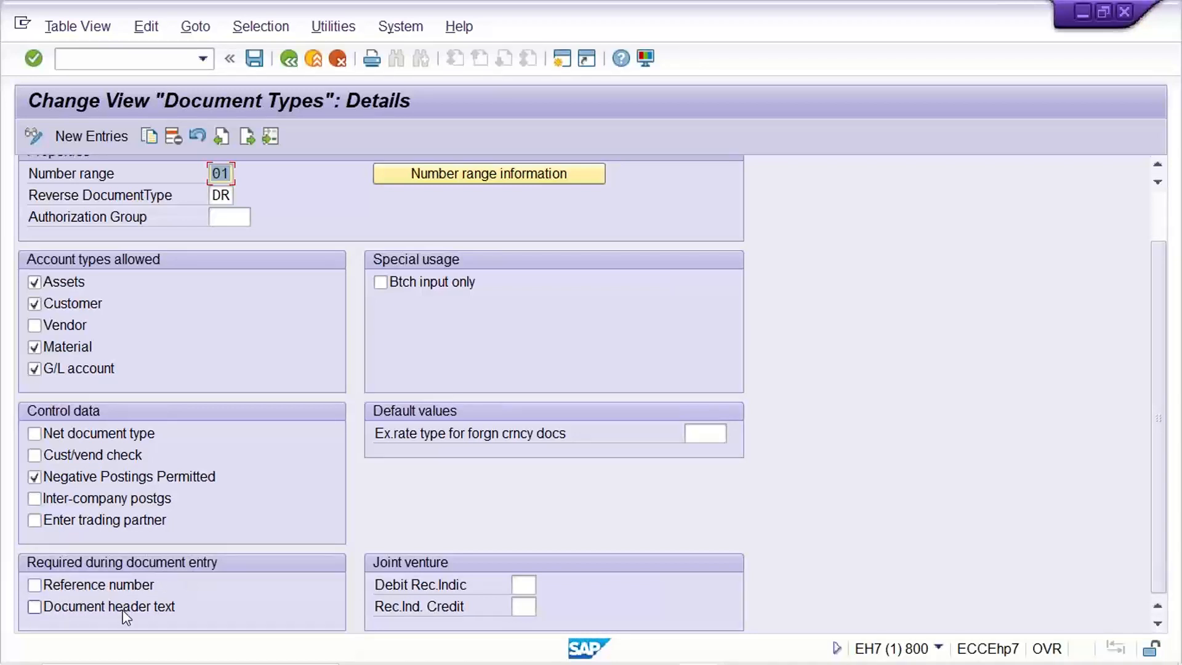
pyautogui.click(53, 588)
pyautogui.click(53, 606)
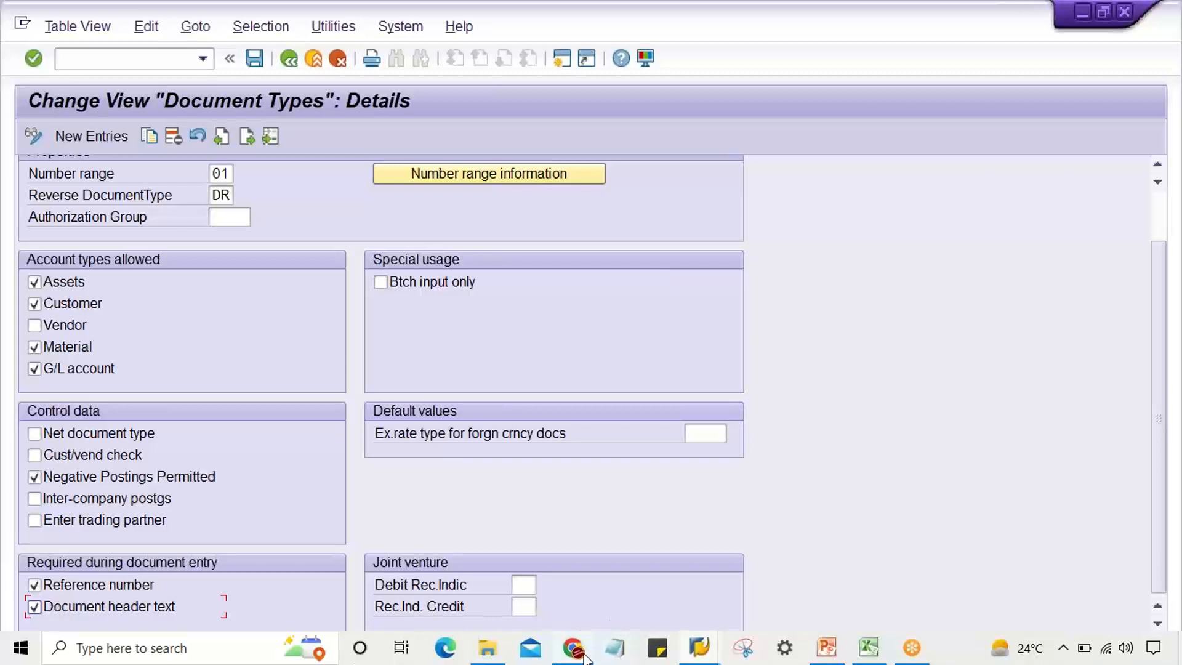
# Switch to the customer invoice session, start G/L account document entry with transaction /NFB50 and examine the Reference and Doc.Header Text fields.
pyautogui.click(699, 647)
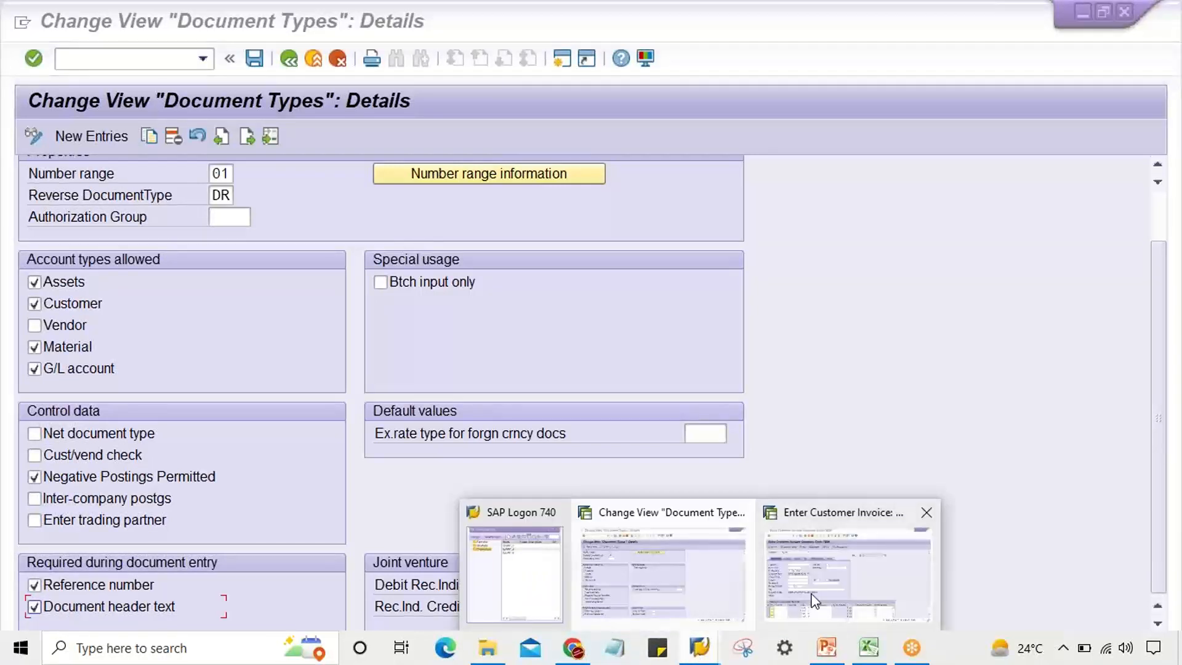
pyautogui.click(815, 600)
pyautogui.click(489, 283)
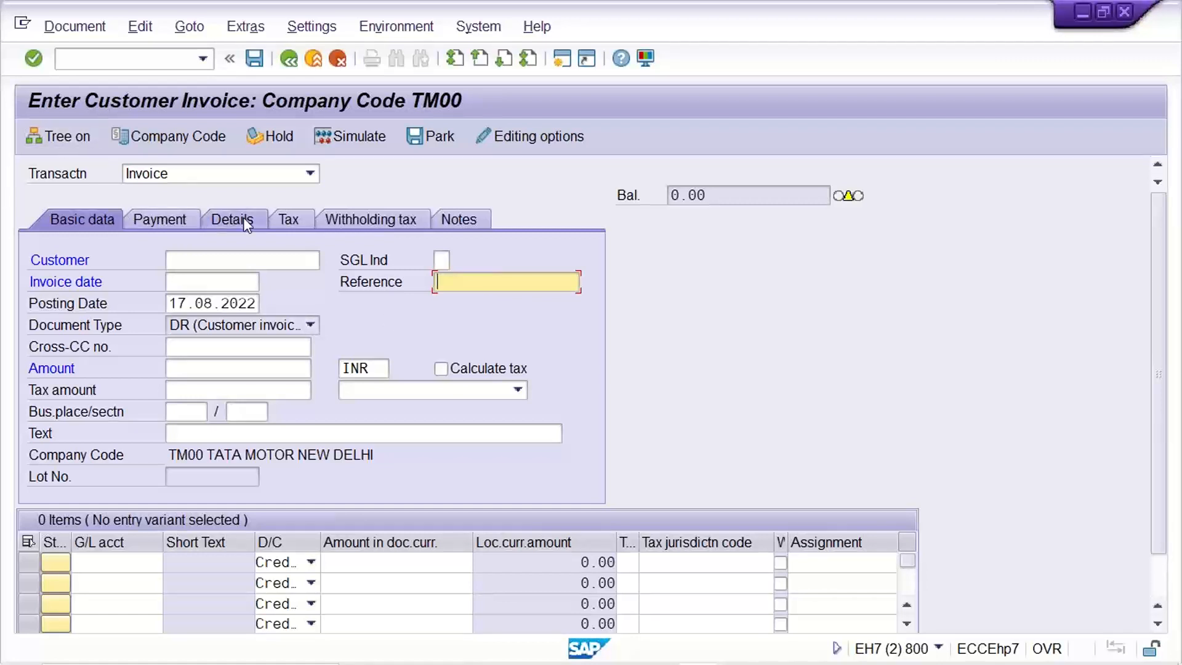
pyautogui.click(146, 57)
pyautogui.write('/NF')
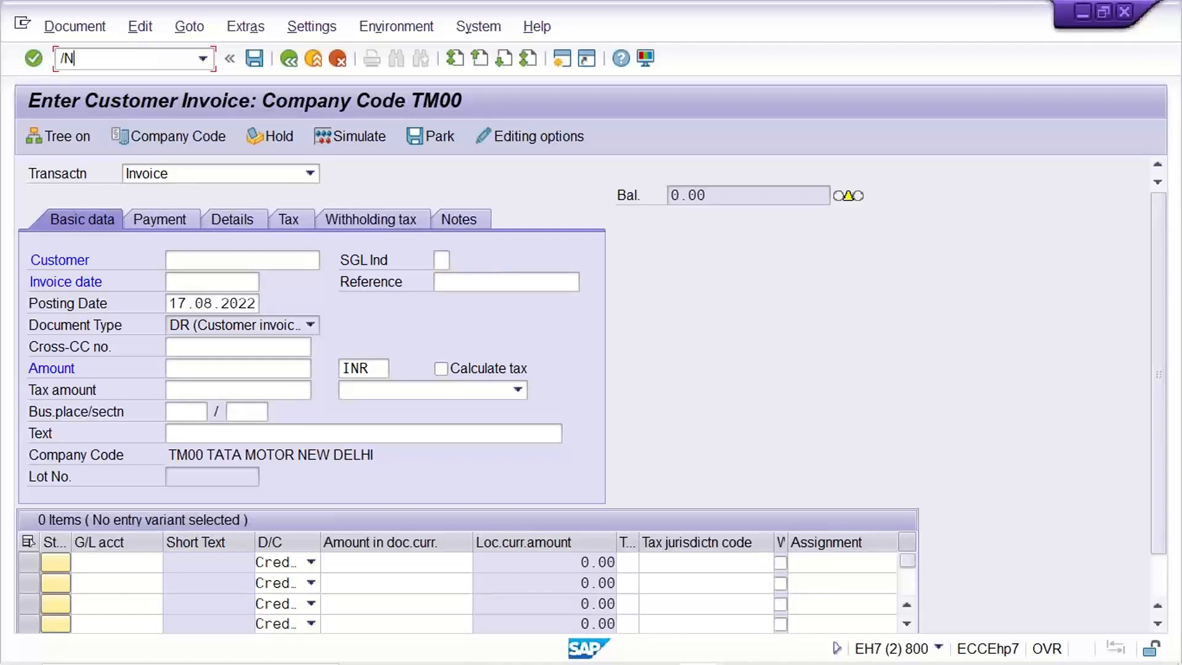
pyautogui.write('B50')
pyautogui.press('Return')
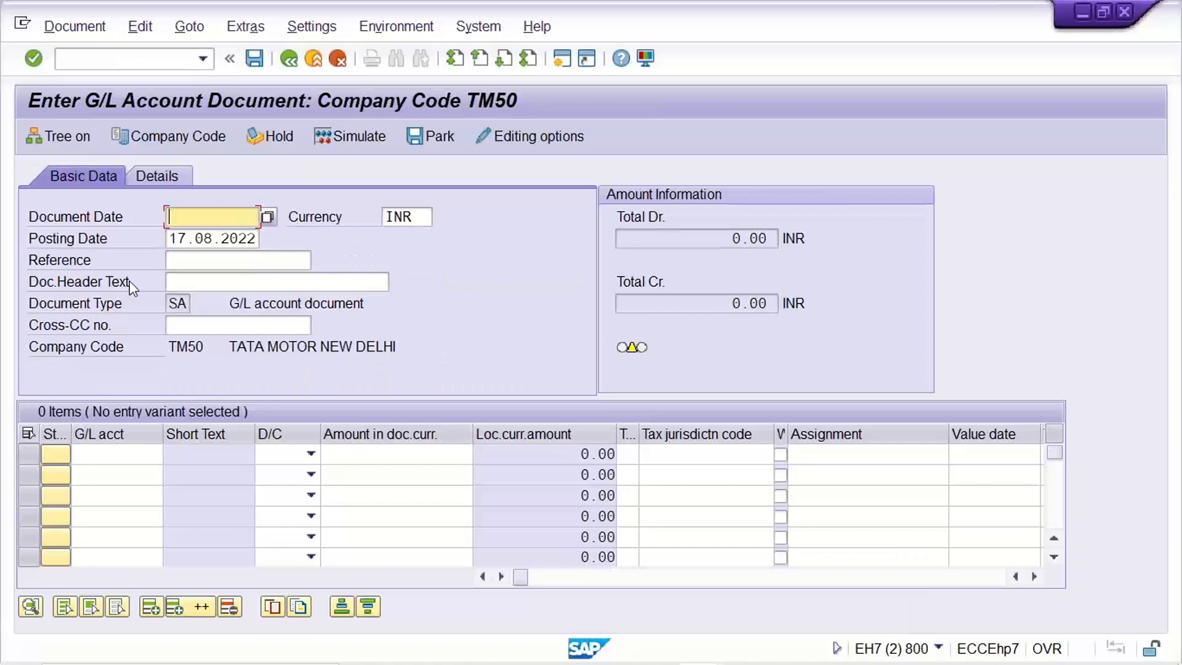
pyautogui.click(180, 280)
pyautogui.hotkey('shift', 'Tab')
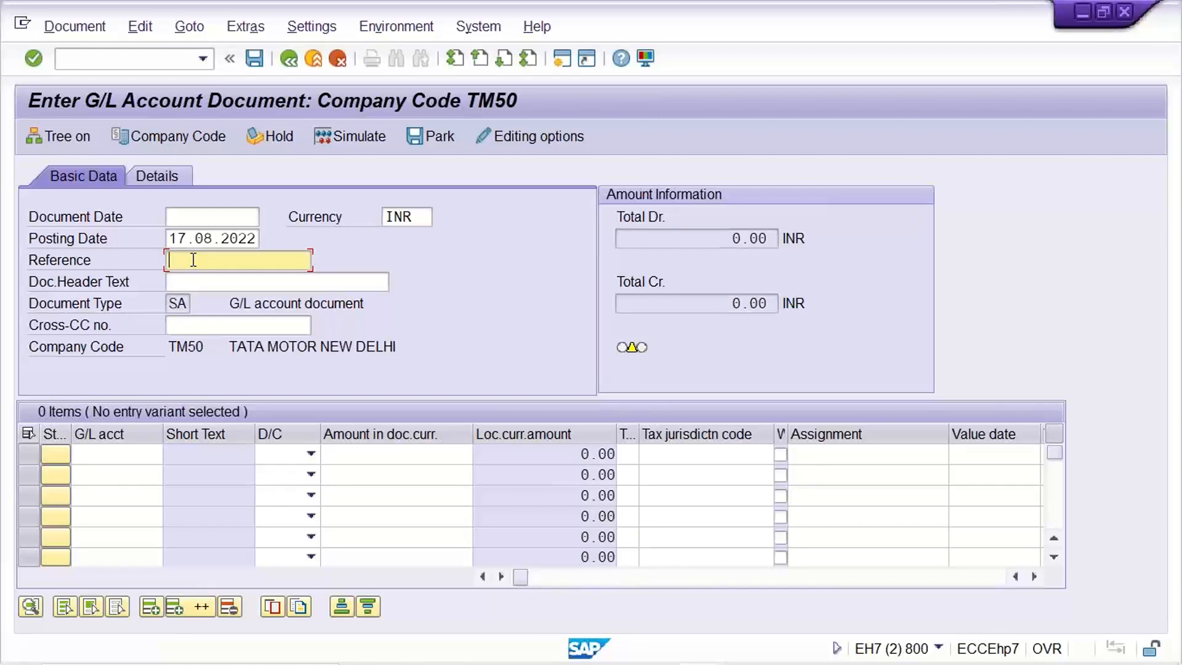
# Open the G/L account posting header data with transaction /NF-02.
pyautogui.click(74, 59)
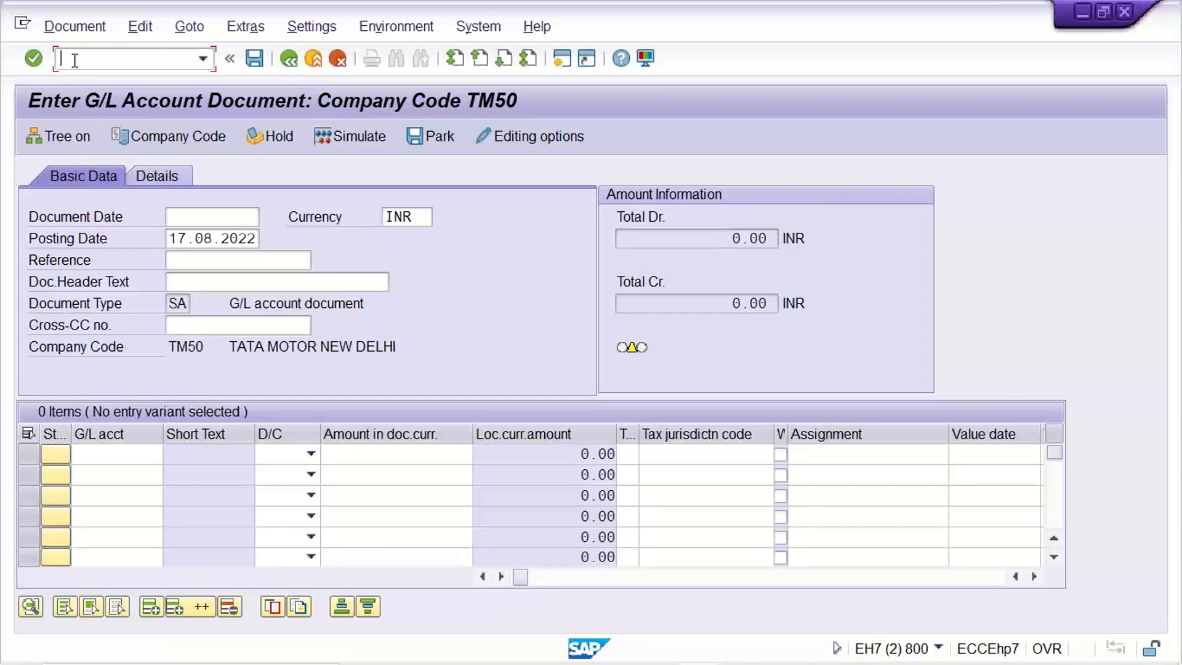
pyautogui.write('/NF-02')
pyautogui.press('Return')
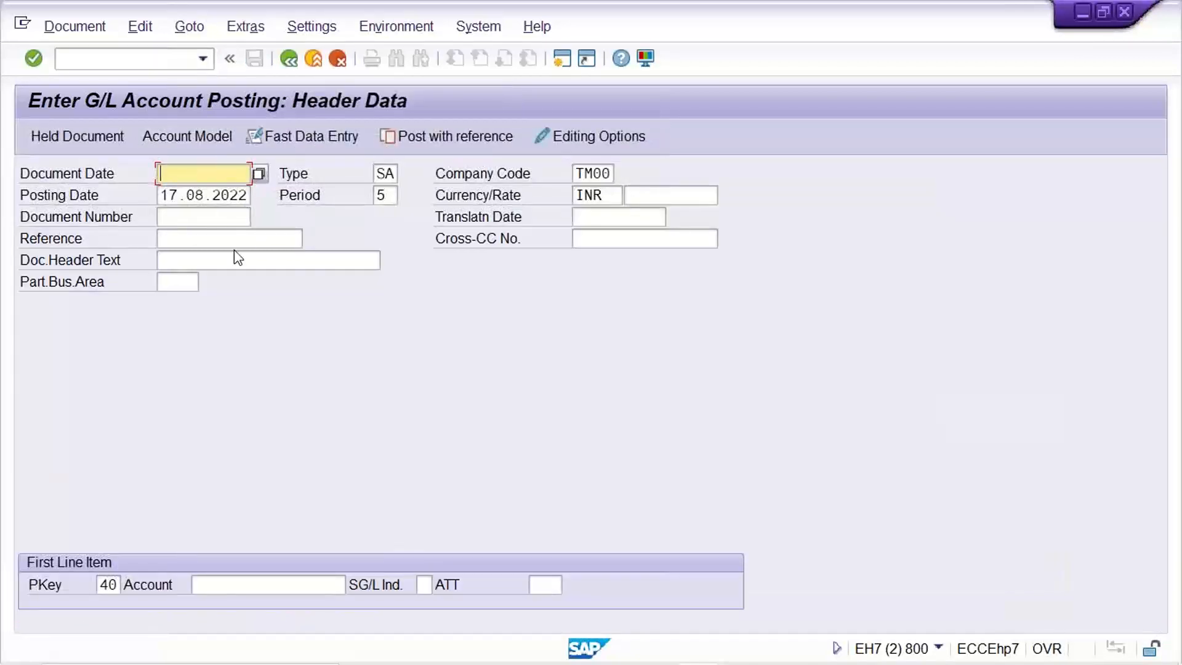
# Examine the Reference and Doc.Header Text fields and the document type in the G/L account posting header.
pyautogui.click(183, 236)
pyautogui.click(204, 259)
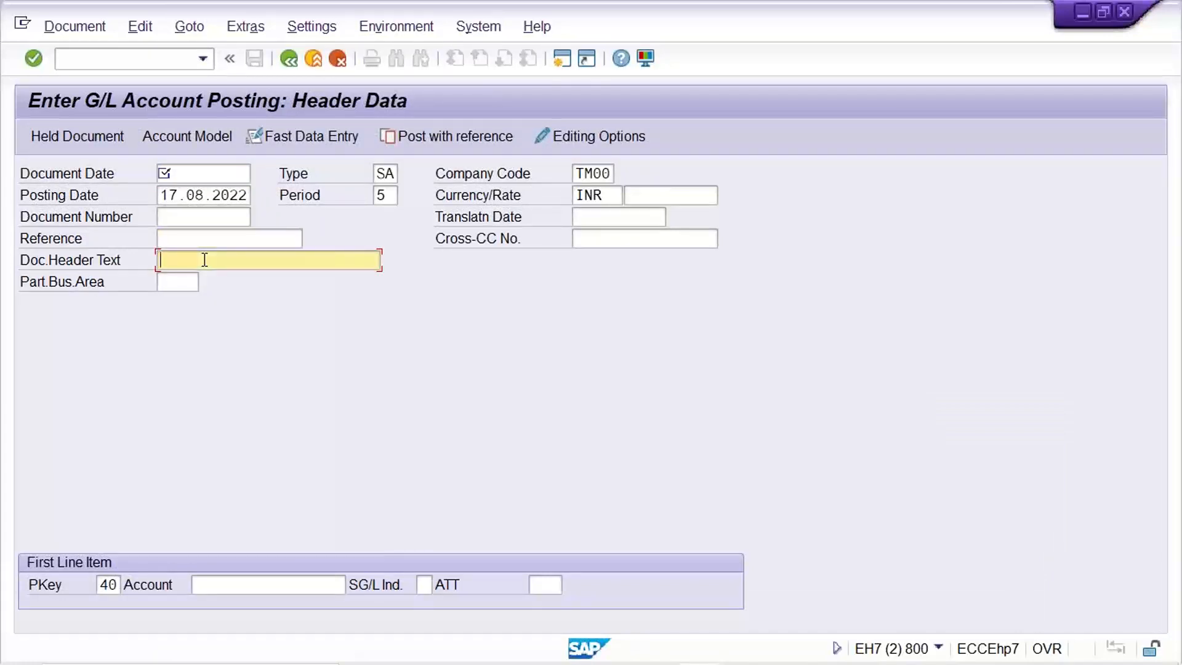
pyautogui.click(195, 240)
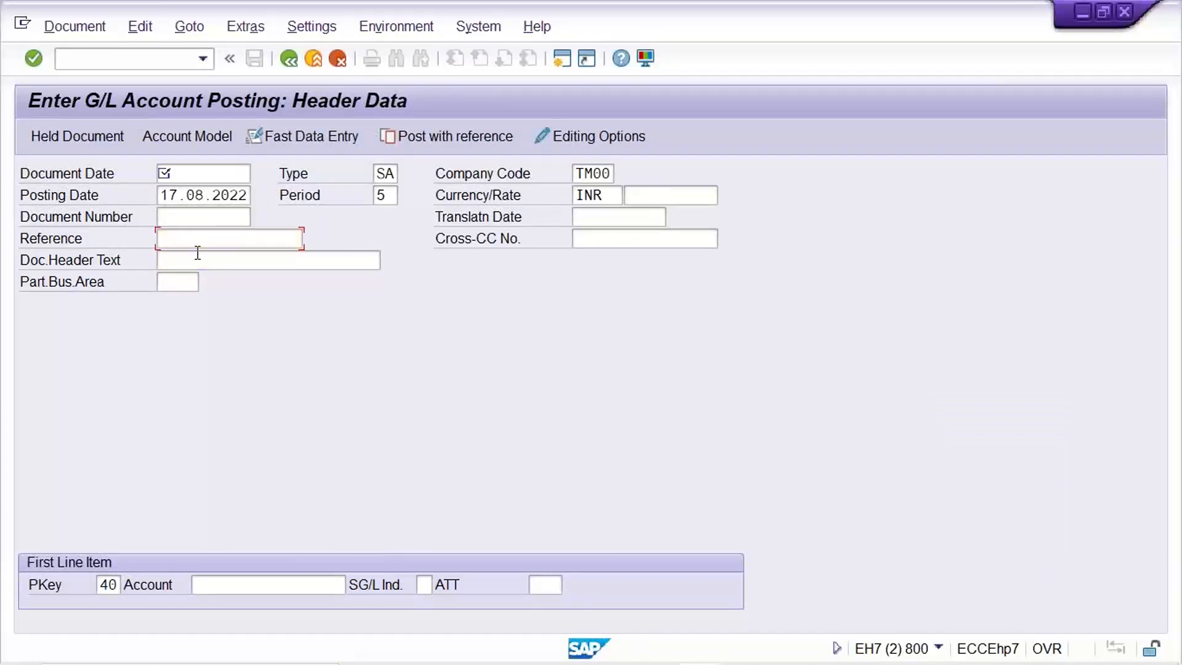
pyautogui.click(197, 255)
pyautogui.click(202, 240)
pyautogui.click(201, 255)
pyautogui.click(201, 242)
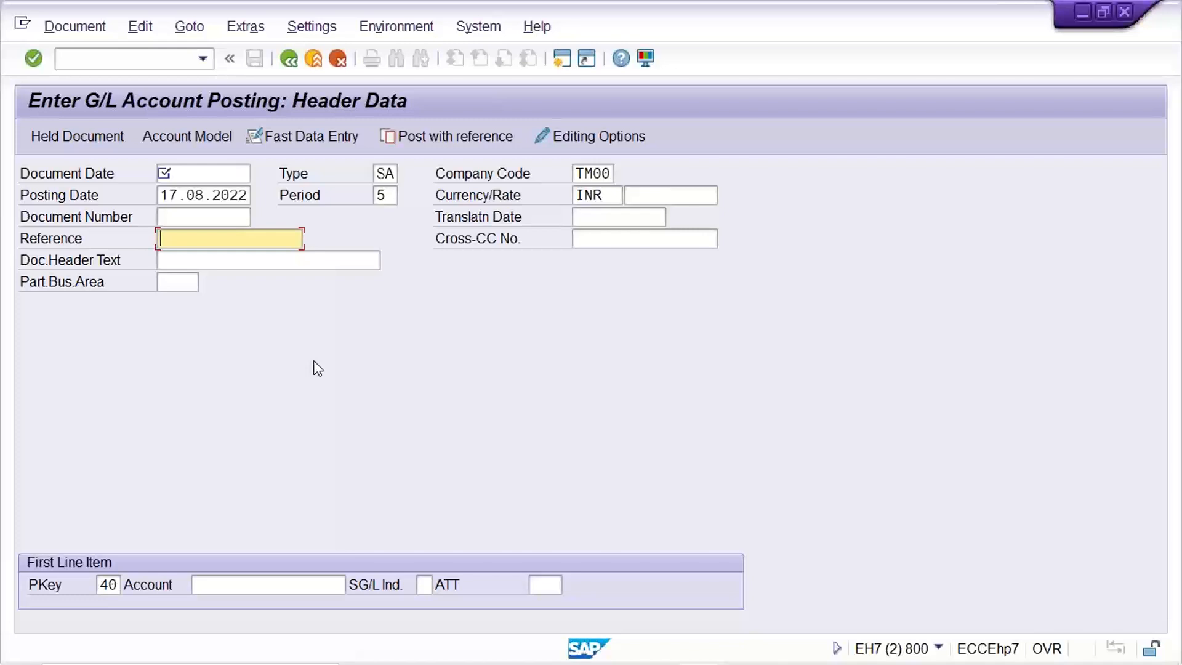
pyautogui.click(249, 263)
pyautogui.click(240, 243)
pyautogui.click(244, 259)
pyautogui.click(239, 244)
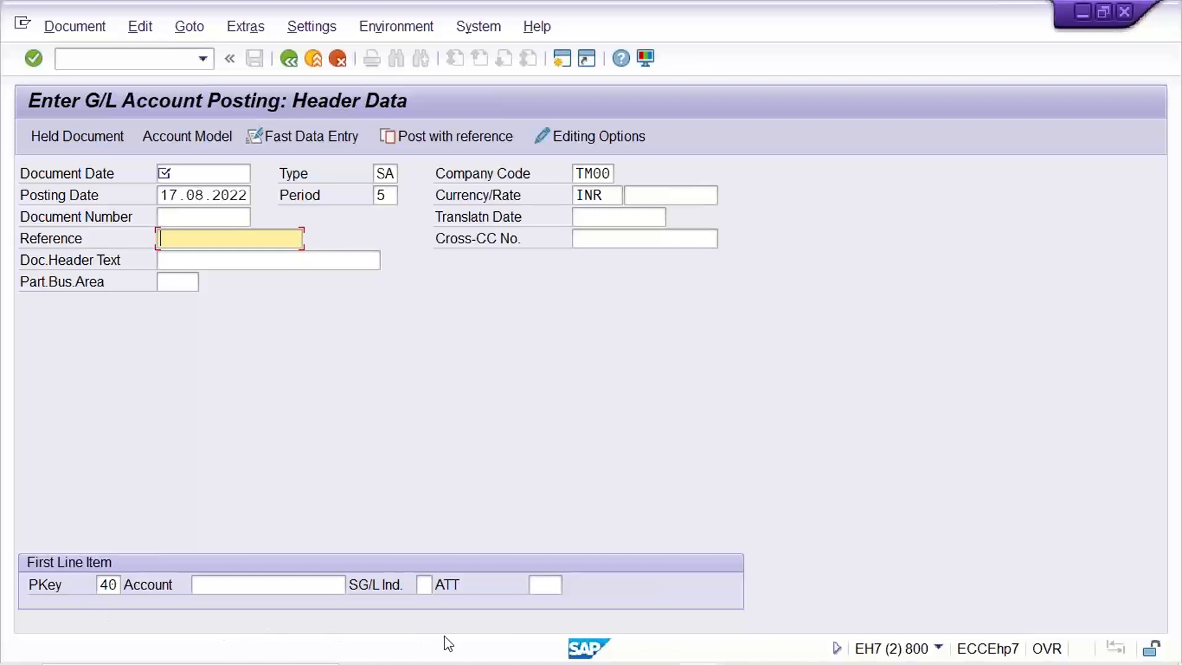
pyautogui.click(217, 259)
pyautogui.click(221, 242)
pyautogui.click(221, 257)
pyautogui.click(224, 242)
pyautogui.click(226, 263)
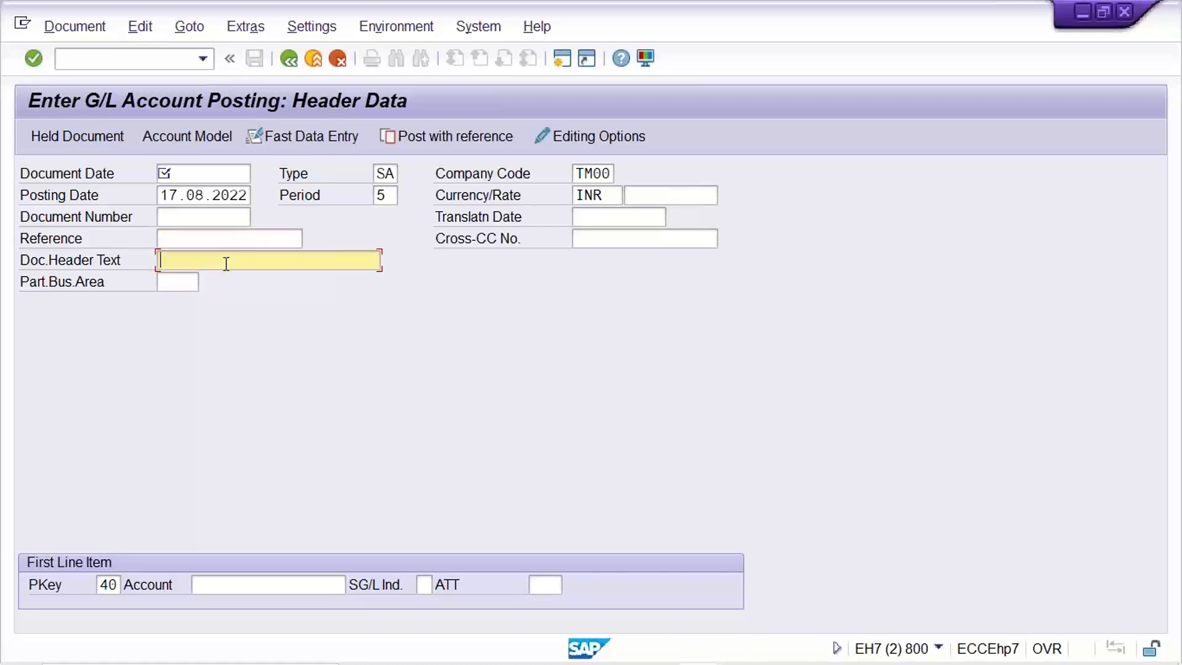
pyautogui.doubleClick(380, 176)
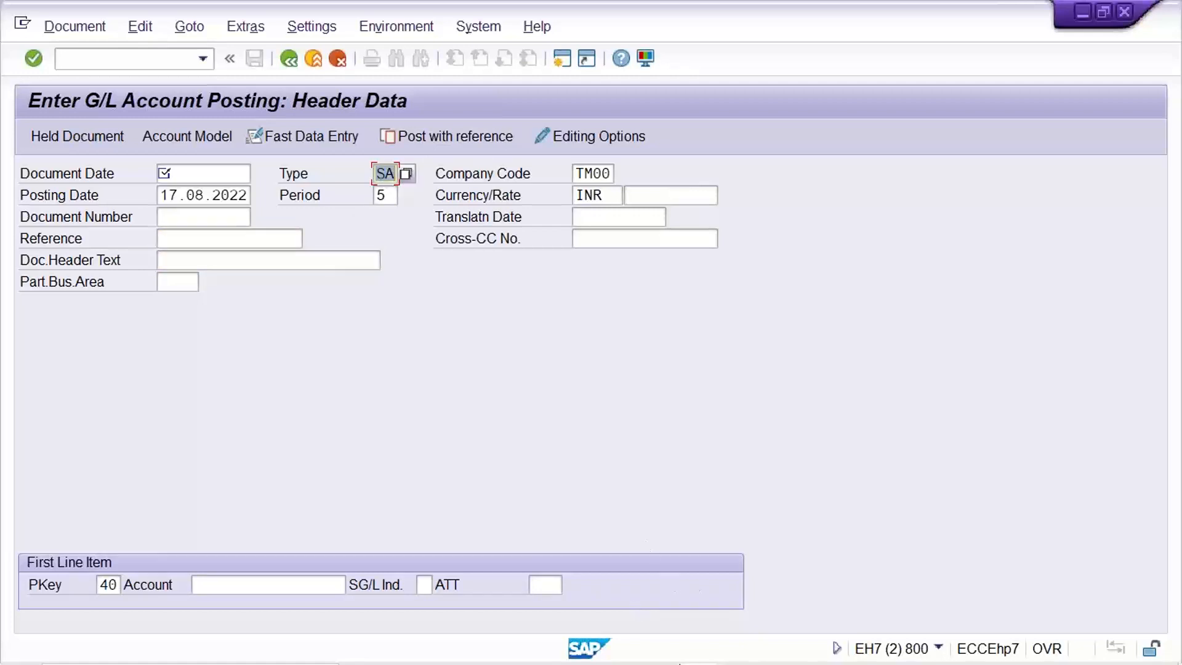
# Return to the DR document type details, clear the required reference number and document header text options, and save the entry.
pyautogui.click(698, 656)
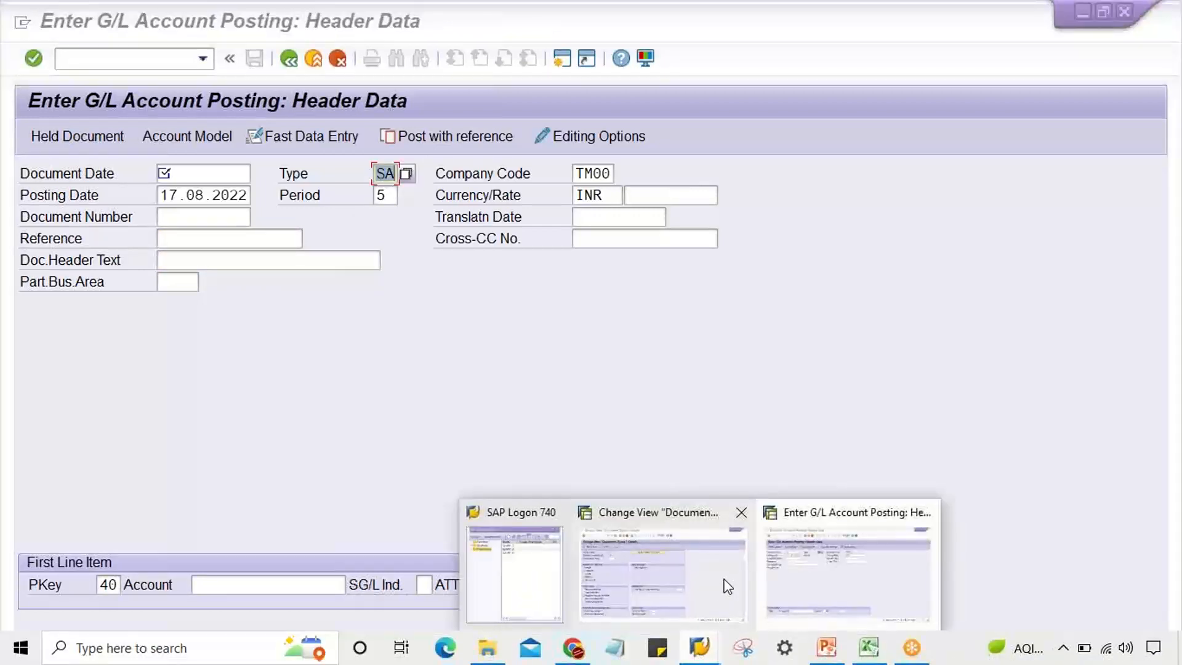
pyautogui.click(727, 587)
pyautogui.click(85, 586)
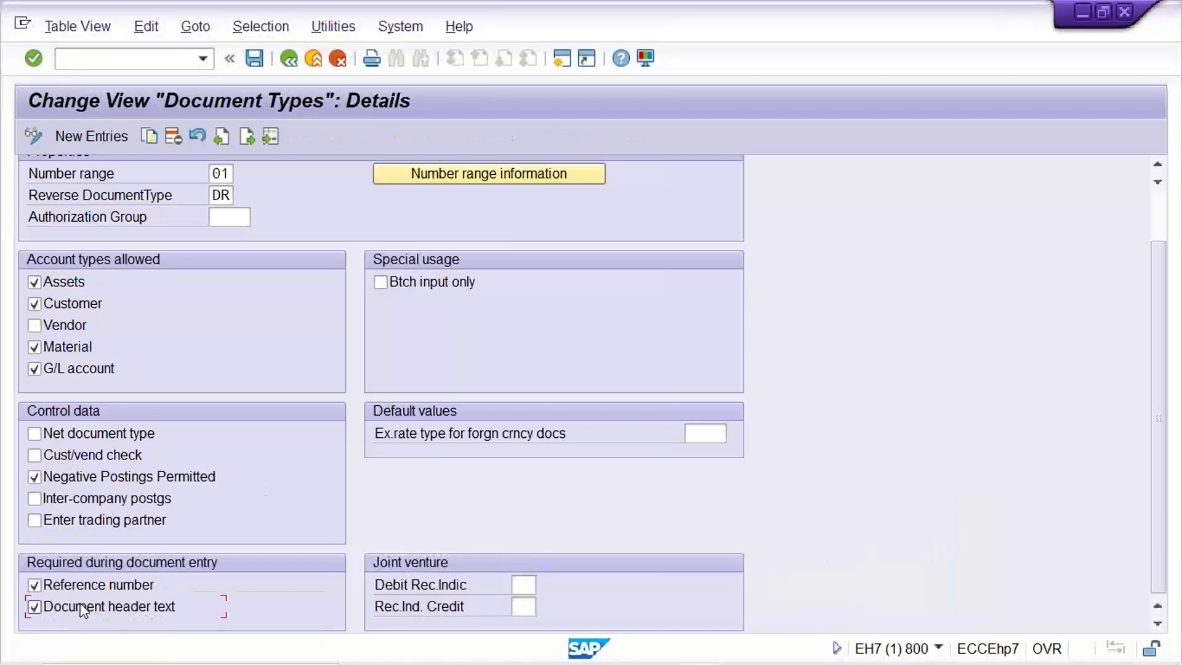
pyautogui.click(80, 610)
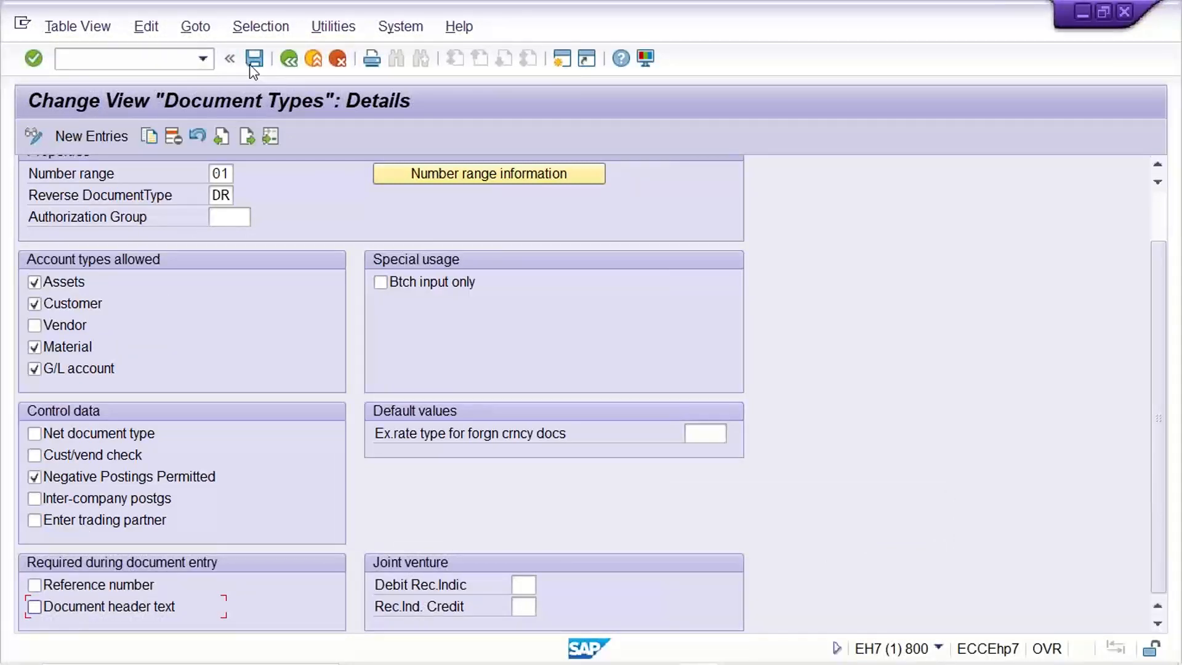
pyautogui.click(290, 60)
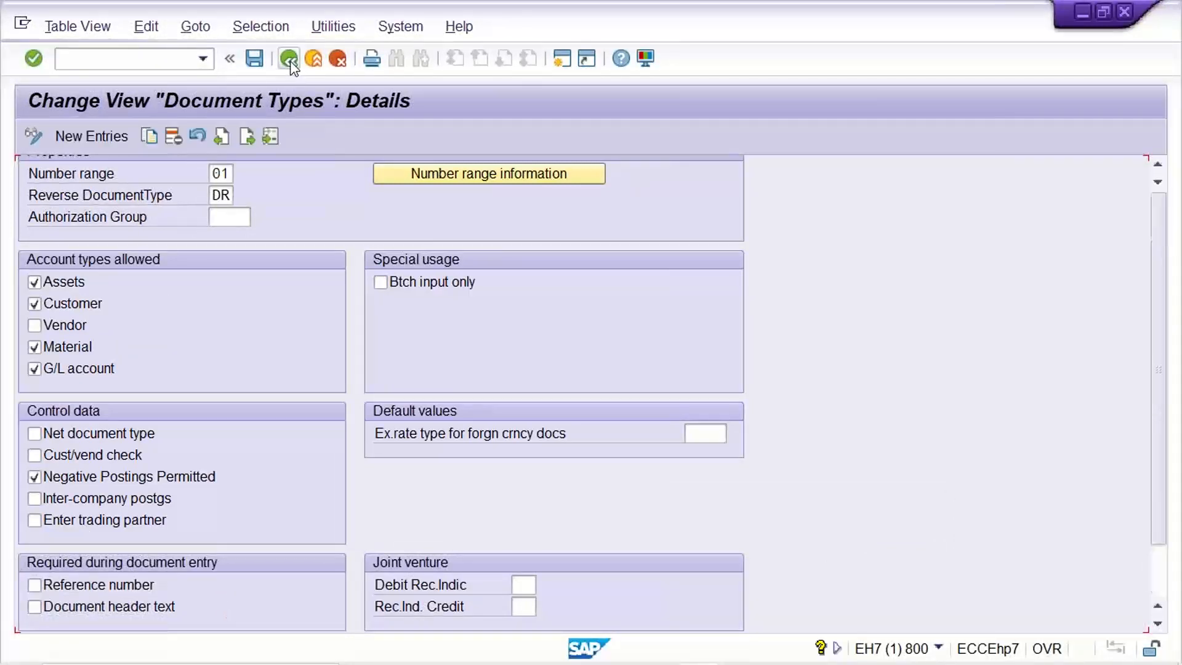
pyautogui.click(289, 61)
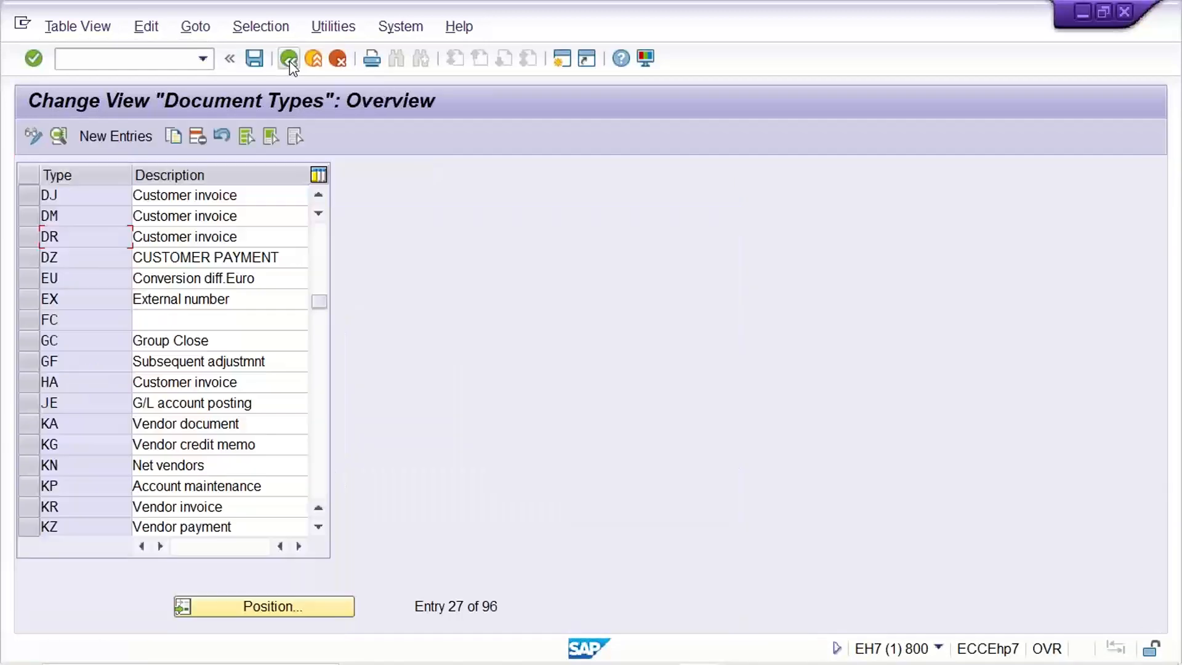
# Locate document type SA in the overview, open its details and set its number range to 01.
pyautogui.click(240, 605)
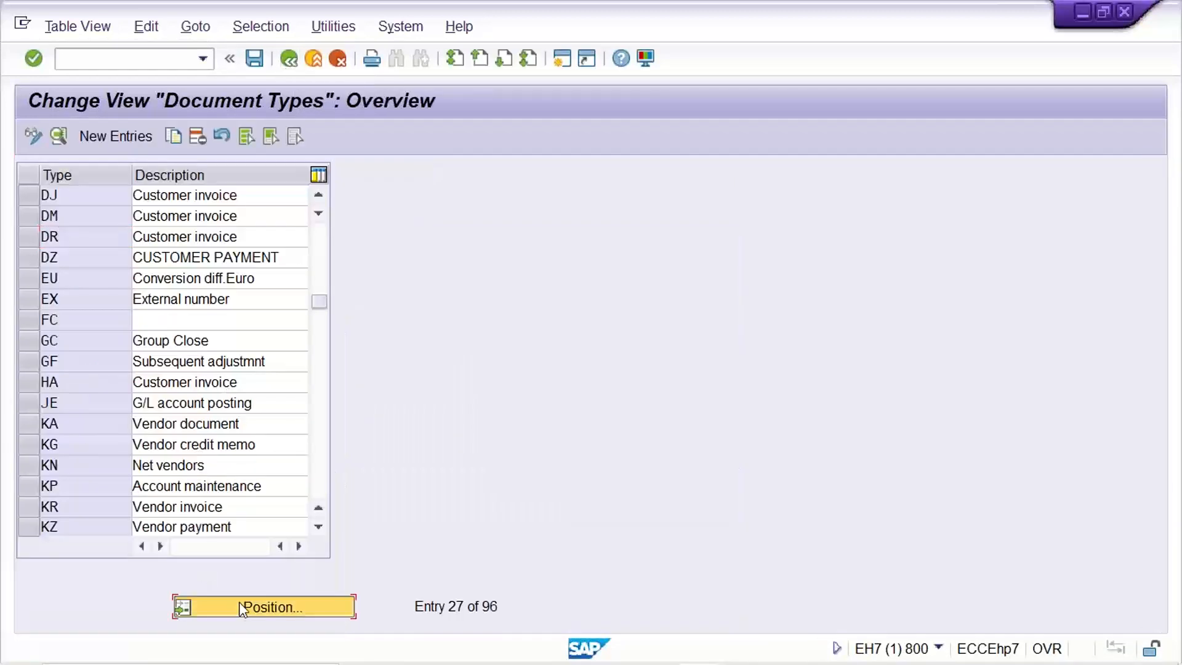
pyautogui.write('SA')
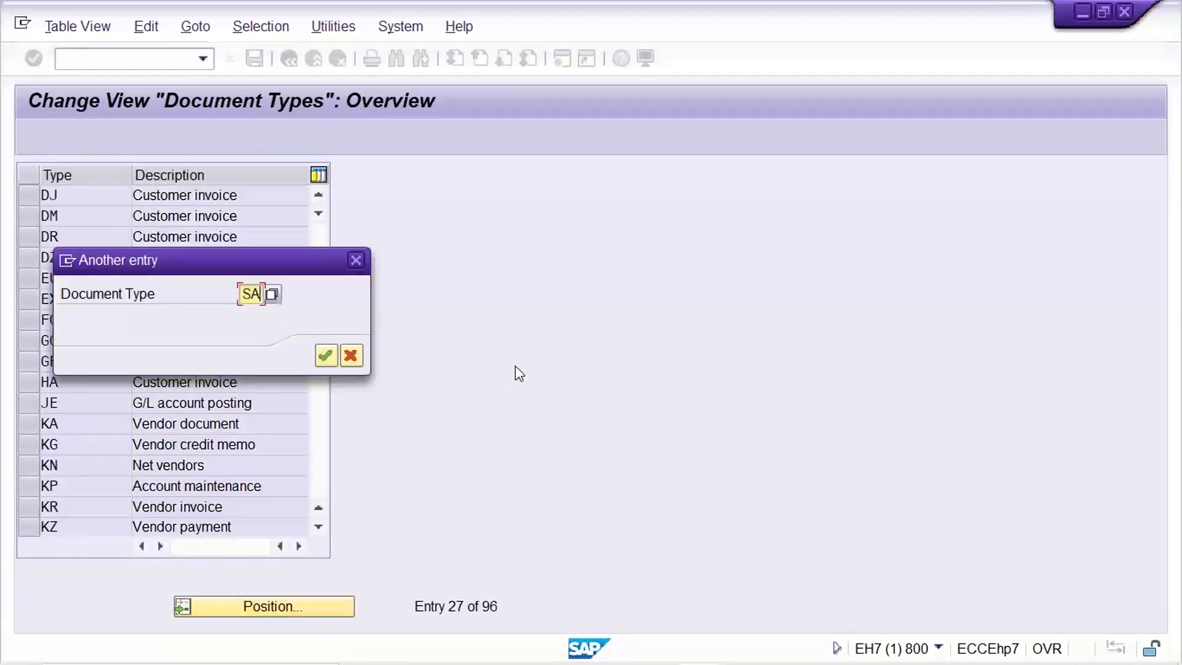
pyautogui.press('Return')
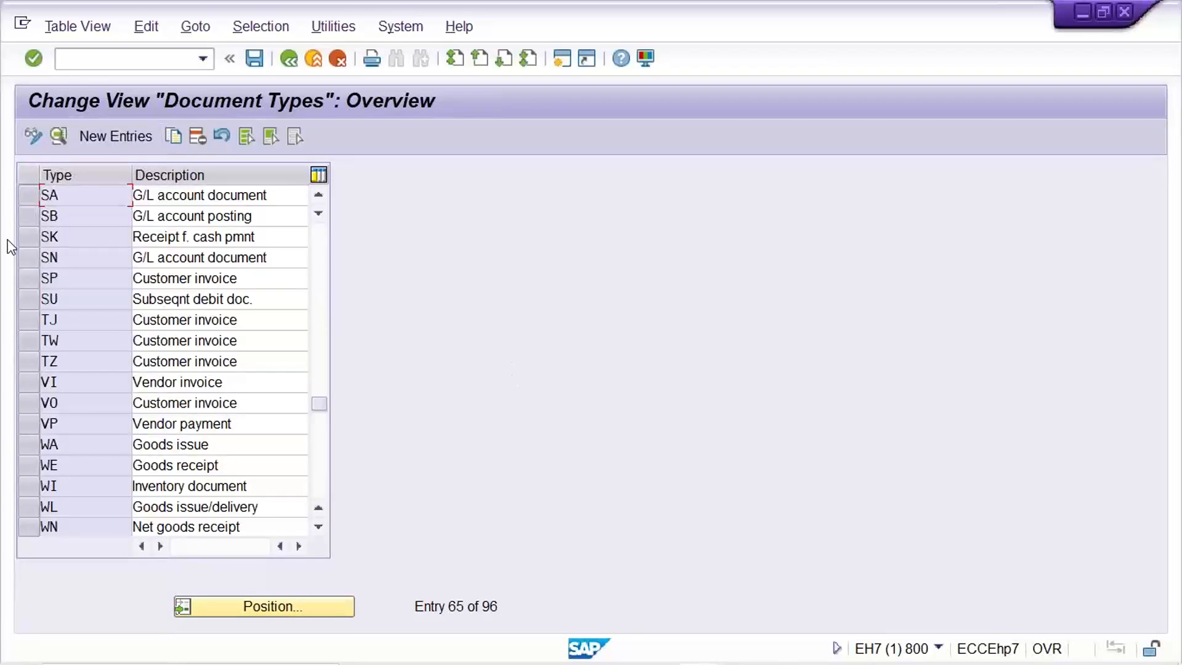
pyautogui.doubleClick(89, 198)
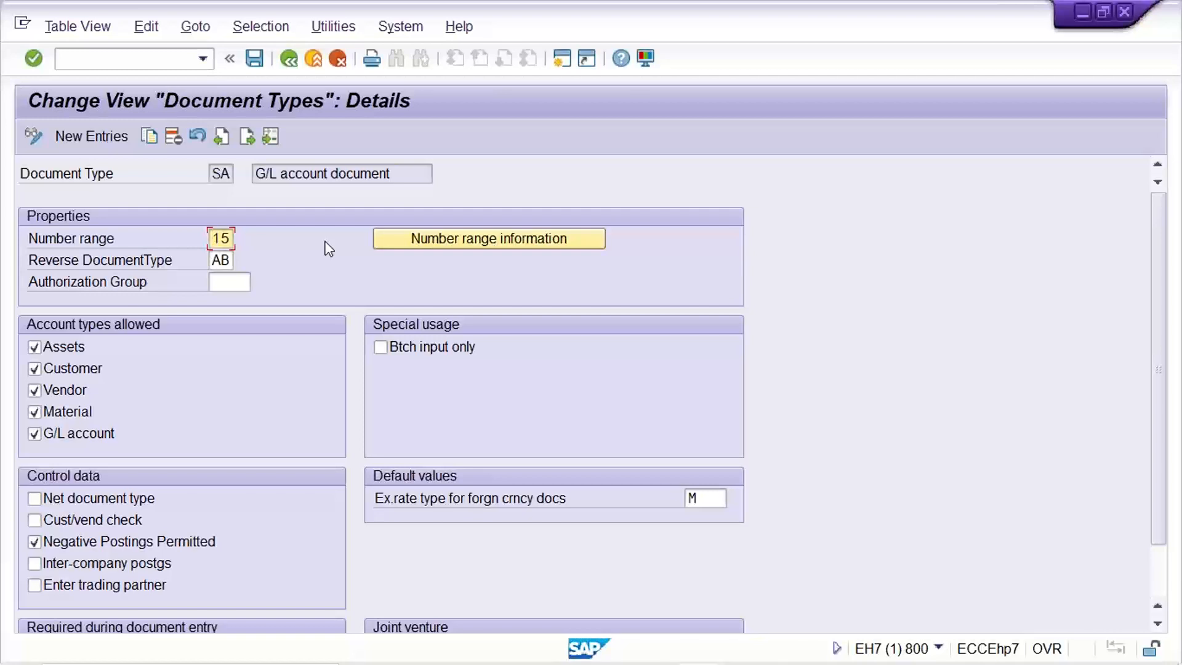
pyautogui.write('01')
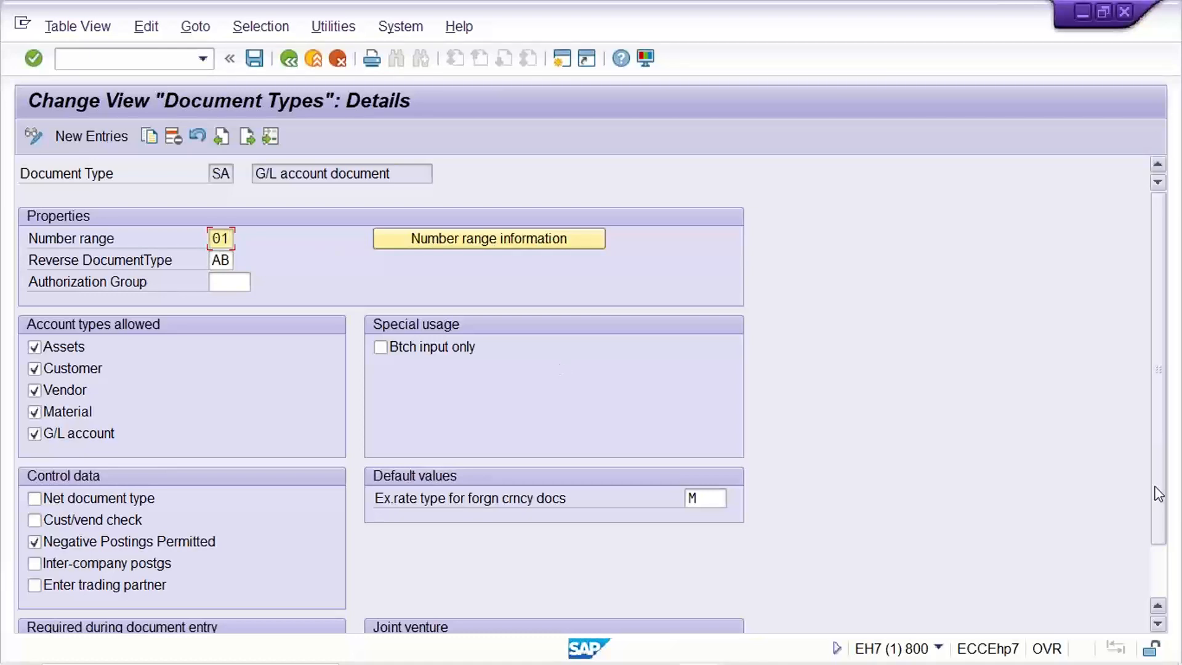
# Make the reference number and document header text required during document entry for document type SA and save.
pyautogui.moveTo(1163, 356); pyautogui.dragTo(1163, 441)
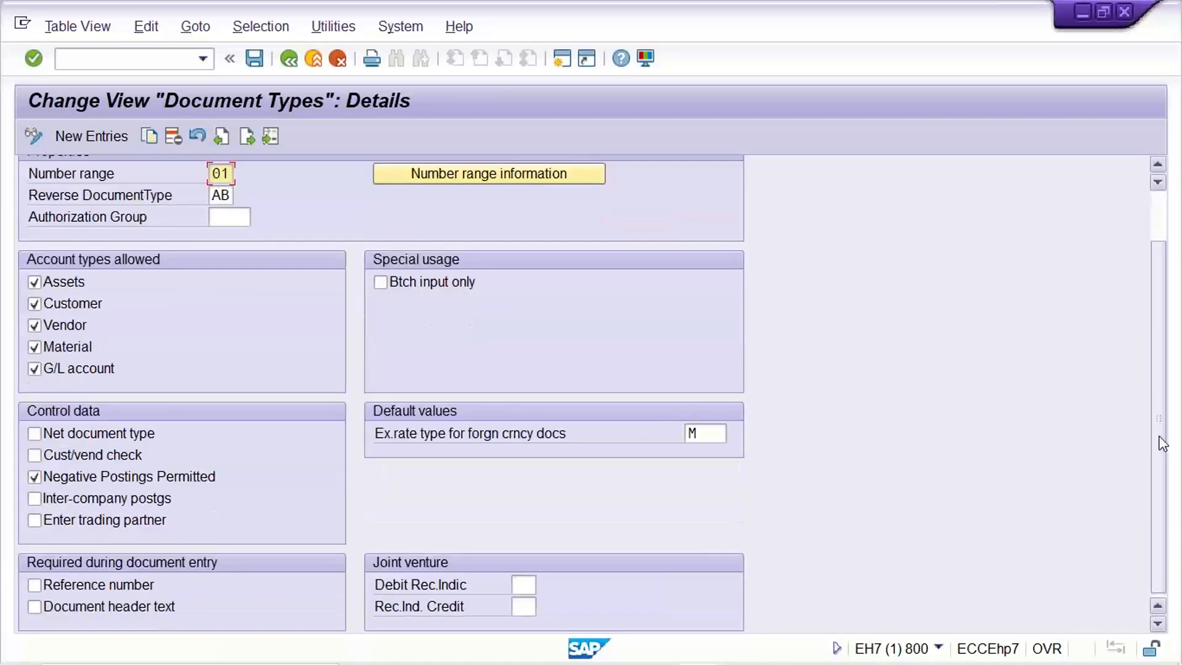
pyautogui.click(47, 583)
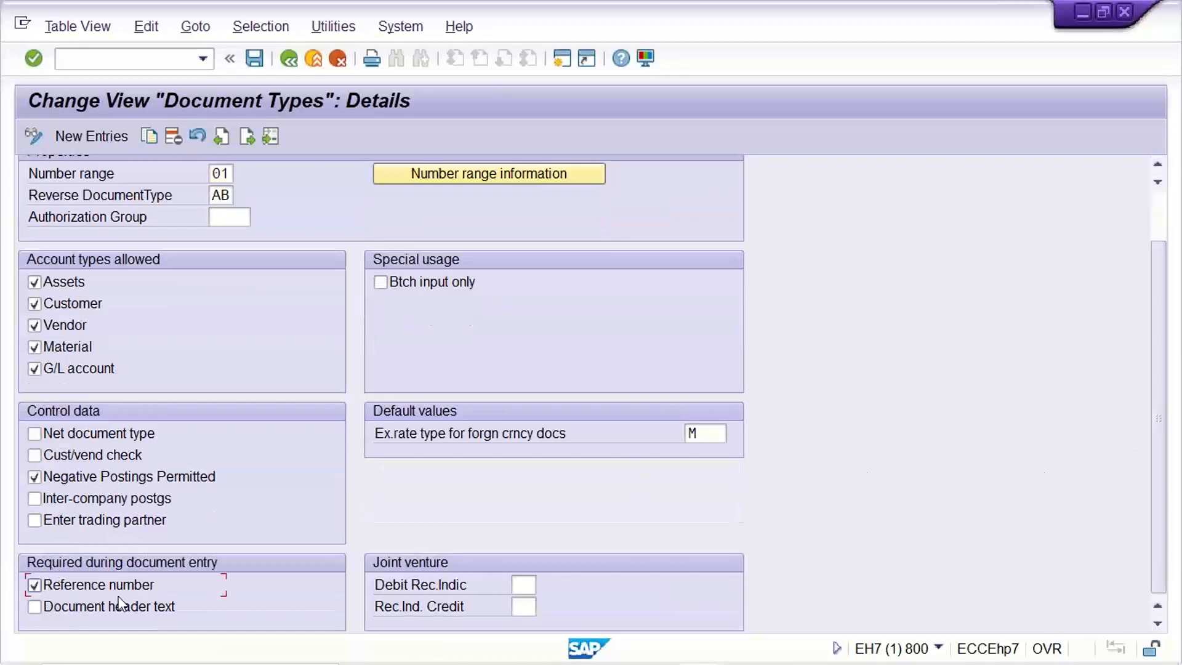
pyautogui.click(120, 604)
pyautogui.hotkey('ctrl', 's')
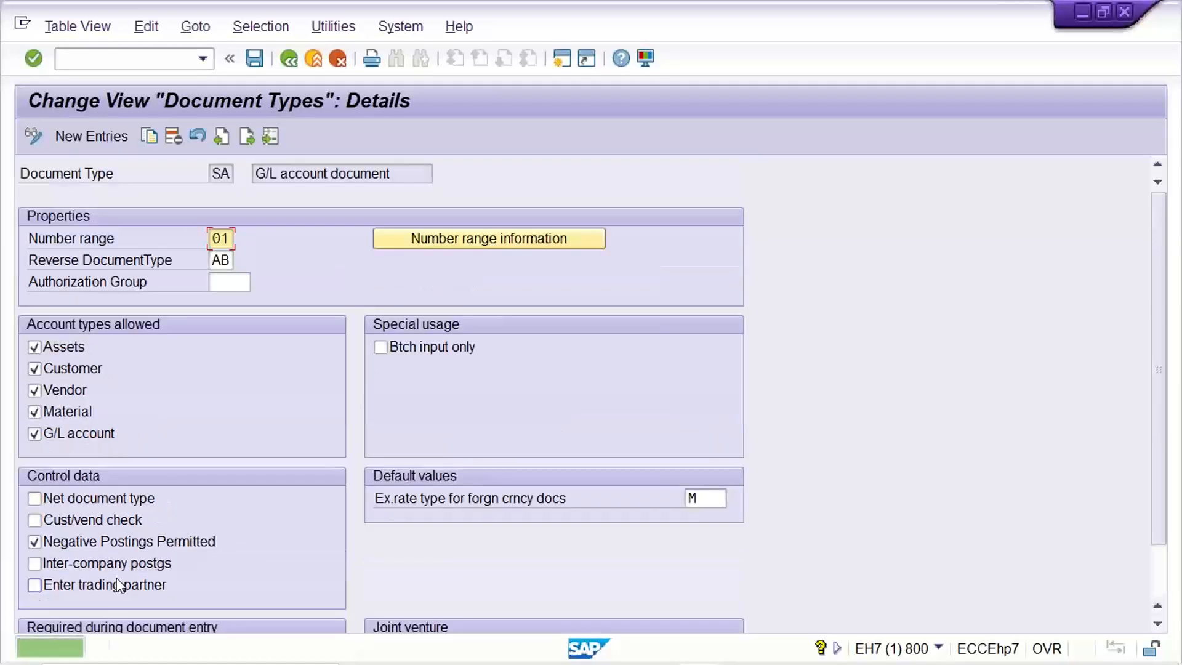
# Switch to the G/L account posting session and set the document date to 17.08.2022.
pyautogui.moveTo(185, 663)
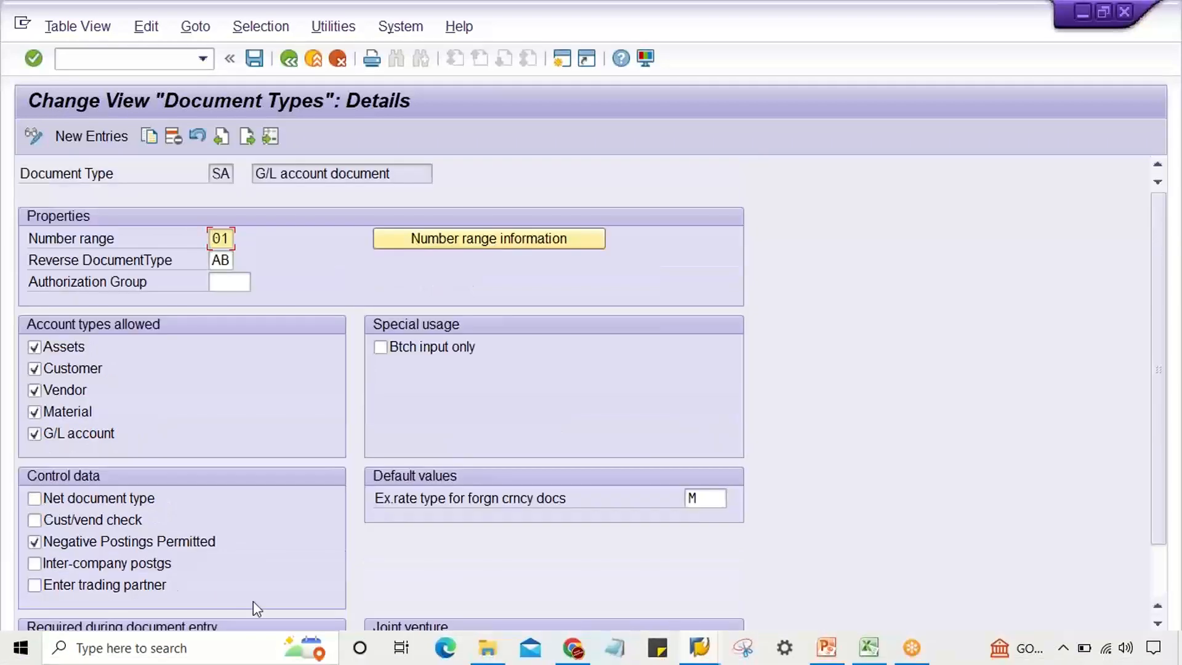
pyautogui.moveTo(699, 646)
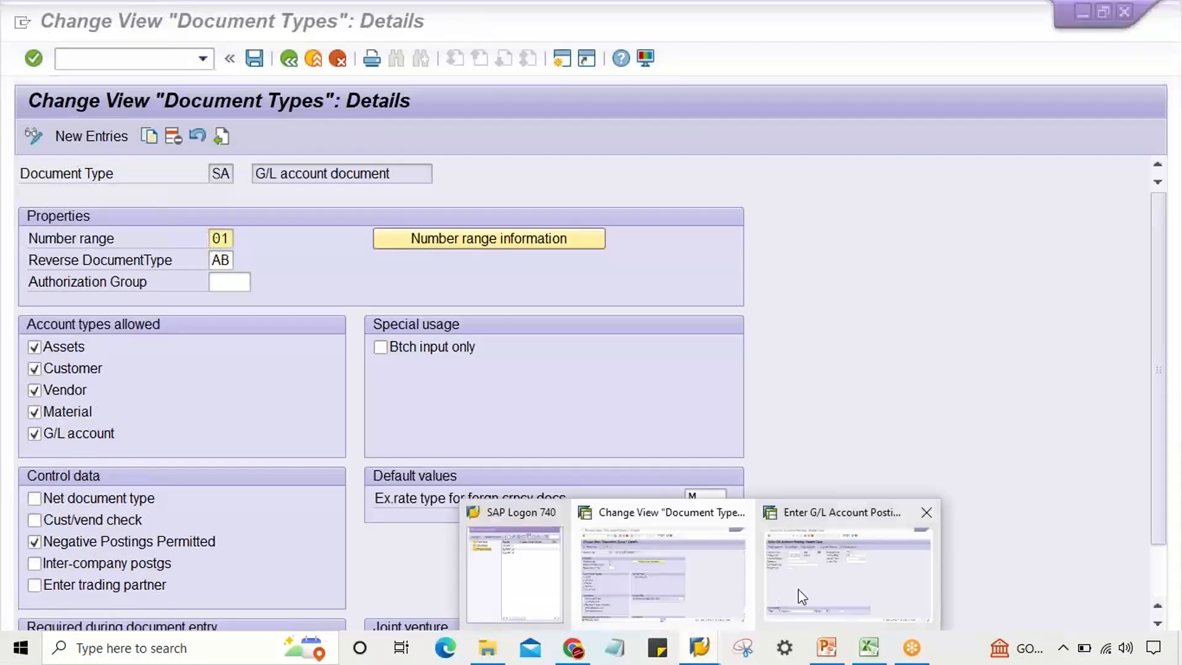
pyautogui.click(765, 595)
pyautogui.click(190, 196)
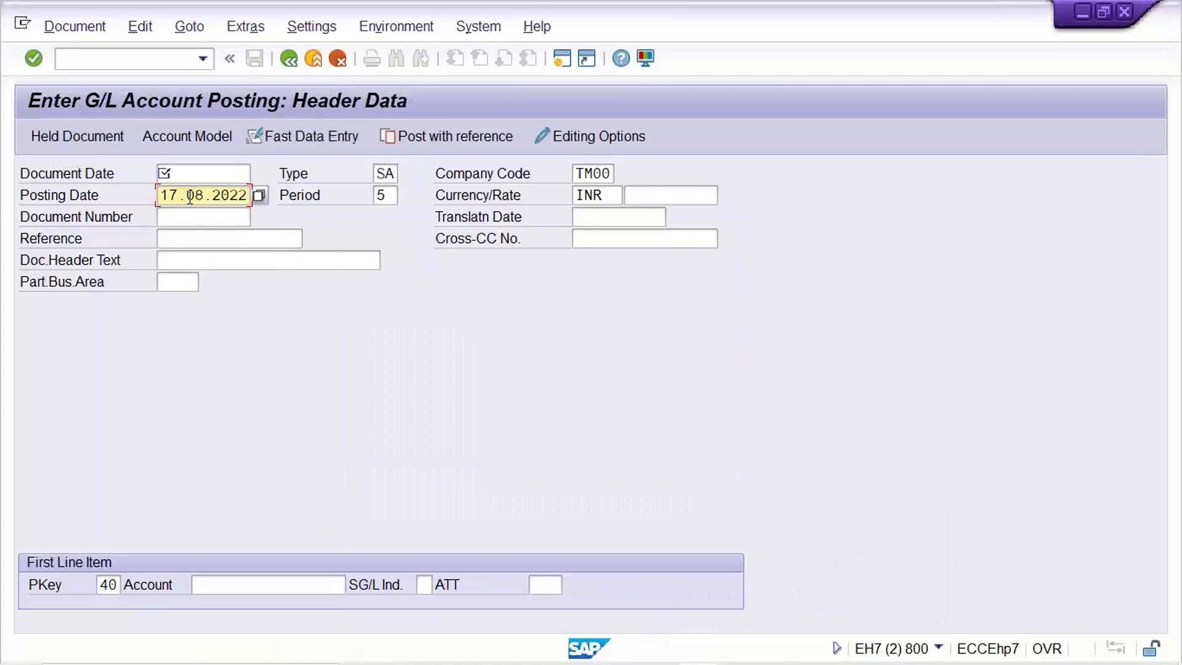
pyautogui.doubleClick(190, 197)
pyautogui.hotkey('ctrl', 'c')
pyautogui.press('End')
pyautogui.press('Up')
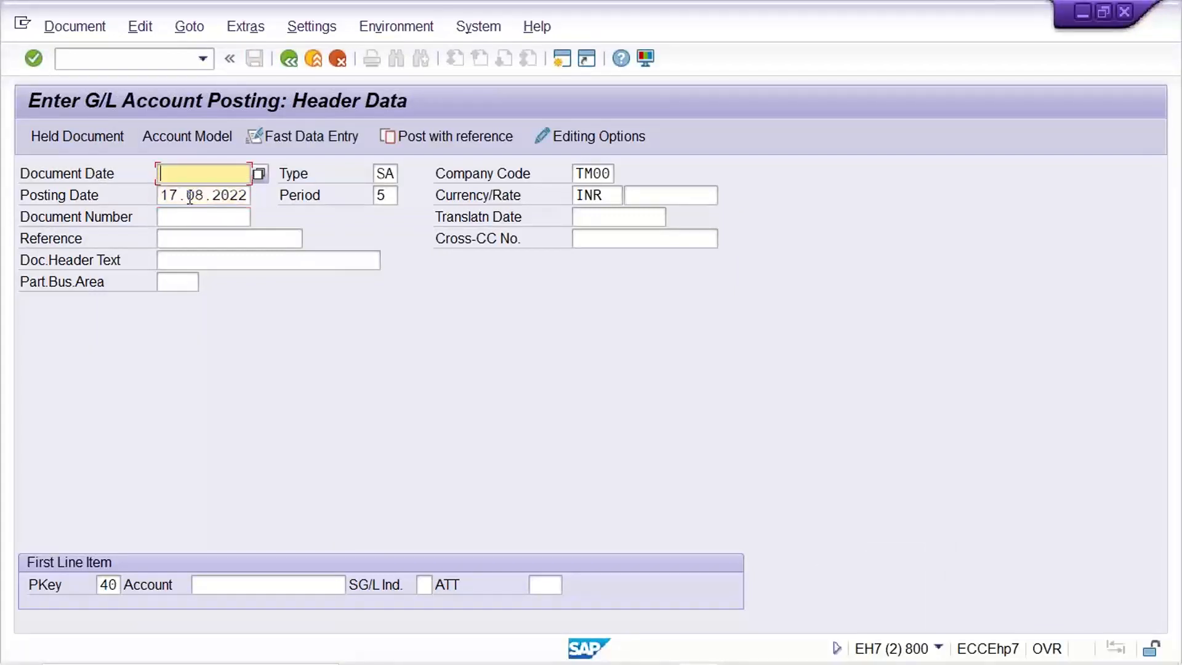
pyautogui.hotkey('ctrl', 'v')
pyautogui.click(377, 174)
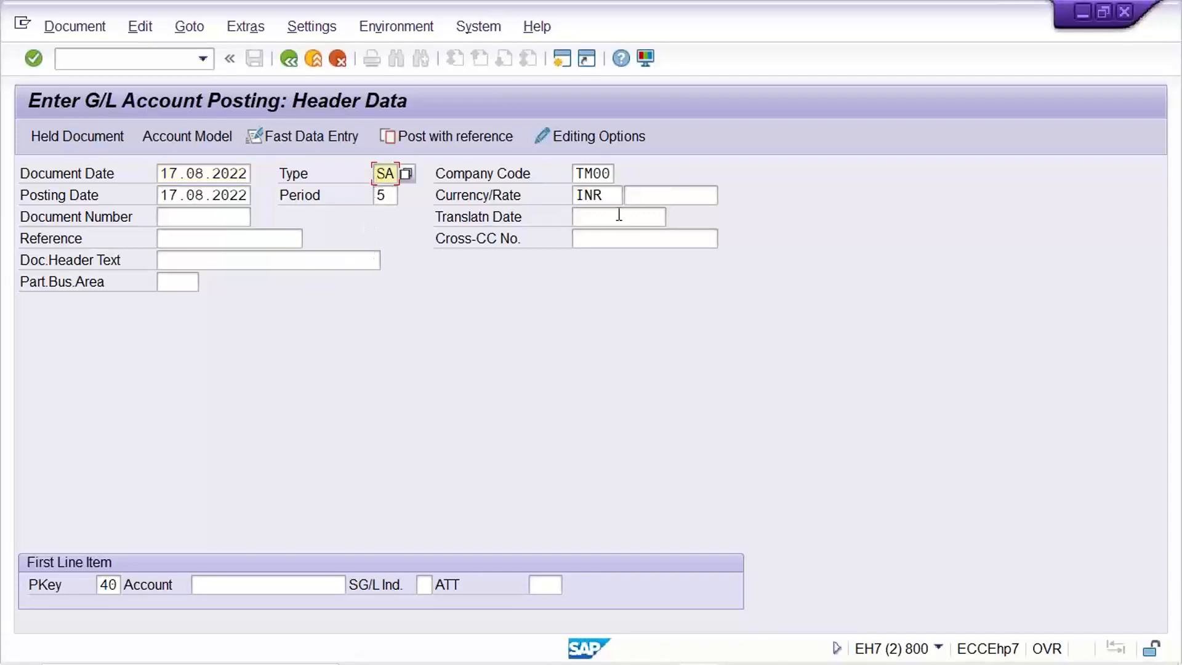
# Enter G/L account 4000 for the first line item with posting key 40 and submit the header data.
pyautogui.click(611, 175)
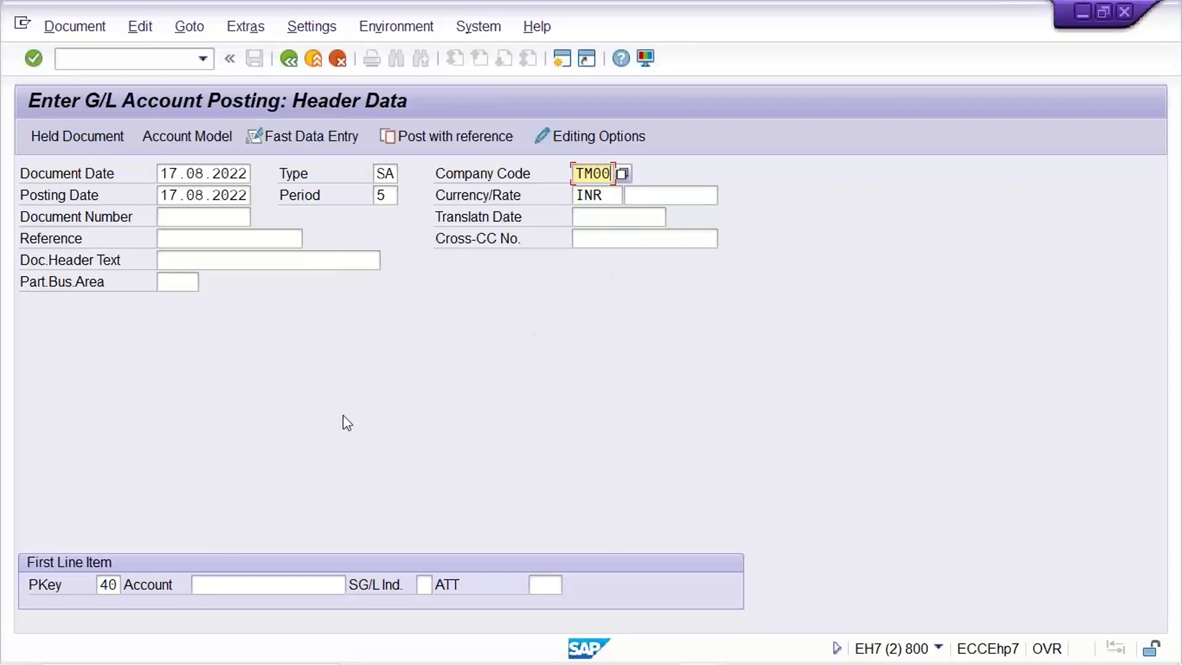
pyautogui.click(240, 585)
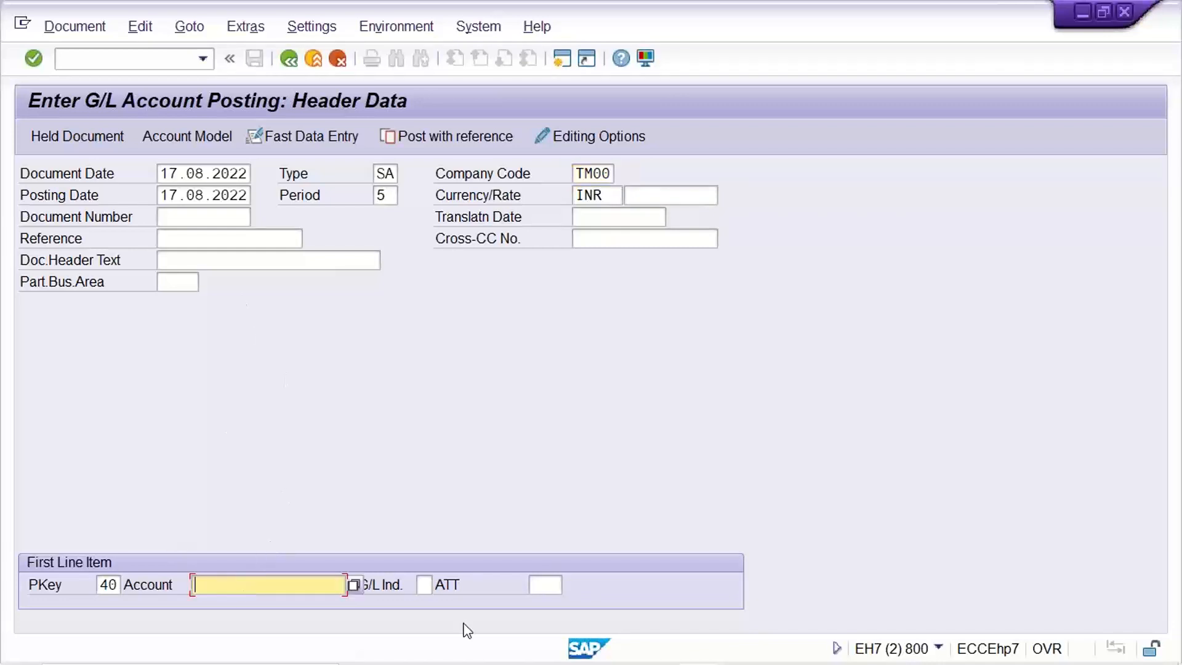
pyautogui.write('4000')
pyautogui.press('Return')
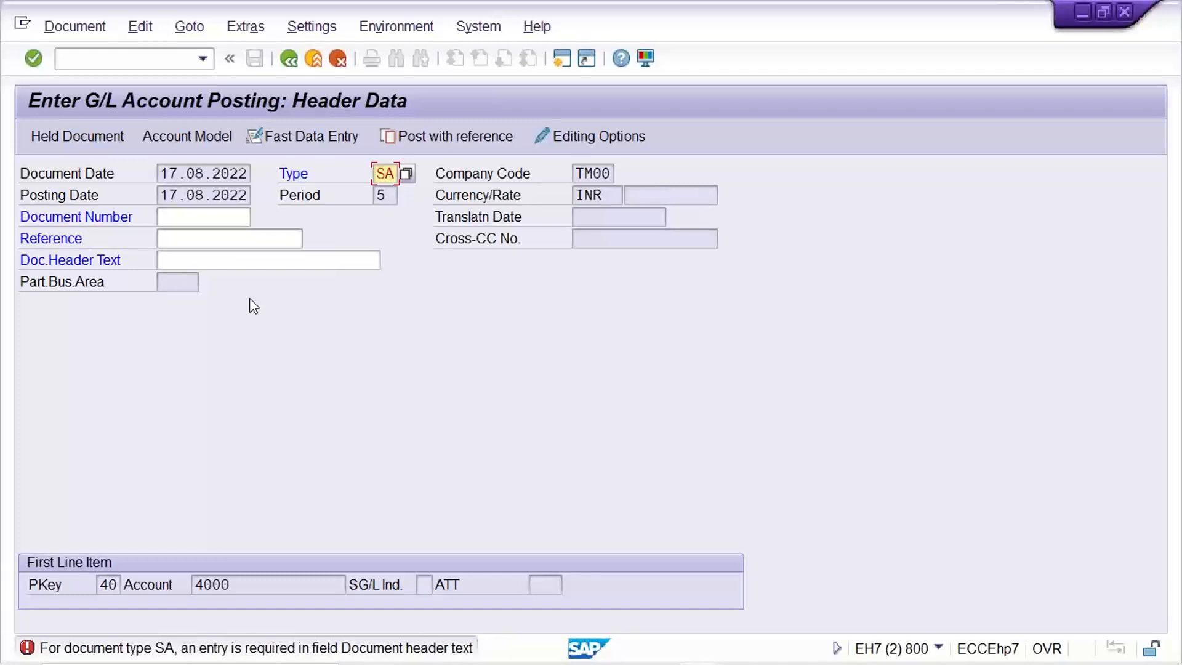
# Switch to the document type details session and check which fields are required during document entry for type SA.
pyautogui.click(219, 265)
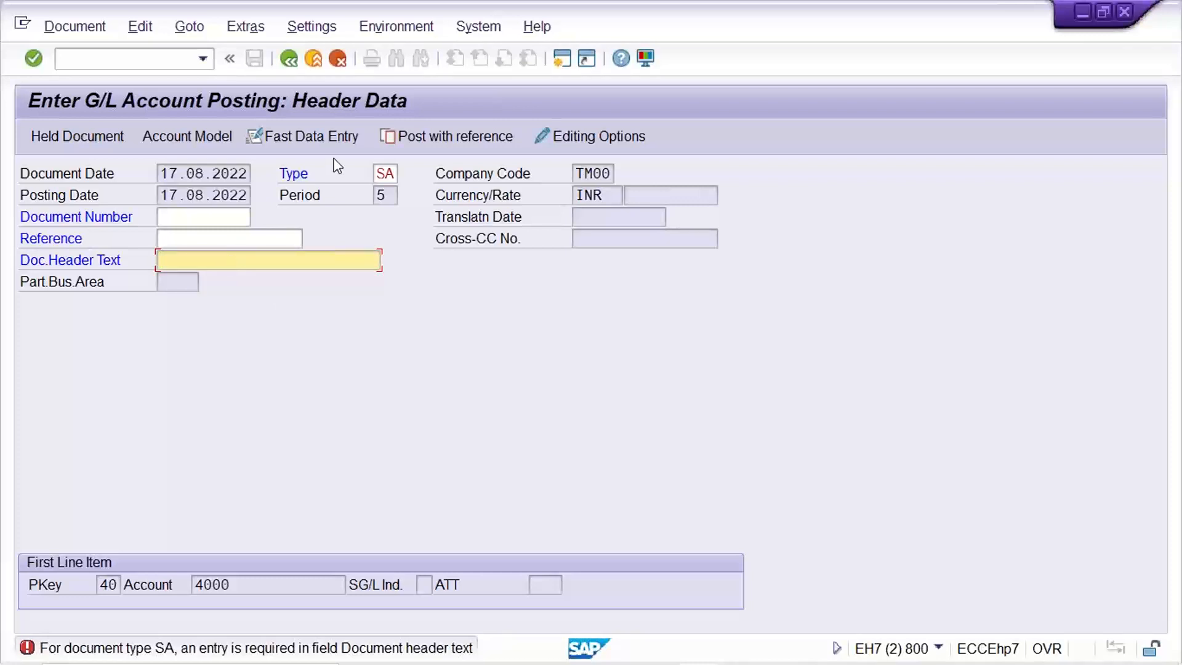
pyautogui.doubleClick(384, 174)
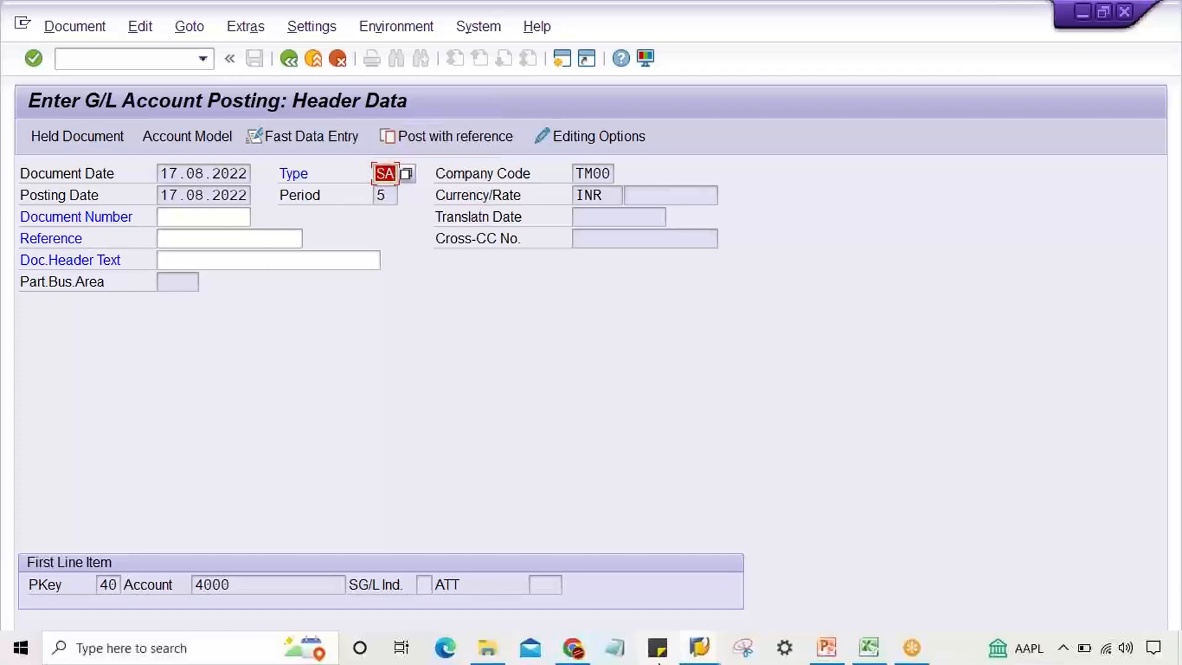
pyautogui.moveTo(699, 647)
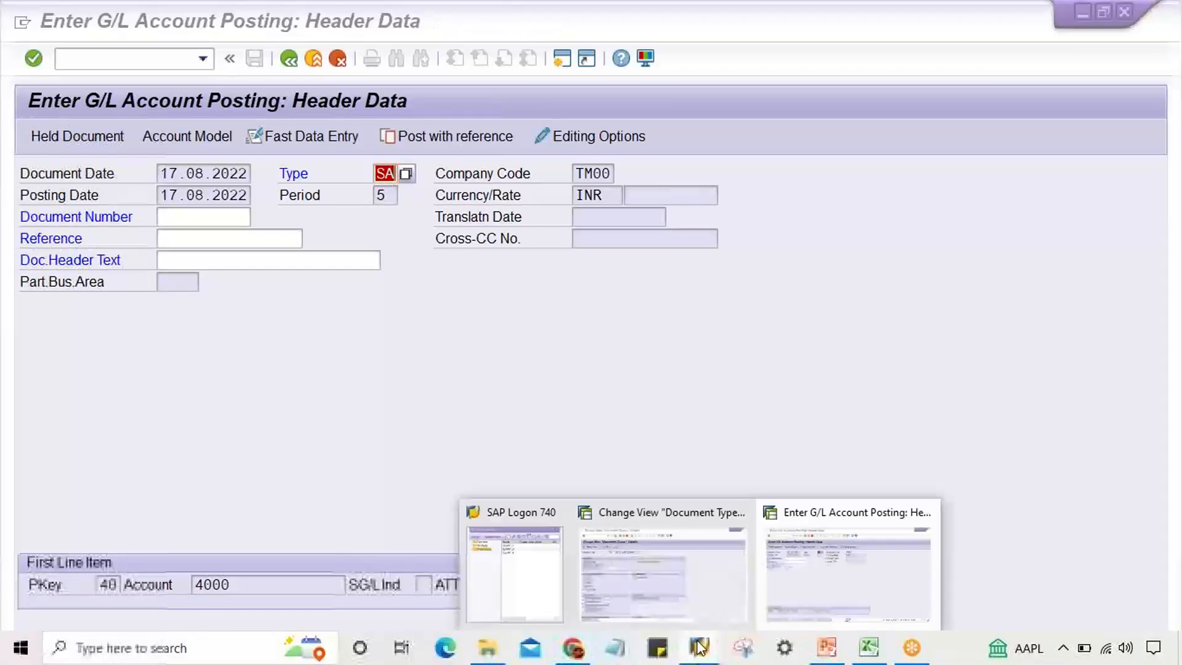
pyautogui.click(699, 585)
pyautogui.scroll(-2, 246, 597)
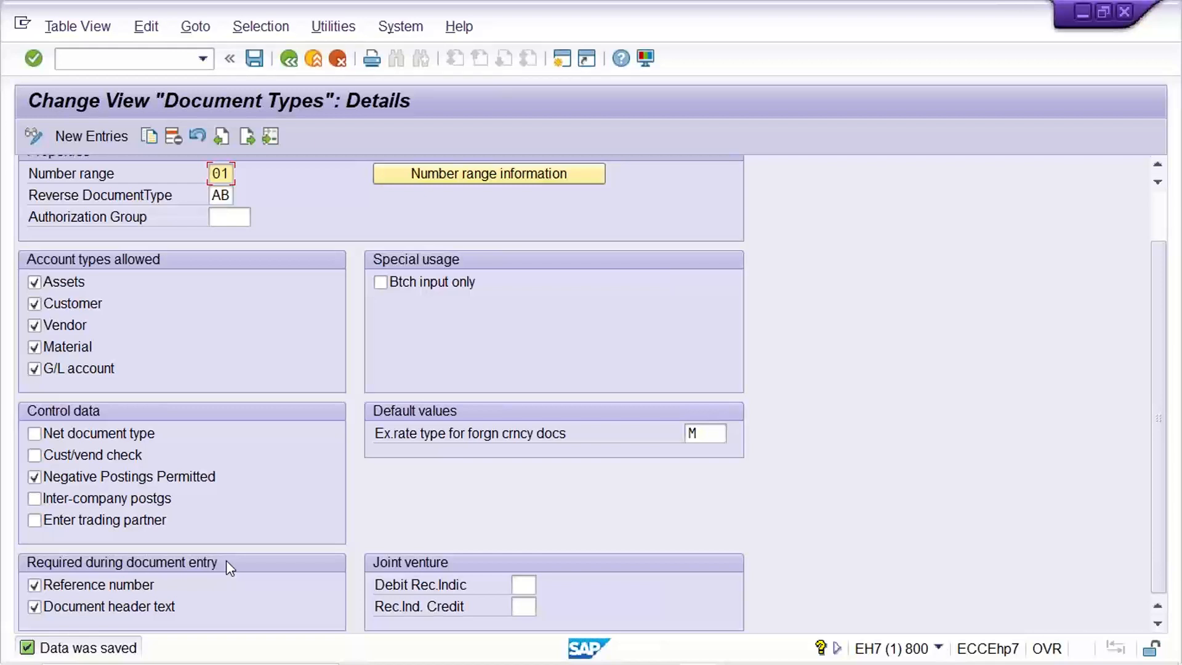
pyautogui.click(87, 610)
pyautogui.click(87, 610)
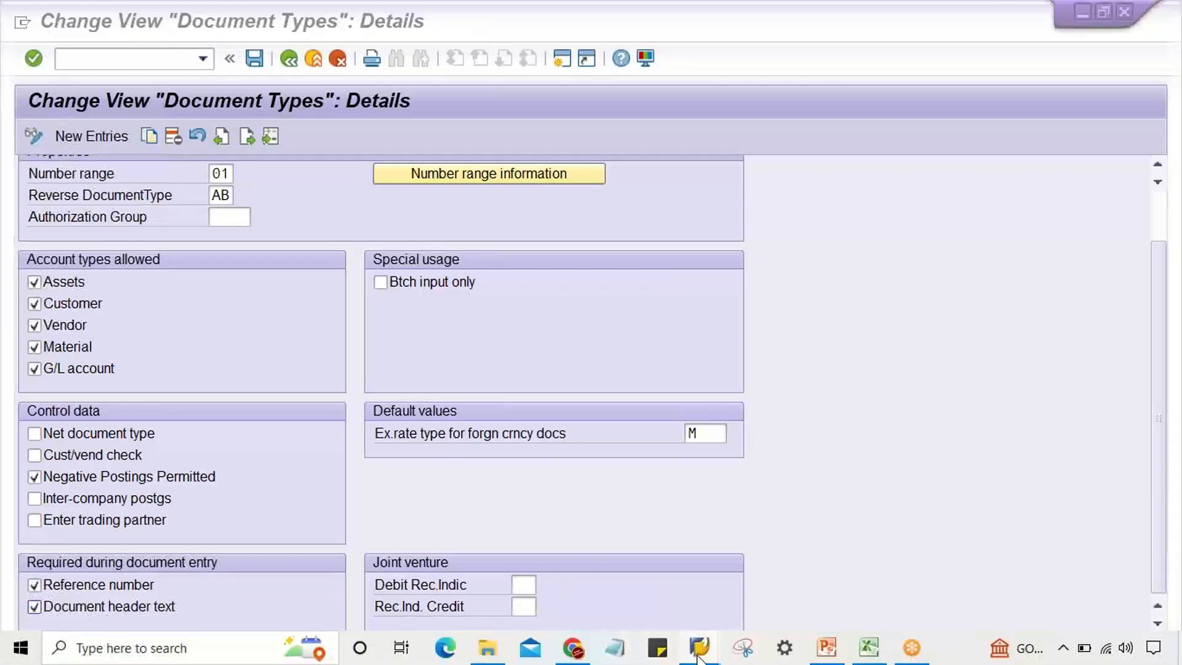
# Return to the G/L account posting session, enter TEST as the document header text and submit the header.
pyautogui.moveTo(699, 647)
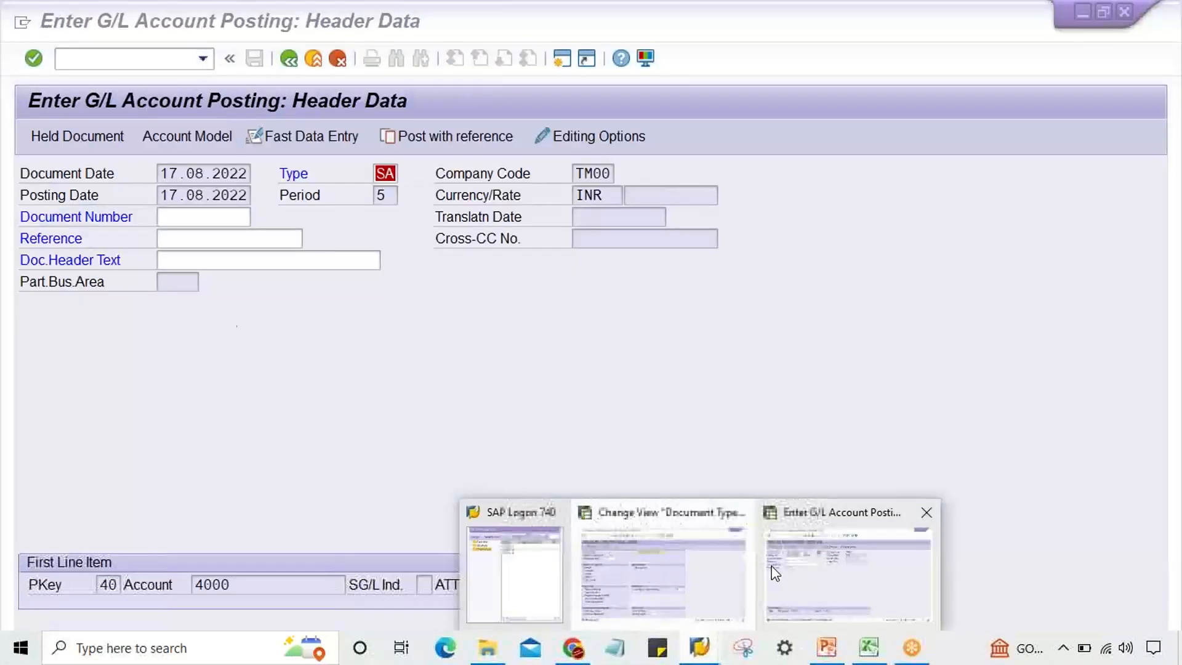
pyautogui.click(771, 566)
pyautogui.click(239, 259)
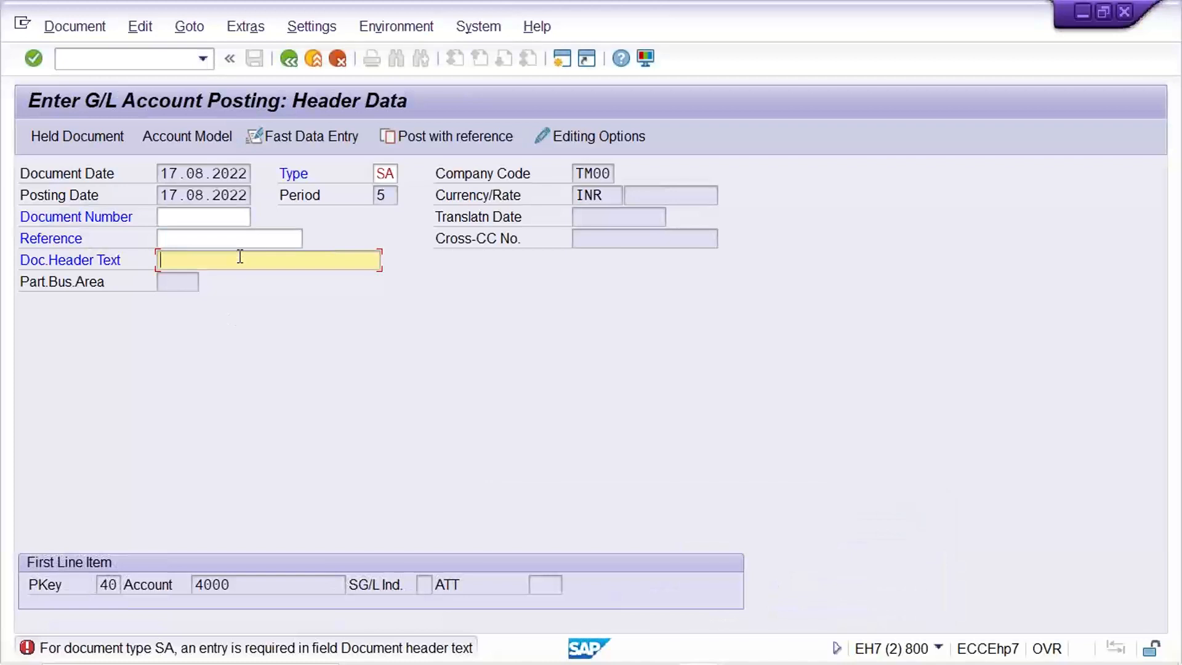
pyautogui.write('TEST')
pyautogui.press('Return')
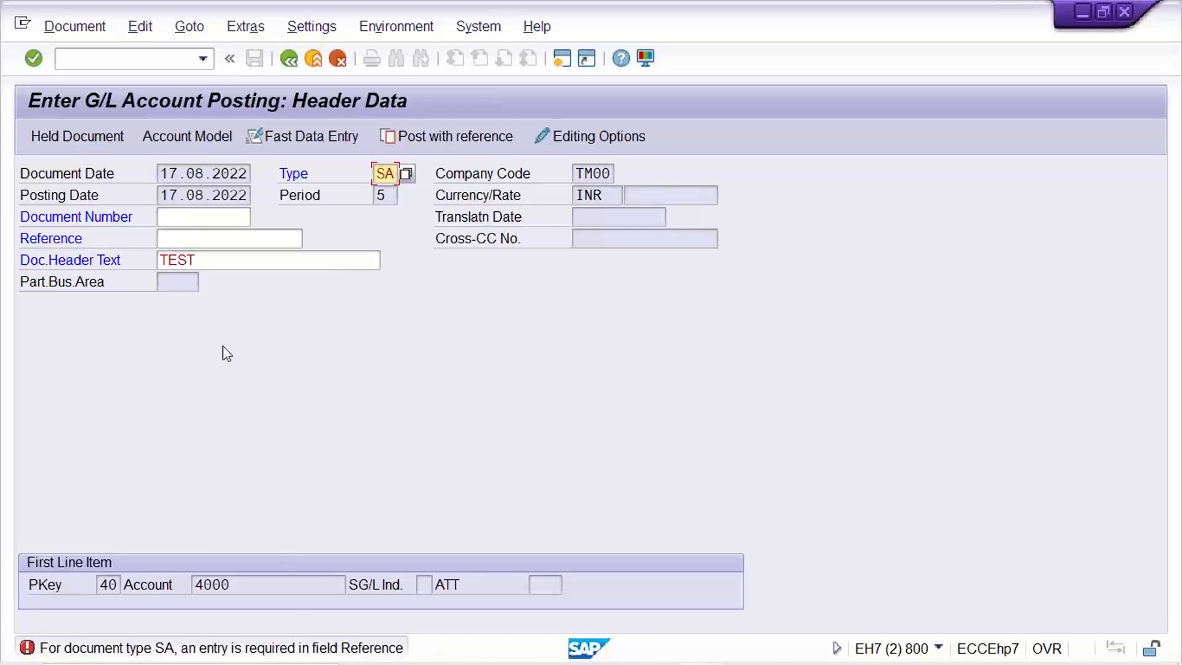
# Enter TEST as the reference and continue to the first G/L account item.
pyautogui.click(238, 258)
pyautogui.click(220, 234)
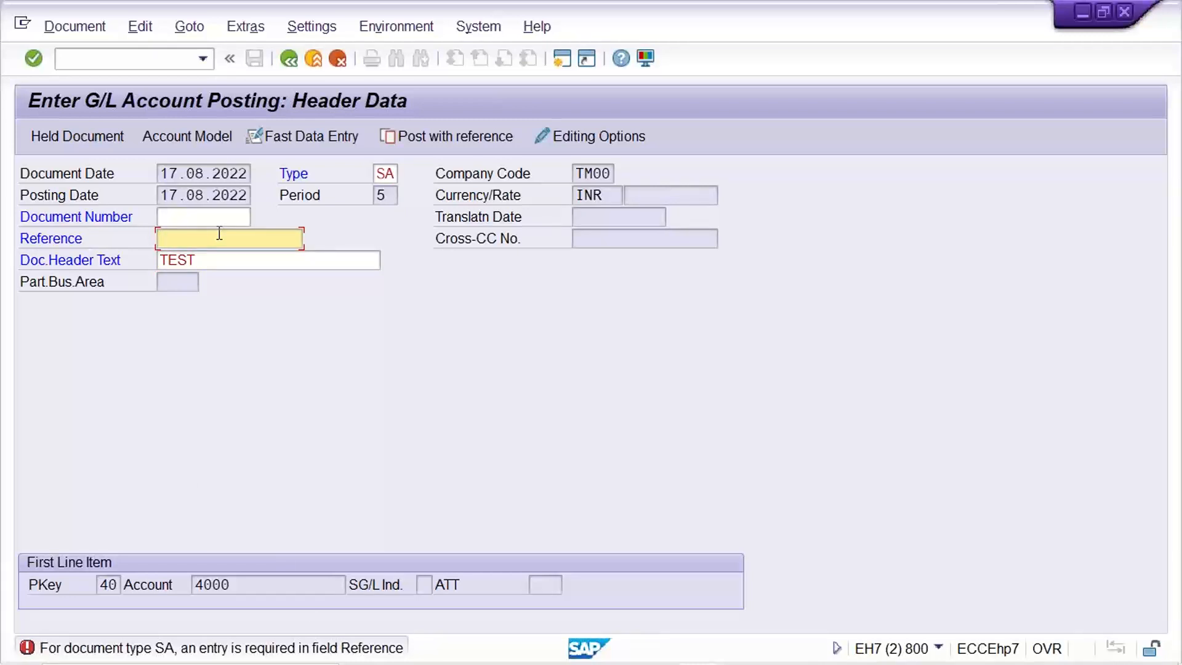
pyautogui.write('TEST')
pyautogui.press('Return')
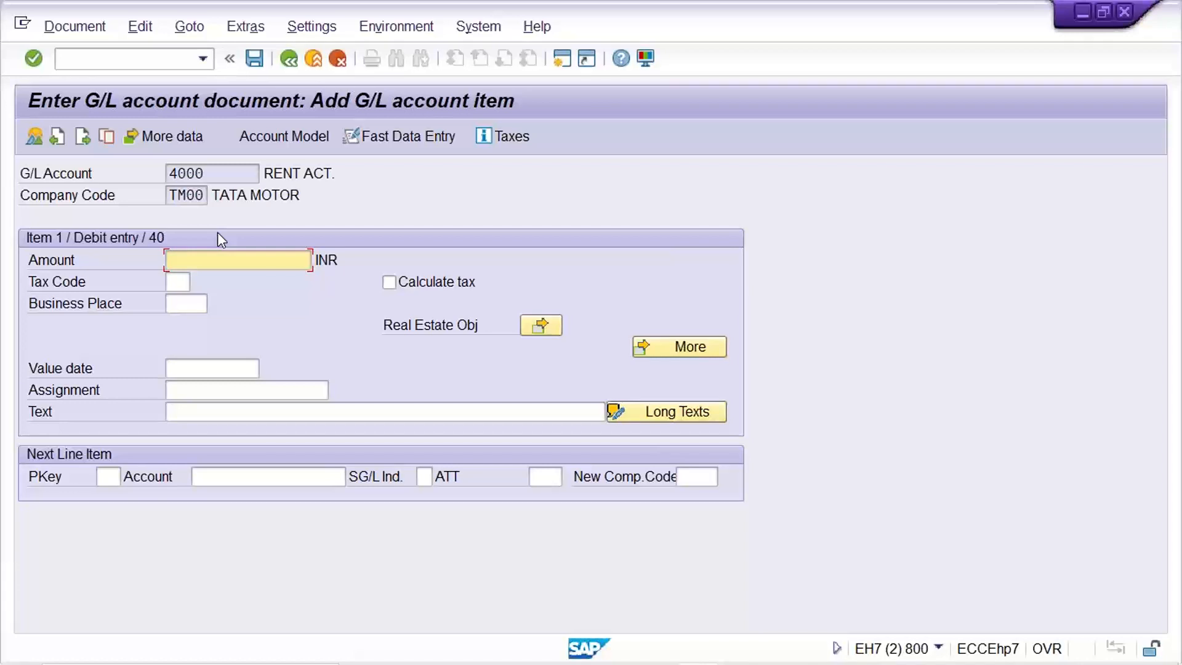
# Switch to the Basic Settings presentation in PowerPoint to view the slide on number ranges and document types.
pyautogui.click(213, 381)
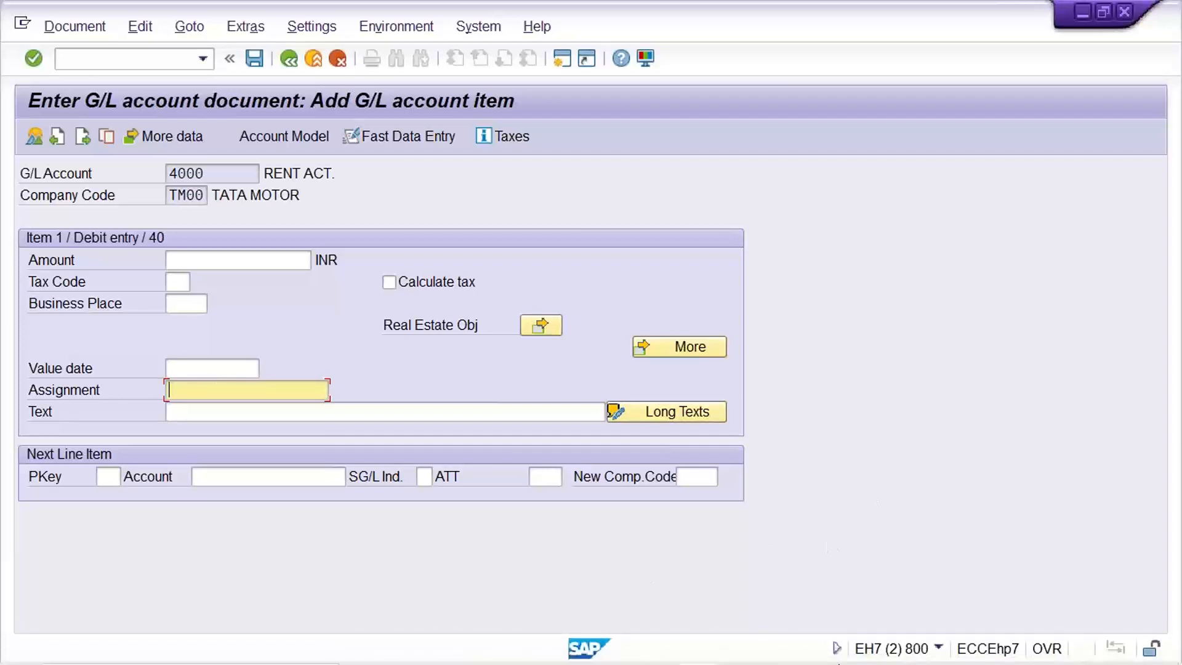
pyautogui.moveTo(844, 656)
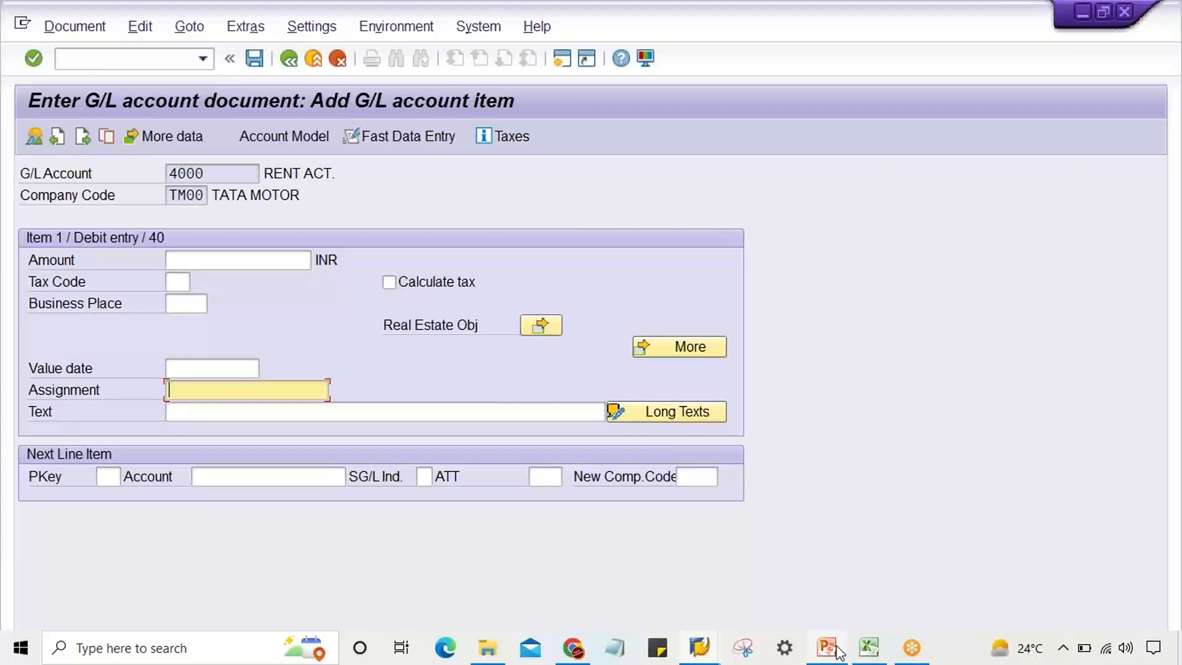
pyautogui.click(834, 598)
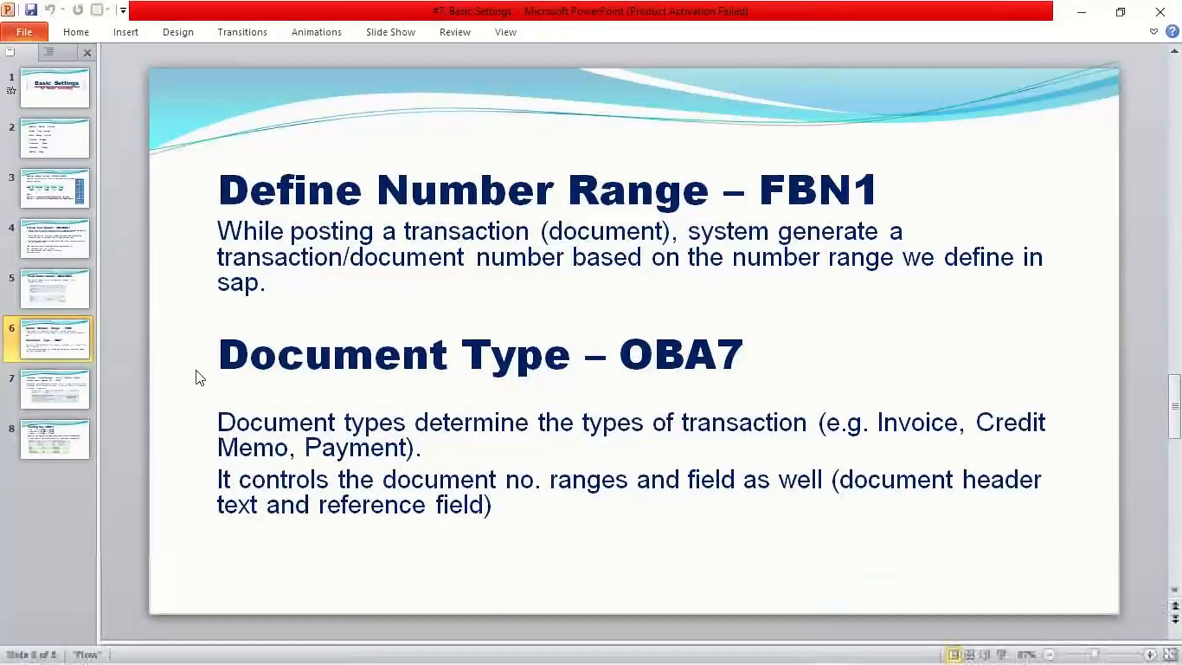